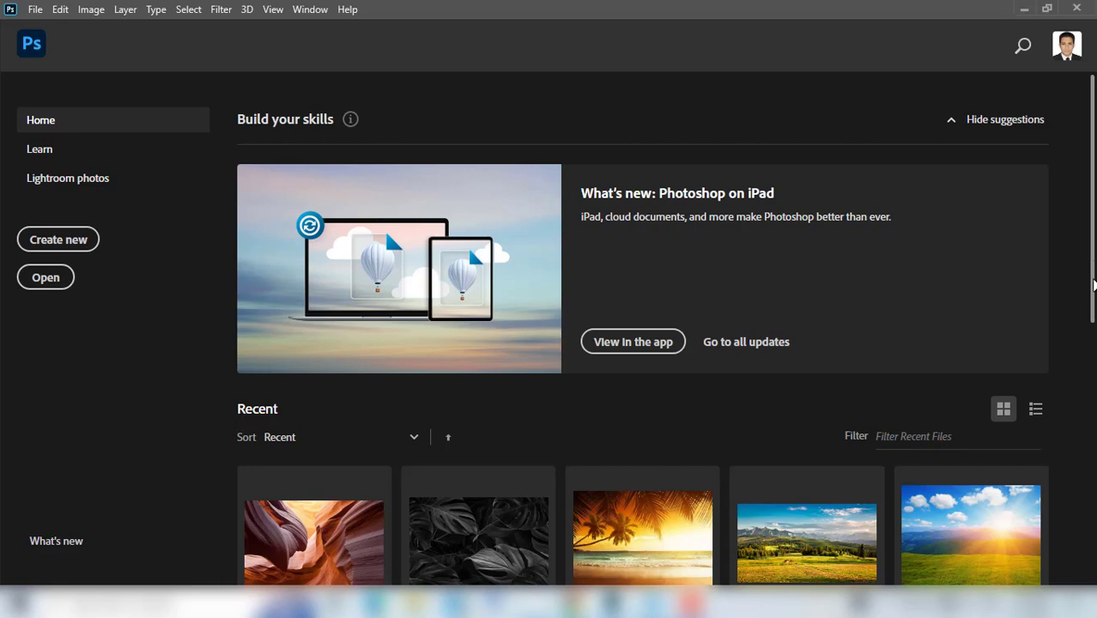
# Open pexels-paul-ijsendoorn-33041.jpg from the Home screen's Recent files
pyautogui.scroll(-1, 1093, 296)
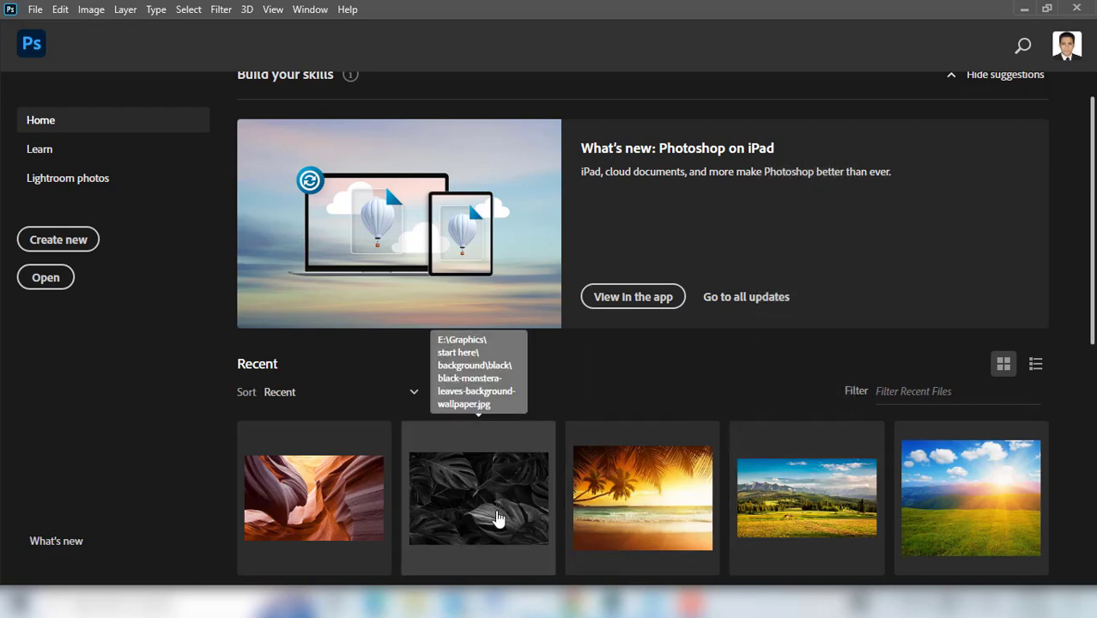
pyautogui.click(330, 515)
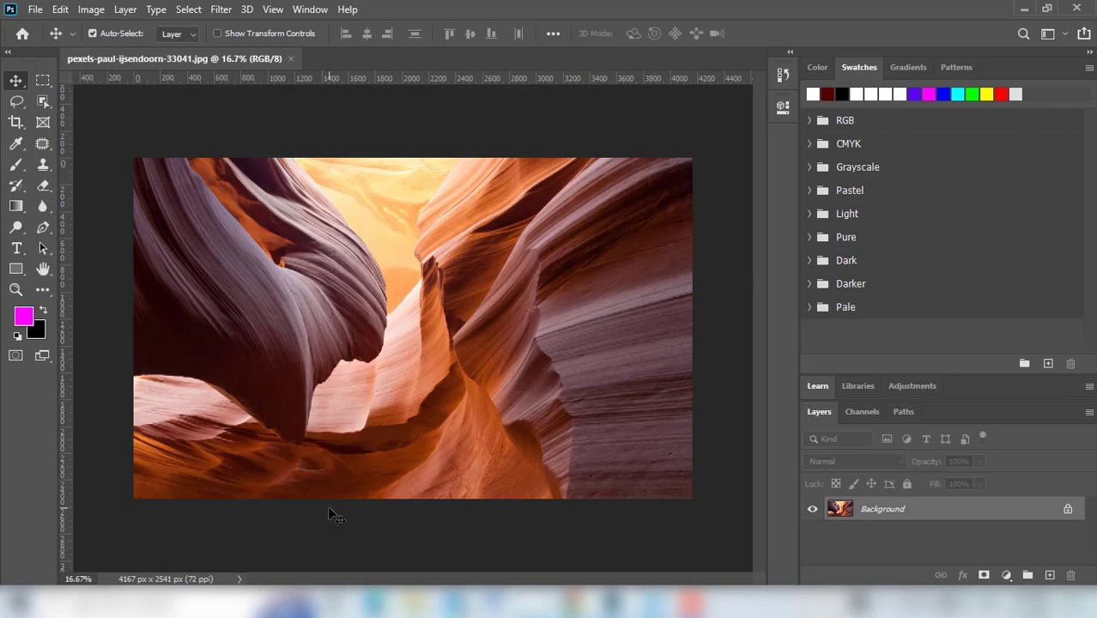
# Duplicate Background as Background copy and convert the copy to a Smart Object
pyautogui.moveTo(893, 509)
pyautogui.mouseDown()
pyautogui.moveTo(1013, 519)
pyautogui.moveTo(1051, 575)
pyautogui.mouseUp()
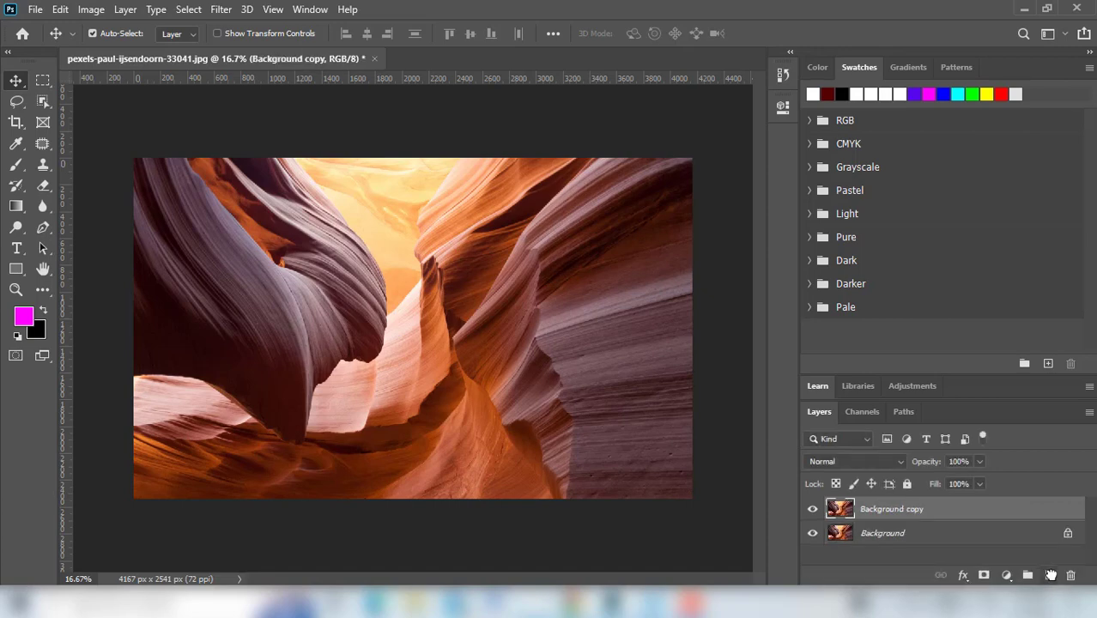
pyautogui.rightClick(984, 516)
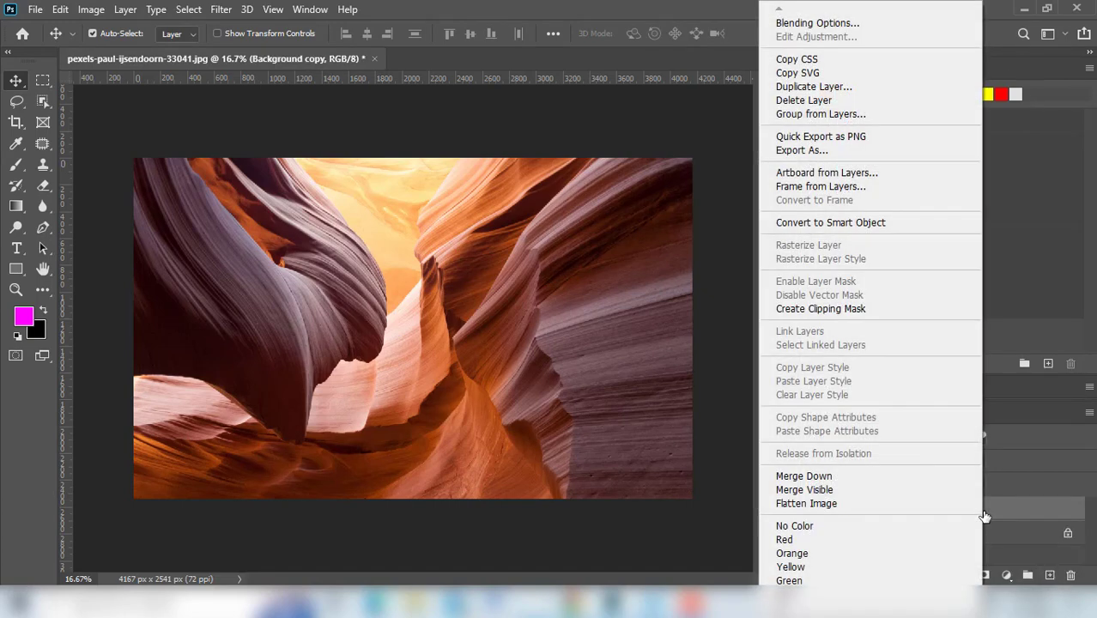
pyautogui.click(922, 224)
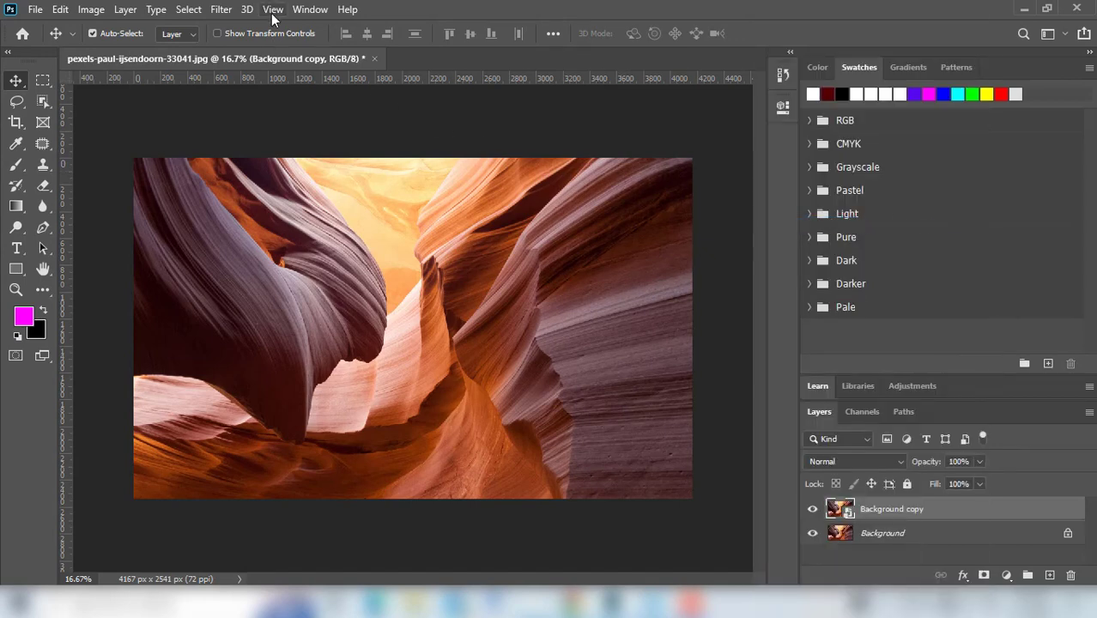
pyautogui.click(220, 10)
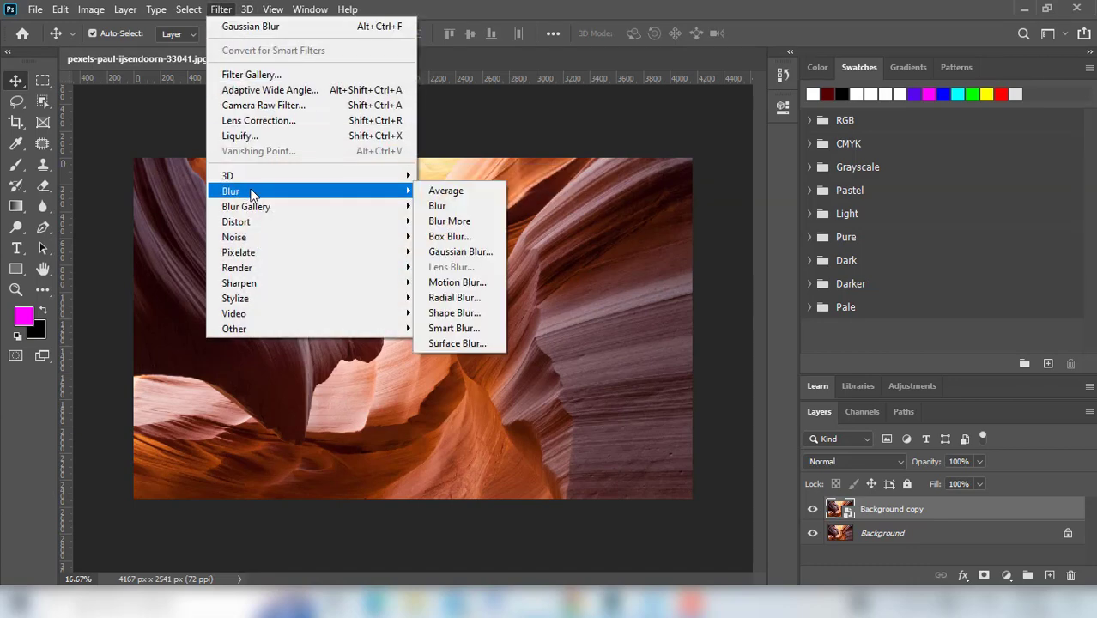
pyautogui.moveTo(258, 191)
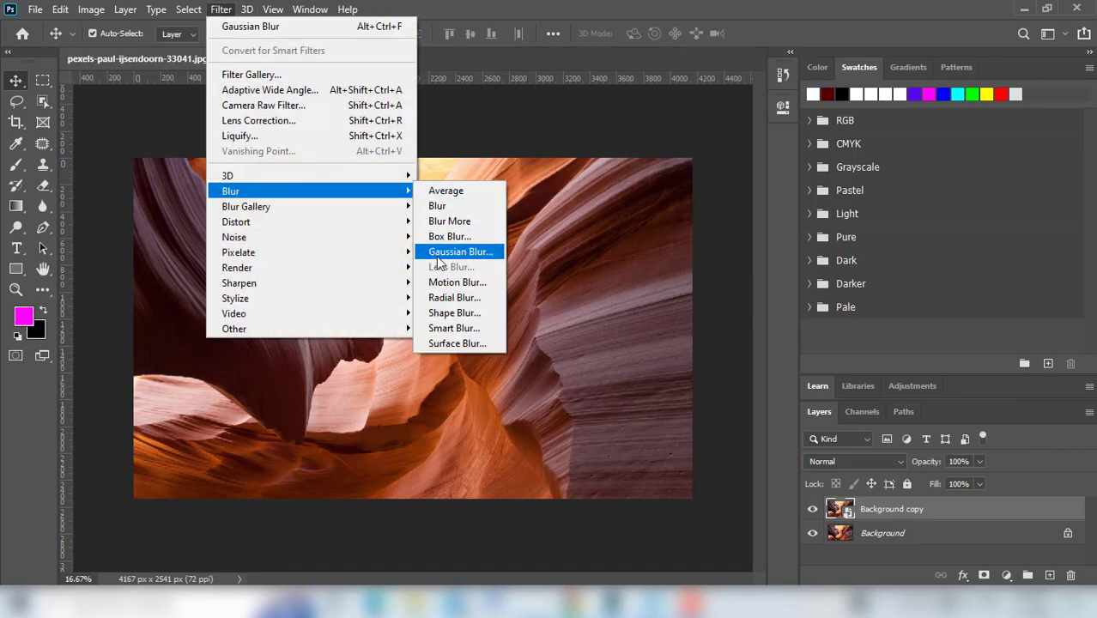
# Apply a 55.3-pixel Gaussian Blur smart filter to Background copy
pyautogui.click(438, 252)
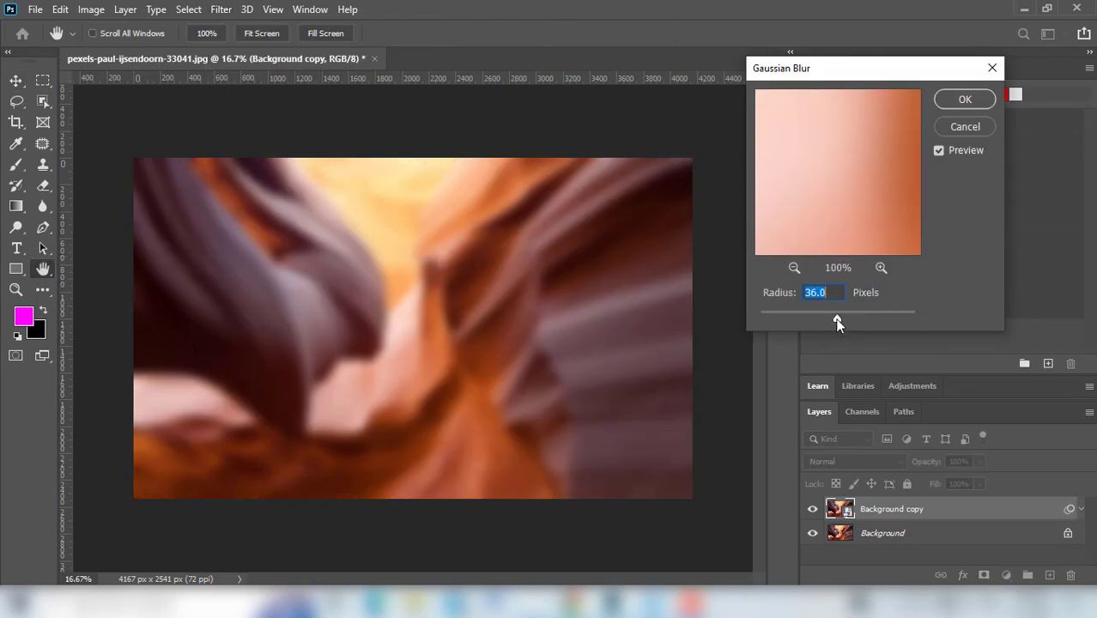
pyautogui.moveTo(837, 318); pyautogui.dragTo(827, 317)
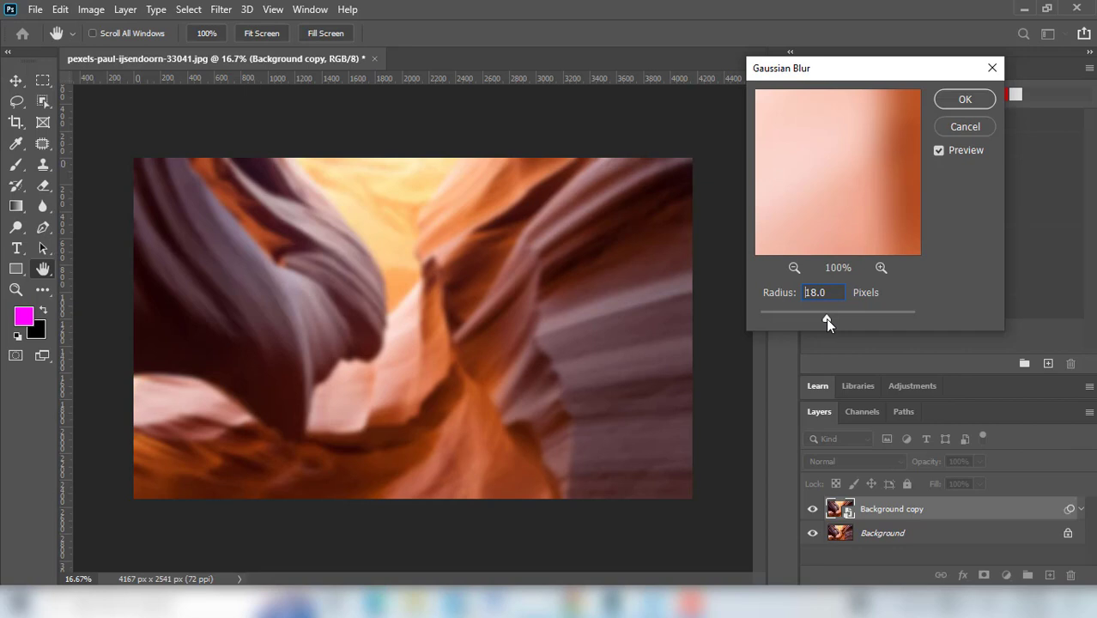
pyautogui.moveTo(846, 321)
pyautogui.mouseDown()
pyautogui.moveTo(864, 322)
pyautogui.moveTo(845, 319)
pyautogui.mouseUp()
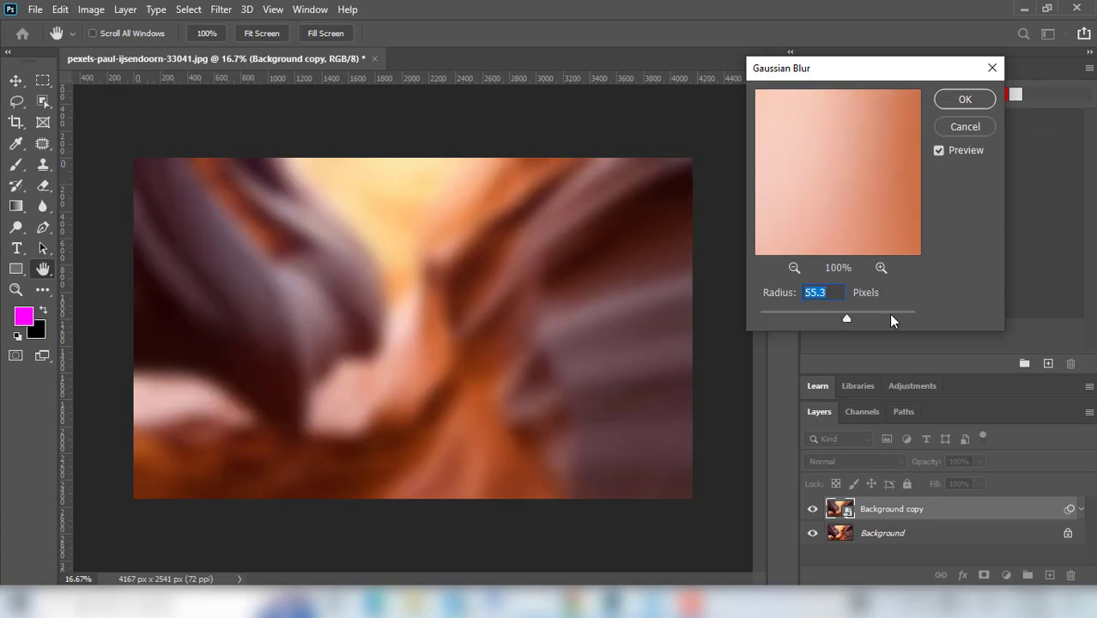
pyautogui.click(937, 151)
pyautogui.click(965, 100)
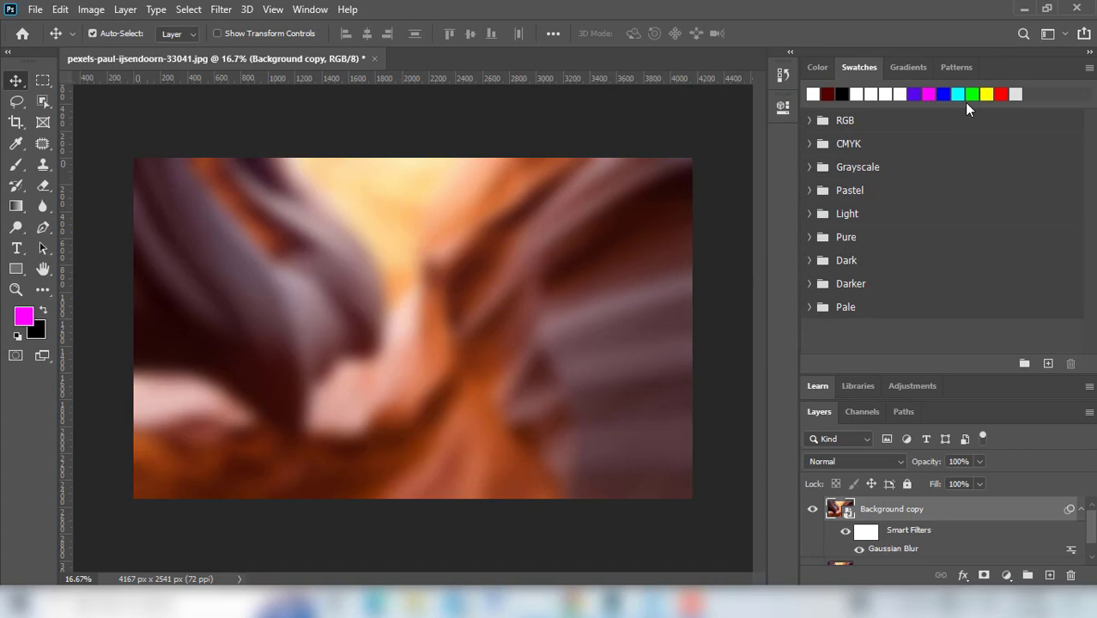
# Collapse the smart filters, hide Background copy and select the Background layer
pyautogui.click(1081, 509)
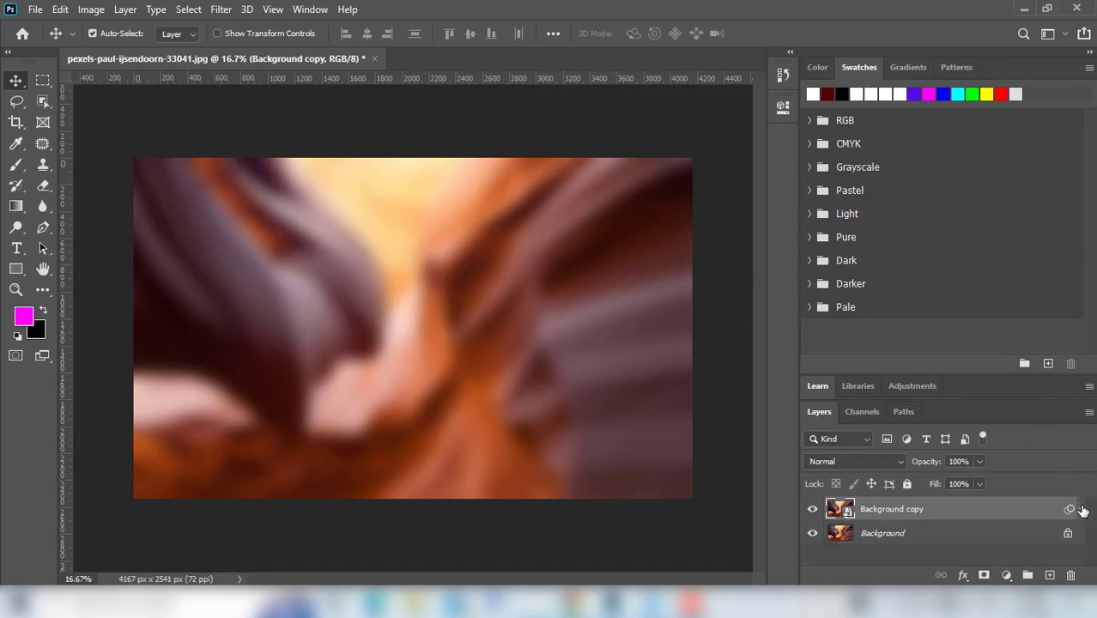
pyautogui.click(812, 510)
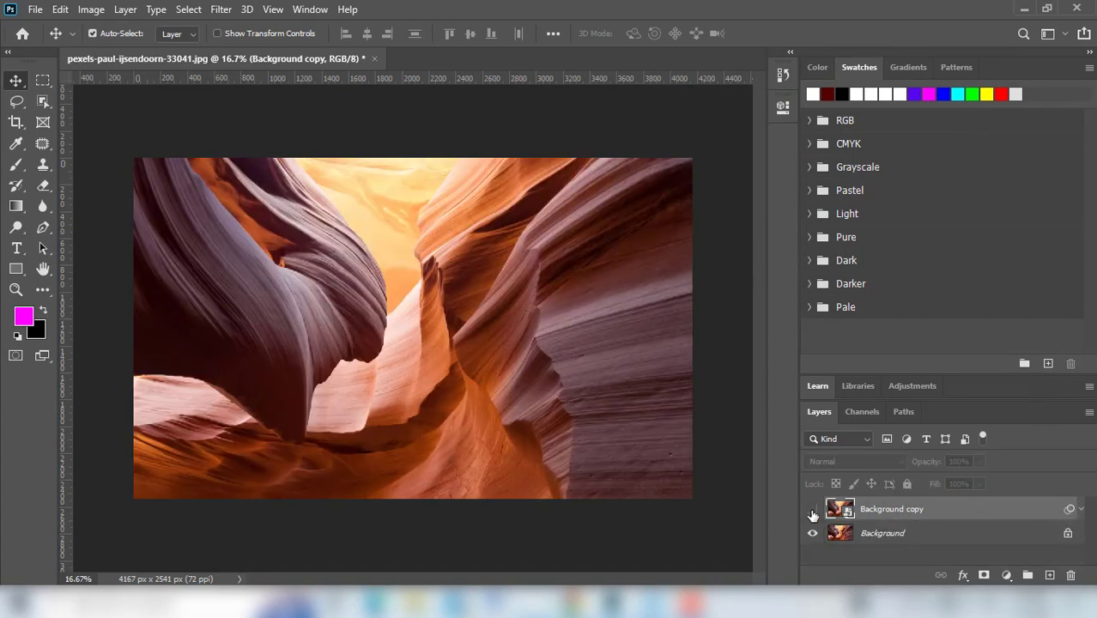
pyautogui.click(888, 534)
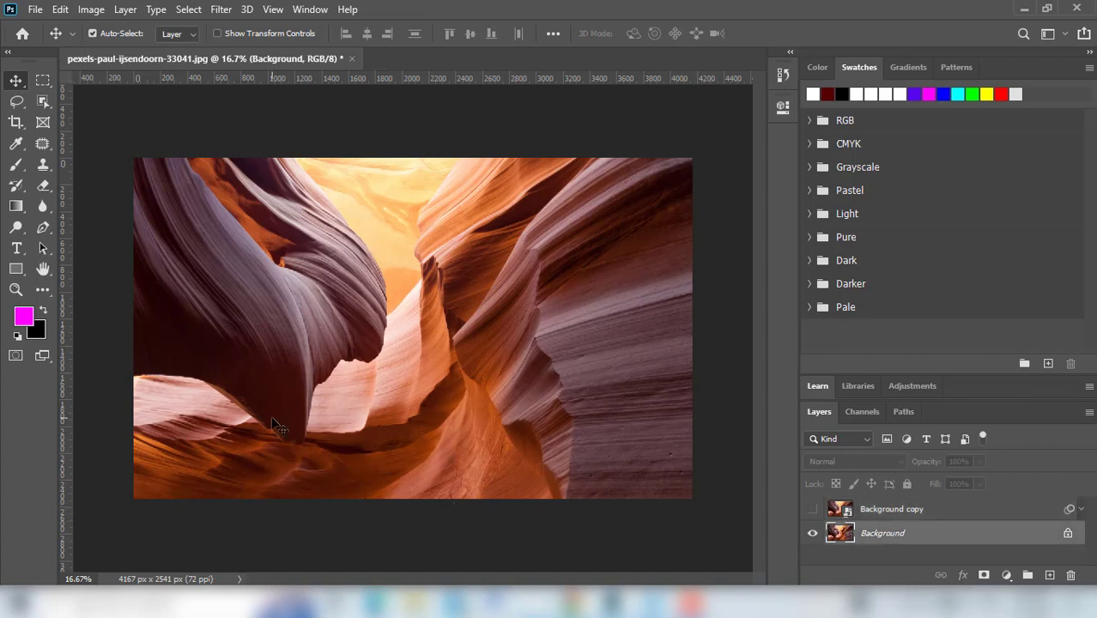
# Draw a tall rectangle over the centre of the photo with the Rectangle Tool
pyautogui.click(9, 272)
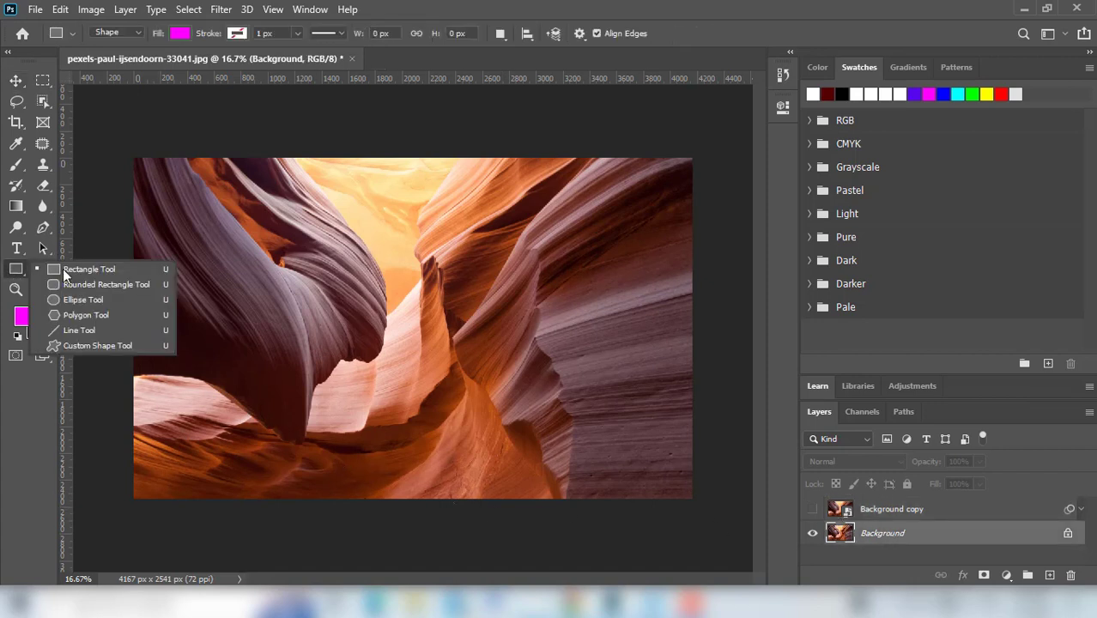
pyautogui.click(98, 269)
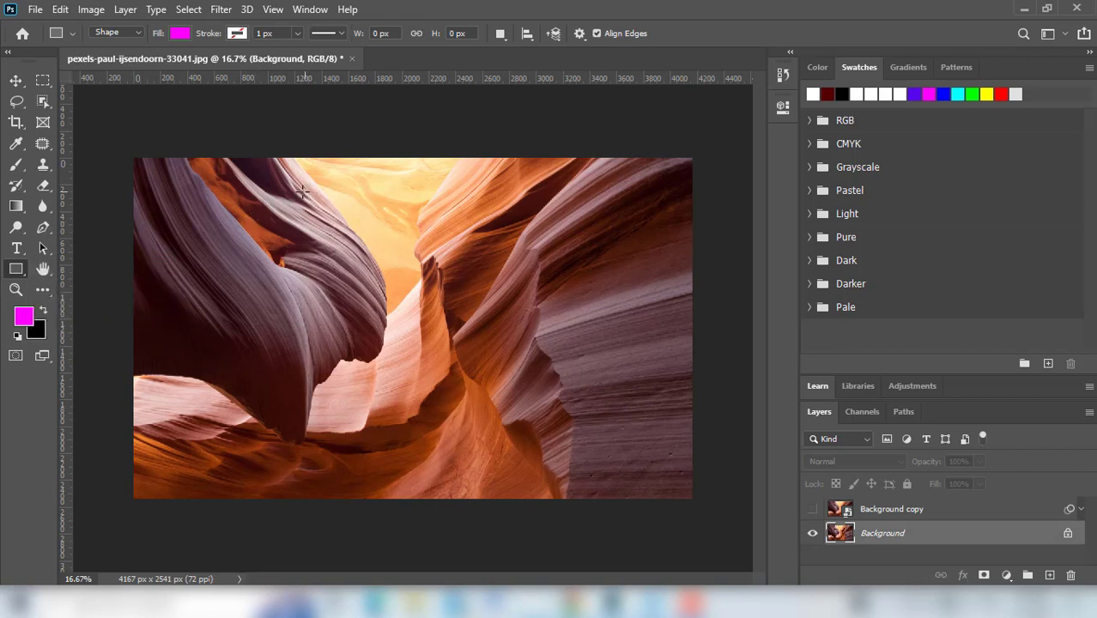
pyautogui.moveTo(301, 191)
pyautogui.mouseDown()
pyautogui.moveTo(486, 369)
pyautogui.moveTo(507, 457)
pyautogui.mouseUp()
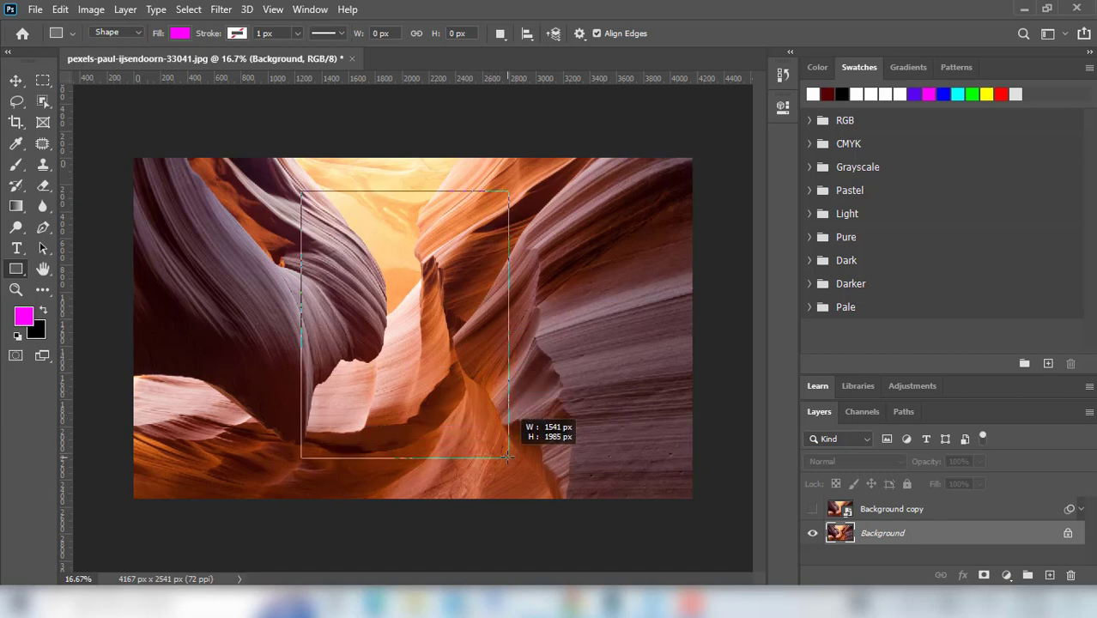
pyautogui.moveTo(507, 457); pyautogui.dragTo(507, 458)
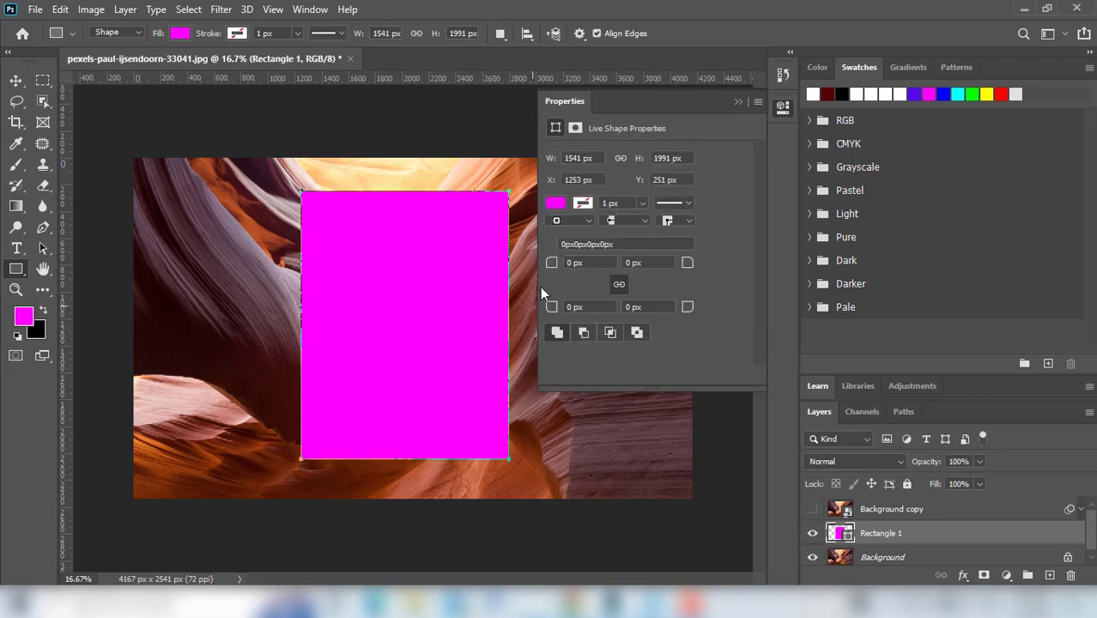
# Fill the rectangle black, round all corners to 150 px, then select Background
pyautogui.click(559, 205)
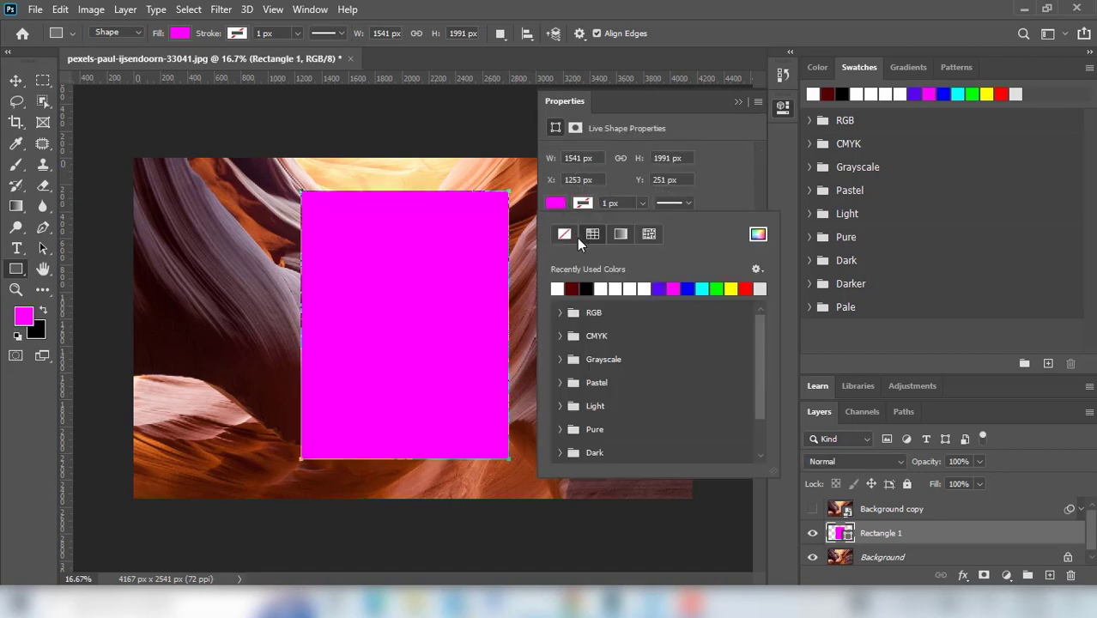
pyautogui.click(586, 289)
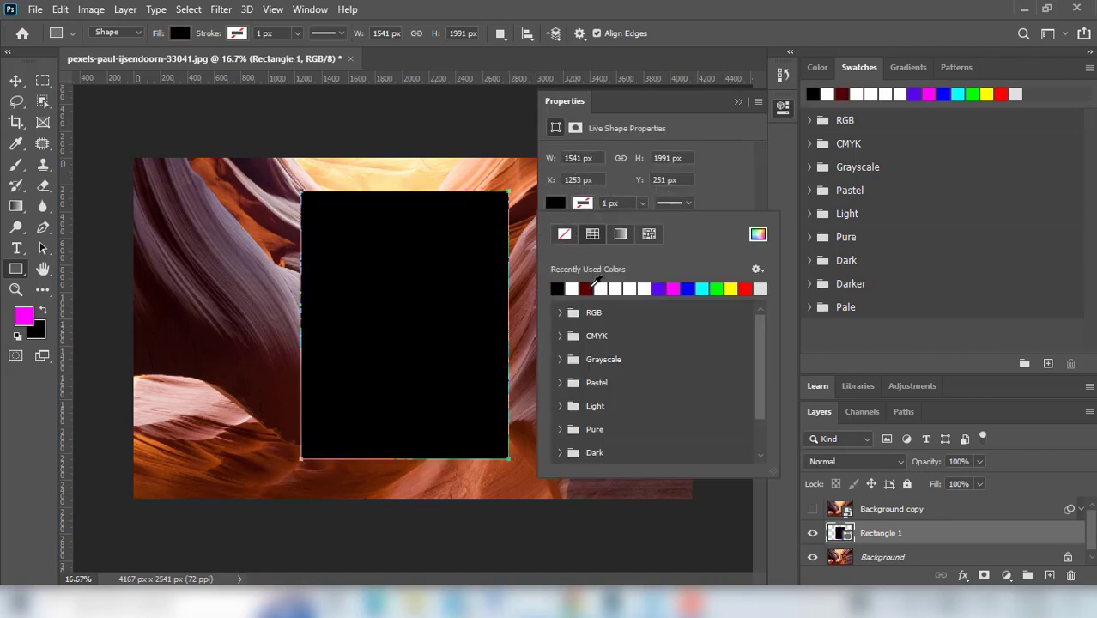
pyautogui.click(747, 183)
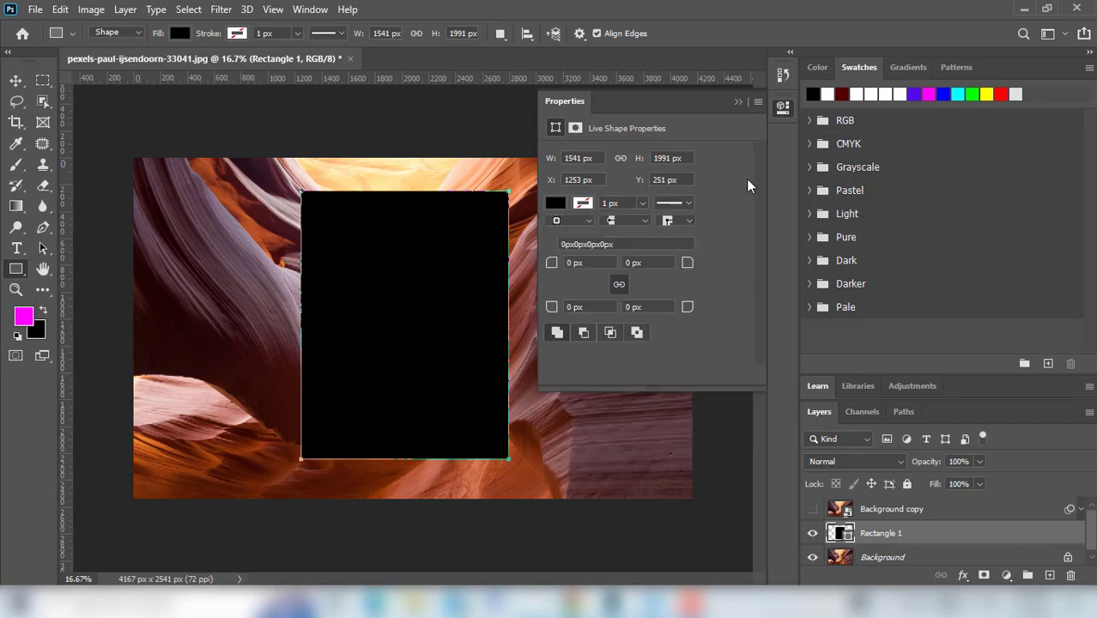
pyautogui.click(592, 267)
pyautogui.write('15')
pyautogui.write('0')
pyautogui.click(655, 262)
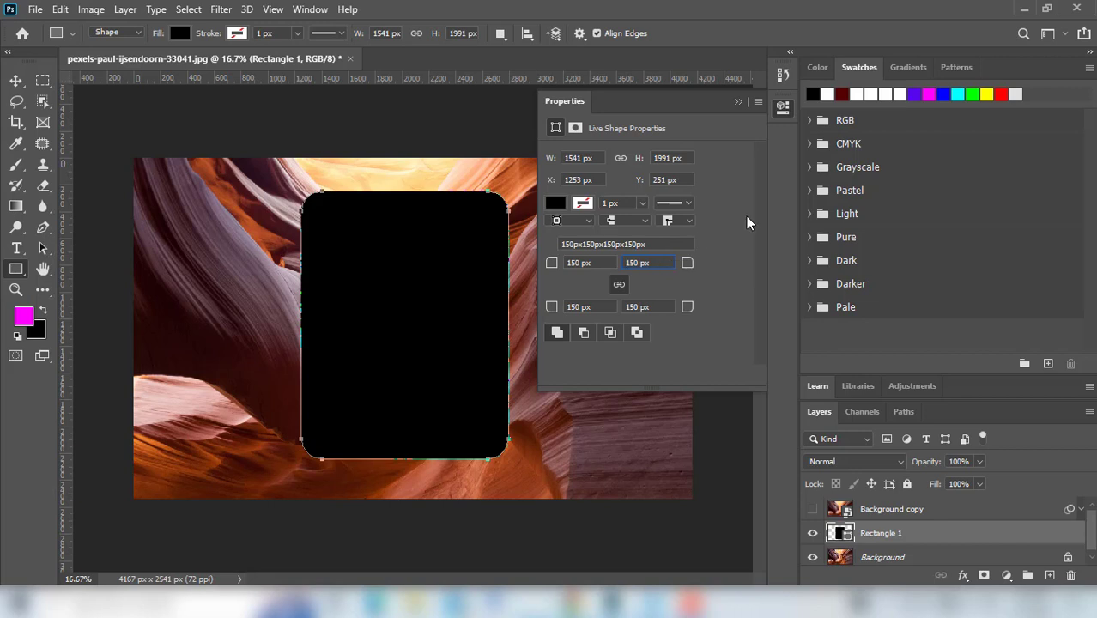
pyautogui.click(738, 103)
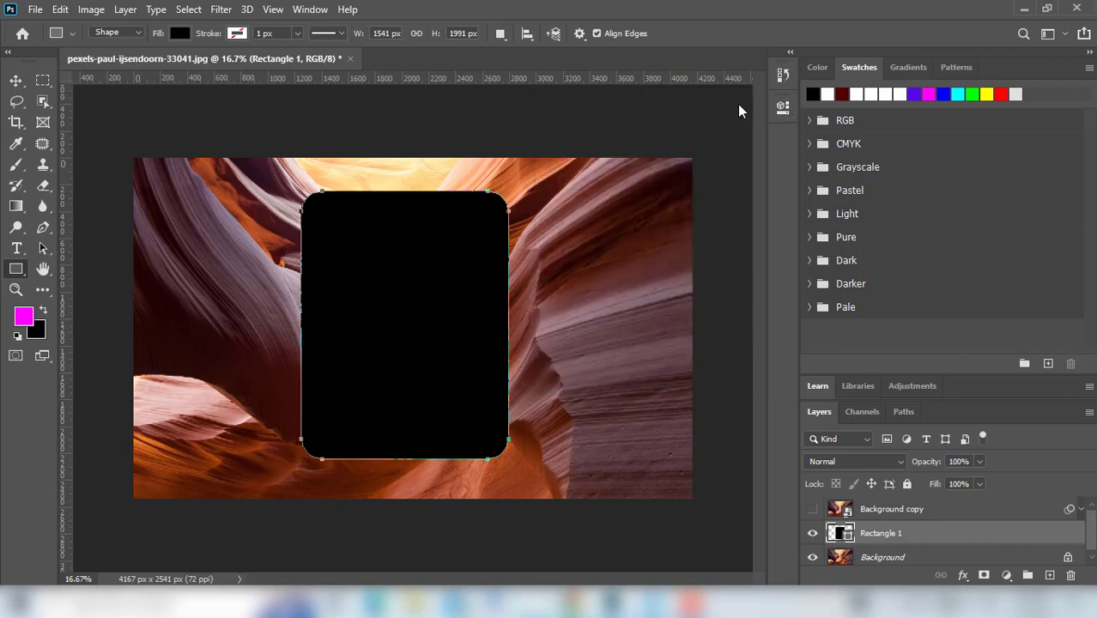
pyautogui.click(917, 559)
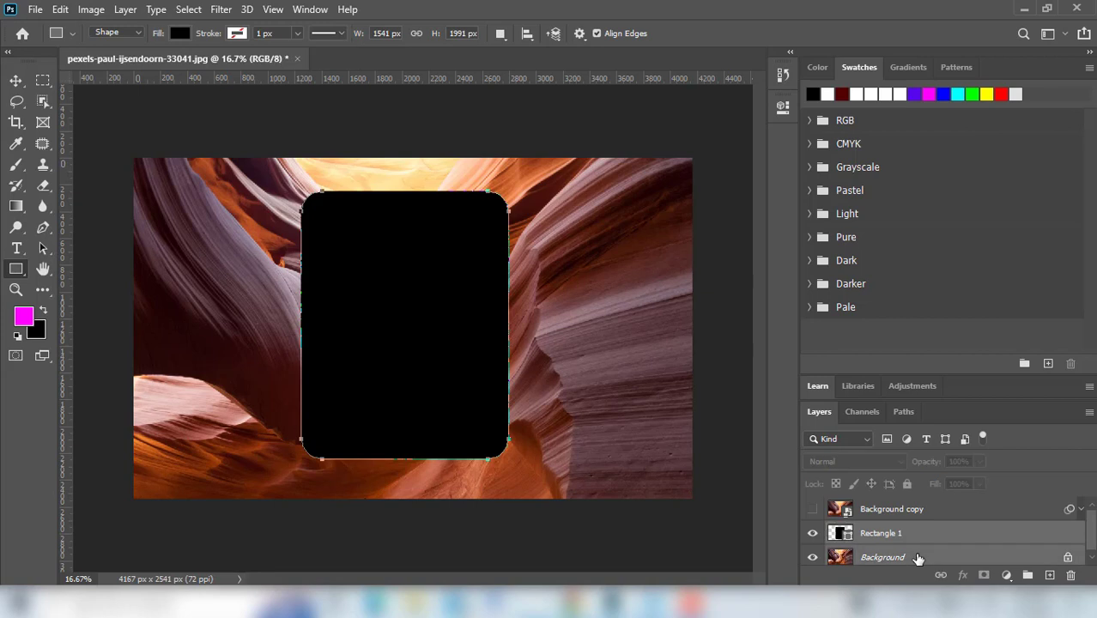
# Centre the black rectangle horizontally on the canvas and make Background copy visible again
pyautogui.click(17, 80)
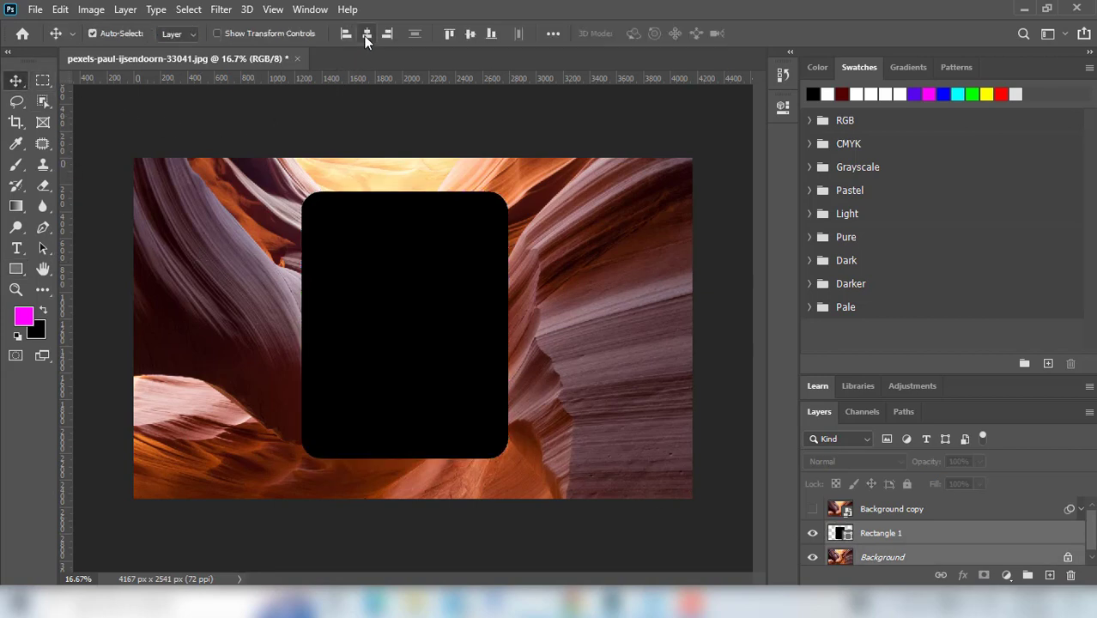
pyautogui.click(365, 33)
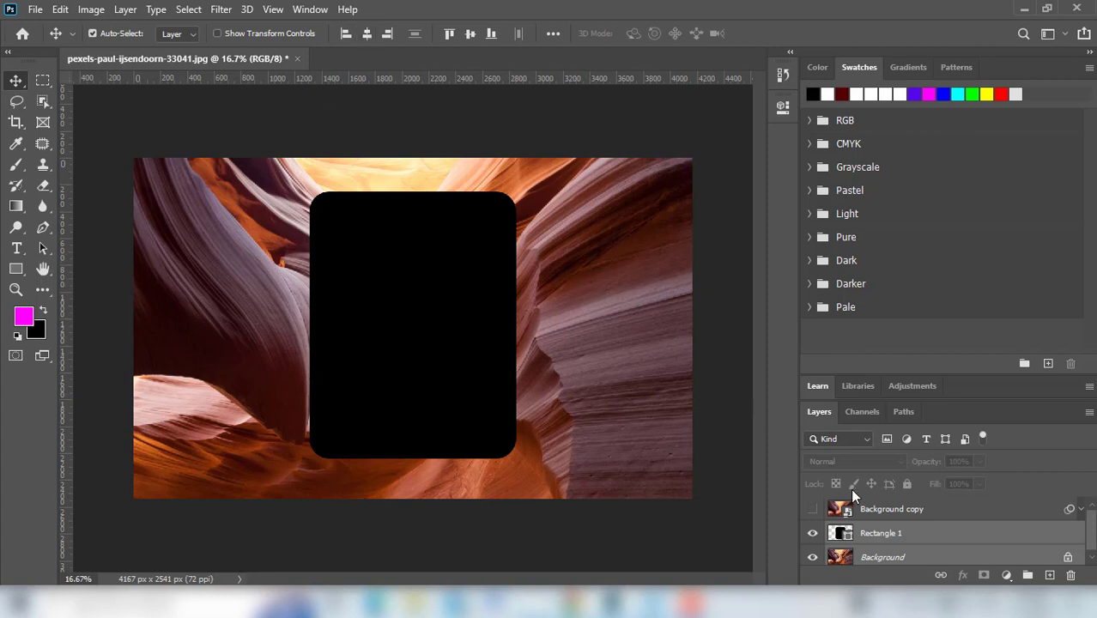
pyautogui.click(932, 536)
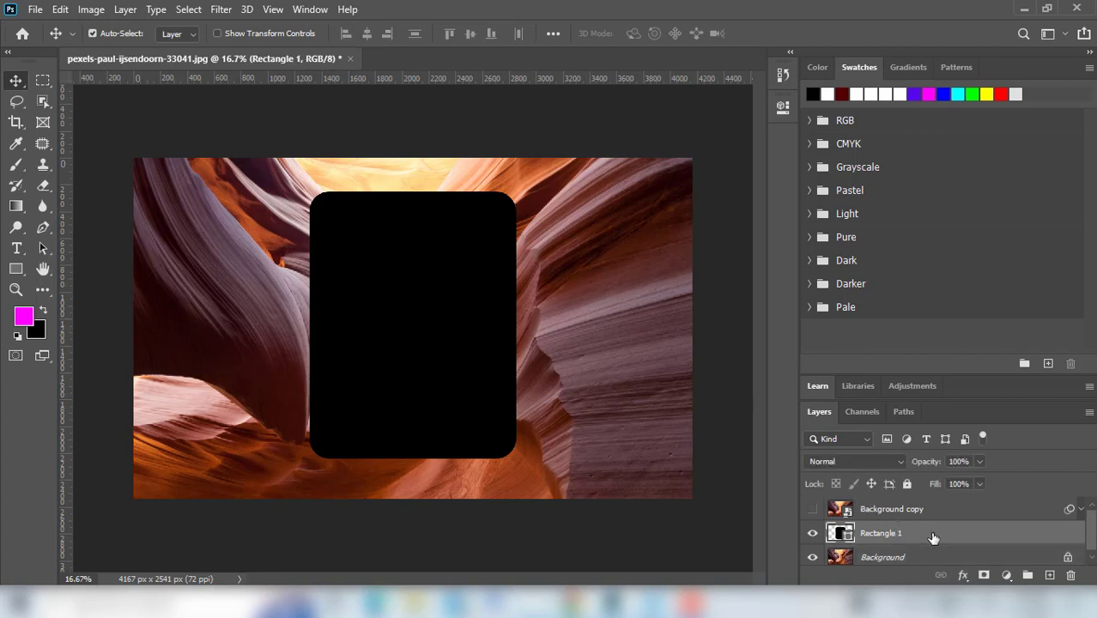
pyautogui.click(944, 510)
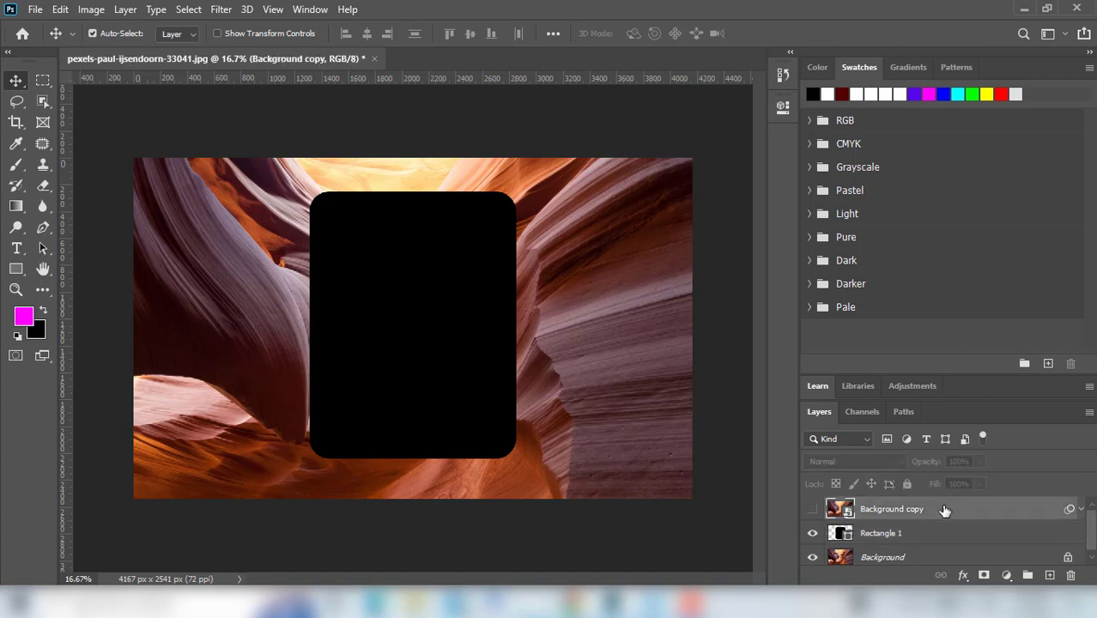
pyautogui.click(813, 510)
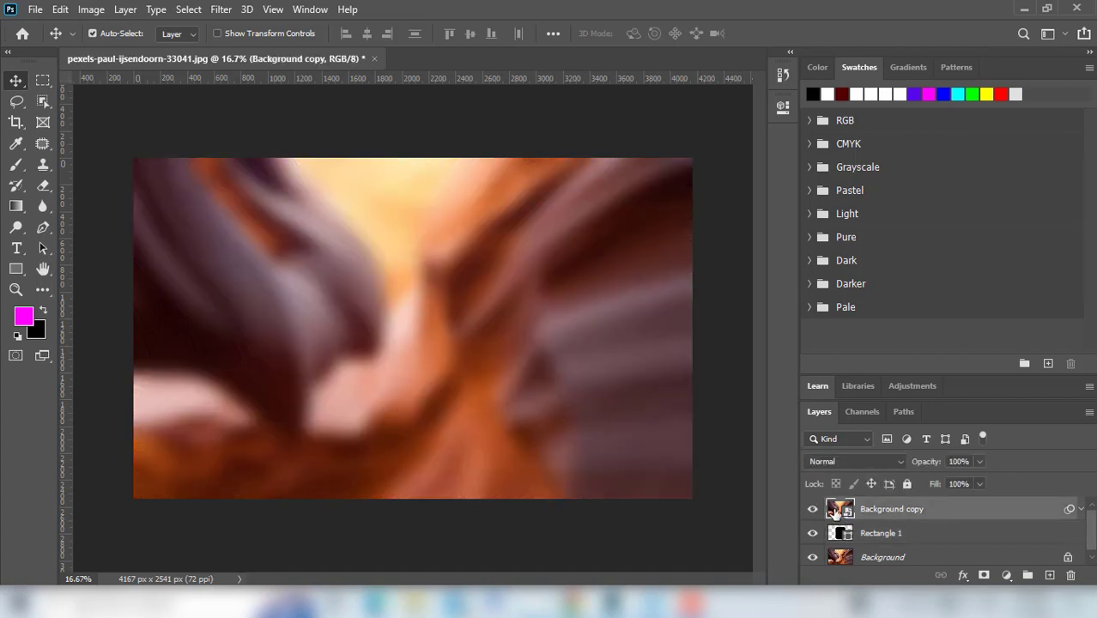
# Clip Background copy to Rectangle 1, check the result, and select Rectangle 1
pyautogui.rightClick(957, 513)
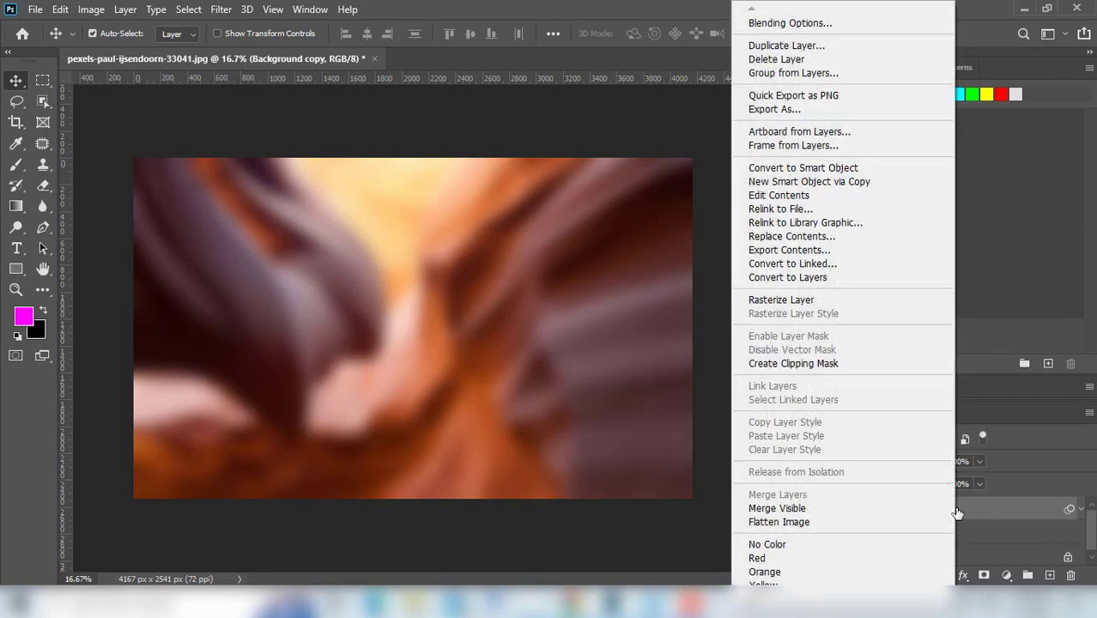
pyautogui.click(868, 366)
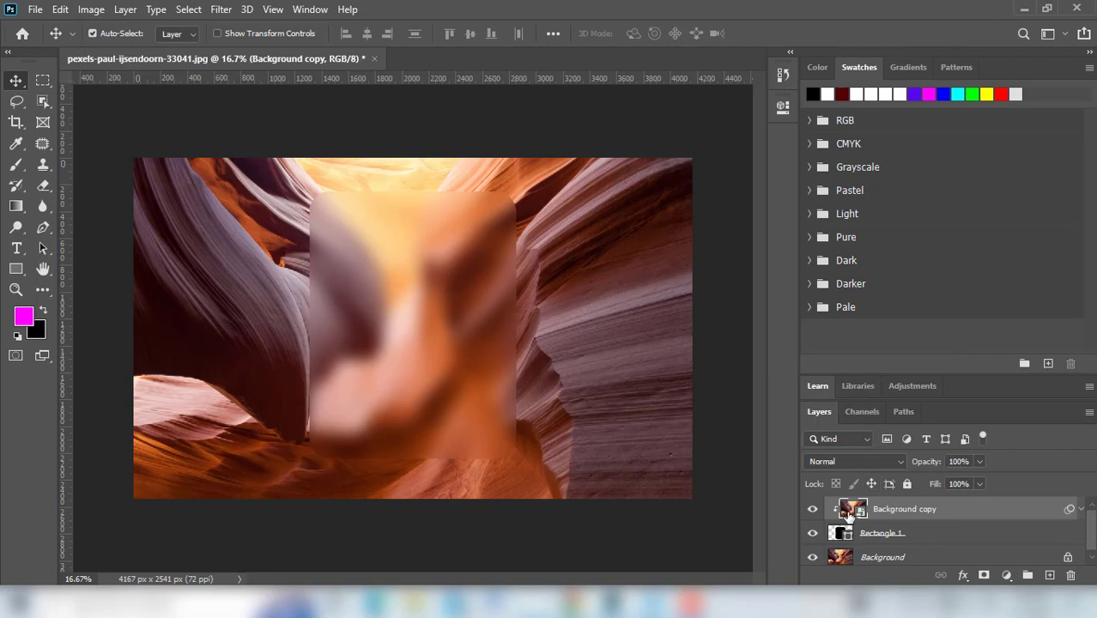
pyautogui.click(812, 510)
pyautogui.click(812, 510)
pyautogui.click(922, 535)
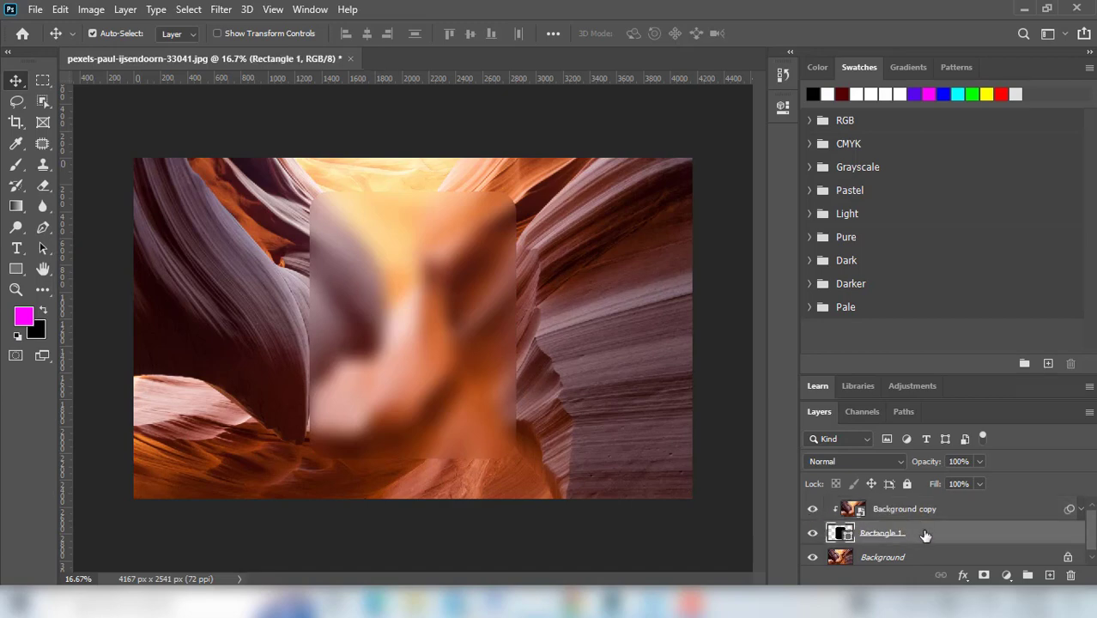
pyautogui.rightClick(977, 537)
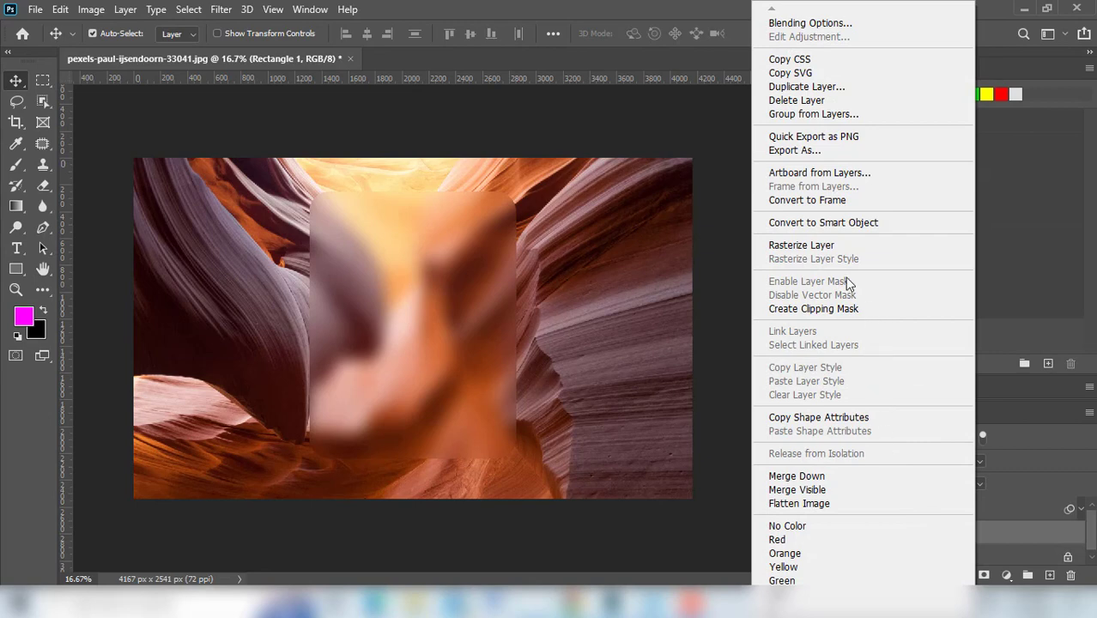
# Give Rectangle 1 a white 10 px inside Stroke at 30% opacity and enable Color Overlay
pyautogui.click(881, 23)
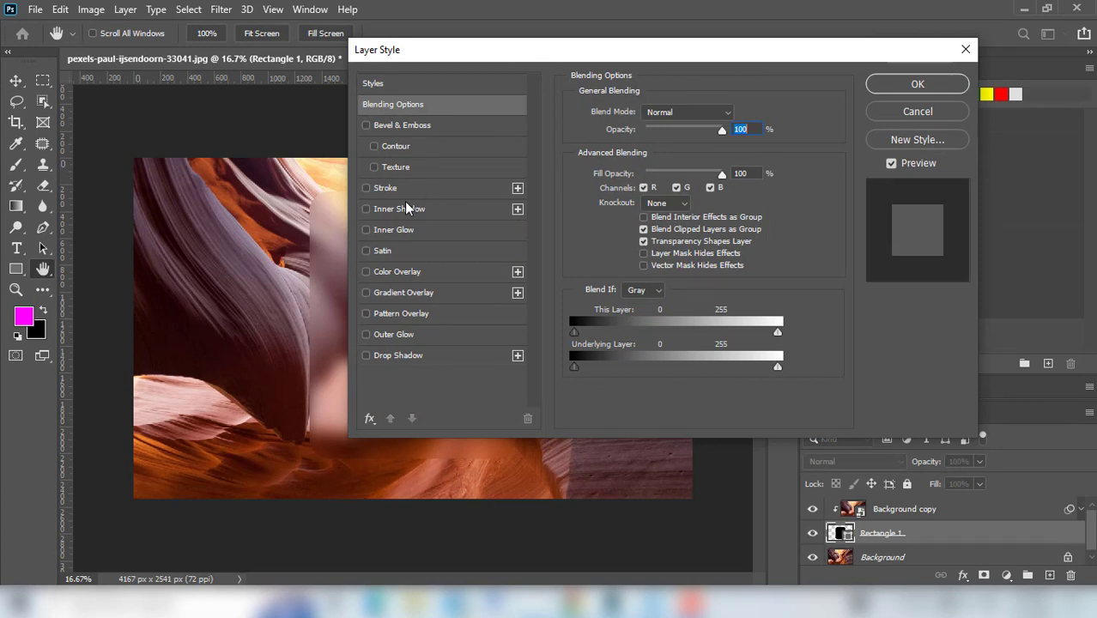
pyautogui.click(386, 190)
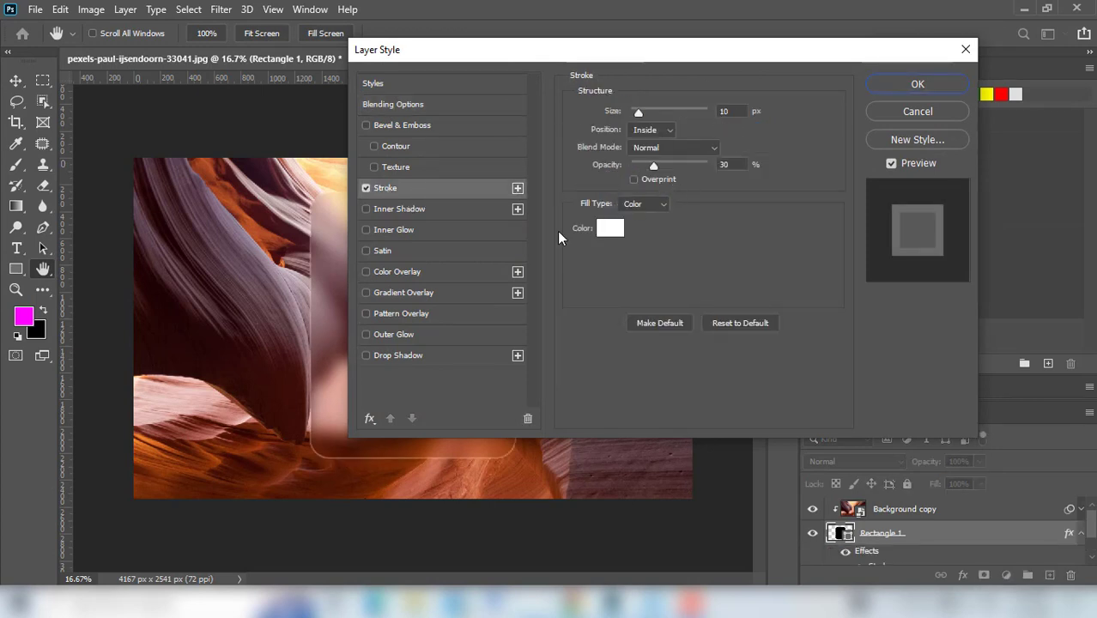
pyautogui.click(608, 232)
pyautogui.moveTo(609, 232); pyautogui.dragTo(537, 85)
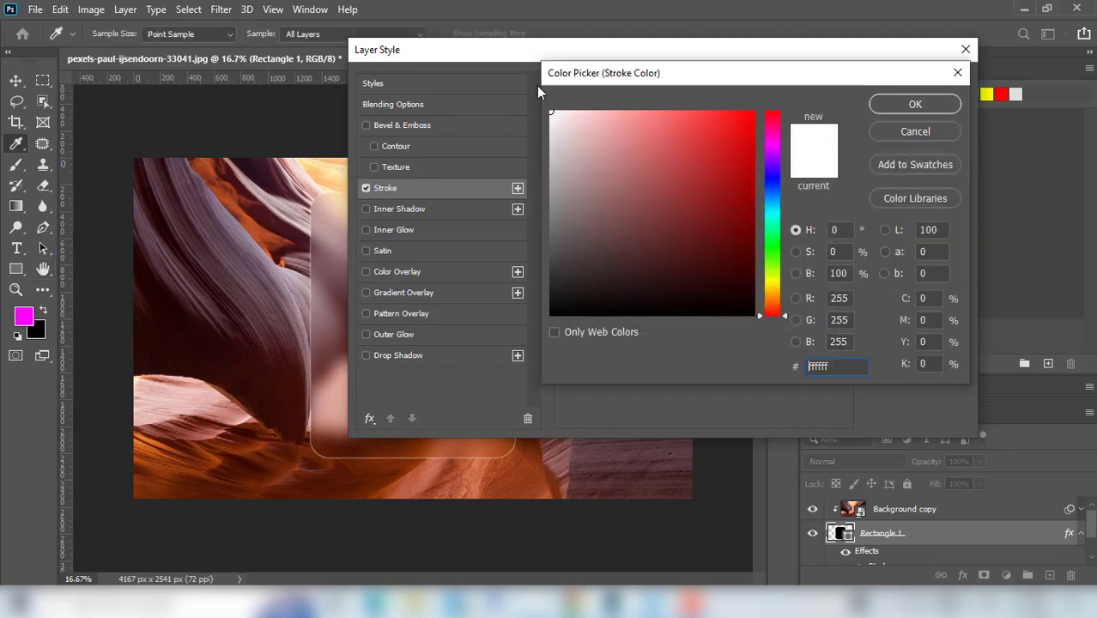
pyautogui.click(917, 106)
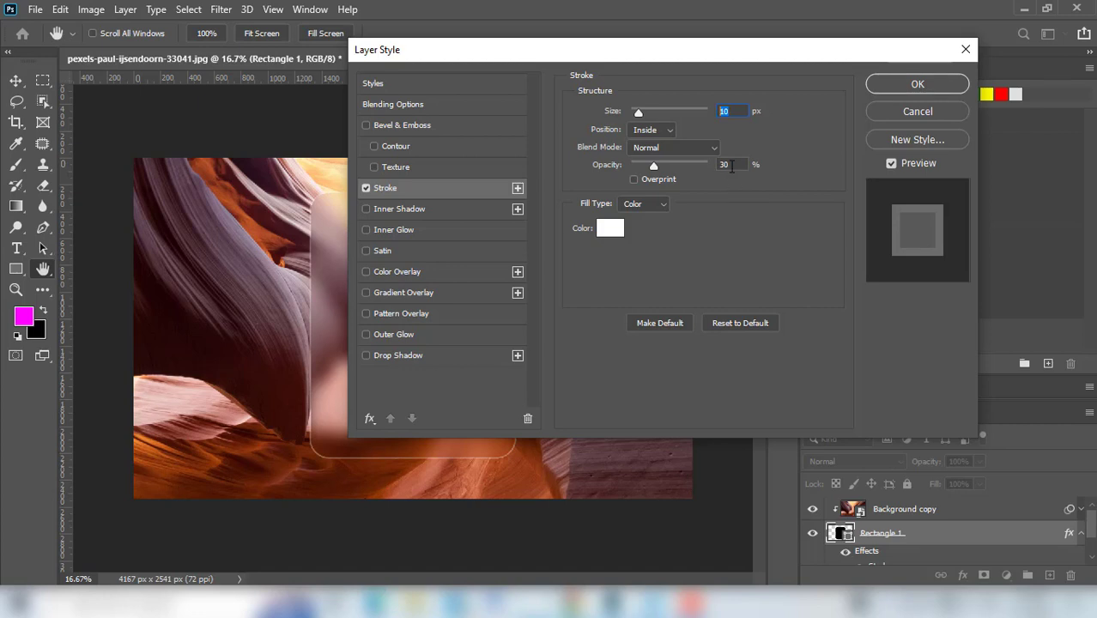
pyautogui.click(728, 164)
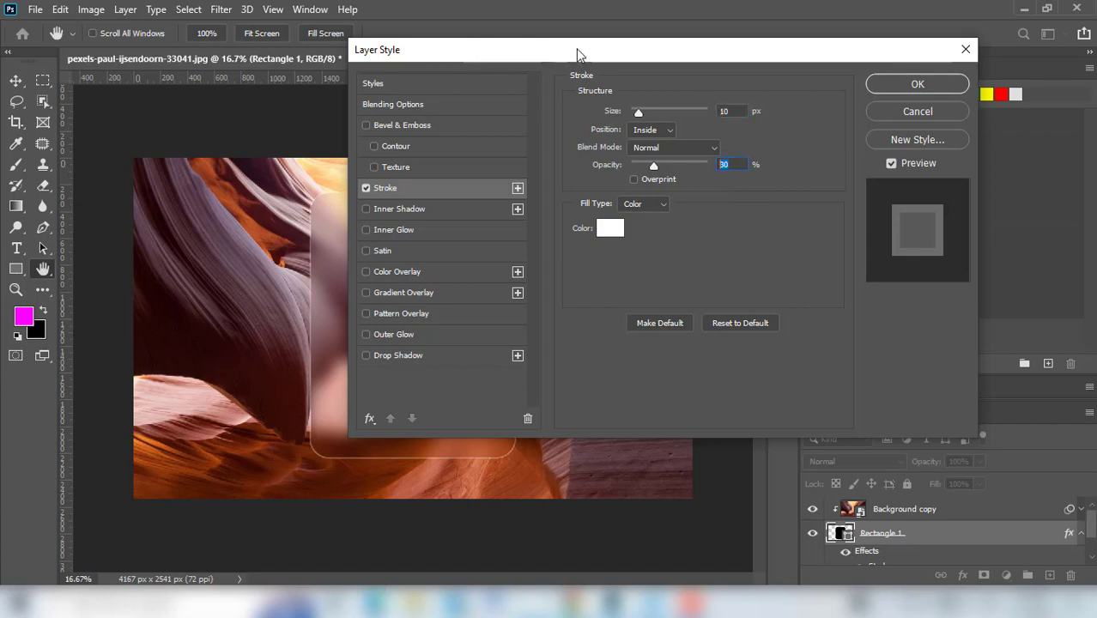
pyautogui.moveTo(421, 49); pyautogui.dragTo(589, 18)
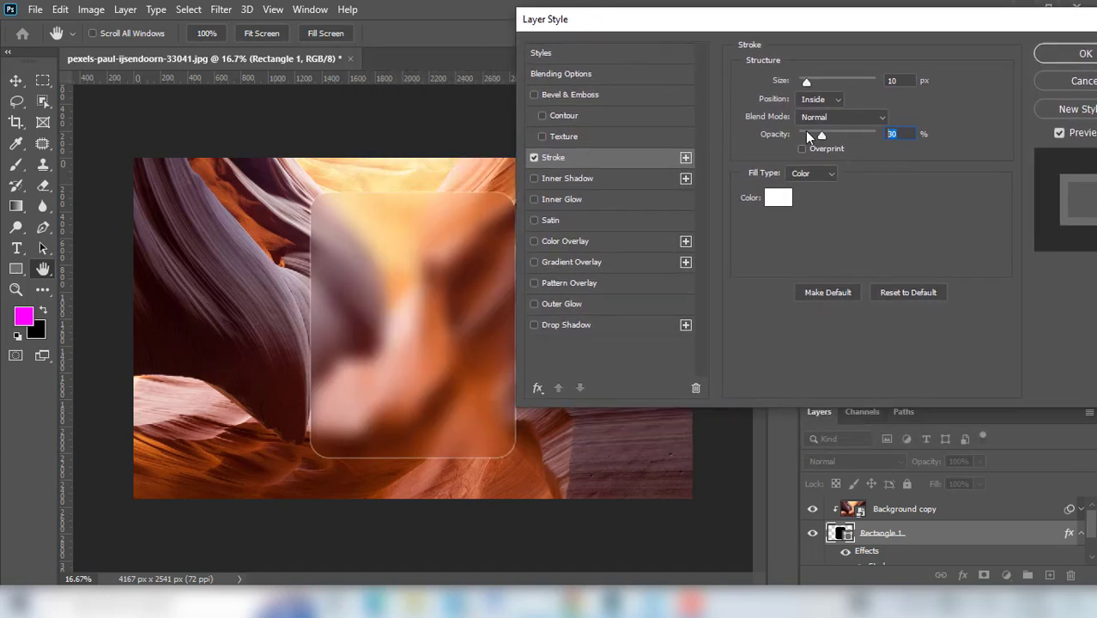
pyautogui.moveTo(821, 135)
pyautogui.mouseDown()
pyautogui.moveTo(859, 134)
pyautogui.moveTo(818, 135)
pyautogui.mouseUp()
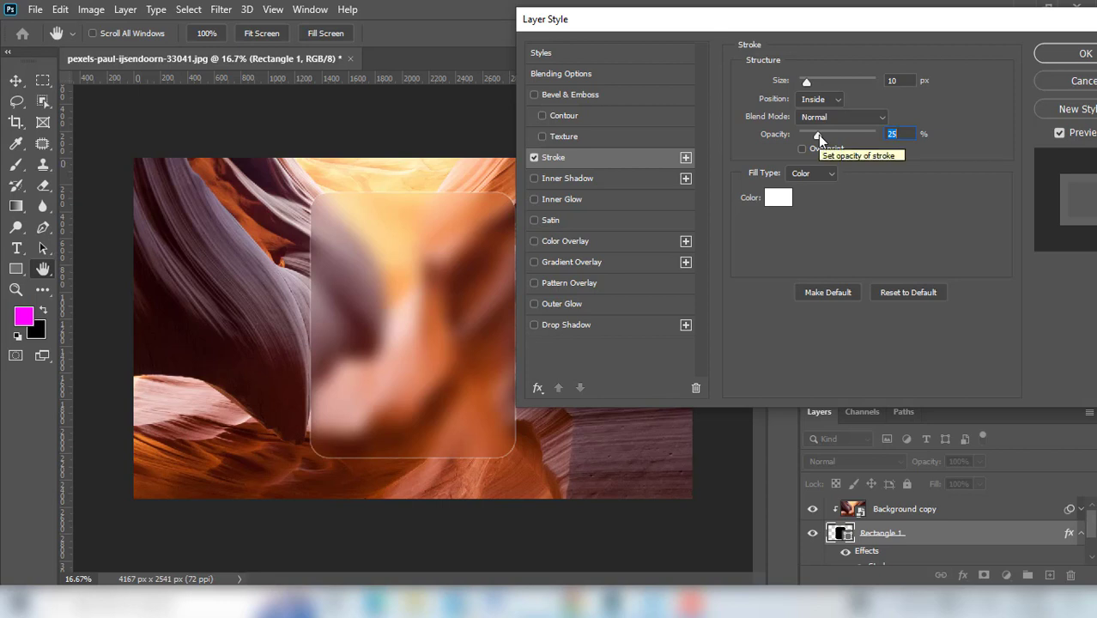
pyautogui.write('30')
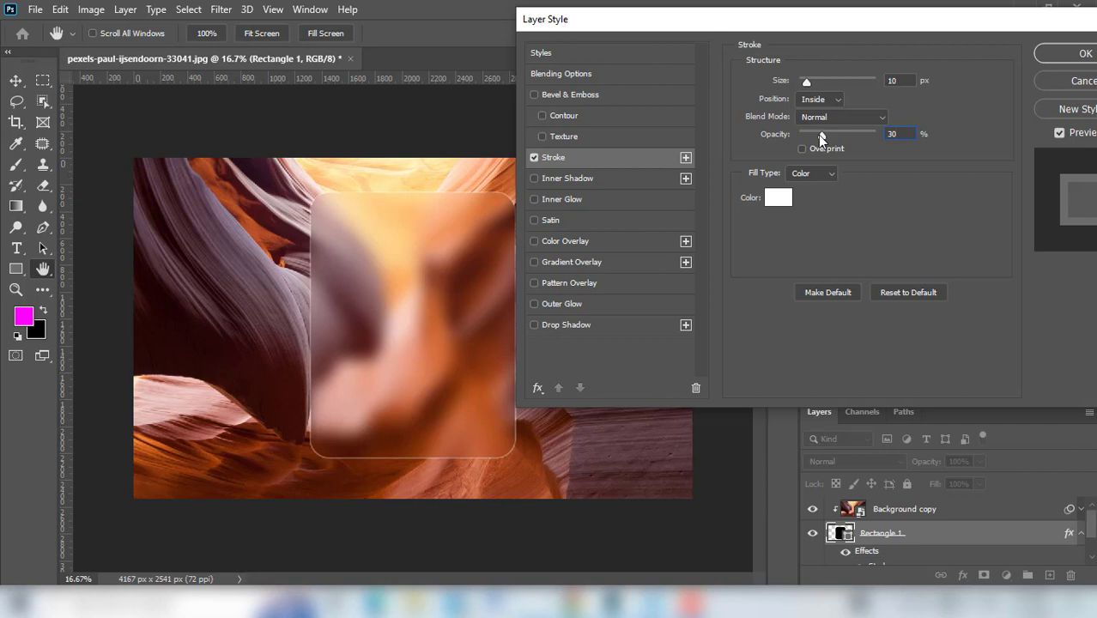
pyautogui.click(565, 241)
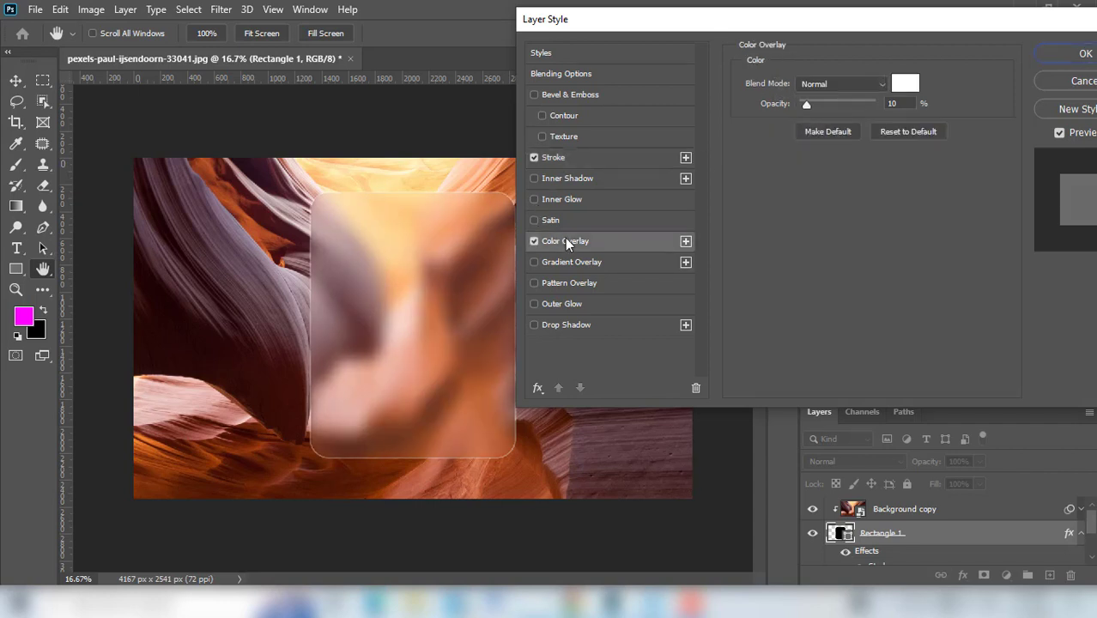
pyautogui.click(905, 83)
pyautogui.click(616, 163)
pyautogui.moveTo(616, 163); pyautogui.dragTo(478, 28)
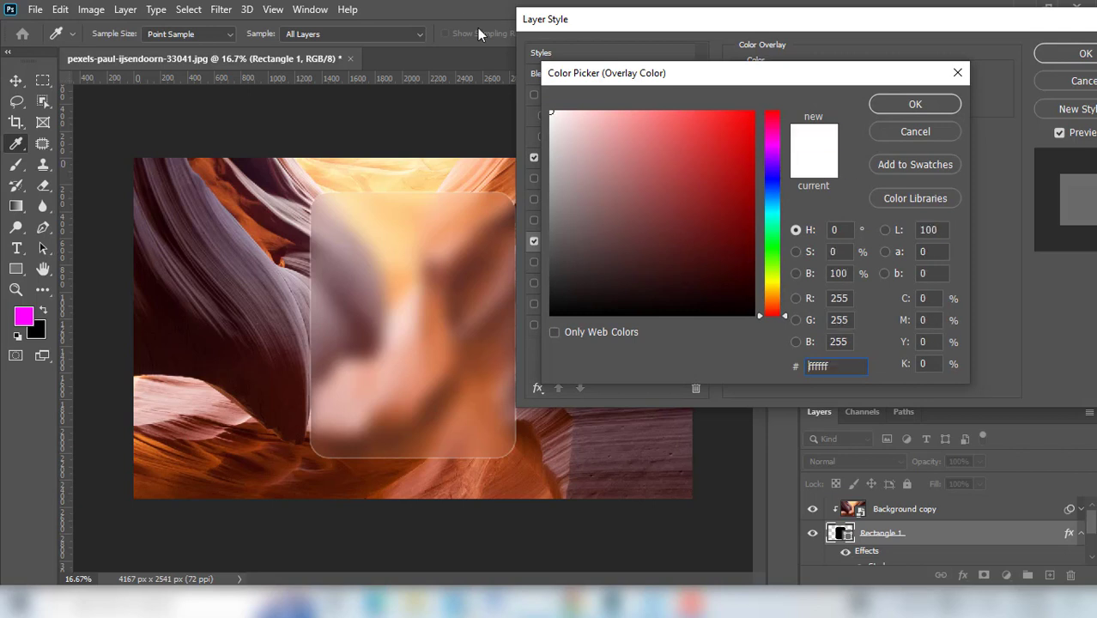
pyautogui.click(944, 104)
pyautogui.click(910, 104)
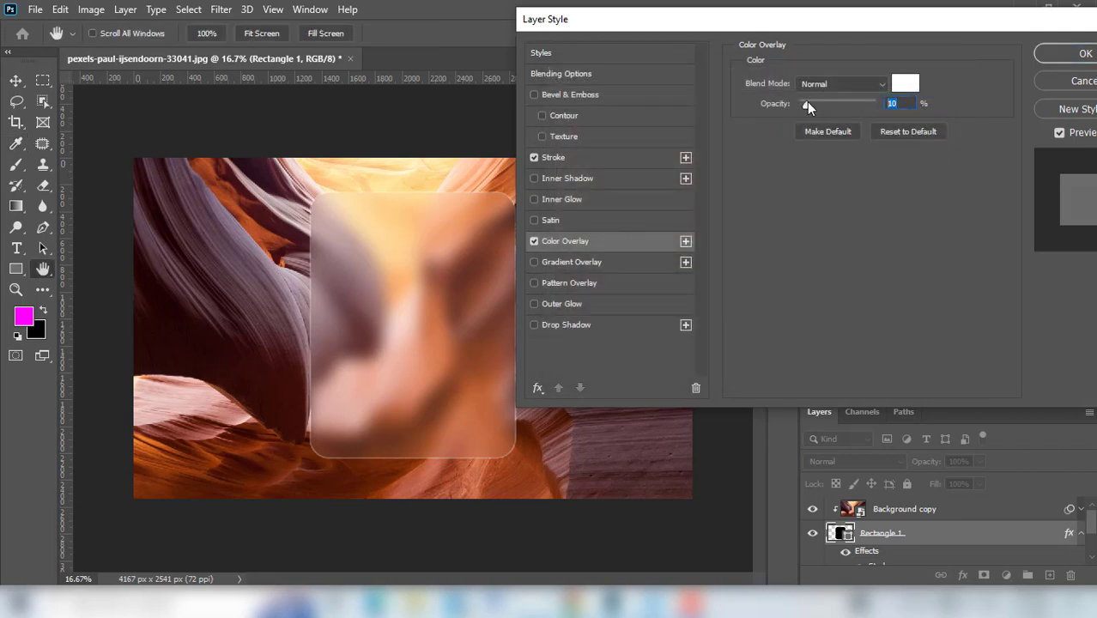
pyautogui.moveTo(808, 104); pyautogui.dragTo(827, 110)
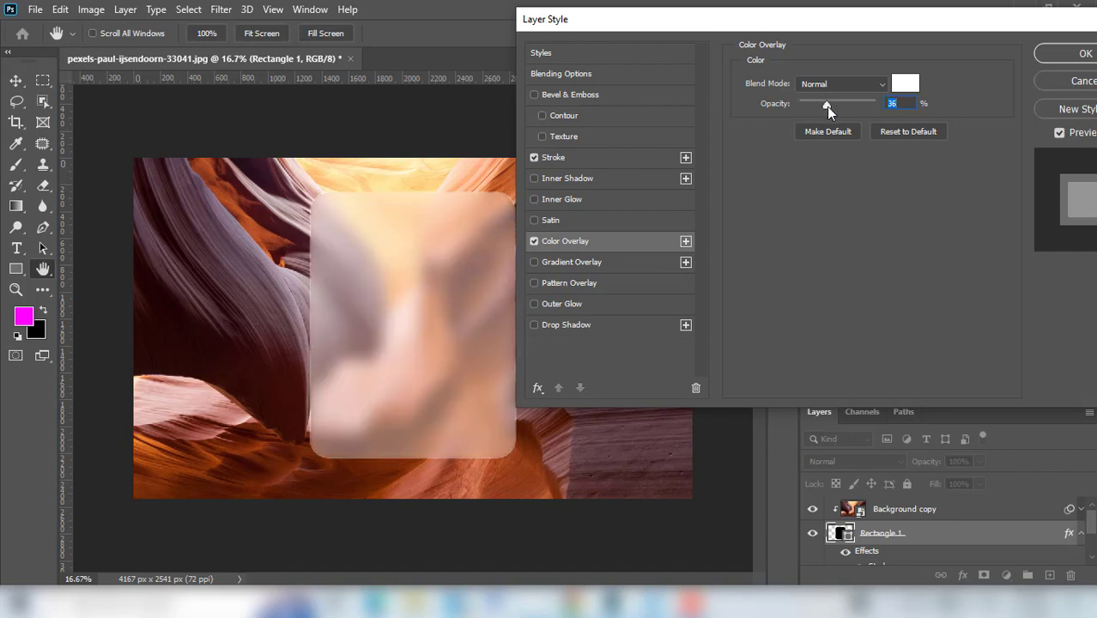
pyautogui.write('10')
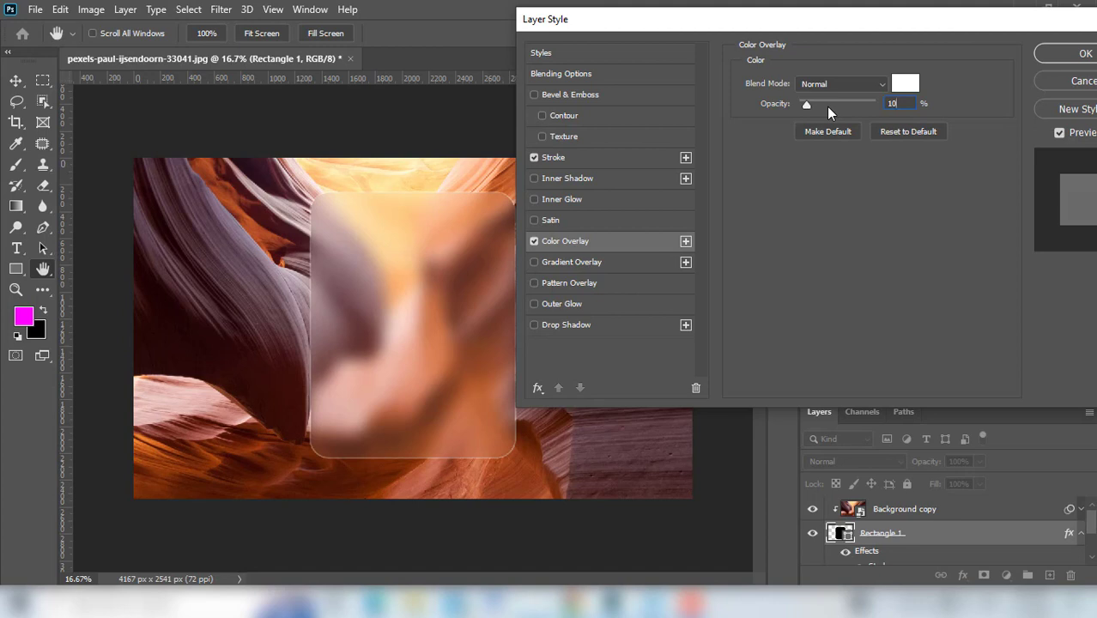
# Add a Gradient Overlay using a white-to-transparent gradient with both stops set to ffffff
pyautogui.click(581, 262)
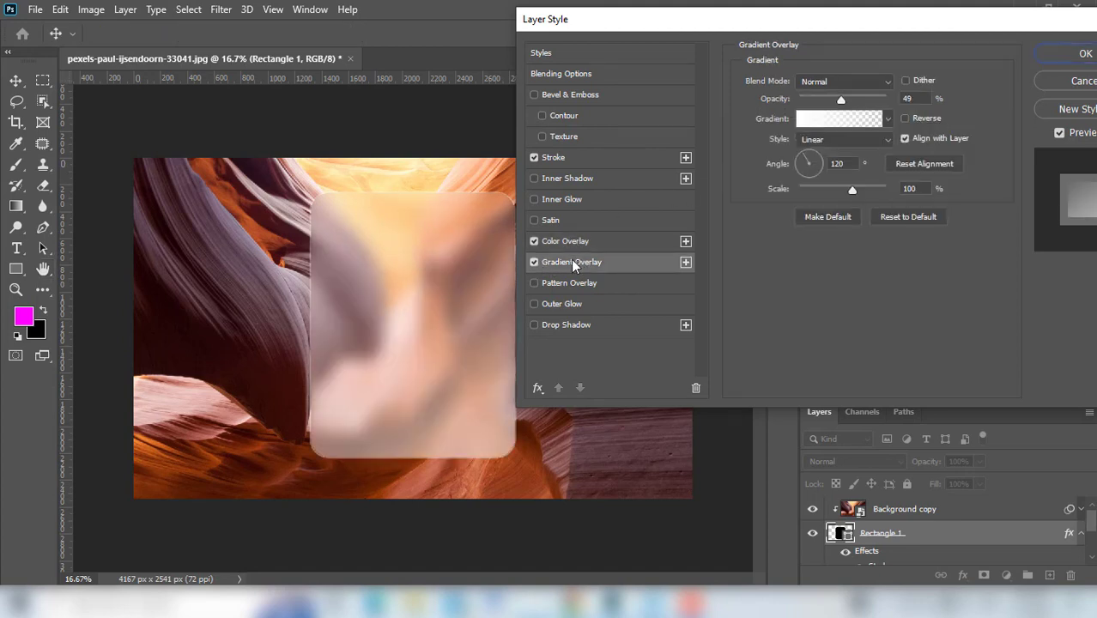
pyautogui.click(842, 120)
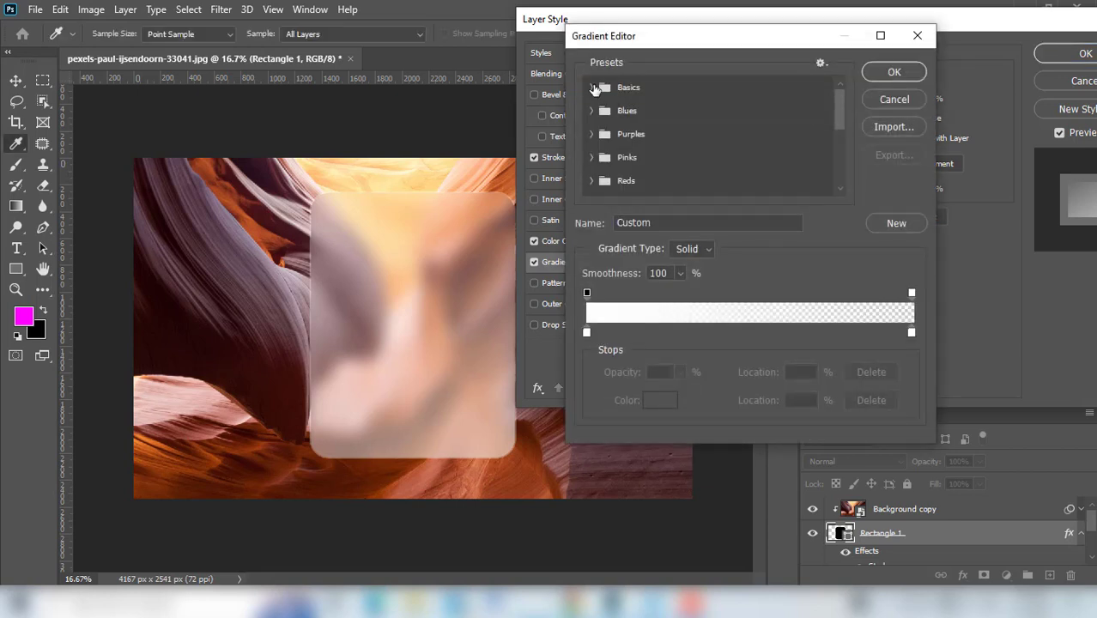
pyautogui.click(604, 88)
pyautogui.click(637, 114)
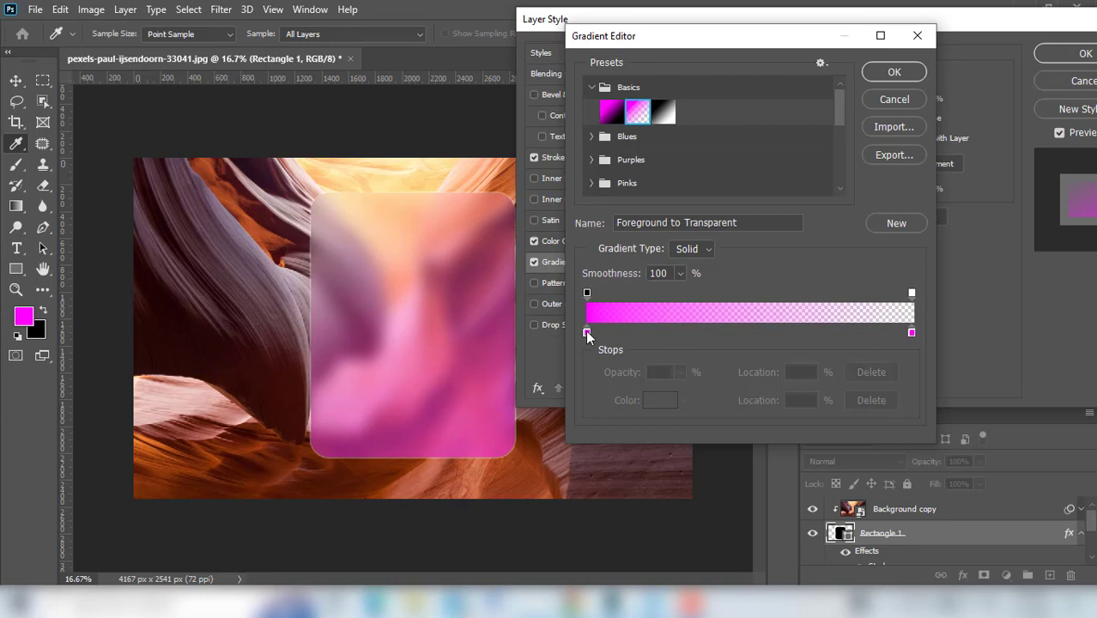
pyautogui.click(587, 333)
pyautogui.click(658, 401)
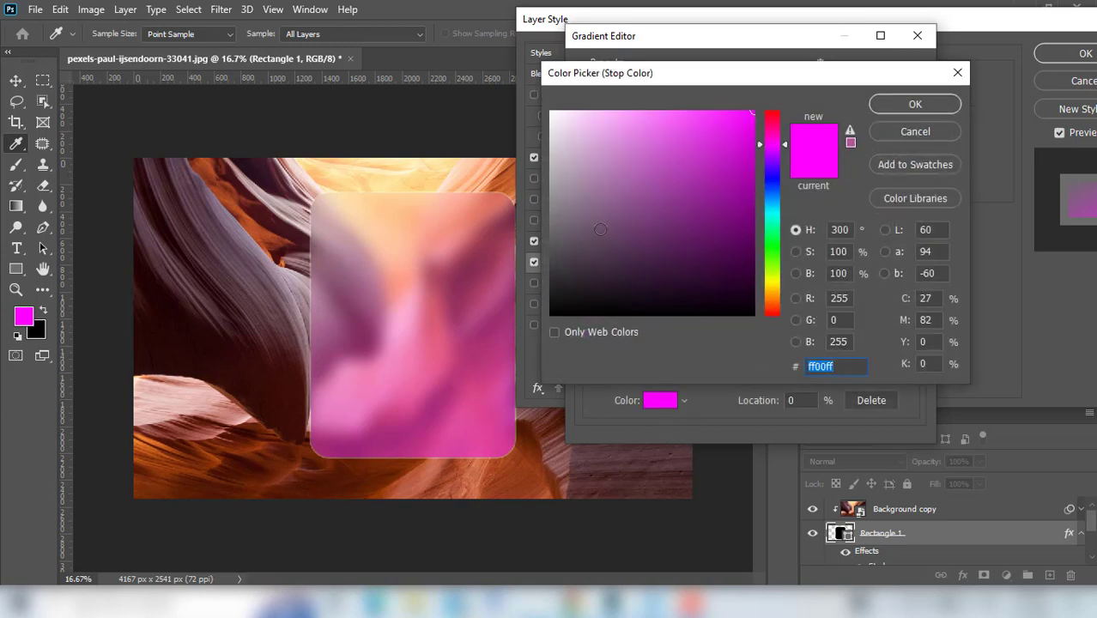
pyautogui.write('ffffff')
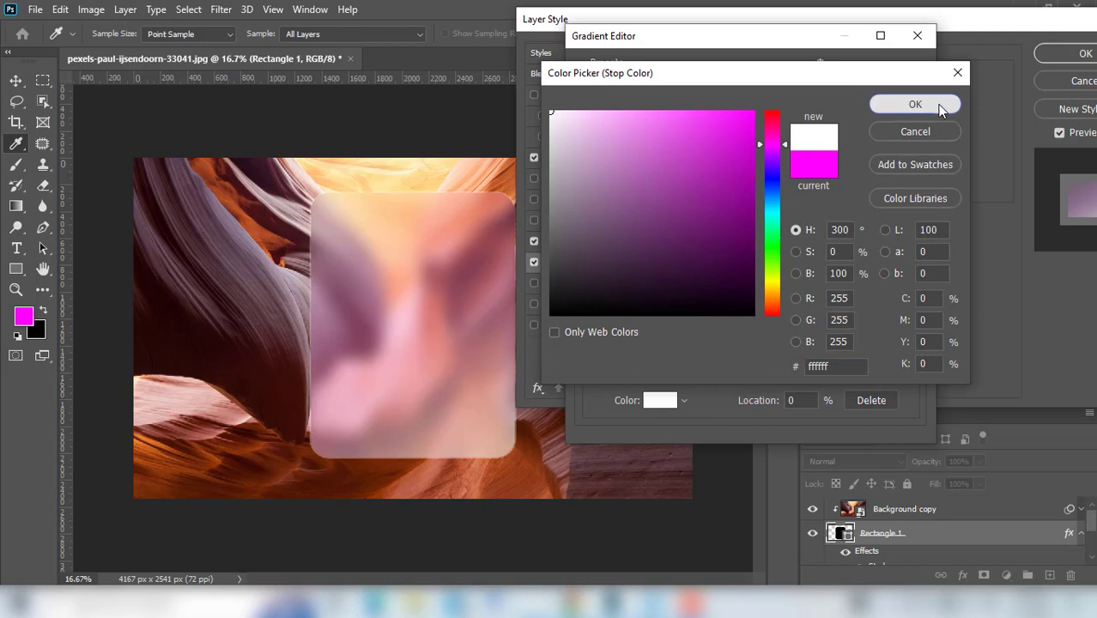
pyautogui.click(916, 104)
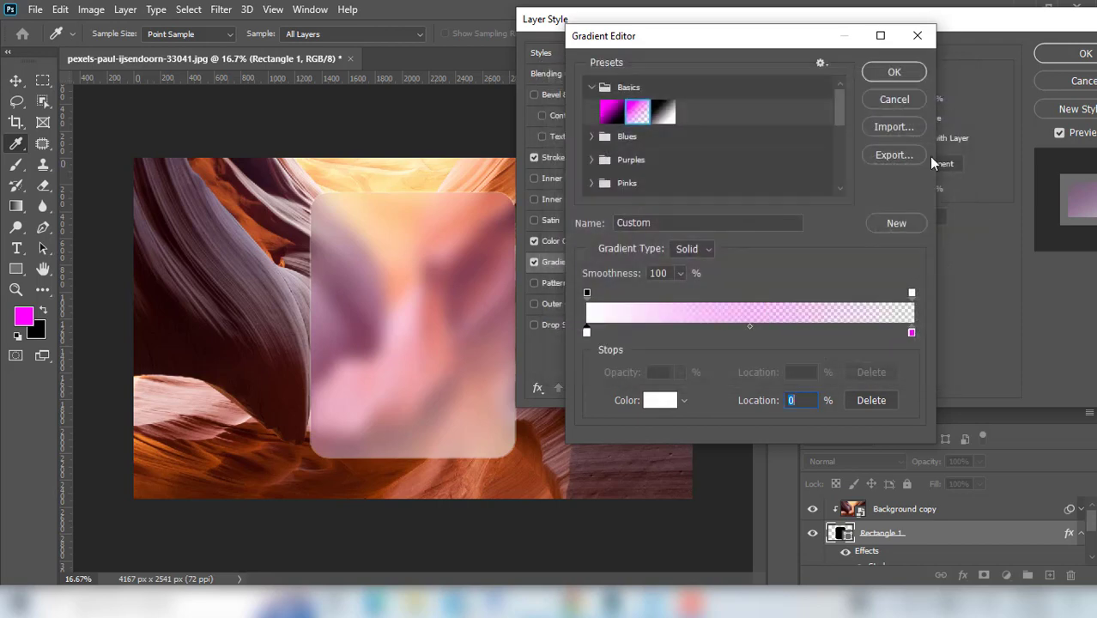
pyautogui.click(912, 332)
pyautogui.click(652, 404)
pyautogui.write('ffffff')
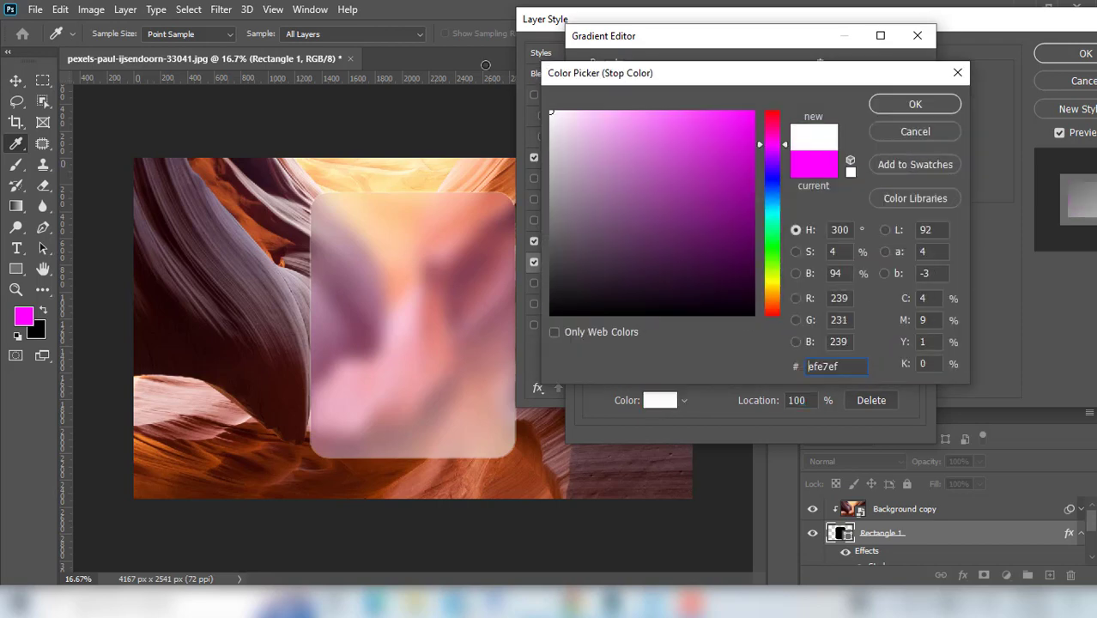
pyautogui.click(928, 102)
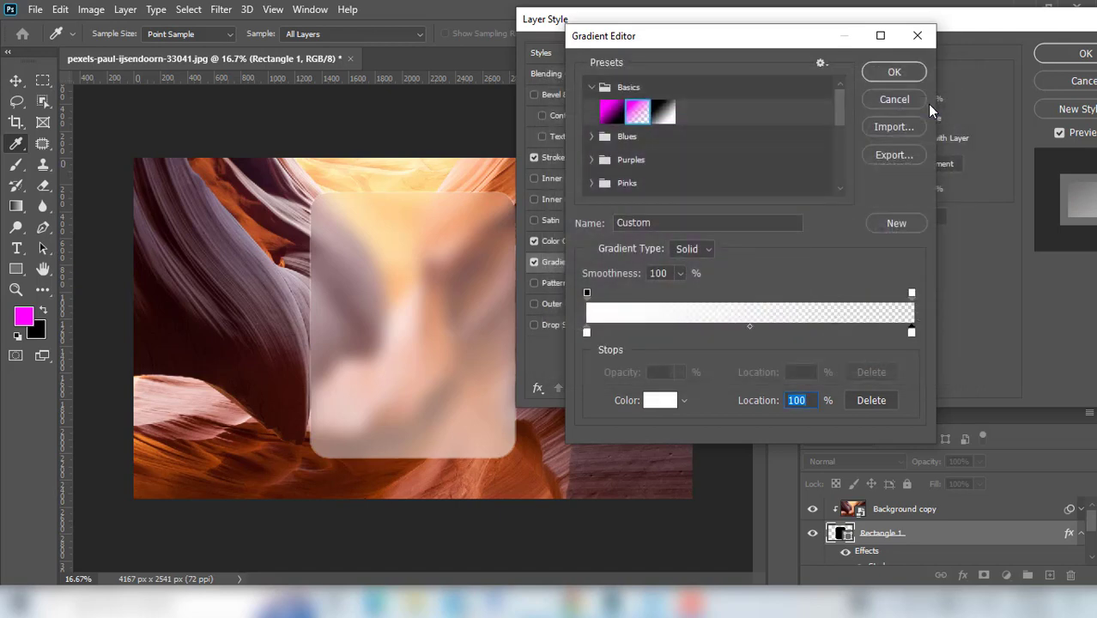
pyautogui.click(895, 77)
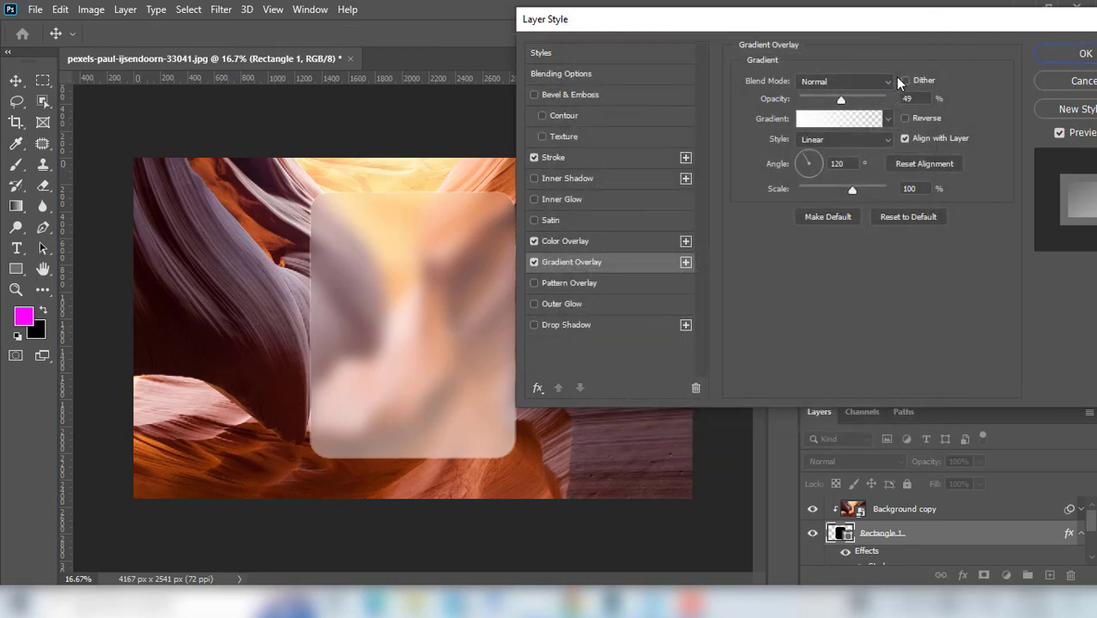
# Keep the gradient Linear and unreversed, and set its opacity to 40%
pyautogui.click(847, 142)
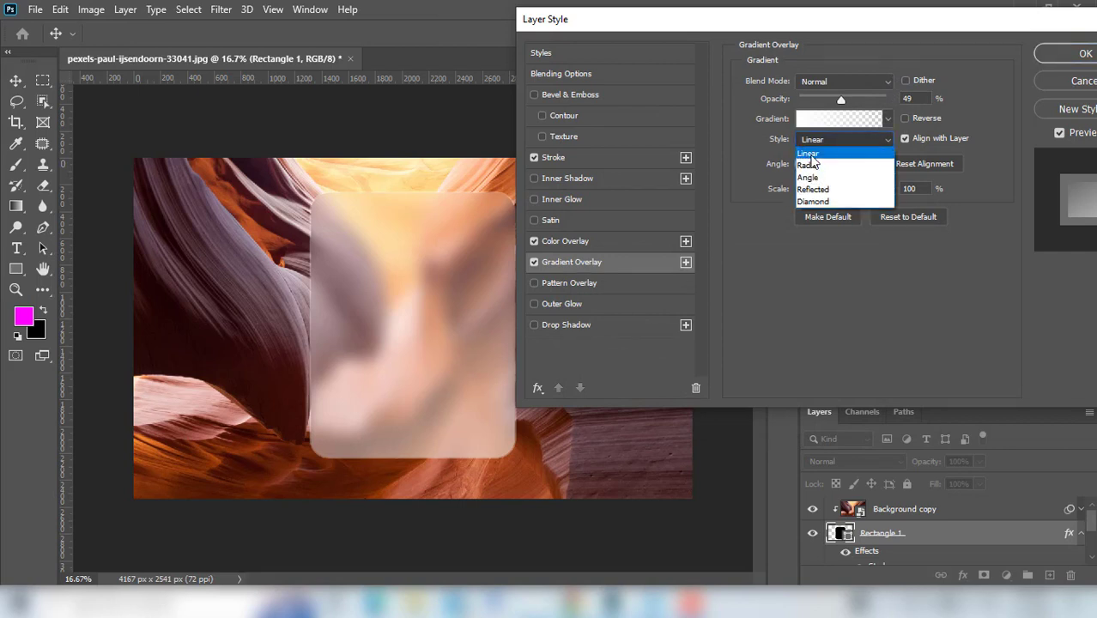
pyautogui.click(847, 151)
pyautogui.doubleClick(844, 164)
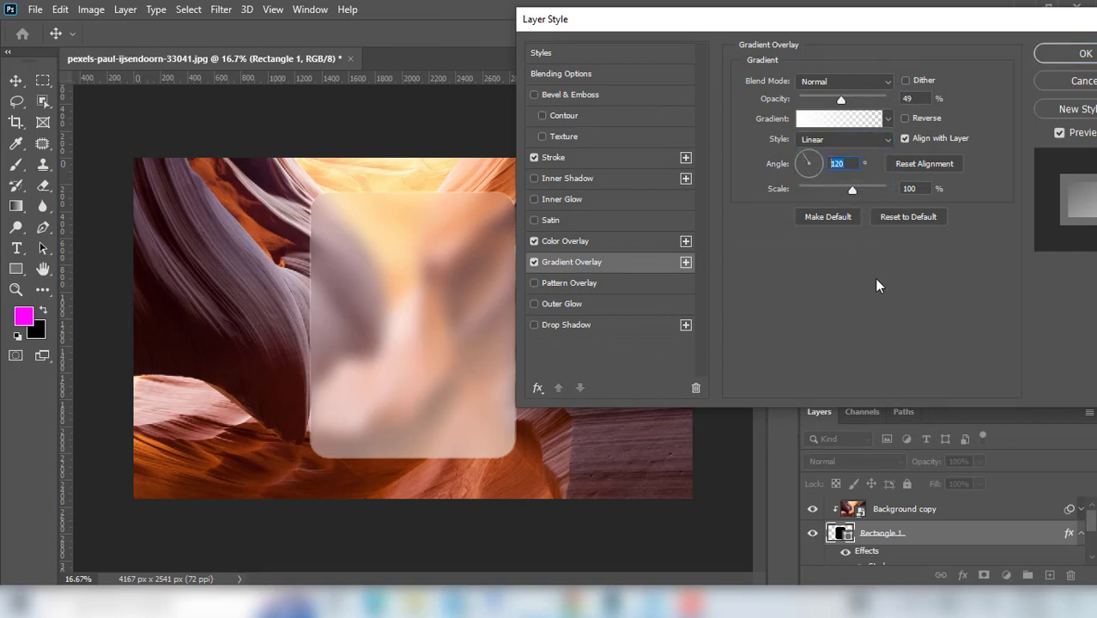
pyautogui.click(905, 118)
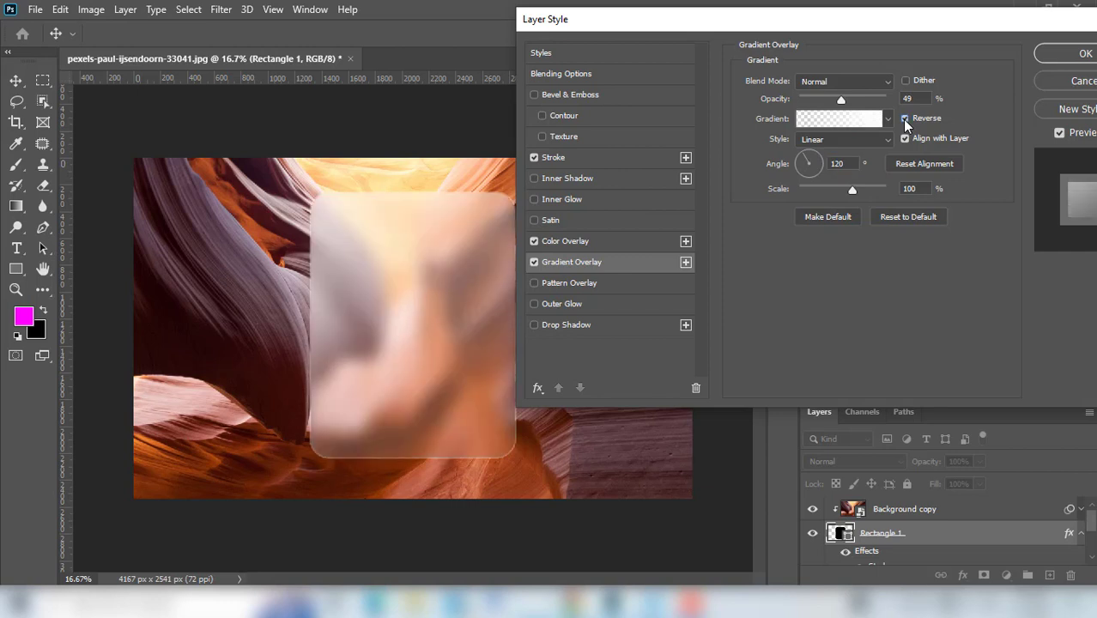
pyautogui.moveTo(561, 19); pyautogui.dragTo(644, 13)
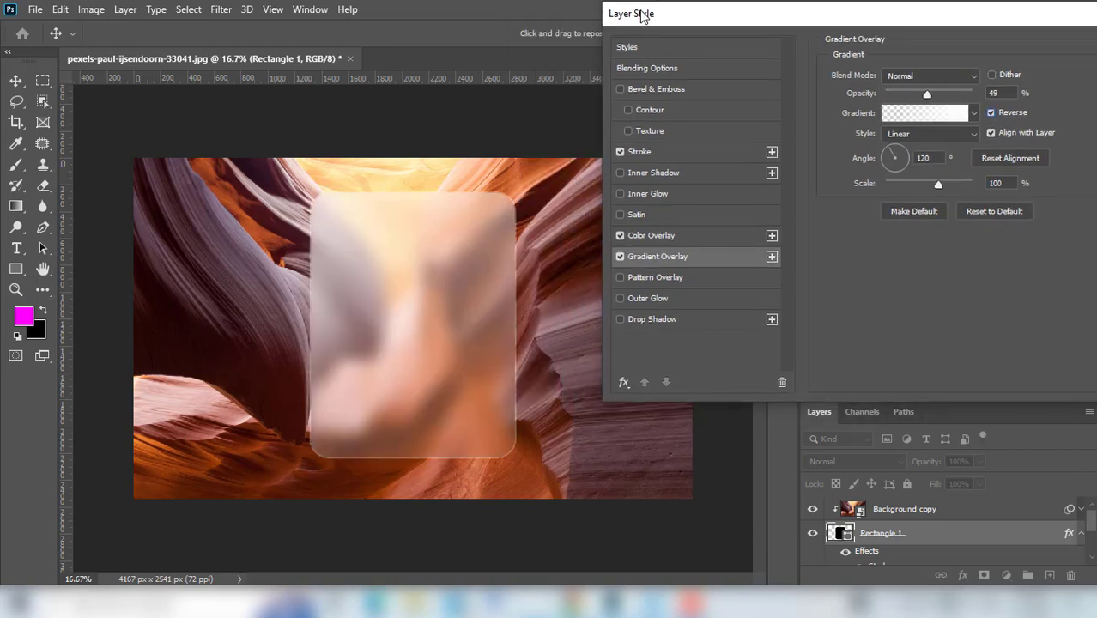
pyautogui.click(990, 114)
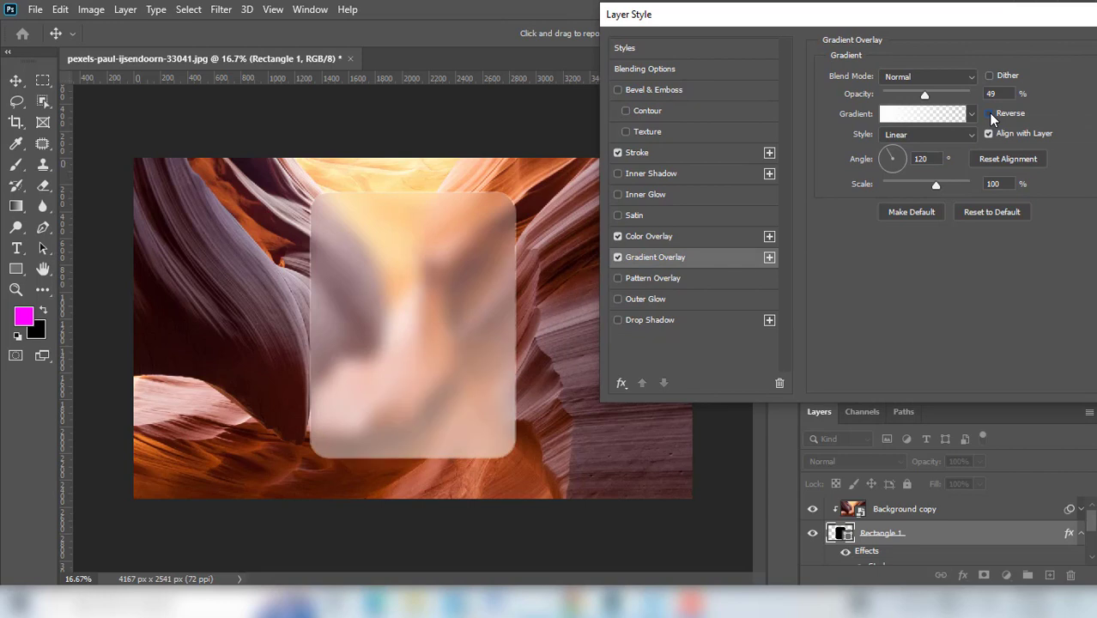
pyautogui.click(989, 114)
pyautogui.click(989, 113)
pyautogui.moveTo(925, 95)
pyautogui.mouseDown()
pyautogui.moveTo(898, 101)
pyautogui.moveTo(926, 100)
pyautogui.mouseUp()
pyautogui.write('40')
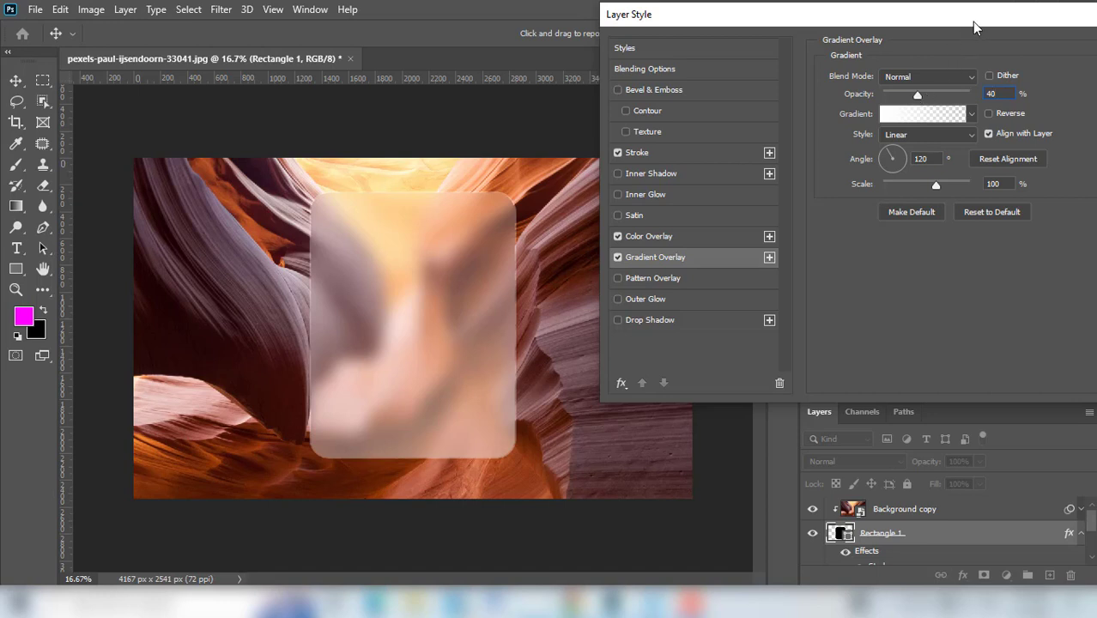
pyautogui.moveTo(972, 22); pyautogui.dragTo(919, 60)
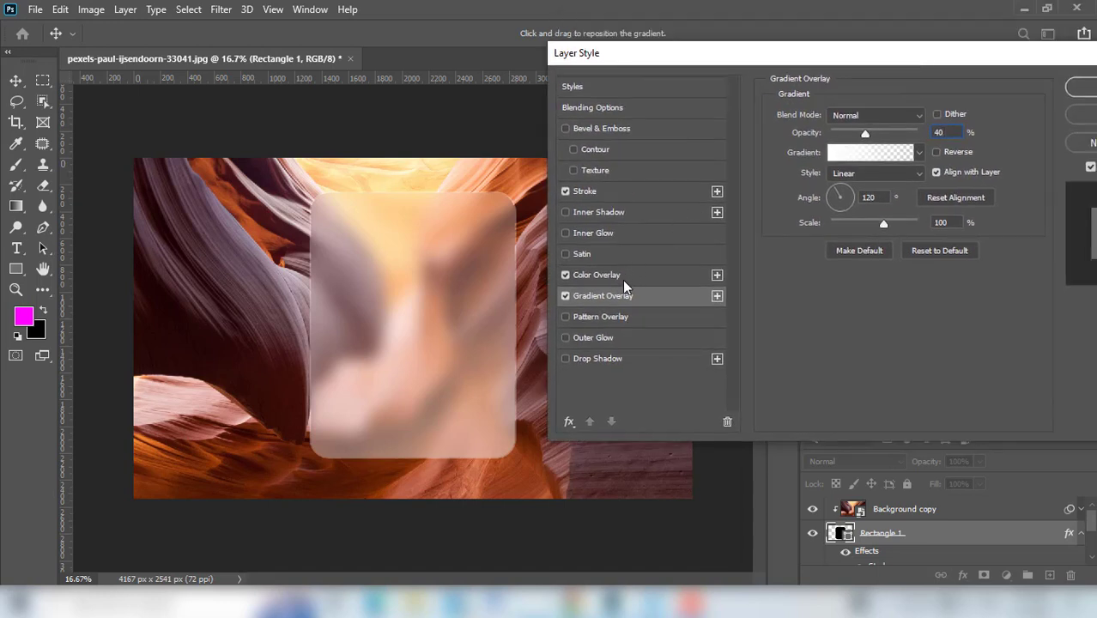
# Enable Drop Shadow on the card with a dark red #550000 colour
pyautogui.click(618, 360)
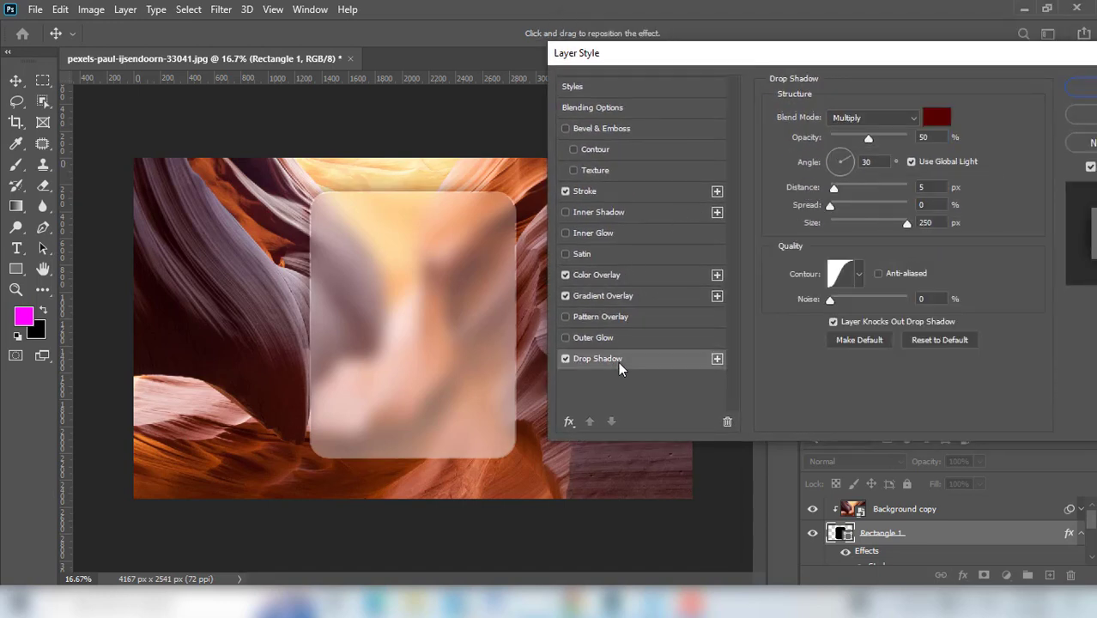
pyautogui.click(566, 359)
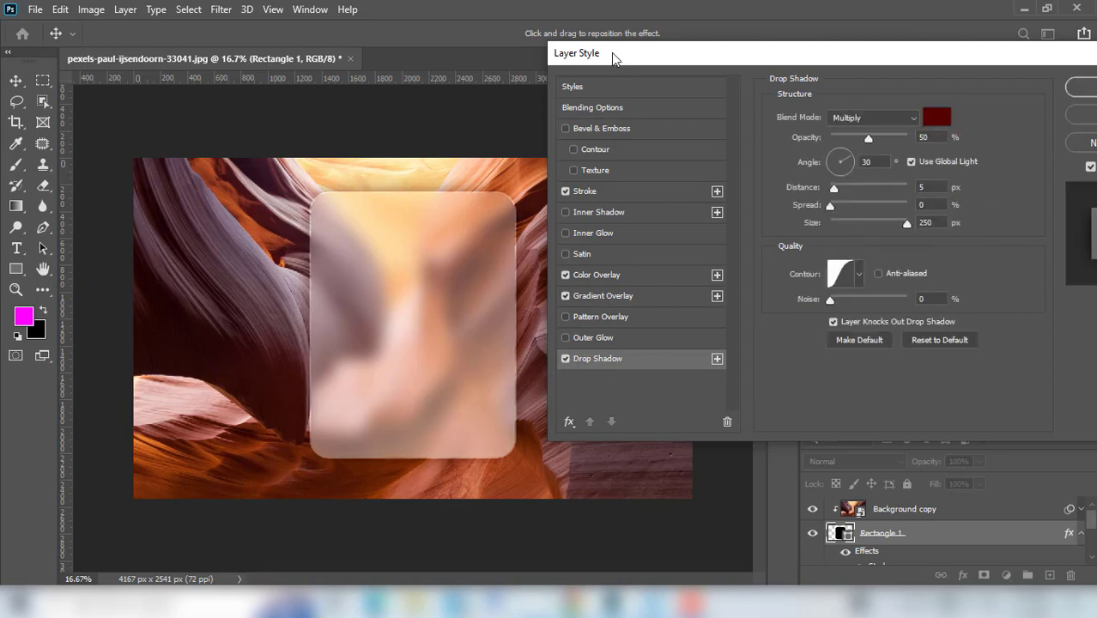
pyautogui.moveTo(611, 52); pyautogui.dragTo(696, 48)
pyautogui.click(1028, 117)
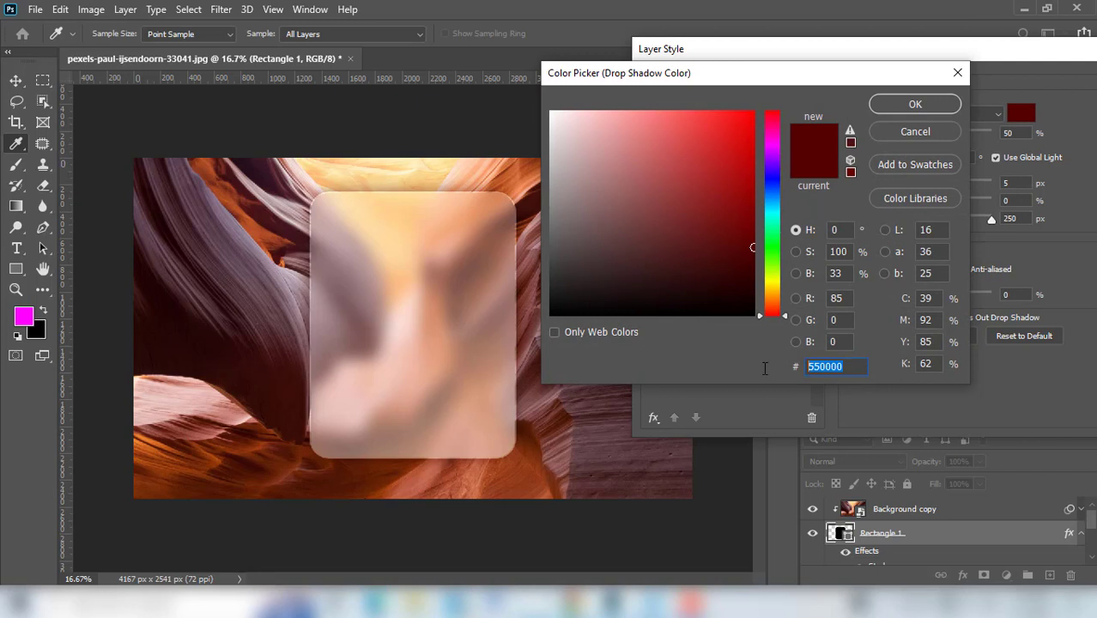
pyautogui.click(930, 104)
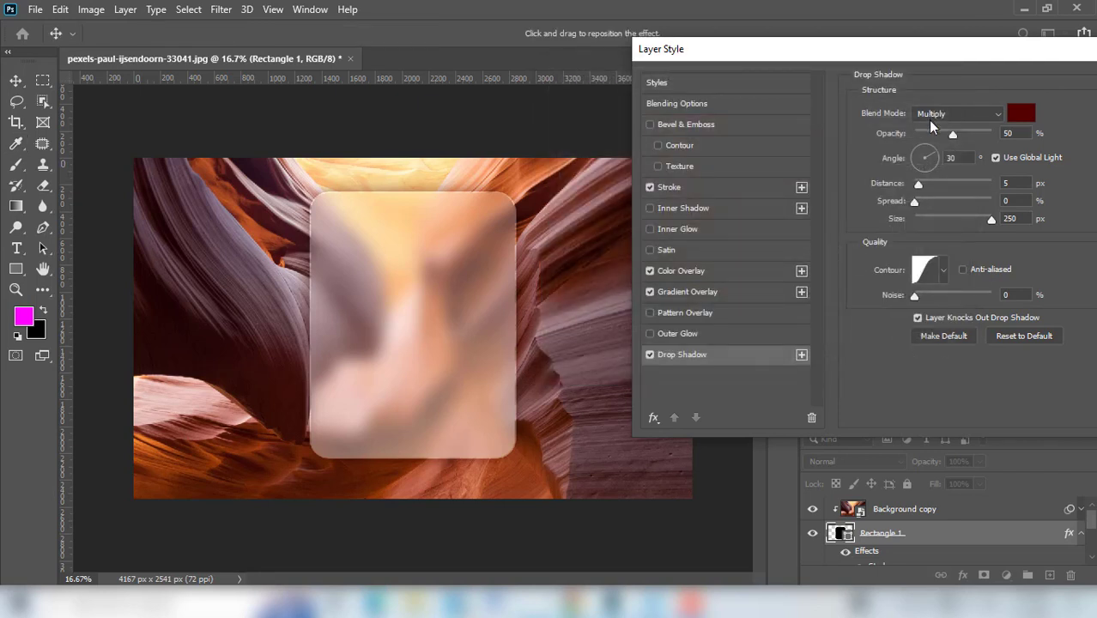
# Set the shadow angle to 30, distance to 5 and size to 250 px
pyautogui.click(965, 157)
pyautogui.write('90')
pyautogui.moveTo(959, 159); pyautogui.dragTo(927, 158)
pyautogui.write('30')
pyautogui.press('Tab')
pyautogui.write('0')
pyautogui.write('5')
pyautogui.moveTo(991, 221)
pyautogui.mouseDown()
pyautogui.moveTo(917, 221)
pyautogui.moveTo(1061, 223)
pyautogui.mouseUp()
# Give the drop shadow a Linear contour after trying another preset
pyautogui.click(945, 269)
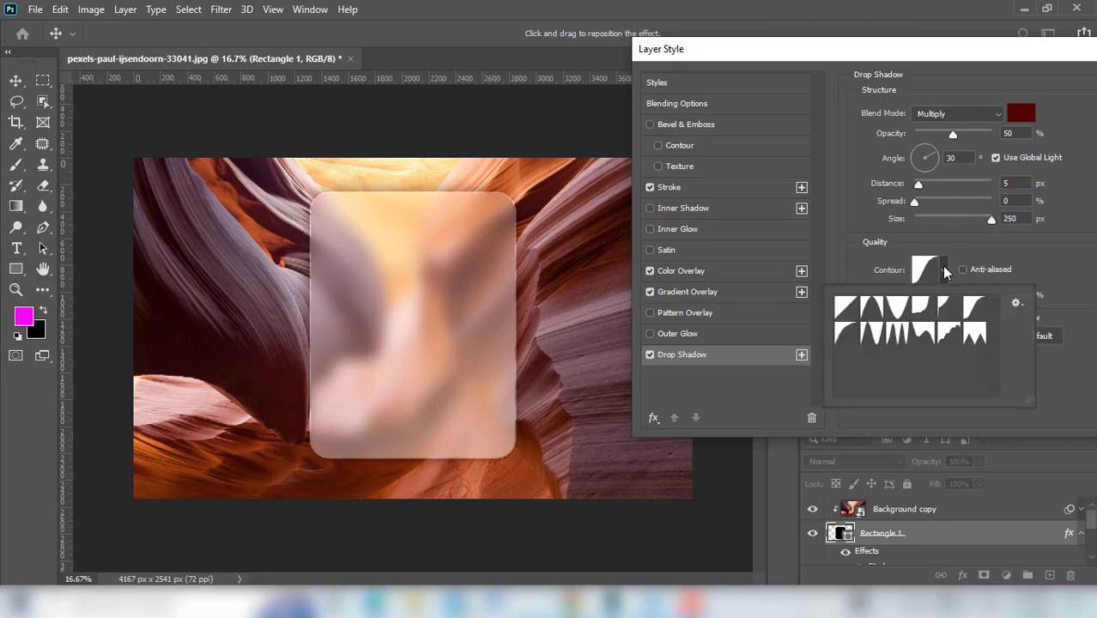
pyautogui.click(846, 307)
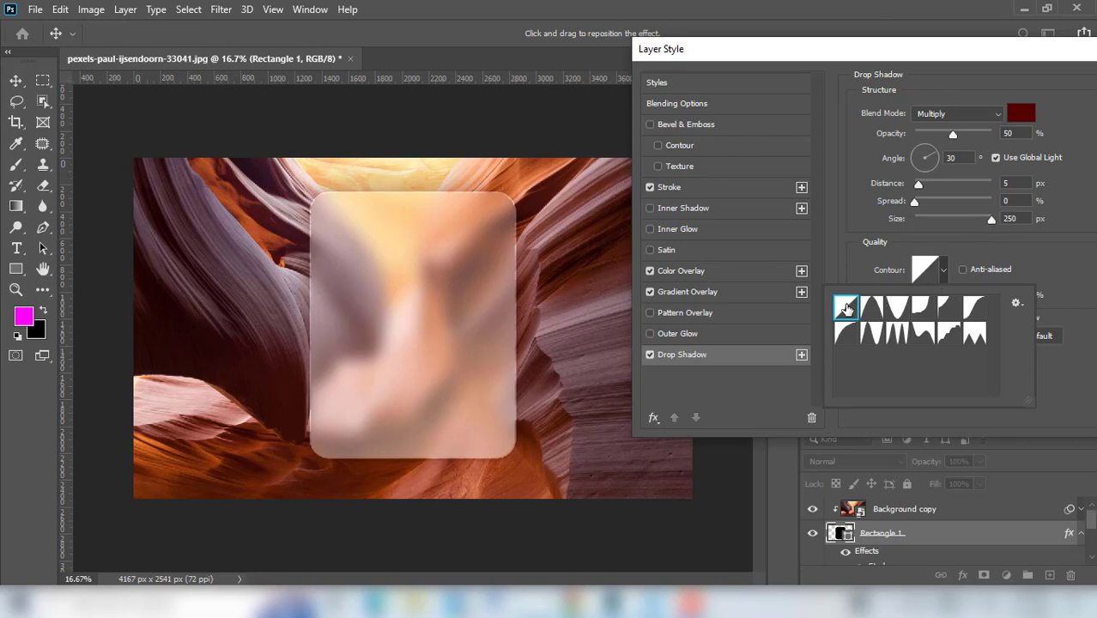
pyautogui.click(977, 309)
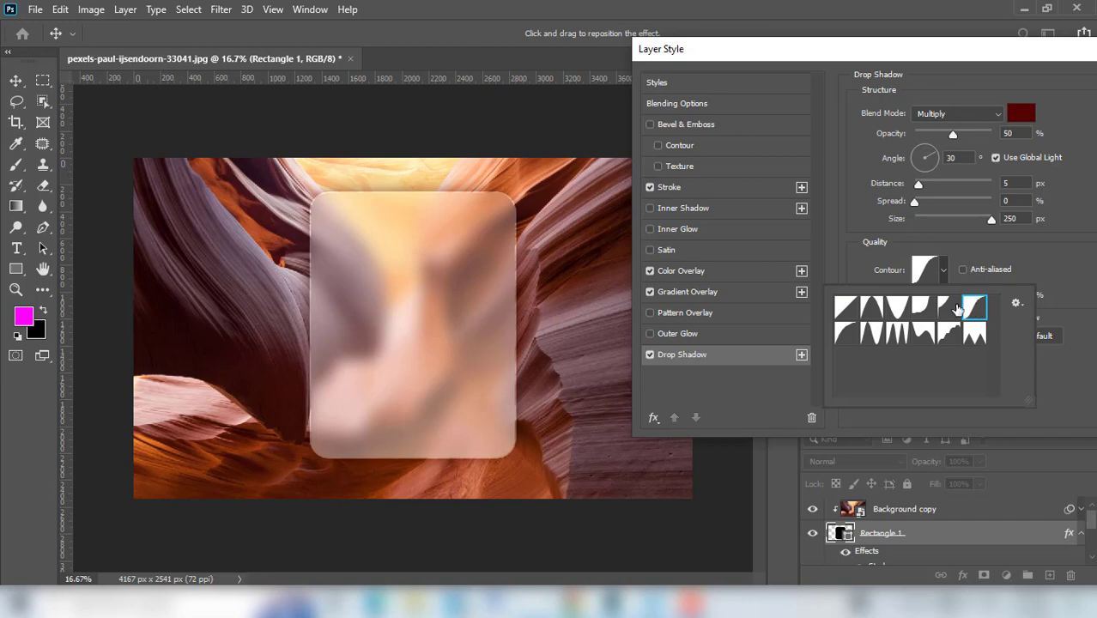
pyautogui.click(846, 309)
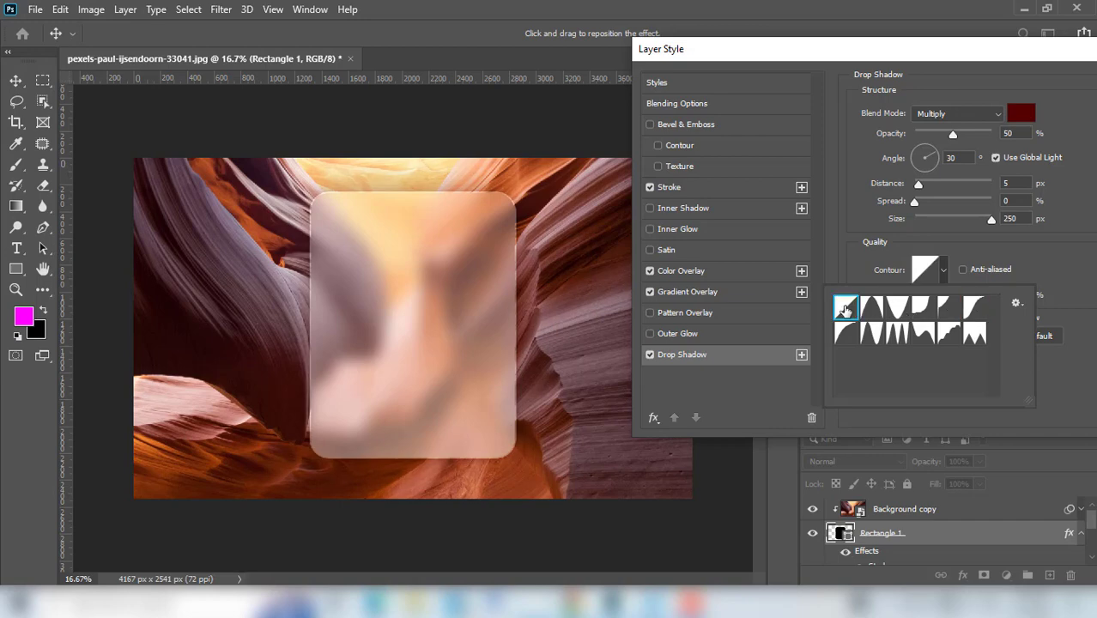
pyautogui.click(982, 55)
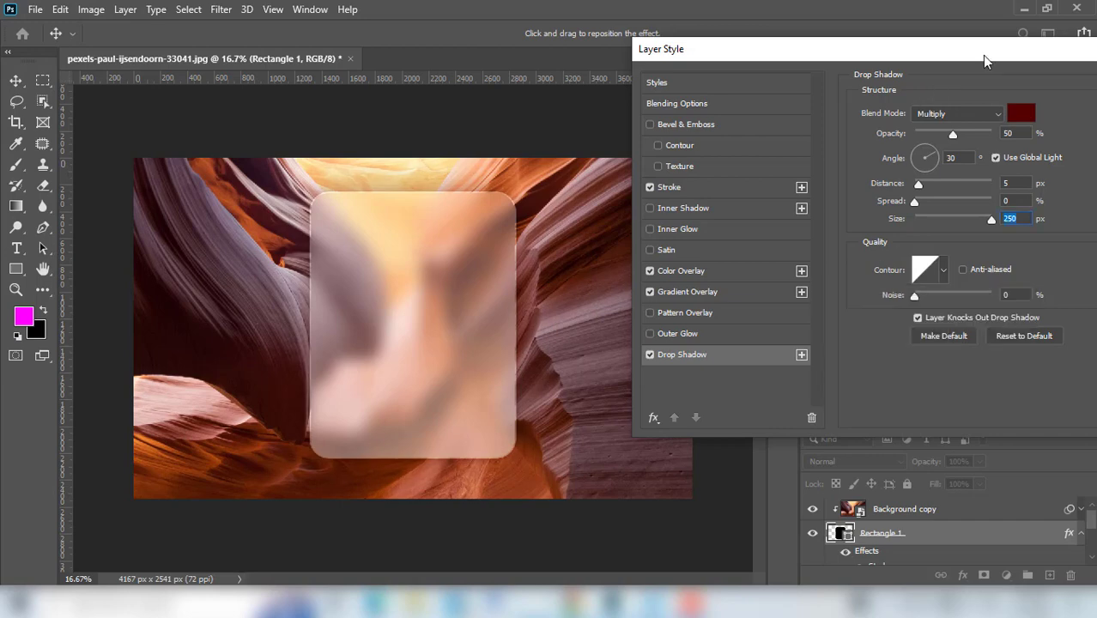
pyautogui.moveTo(982, 55); pyautogui.dragTo(774, 105)
# Apply the layer styles, then create a group above Background copy named contact
pyautogui.click(1020, 133)
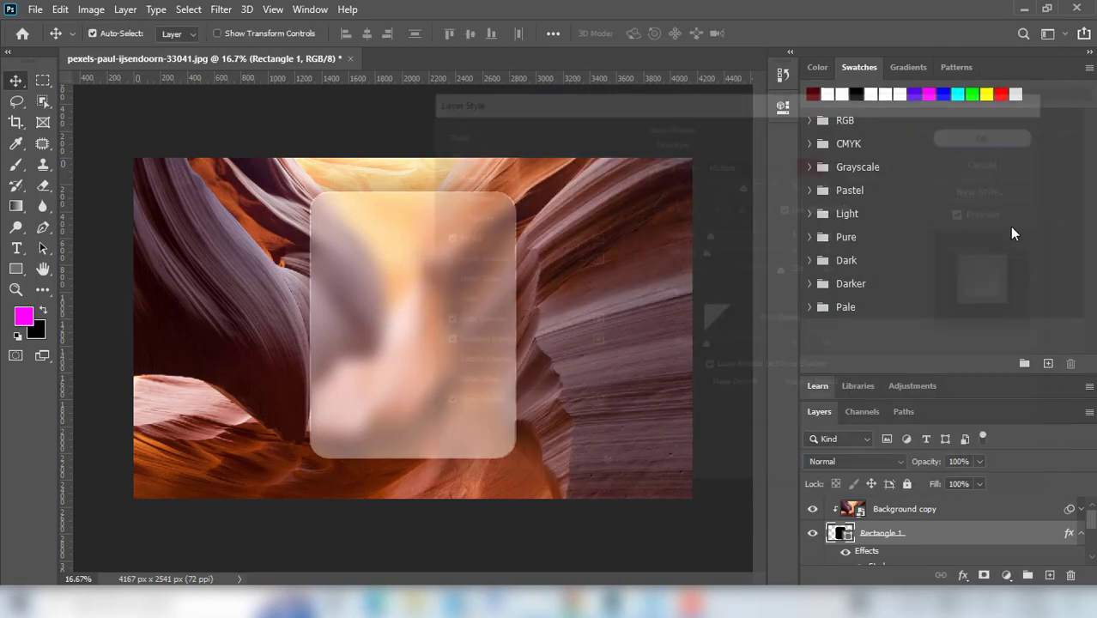
pyautogui.click(938, 512)
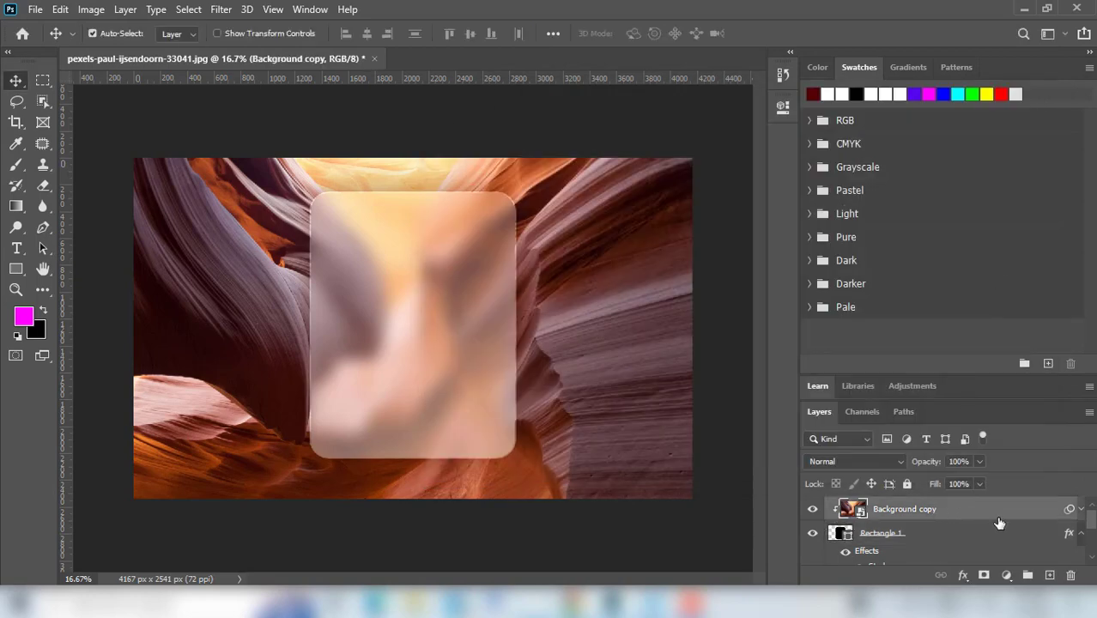
pyautogui.click(1029, 575)
pyautogui.doubleClick(872, 506)
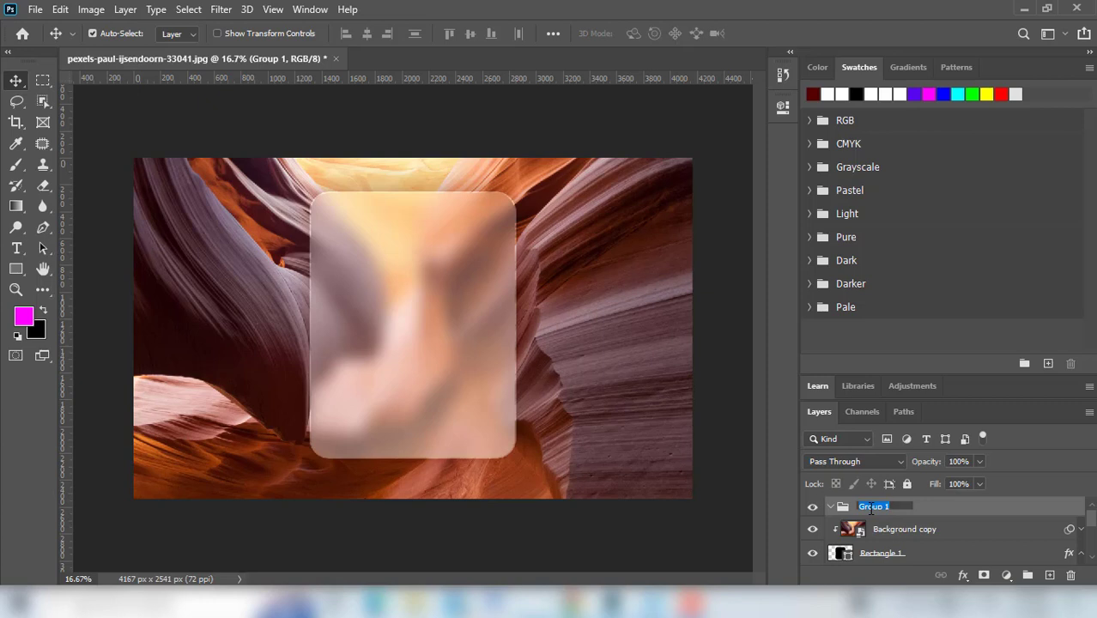
pyautogui.write('cor')
pyautogui.write('tact')
pyautogui.press('Return')
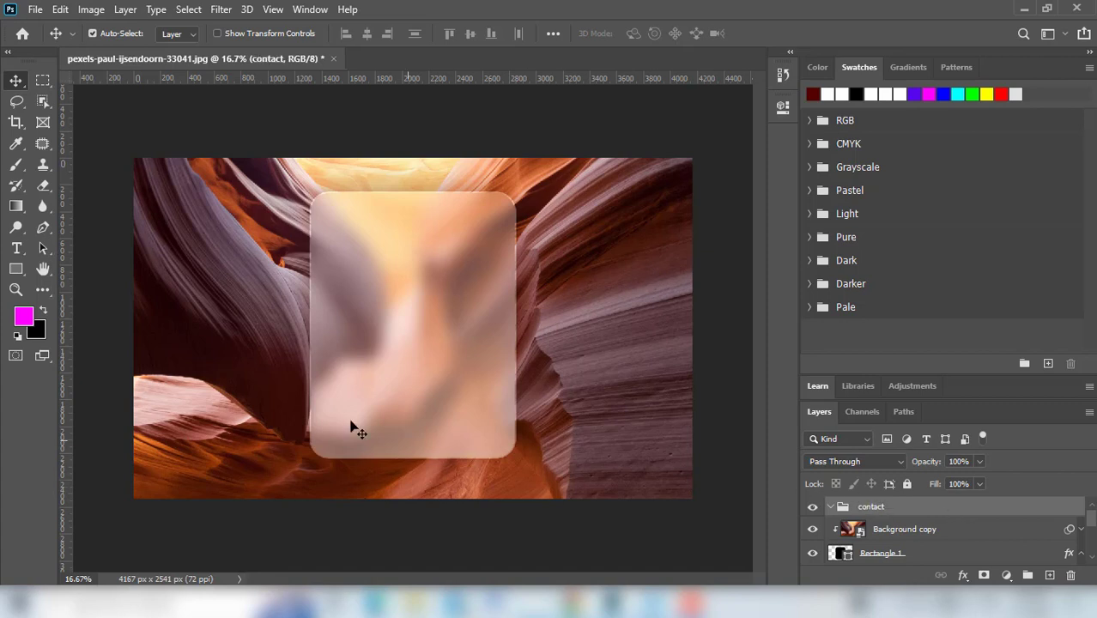
# Place a text layer reading Login near the top of the card
pyautogui.click(17, 249)
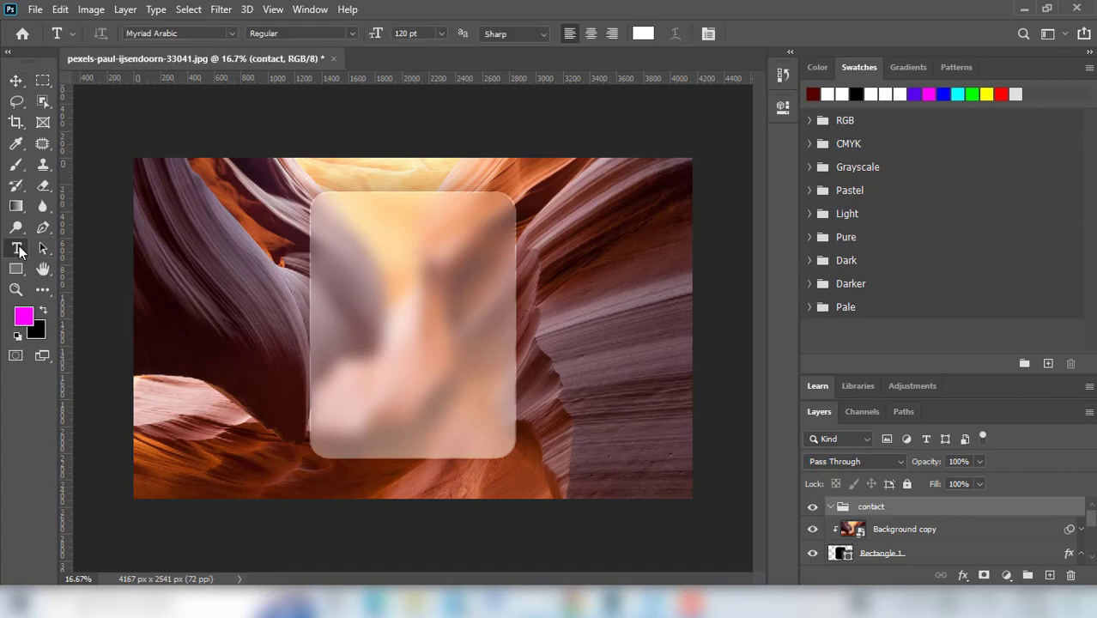
pyautogui.click(346, 230)
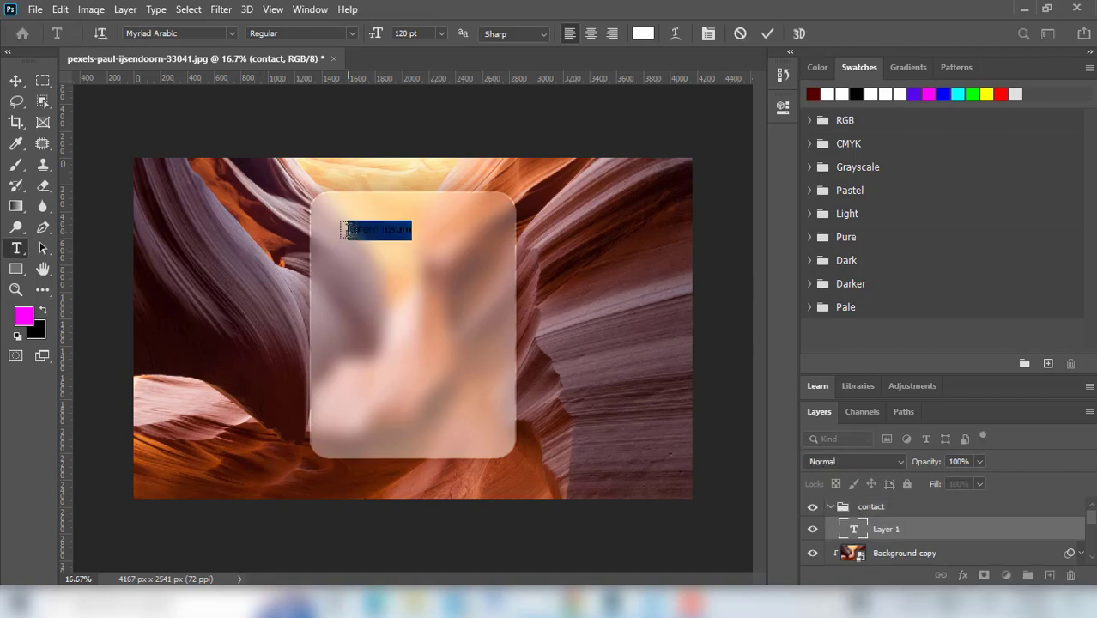
pyautogui.press('BackSpace')
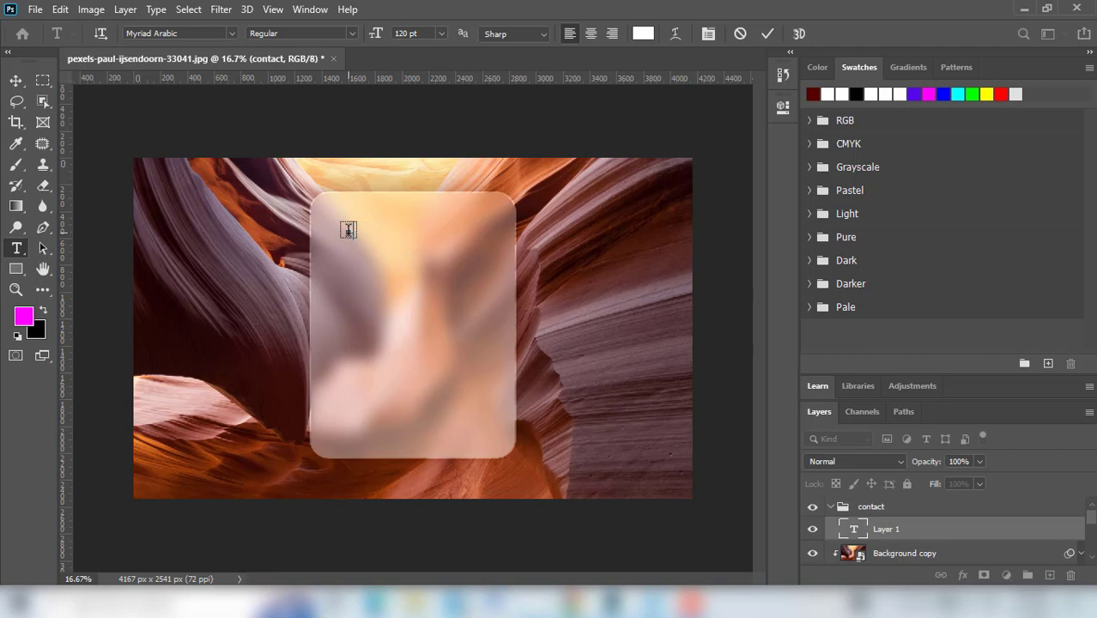
pyautogui.write('Co')
pyautogui.write('n')
pyautogui.doubleClick(361, 230)
# Set the Login text to the Chivo font, Light weight, and commit it
pyautogui.click(213, 35)
pyautogui.write('ch')
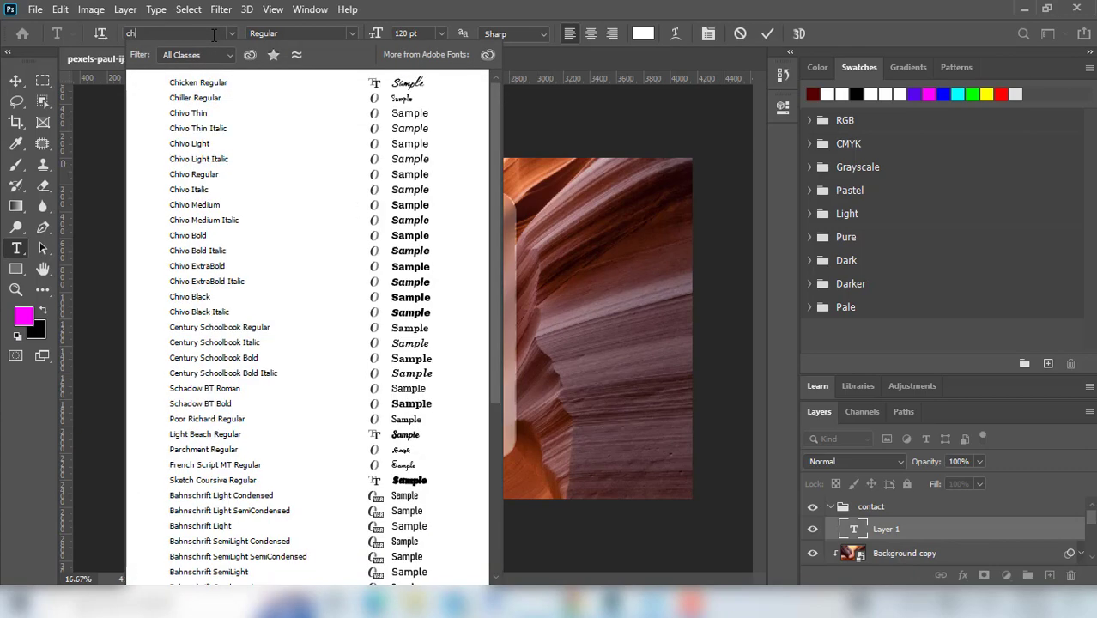
pyautogui.write('iv')
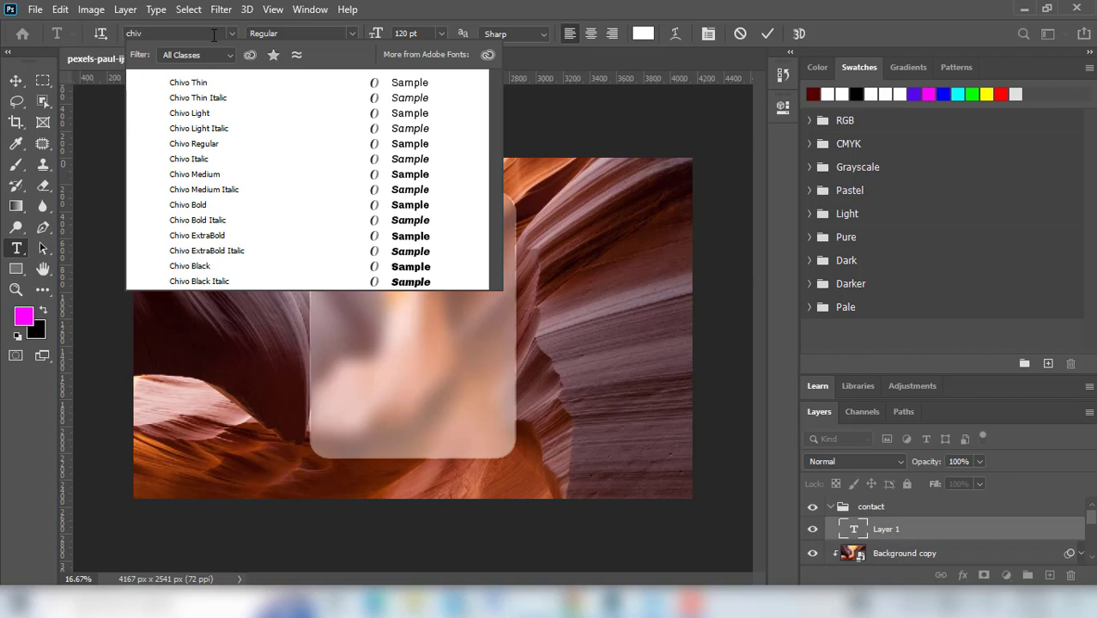
pyautogui.write('o')
pyautogui.press('Return')
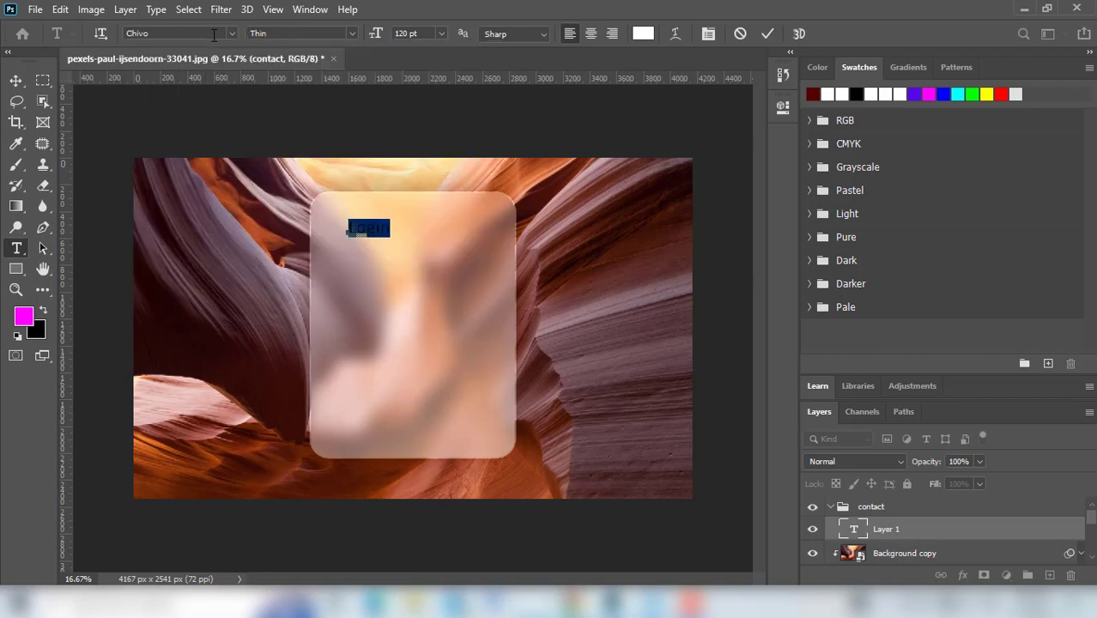
pyautogui.click(352, 33)
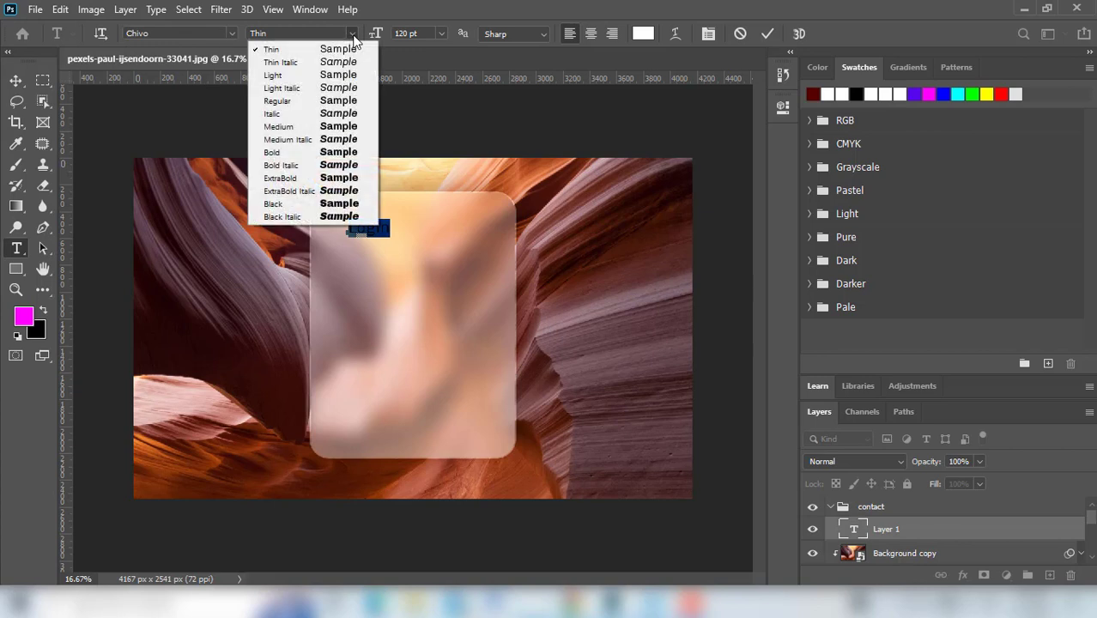
pyautogui.click(290, 76)
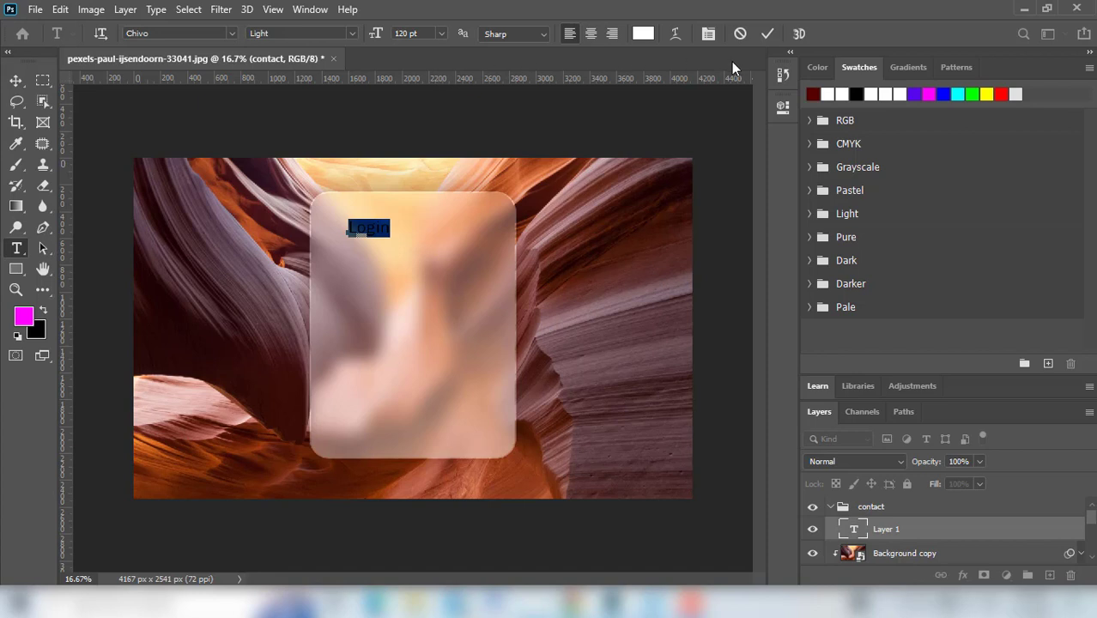
pyautogui.click(769, 34)
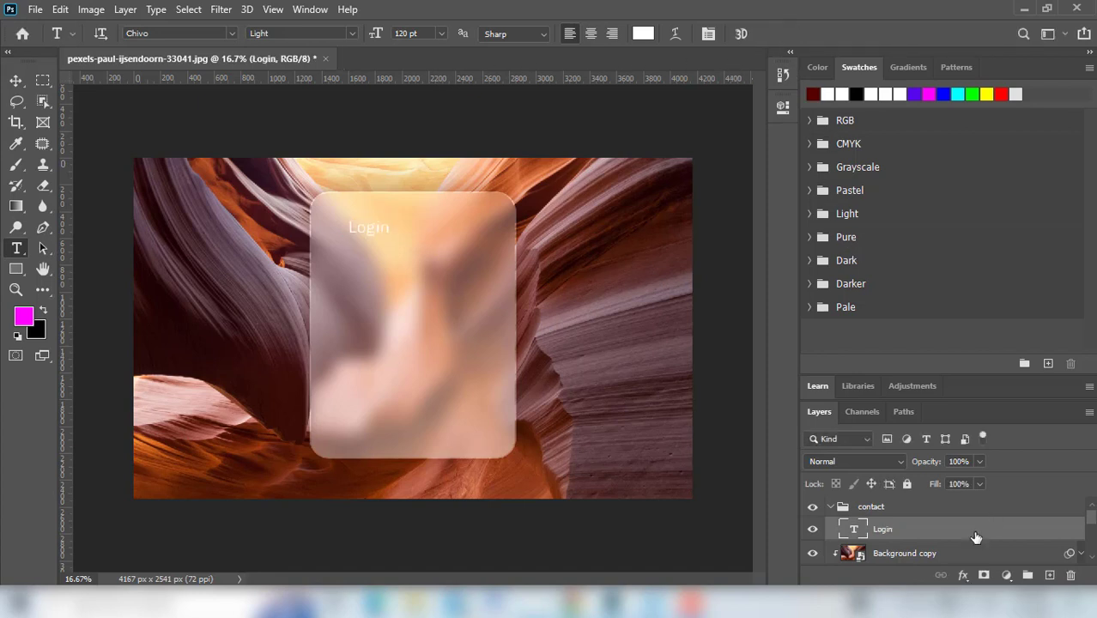
pyautogui.scroll(-2, 912, 536)
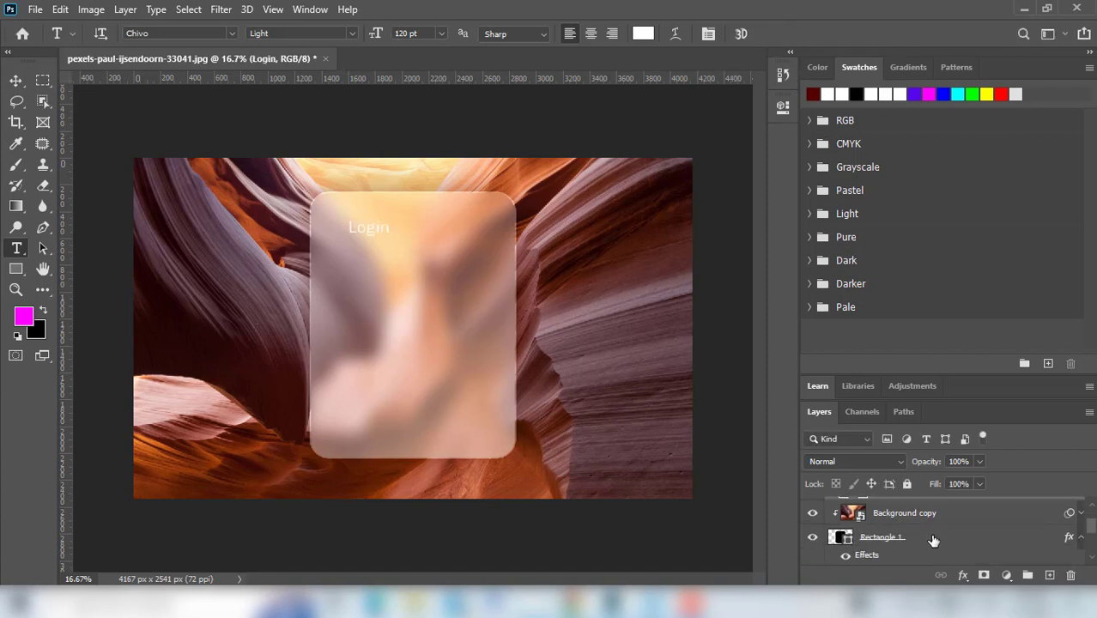
# Select Rectangle 1 and horizontally centre the Login title on the card
pyautogui.click(931, 538)
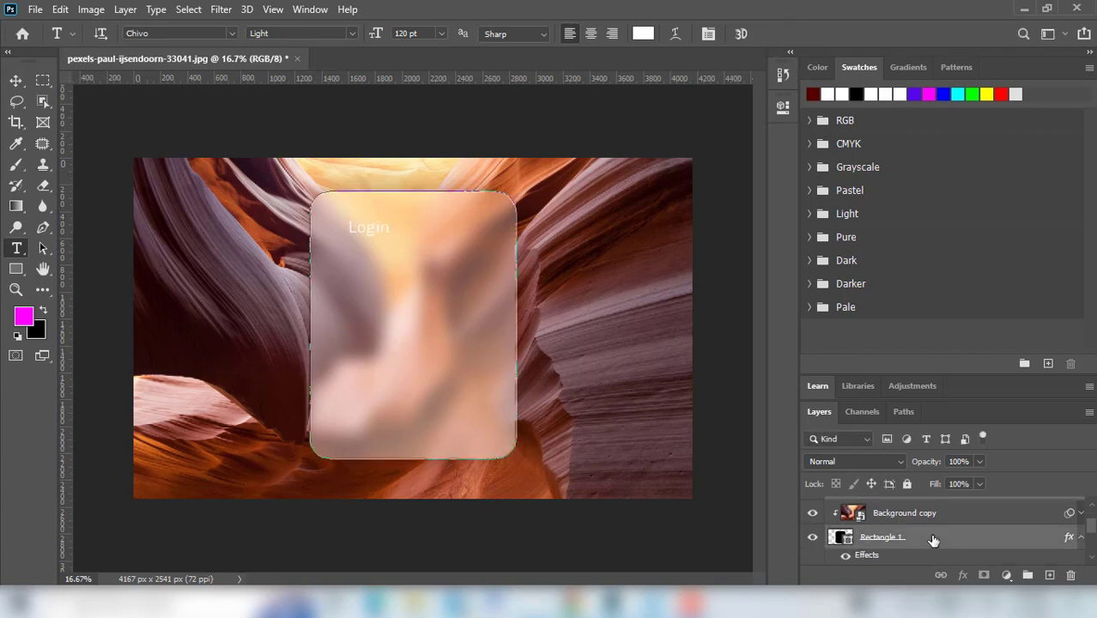
pyautogui.click(17, 80)
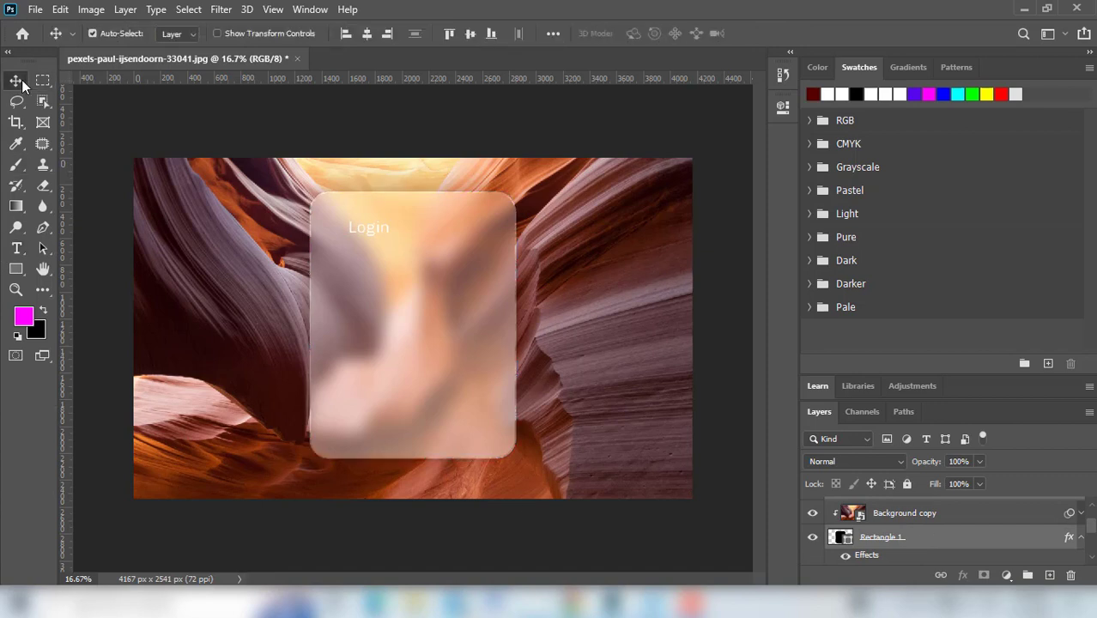
pyautogui.click(366, 32)
pyautogui.scroll(1, 924, 523)
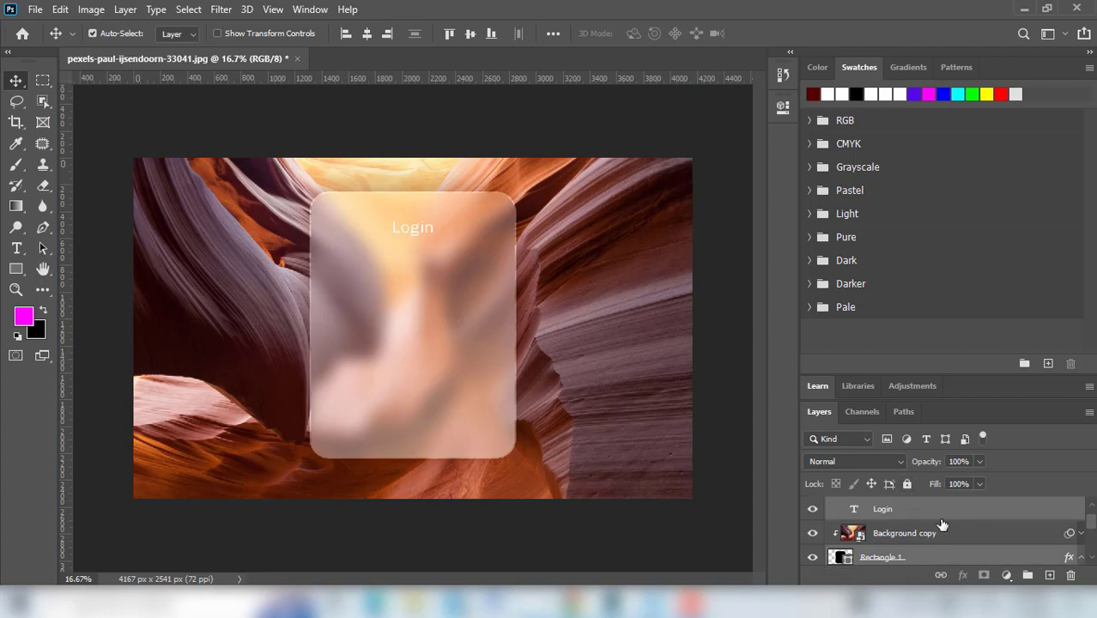
# Enlarge the Login title to 121 pt and re-centre it horizontally on Rectangle 1
pyautogui.click(940, 514)
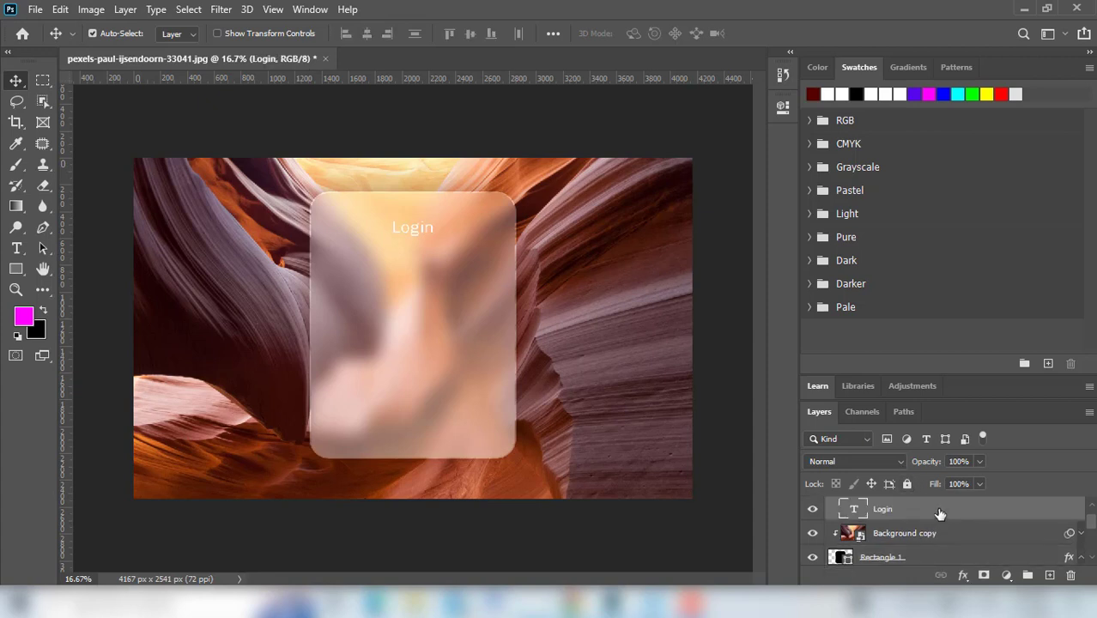
pyautogui.click(16, 248)
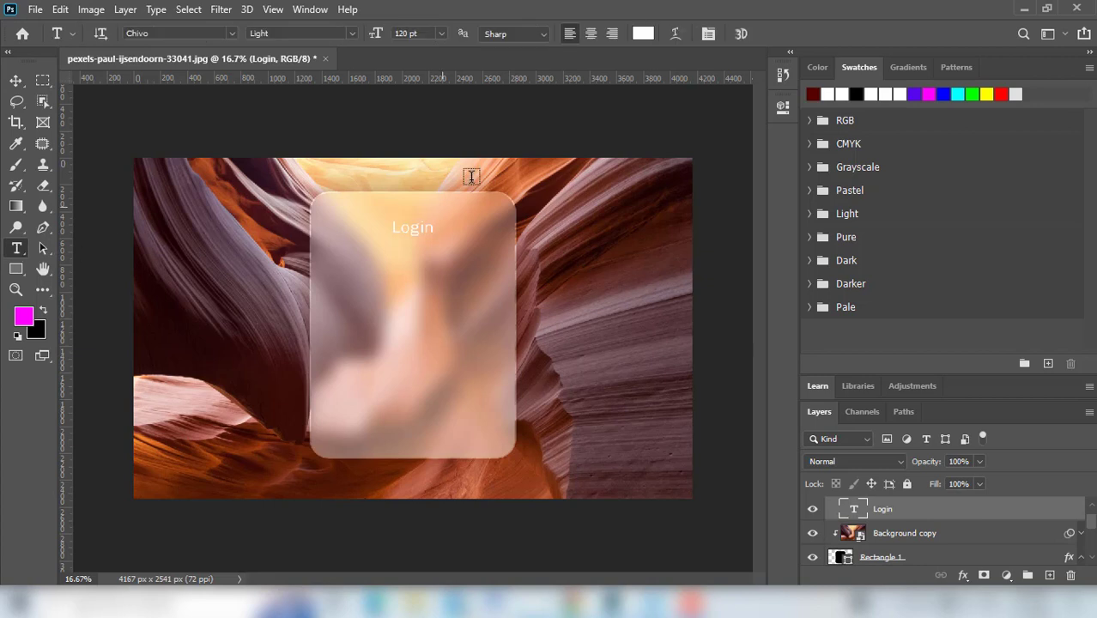
pyautogui.click(424, 35)
pyautogui.press('Up')
pyautogui.press('Up')
pyautogui.press('Up')
pyautogui.press('Up')
pyautogui.click(15, 83)
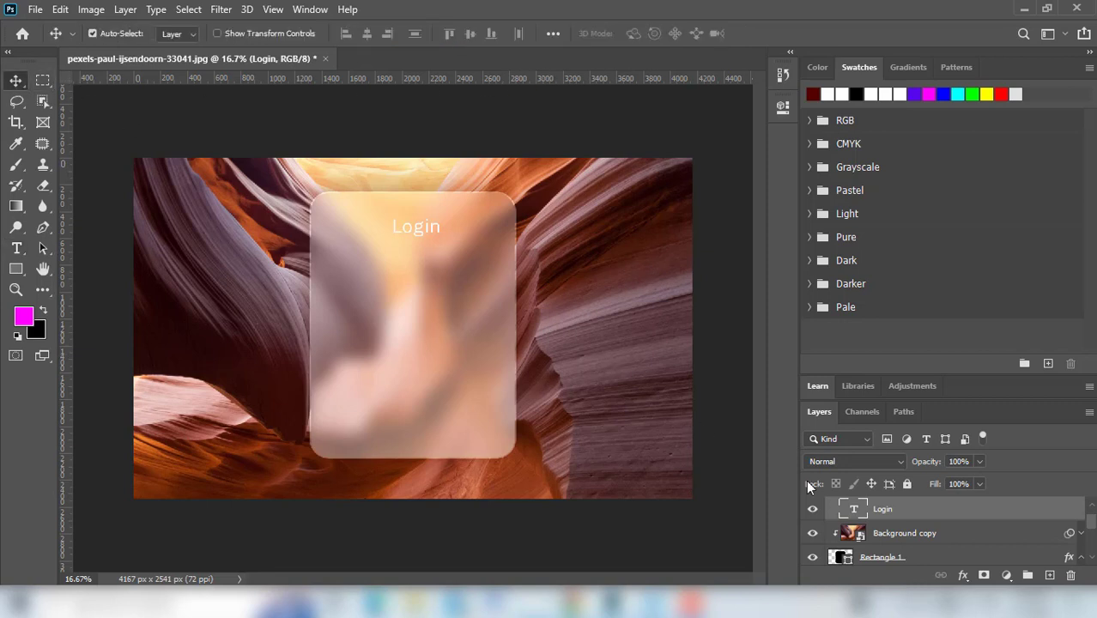
pyautogui.keyDown('ctrl'); pyautogui.click(934, 562); pyautogui.keyUp('ctrl')
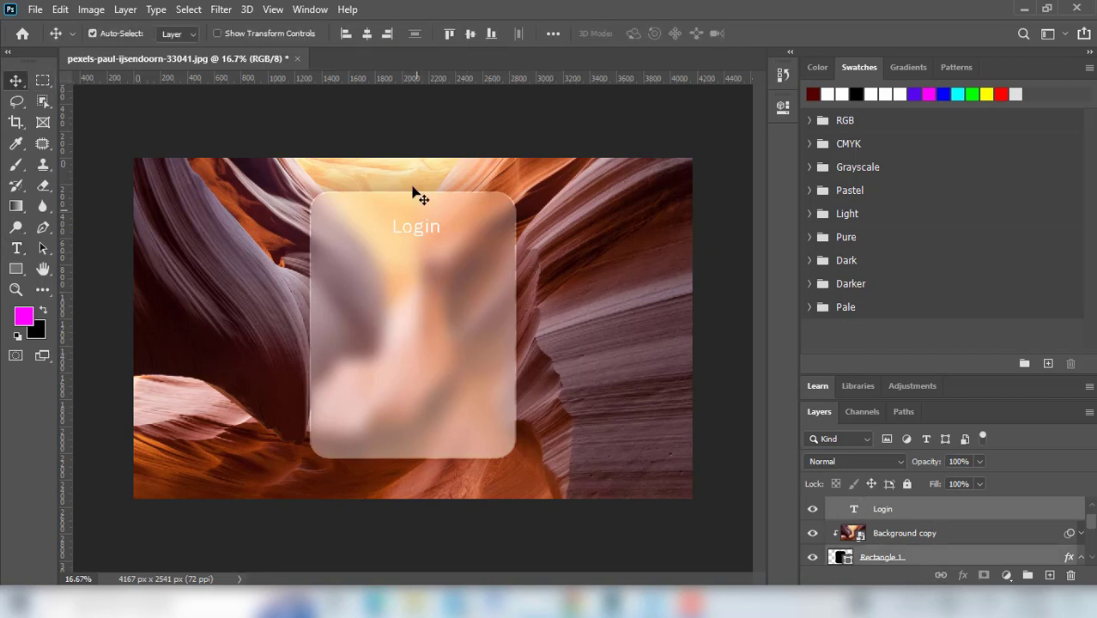
pyautogui.click(367, 33)
pyautogui.scroll(1, 945, 541)
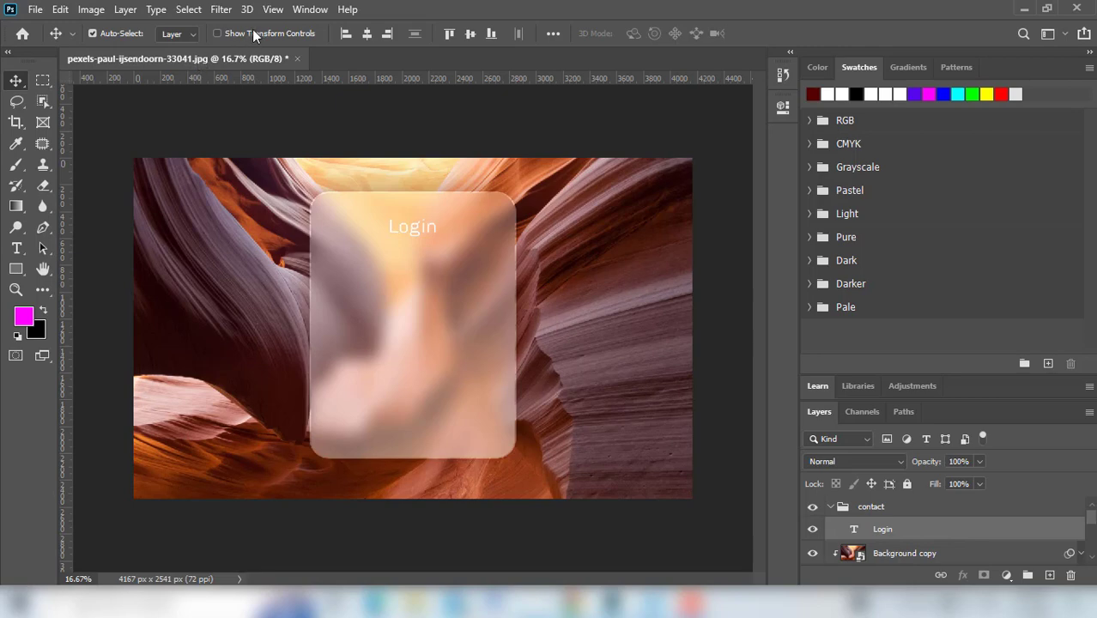
# Show the rulers and drag a horizontal guide to about Y 797 px, just below Login
pyautogui.click(270, 10)
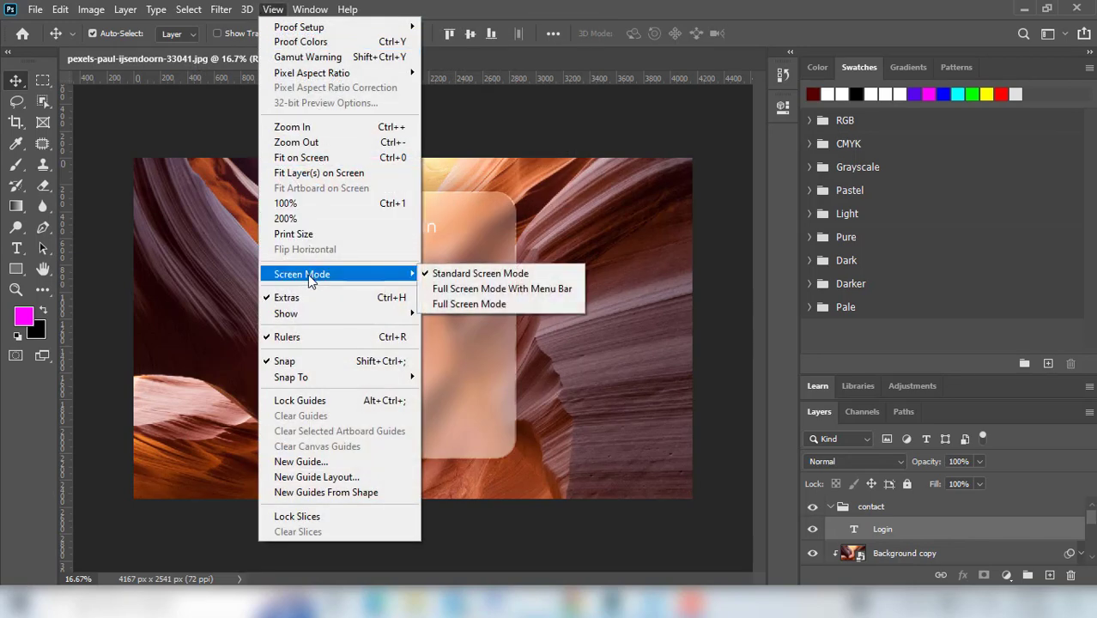
pyautogui.click(307, 343)
pyautogui.click(274, 10)
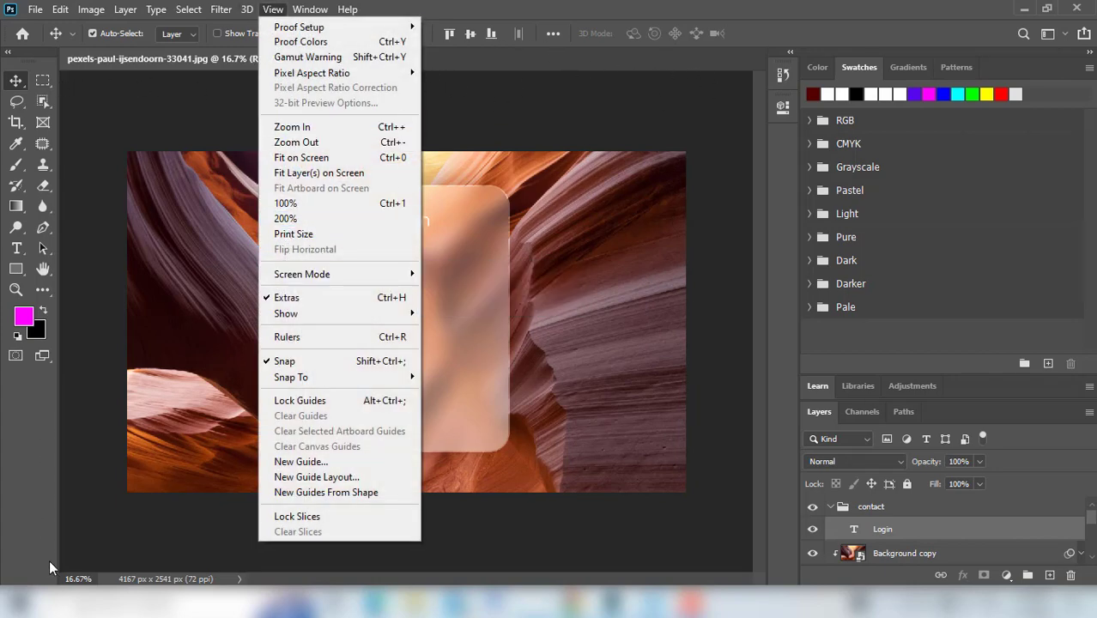
pyautogui.click(326, 337)
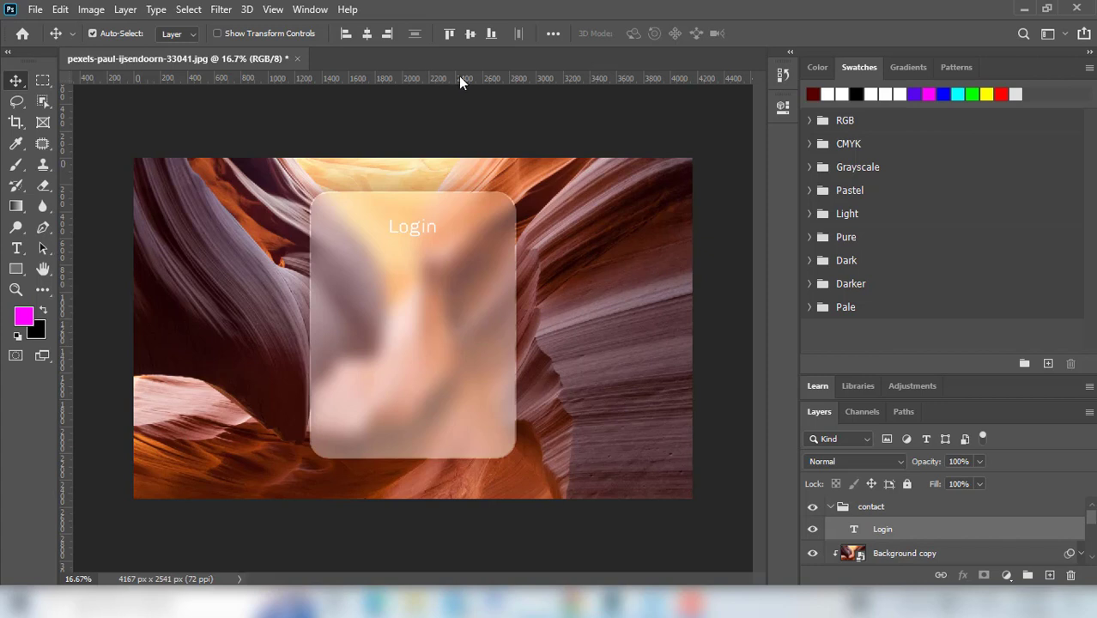
pyautogui.moveTo(480, 80)
pyautogui.mouseDown()
pyautogui.moveTo(507, 244)
pyautogui.moveTo(526, 267)
pyautogui.moveTo(546, 264)
pyautogui.mouseUp()
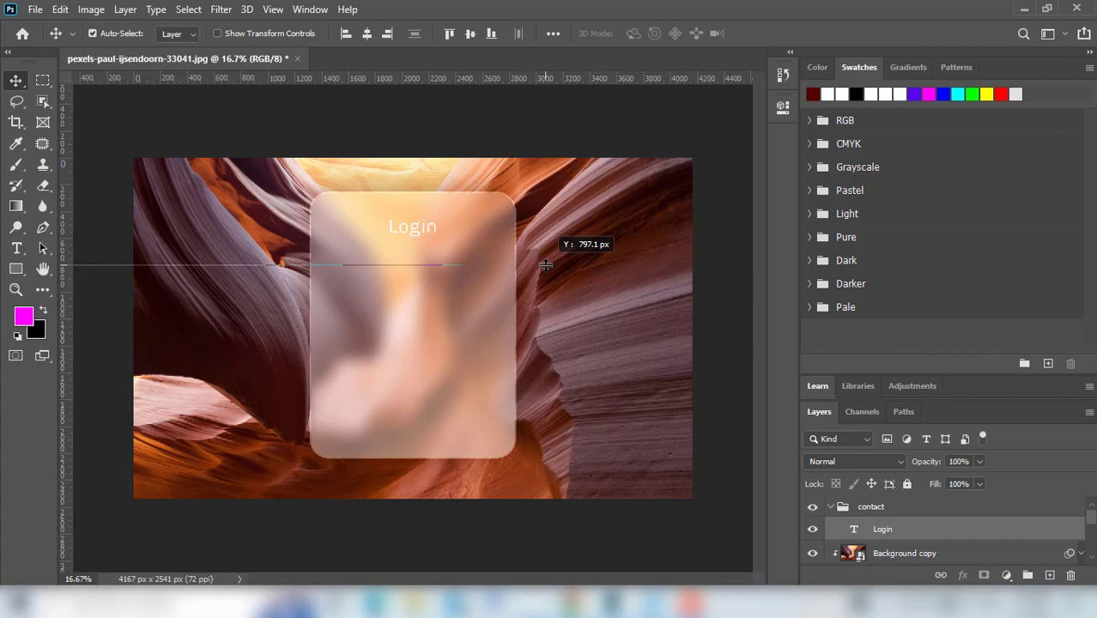
pyautogui.moveTo(546, 266); pyautogui.dragTo(545, 266)
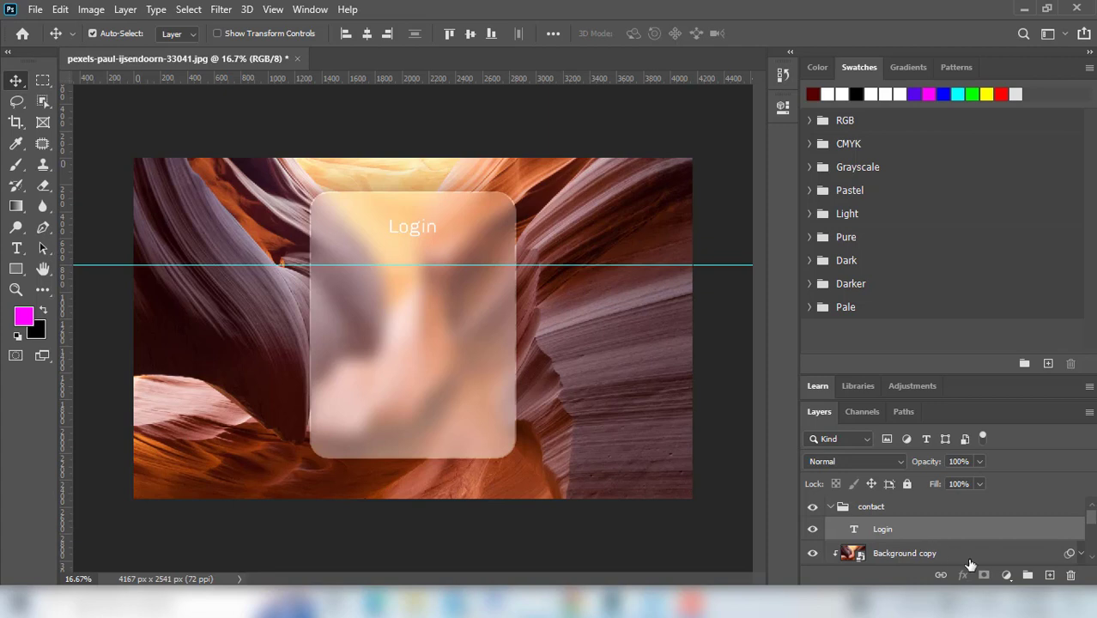
pyautogui.click(970, 562)
# Create a new empty layer named 'line'
pyautogui.click(1049, 574)
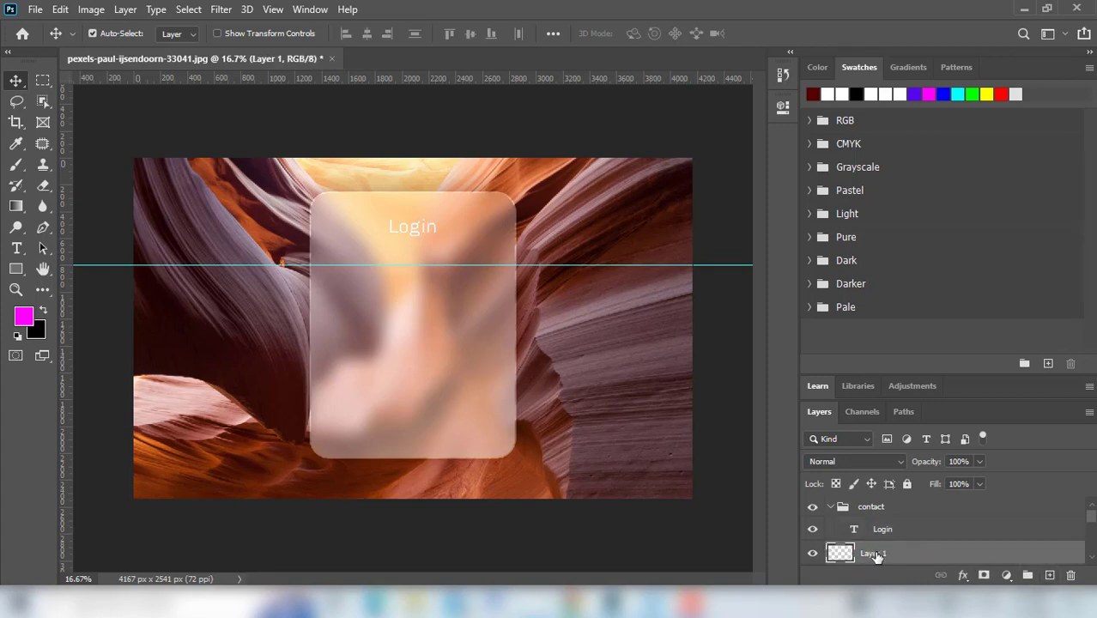
pyautogui.doubleClick(874, 554)
pyautogui.press('BackSpace')
pyautogui.write('line')
pyautogui.press('Return')
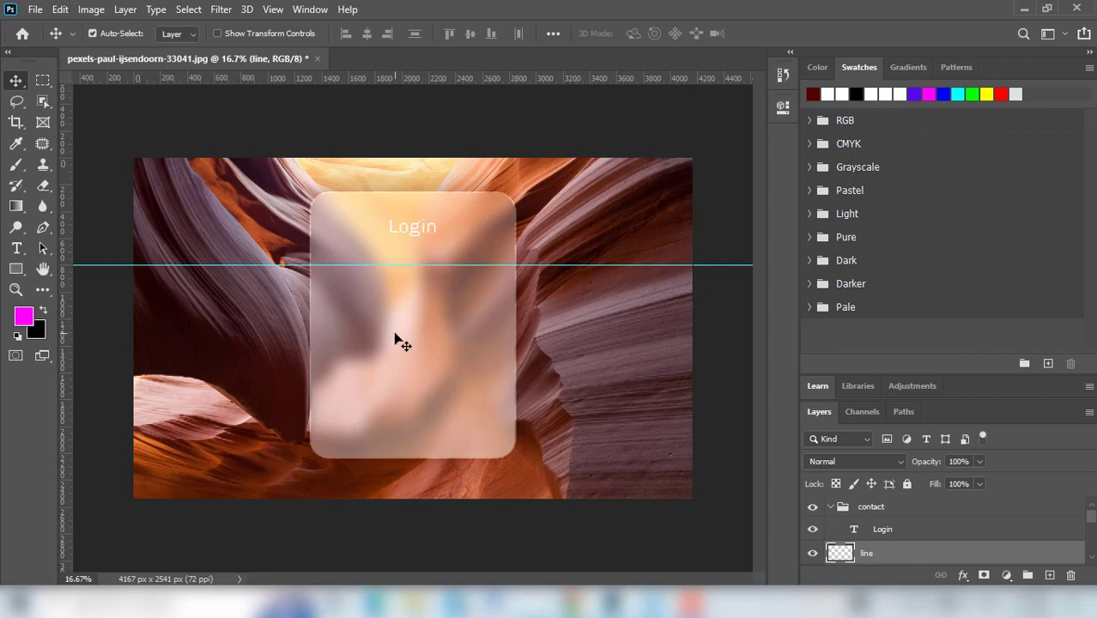
# Draw a 239 px white line with the Line Tool under the Login title
pyautogui.click(16, 269)
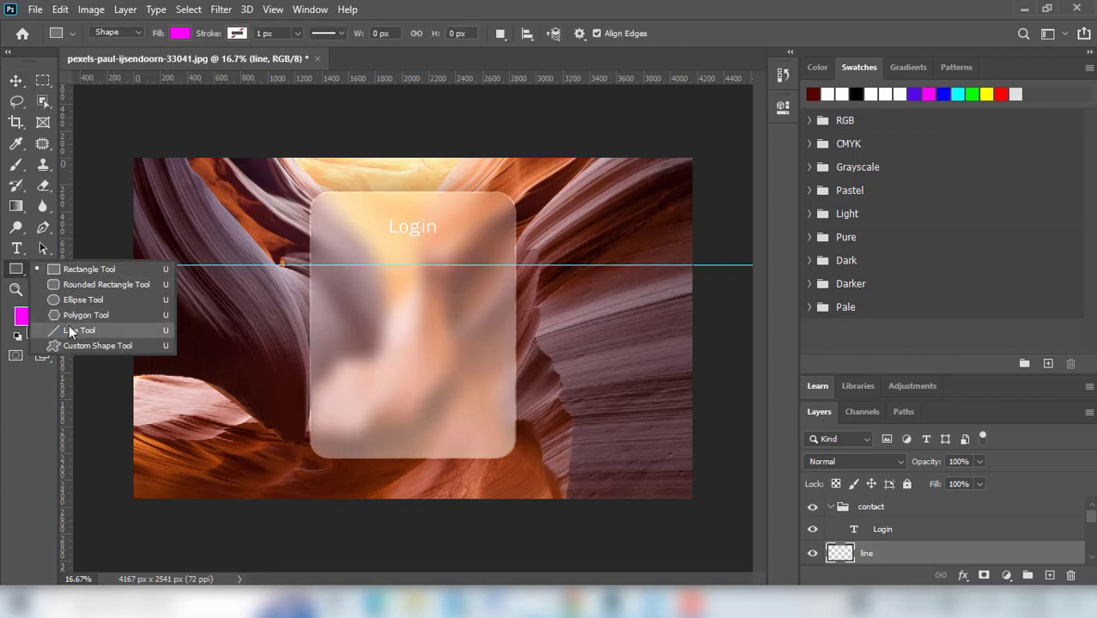
pyautogui.click(109, 329)
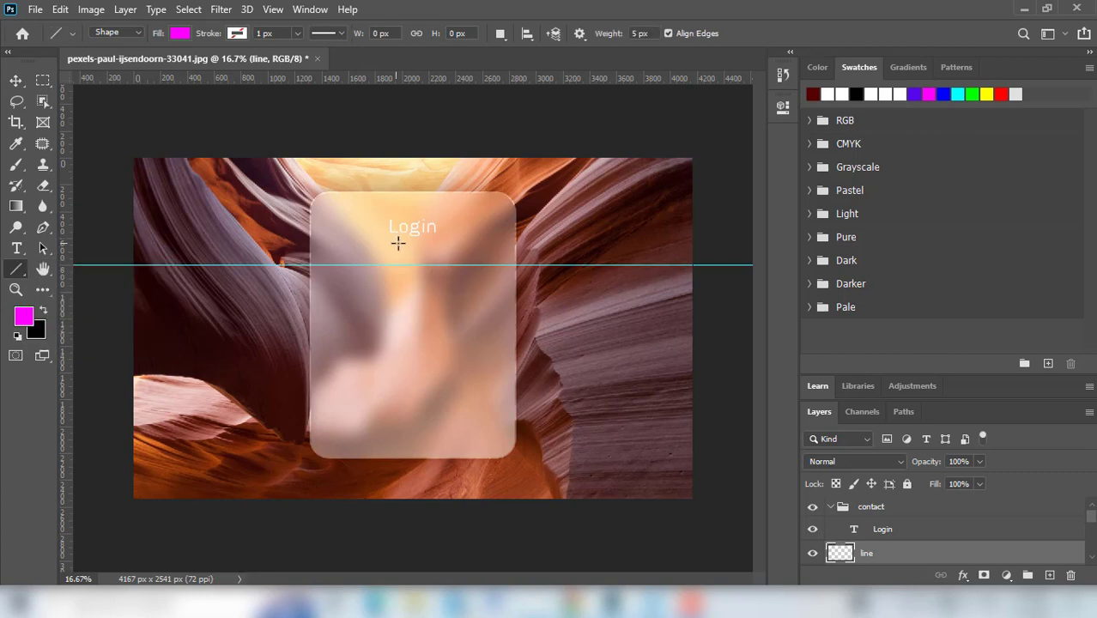
pyautogui.moveTo(395, 243); pyautogui.dragTo(428, 241)
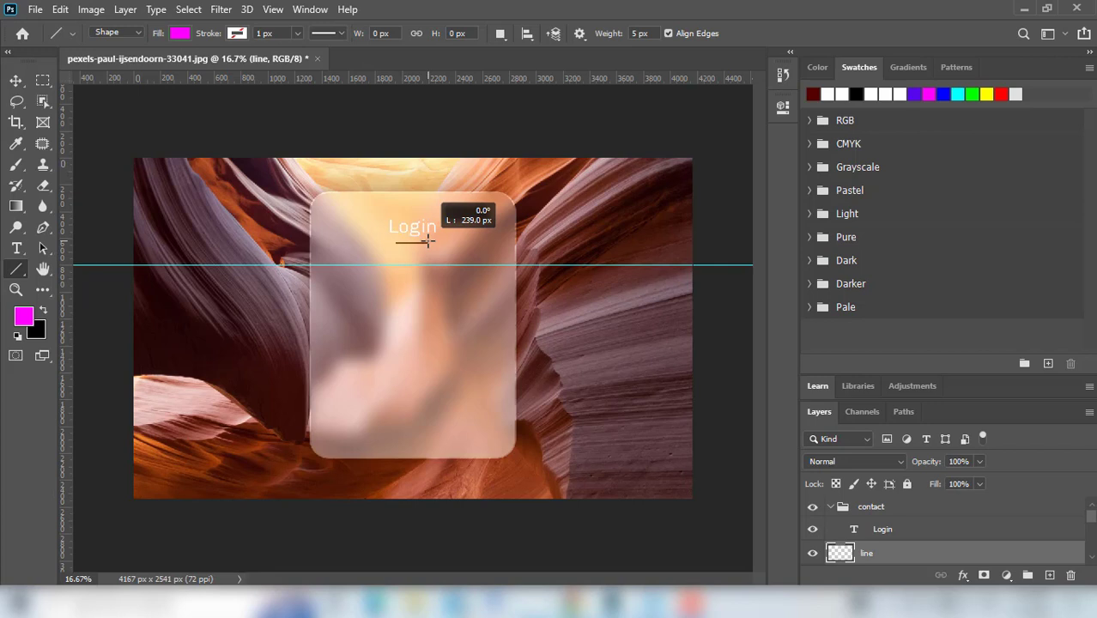
pyautogui.moveTo(427, 241); pyautogui.dragTo(428, 241)
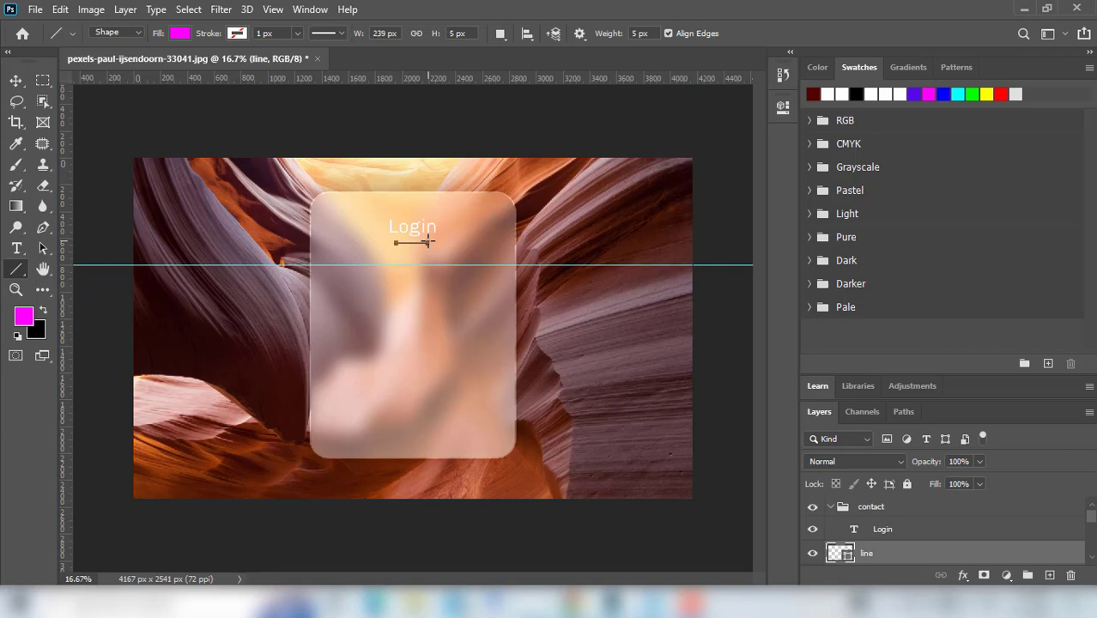
pyautogui.click(183, 33)
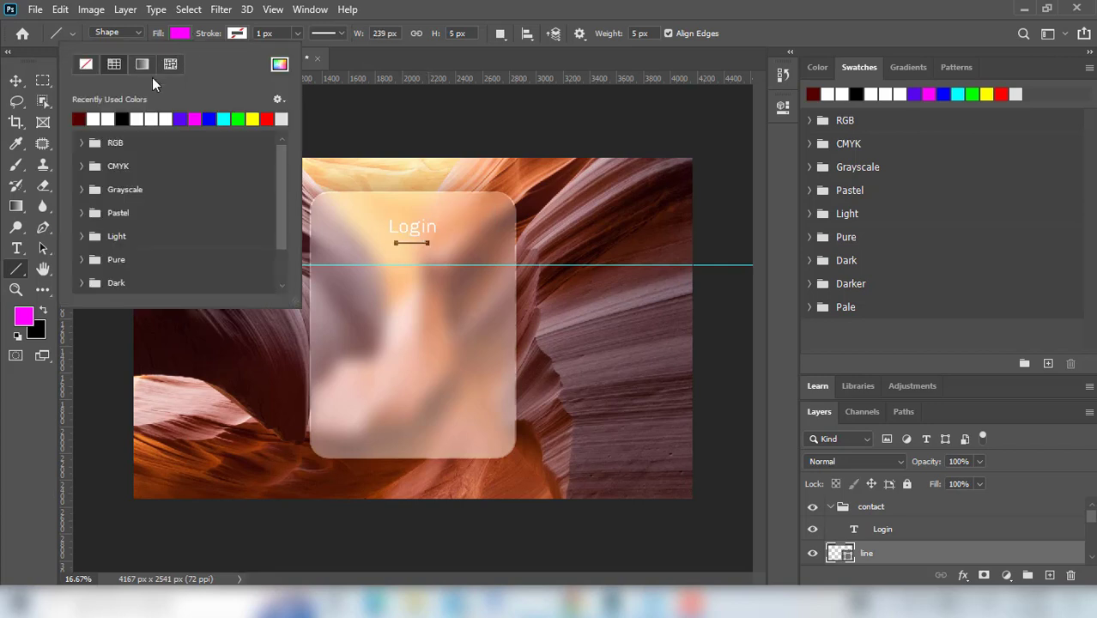
pyautogui.click(103, 120)
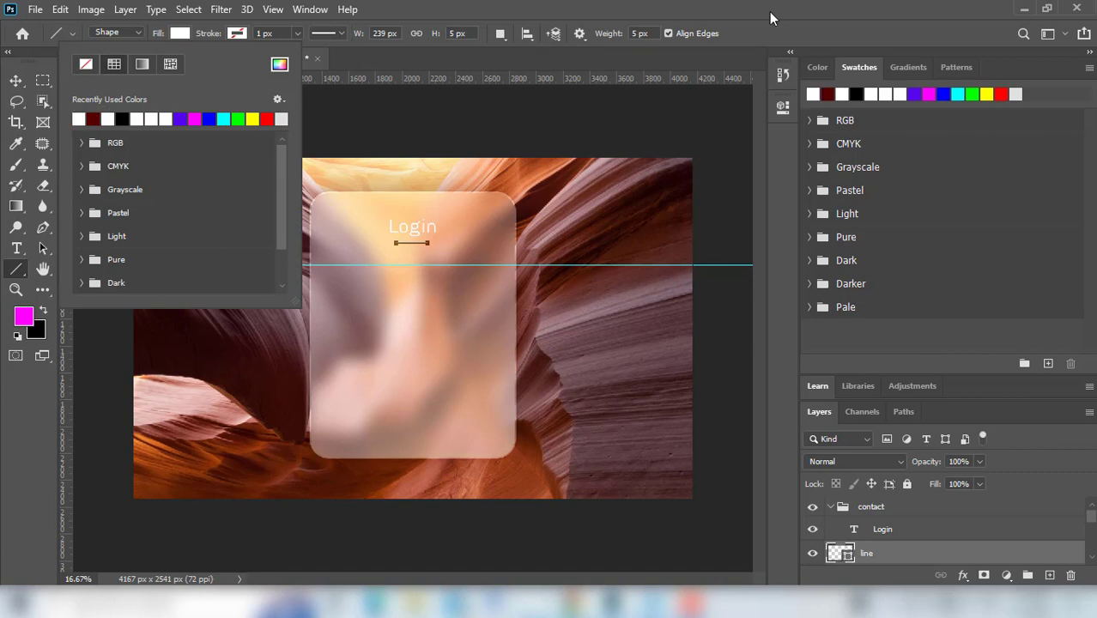
pyautogui.click(640, 34)
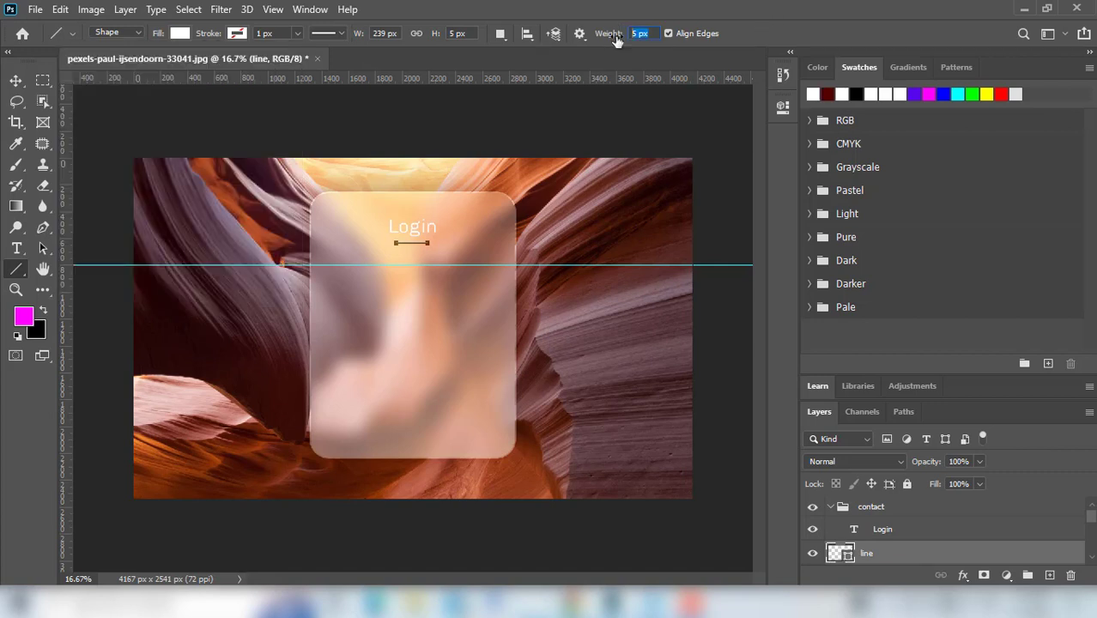
pyautogui.click(15, 79)
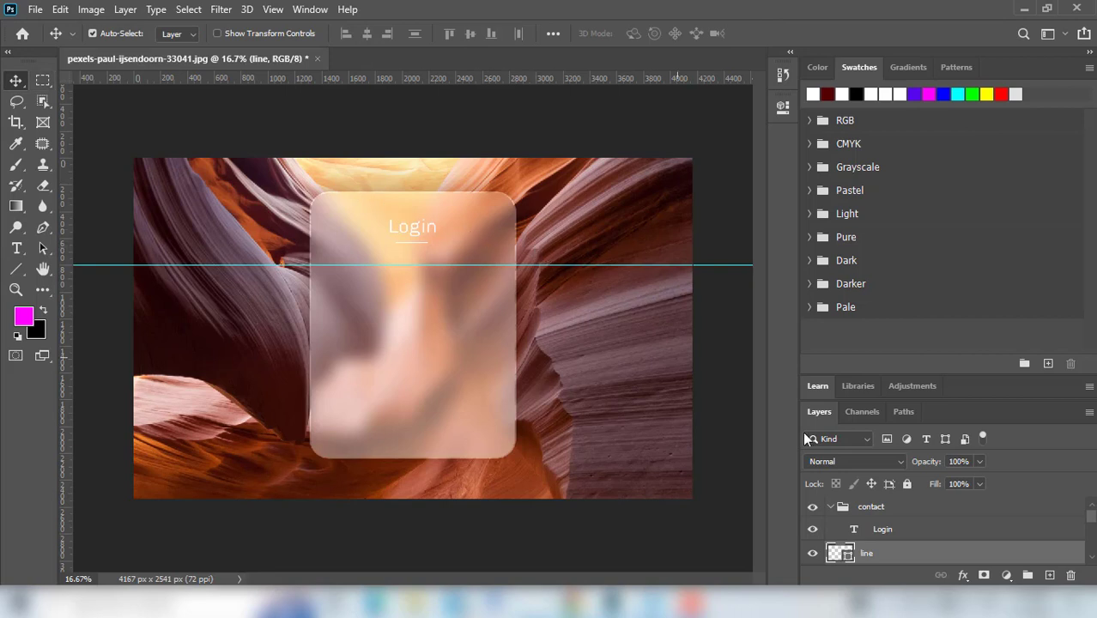
# Set the 'line' layer's opacity to 50% in the Layers panel
pyautogui.click(980, 462)
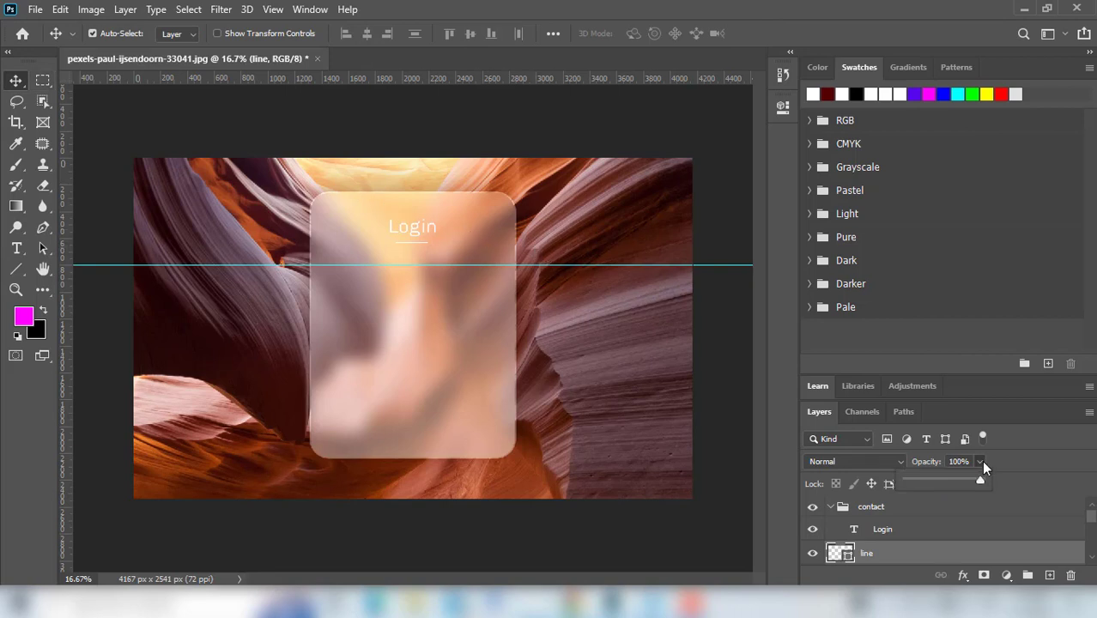
pyautogui.moveTo(981, 478); pyautogui.dragTo(972, 479)
pyautogui.moveTo(967, 481); pyautogui.dragTo(947, 484)
pyautogui.click(971, 464)
pyautogui.write('5')
pyautogui.write('0')
pyautogui.press('Return')
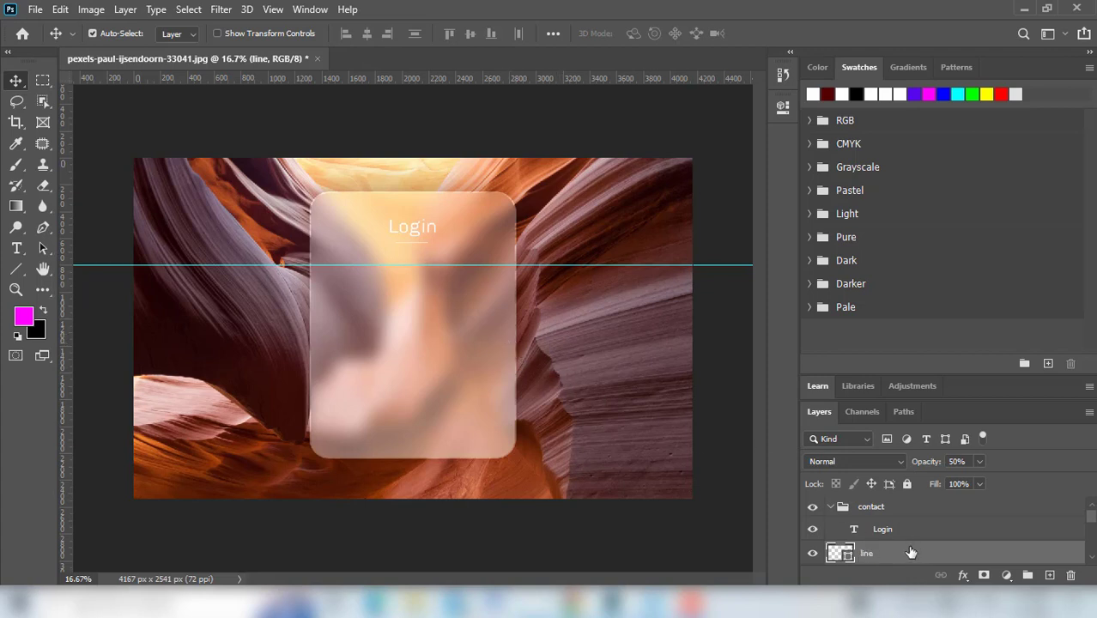
pyautogui.scroll(-2, 911, 552)
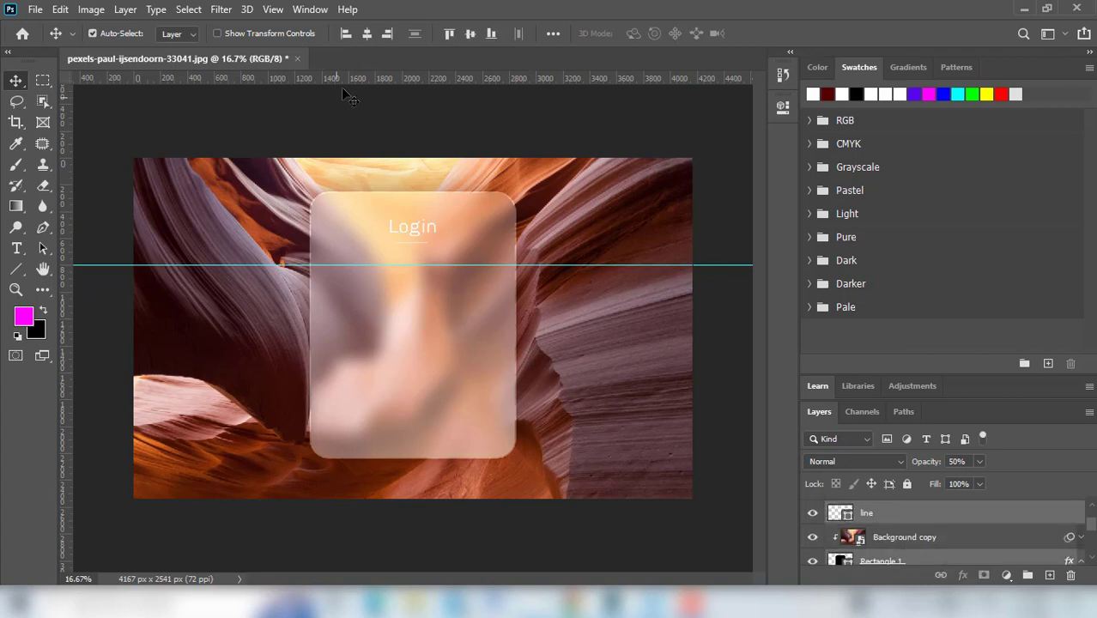
pyautogui.scroll(1, 962, 539)
pyautogui.click(962, 539)
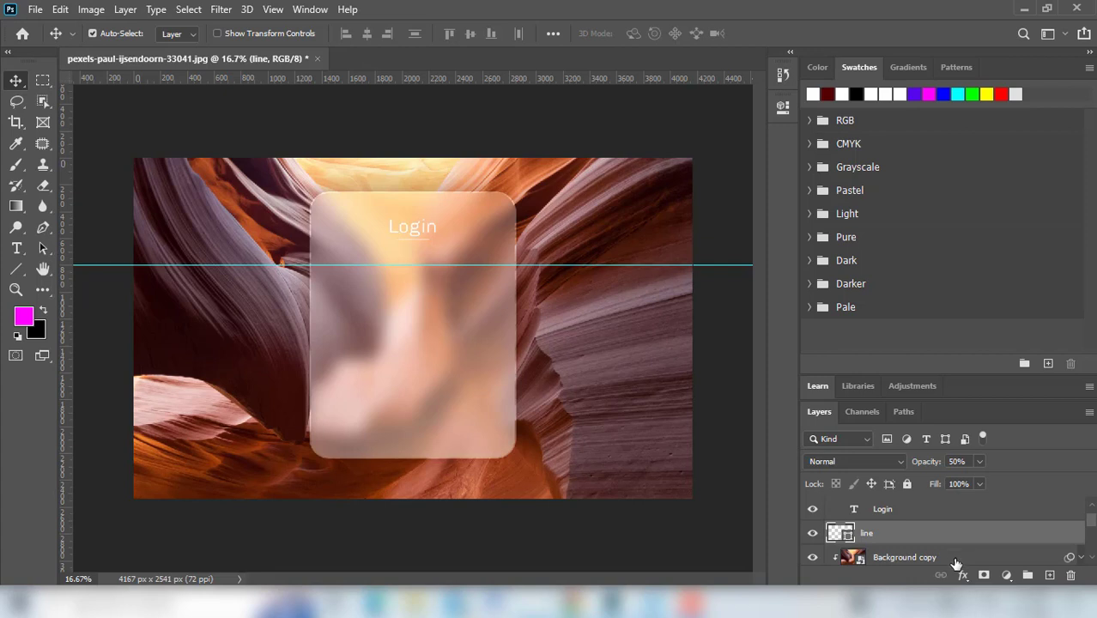
# On a new layer above Background copy, draw a 1159 × 210 px rectangle from the guide
pyautogui.click(956, 560)
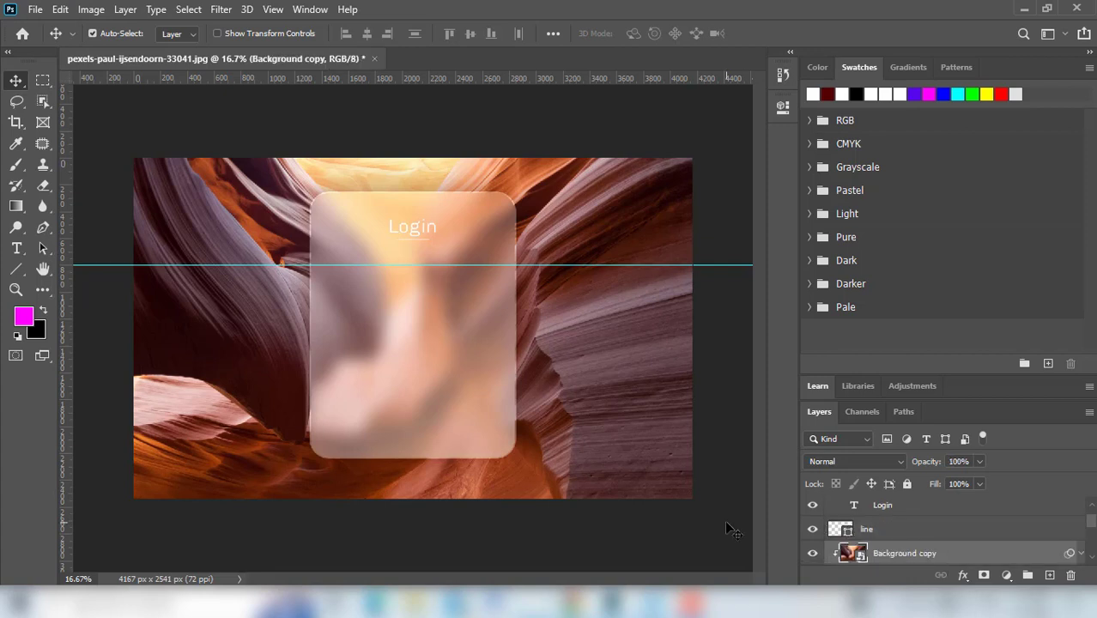
pyautogui.click(19, 270)
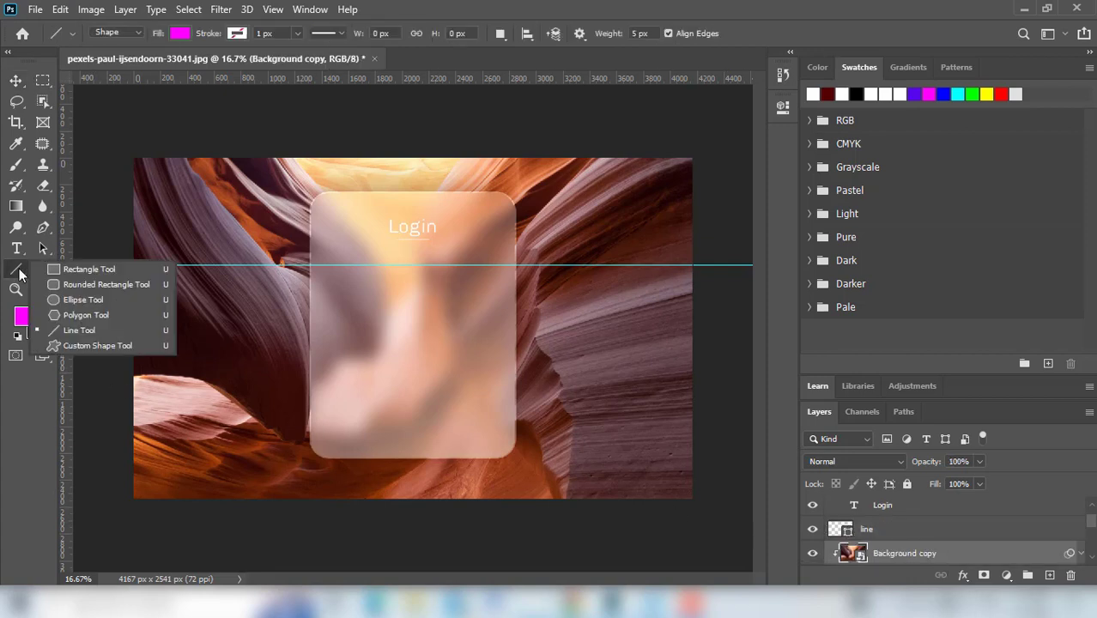
pyautogui.click(116, 273)
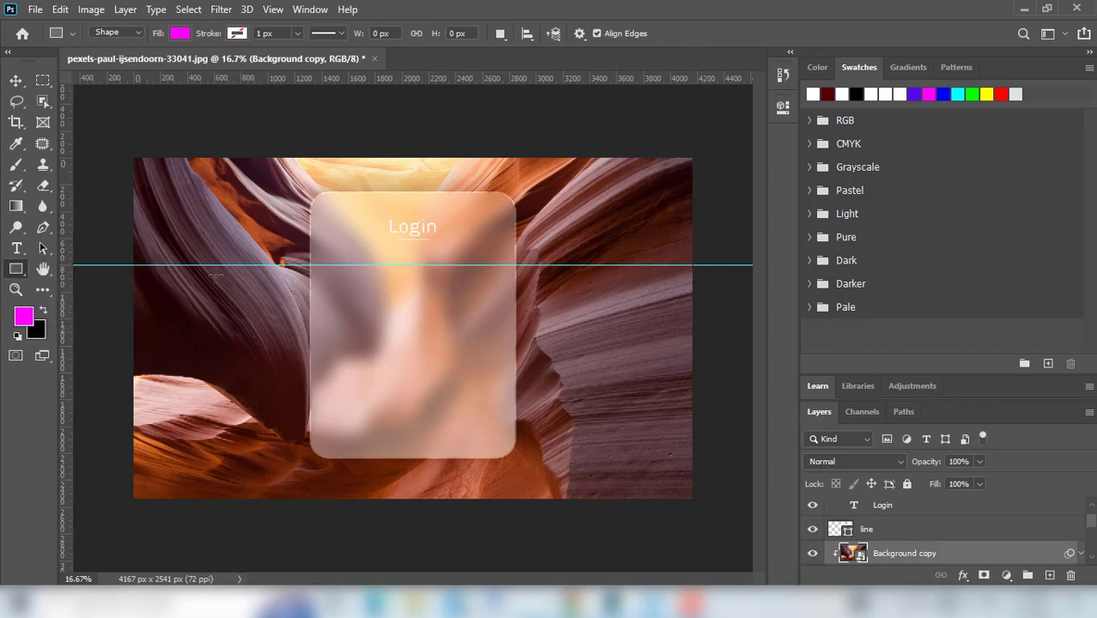
pyautogui.click(1049, 575)
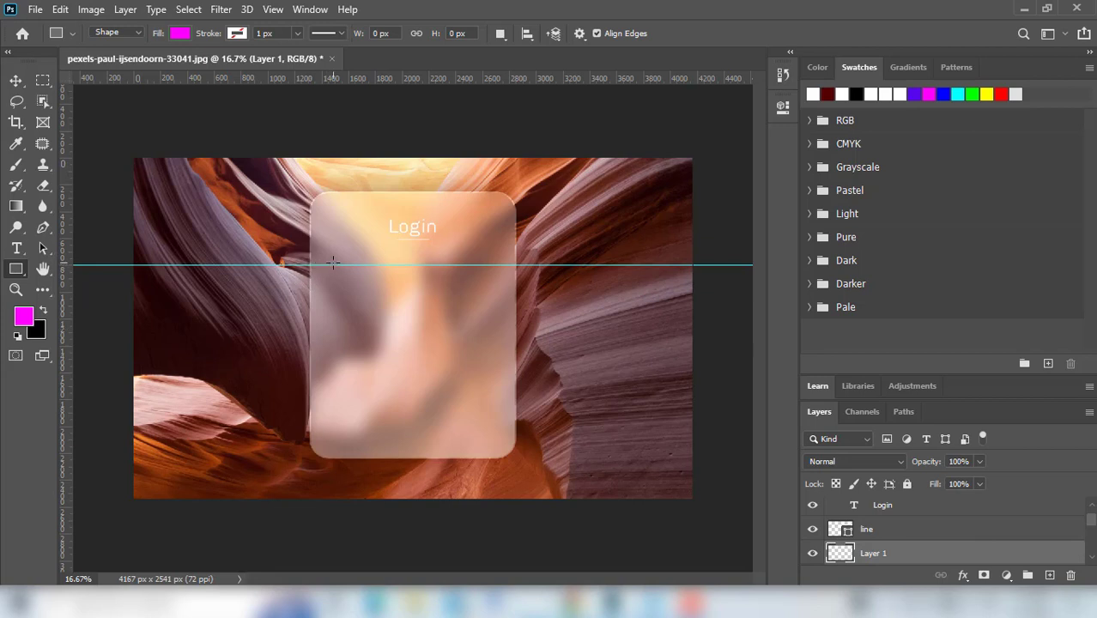
pyautogui.moveTo(334, 263); pyautogui.dragTo(489, 293)
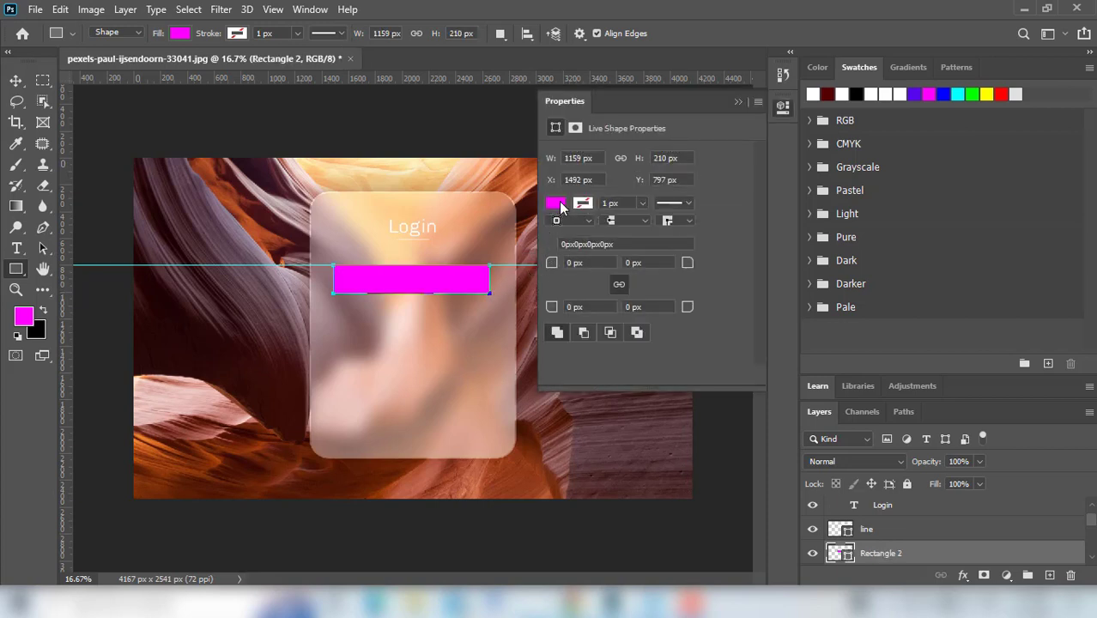
# Remove the fill from the Rectangle 2 input box, leaving the stroke unchanged
pyautogui.click(557, 203)
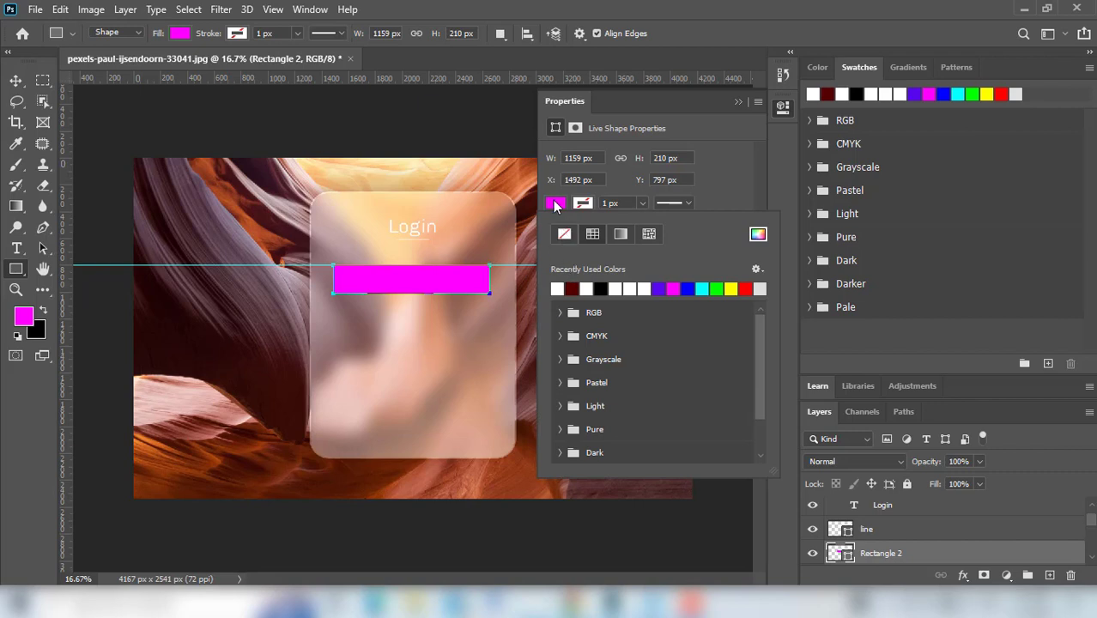
pyautogui.click(564, 234)
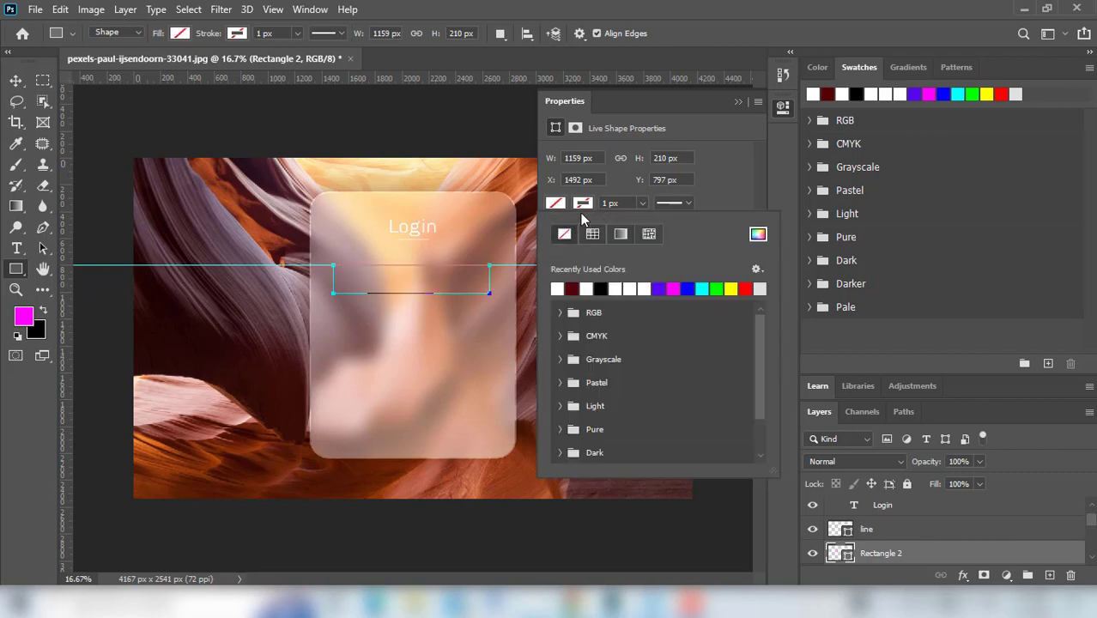
pyautogui.click(584, 203)
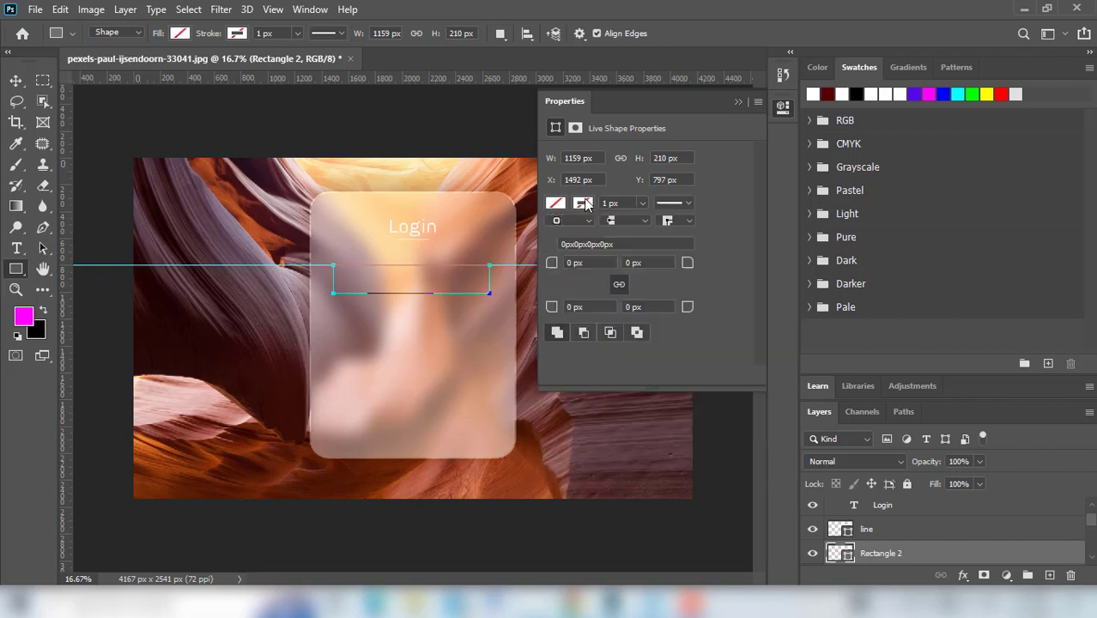
pyautogui.click(642, 204)
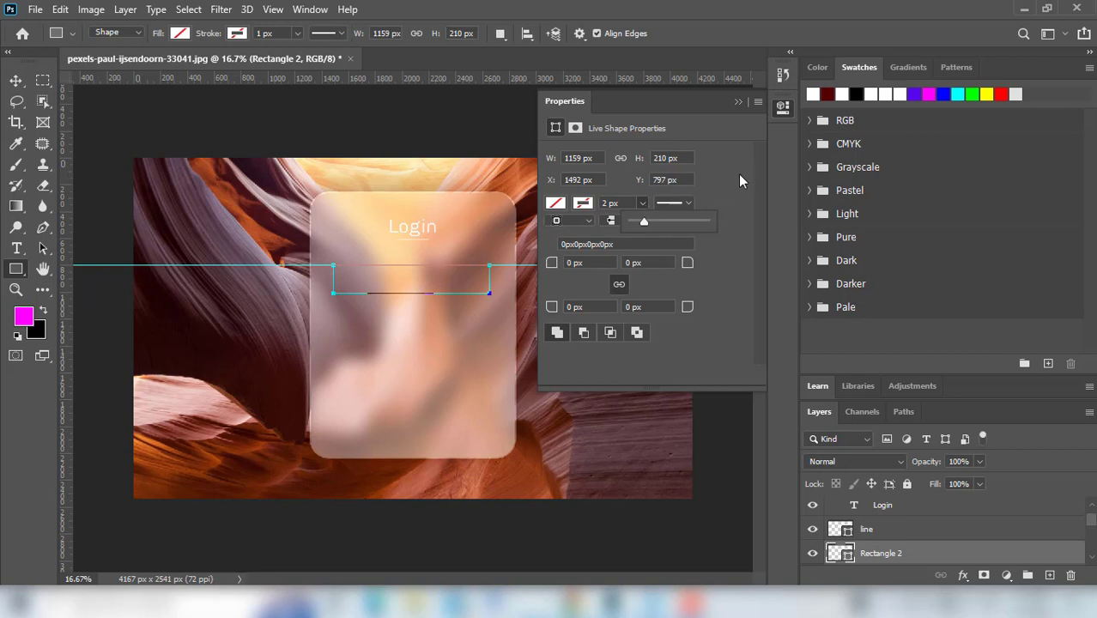
pyautogui.press('Escape')
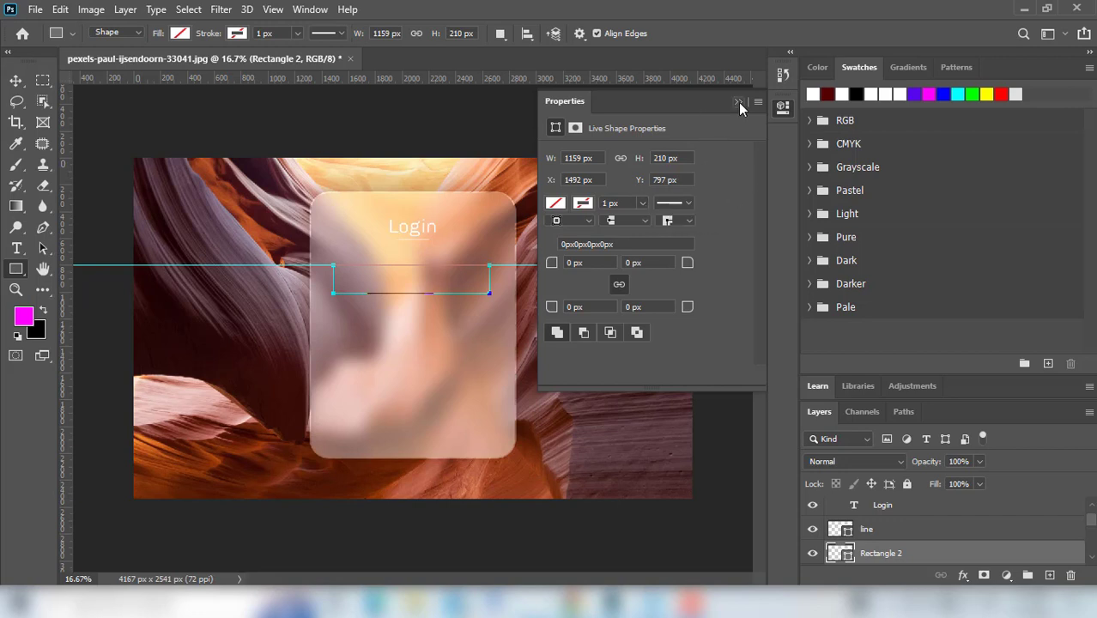
pyautogui.click(737, 102)
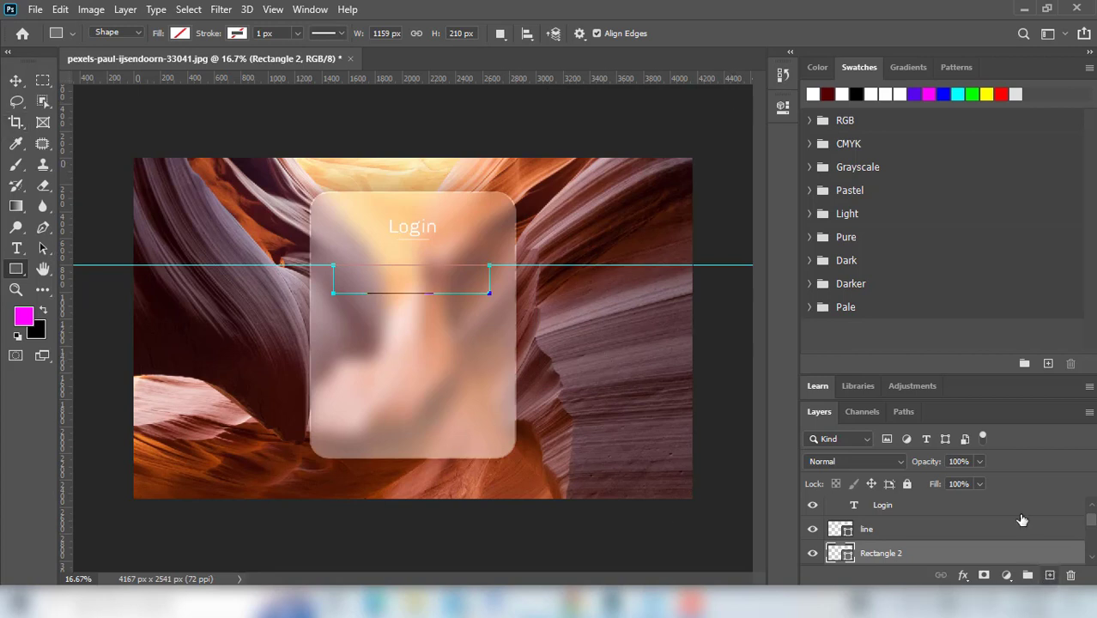
# Set Rectangle 2's layer opacity to 50% and duplicate it as Rectangle 2 copy
pyautogui.moveTo(971, 461); pyautogui.dragTo(915, 452)
pyautogui.write('50')
pyautogui.press('Return')
pyautogui.click(18, 81)
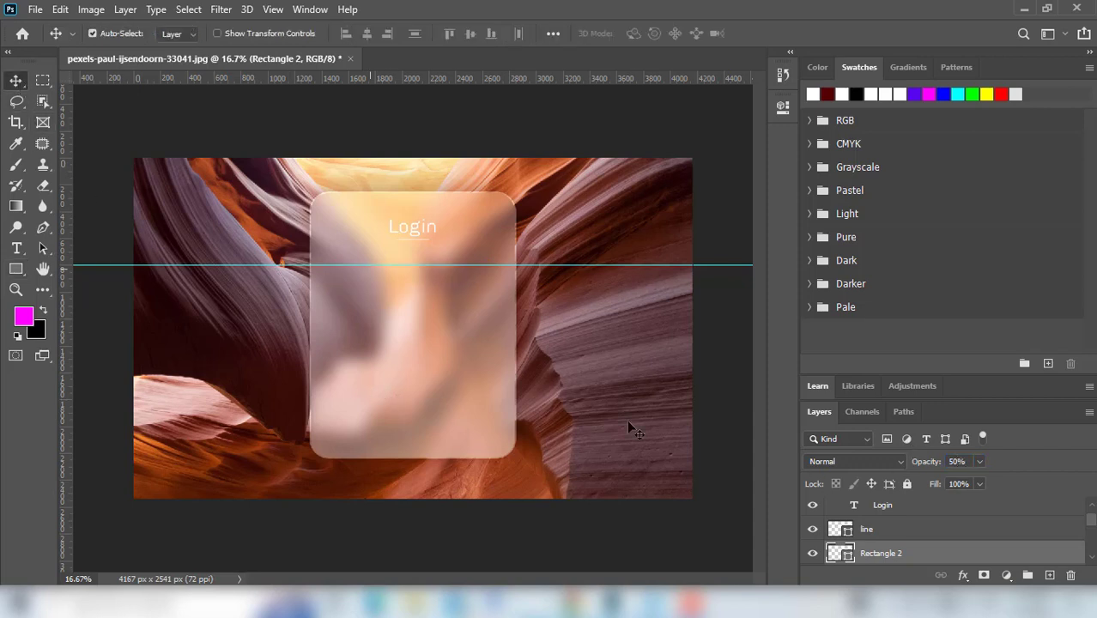
pyautogui.scroll(-2, 918, 554)
pyautogui.scroll(1, 919, 554)
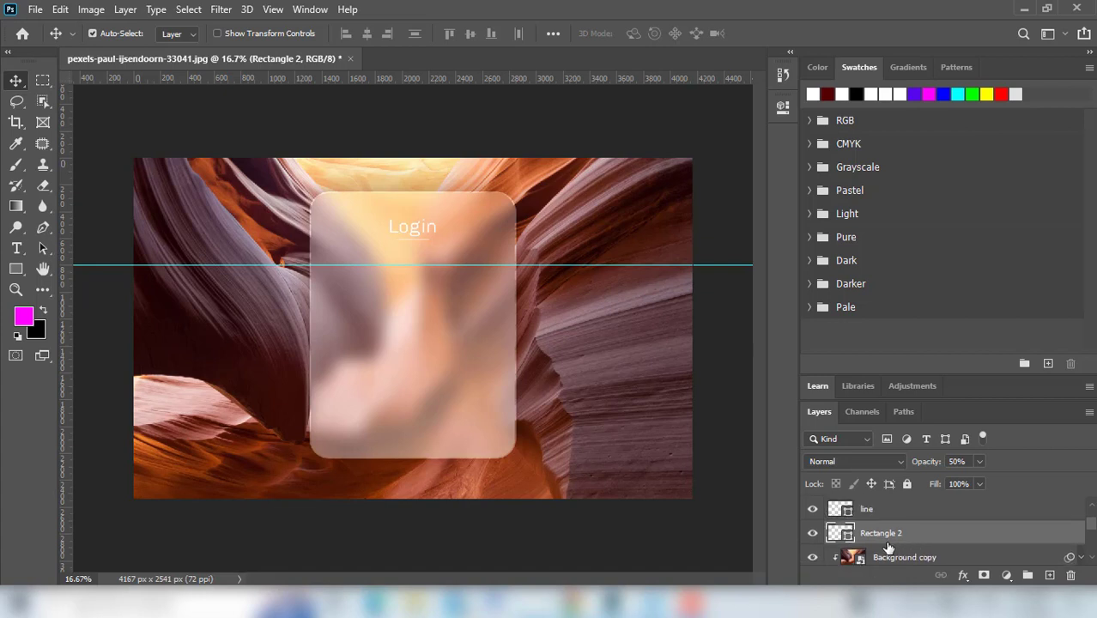
pyautogui.click(813, 534)
pyautogui.hotkey('ctrl', 'j')
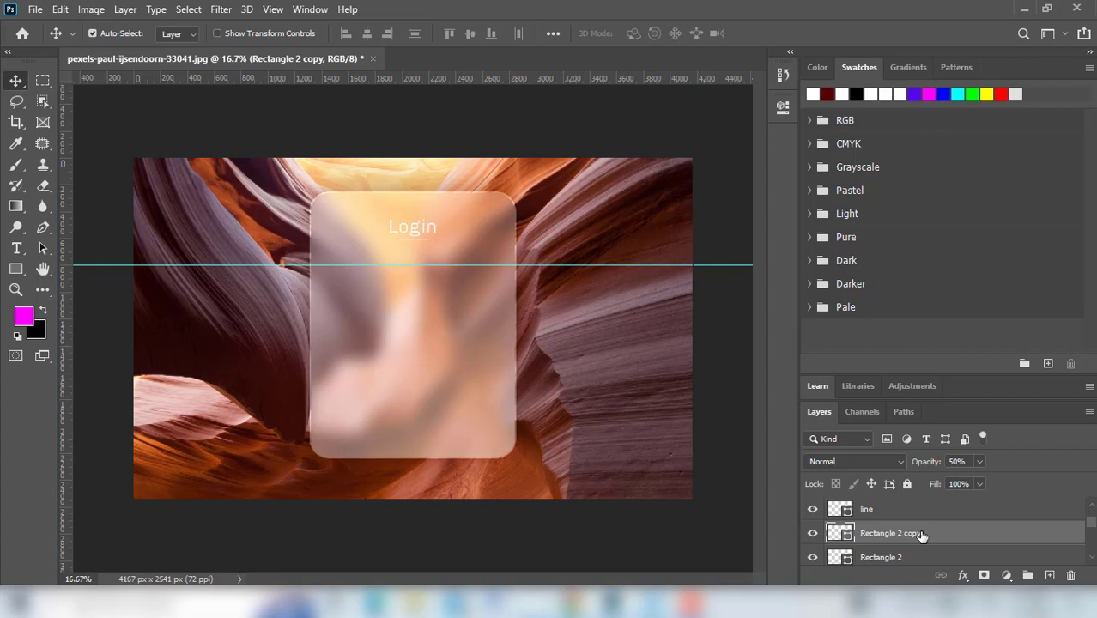
# Nudge the duplicated box down below the original and zoom in to 33.3%
pyautogui.hotkey('ctrl', 't')
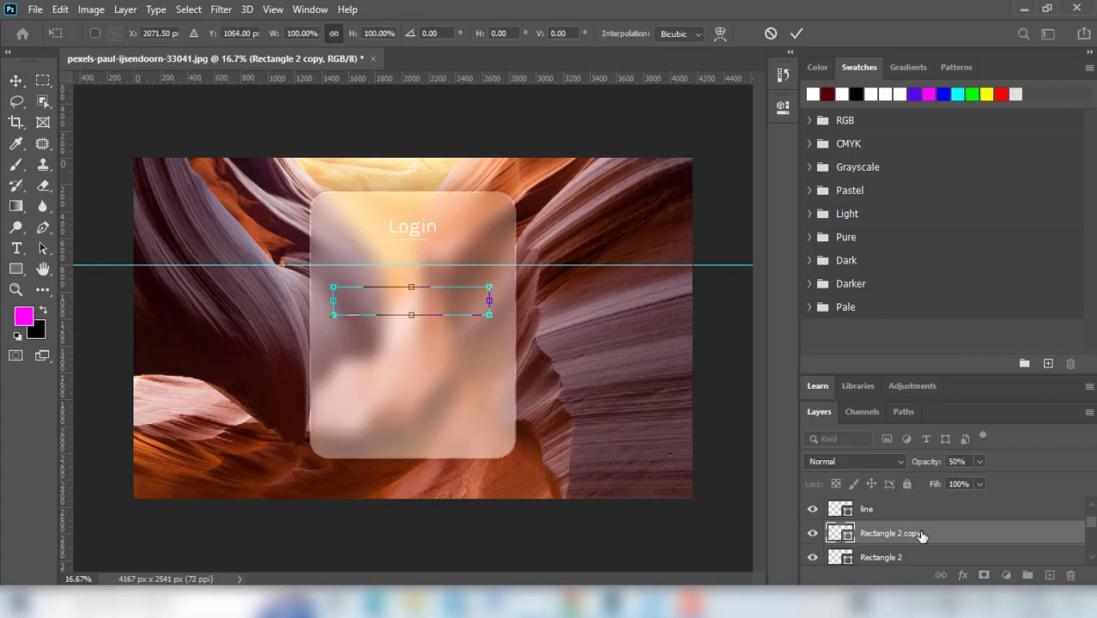
pyautogui.hotkey('shift', 'Down')
pyautogui.hotkey('shift', 'Down')
pyautogui.hotkey('shift', 'Down')
pyautogui.hotkey('shift', 'Down')
pyautogui.hotkey('shift', 'Down')
pyautogui.hotkey('shift', 'Down')
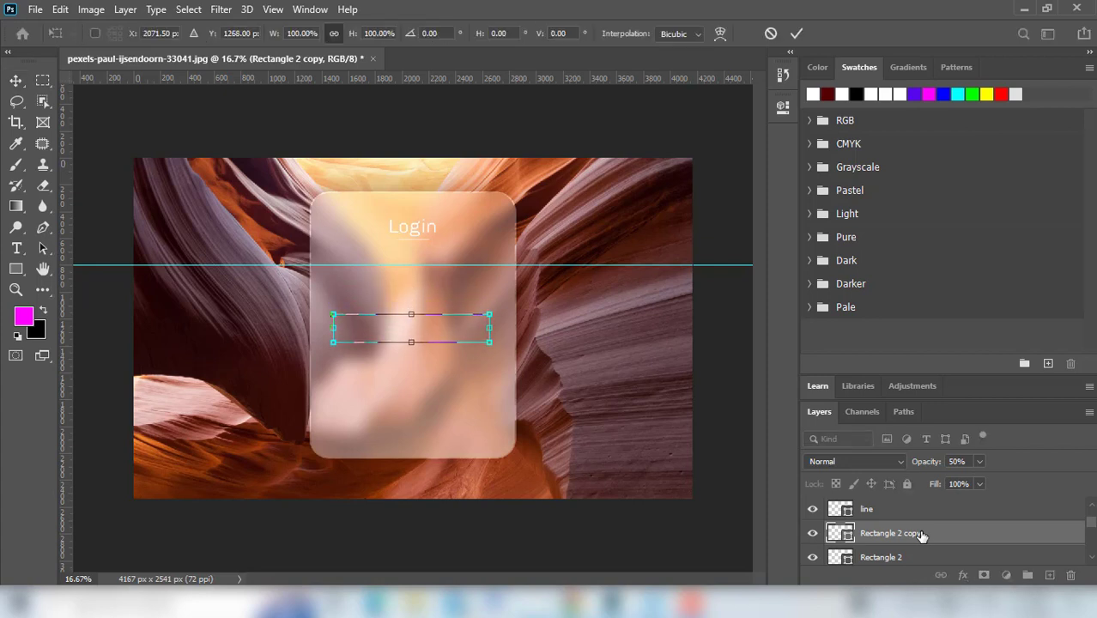
pyautogui.click(797, 34)
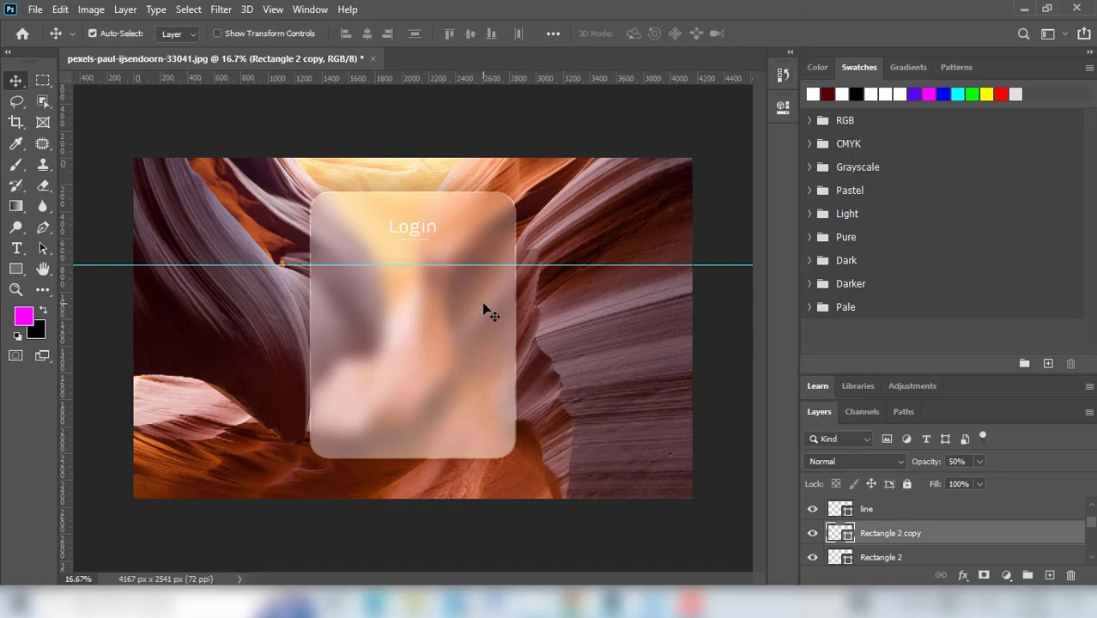
pyautogui.hotkey('ctrl', '+')
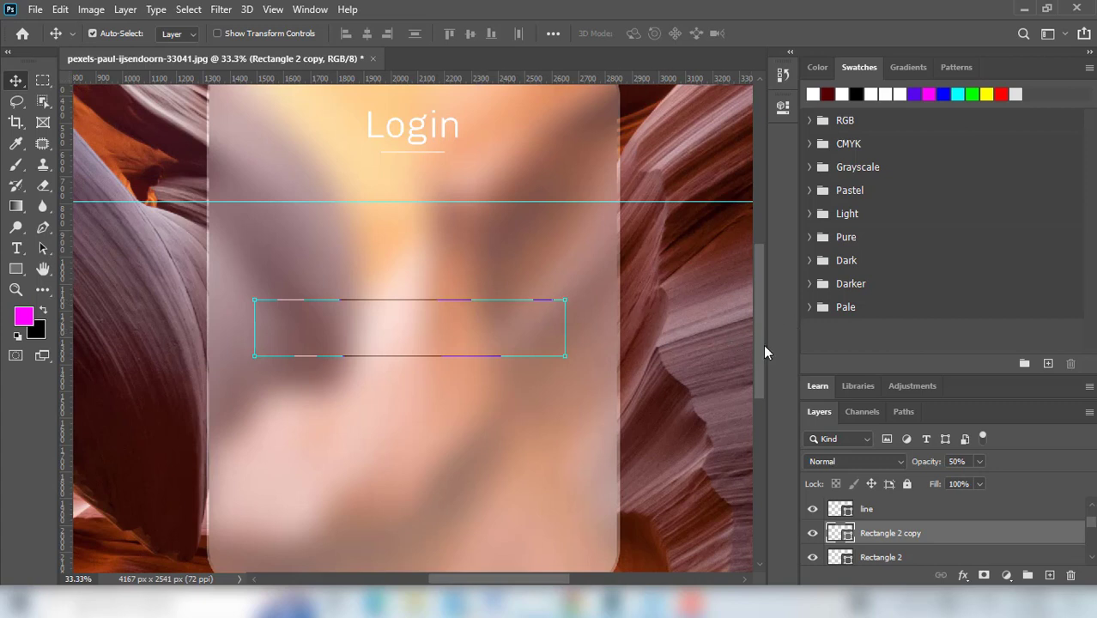
pyautogui.scroll(2, 764, 343)
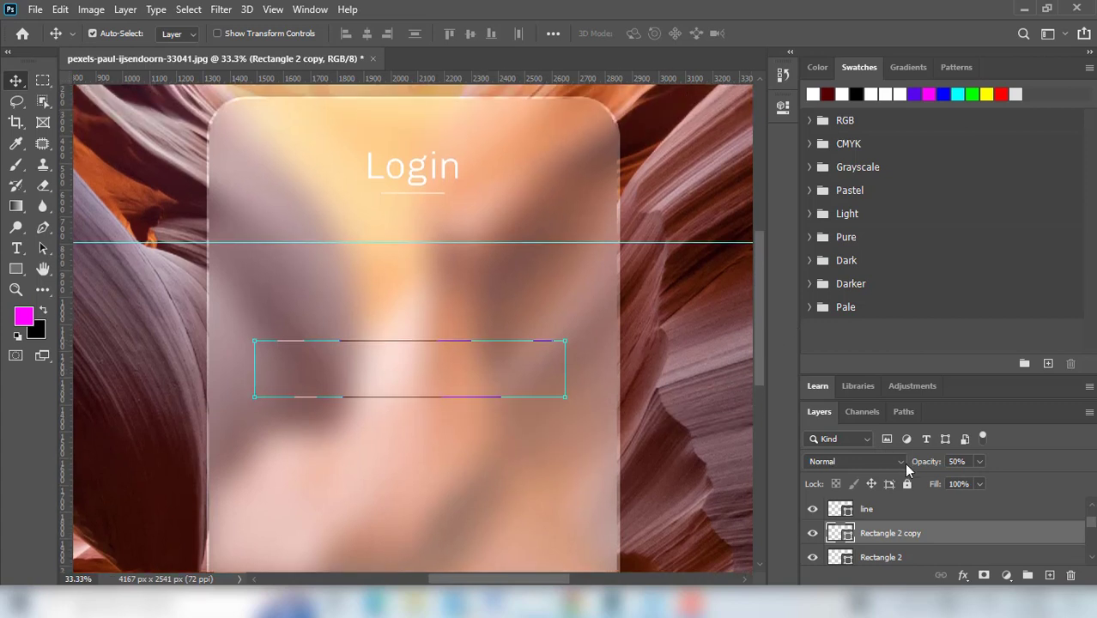
pyautogui.scroll(1, 903, 536)
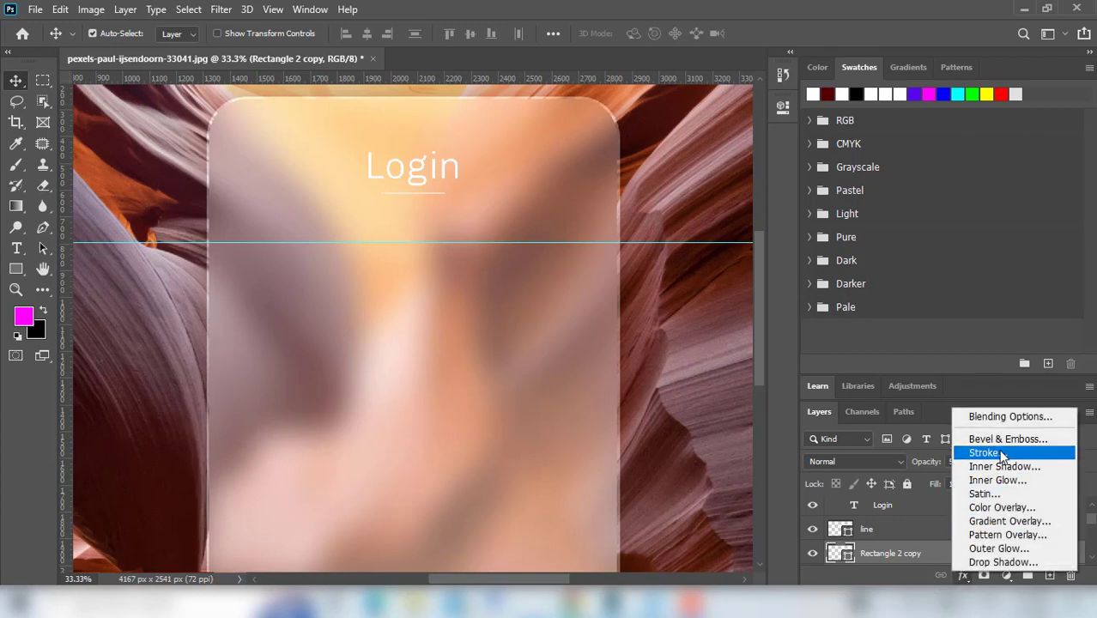
# Give Rectangle 2 copy a 5 px white inside Stroke at 30% opacity
pyautogui.click(1005, 454)
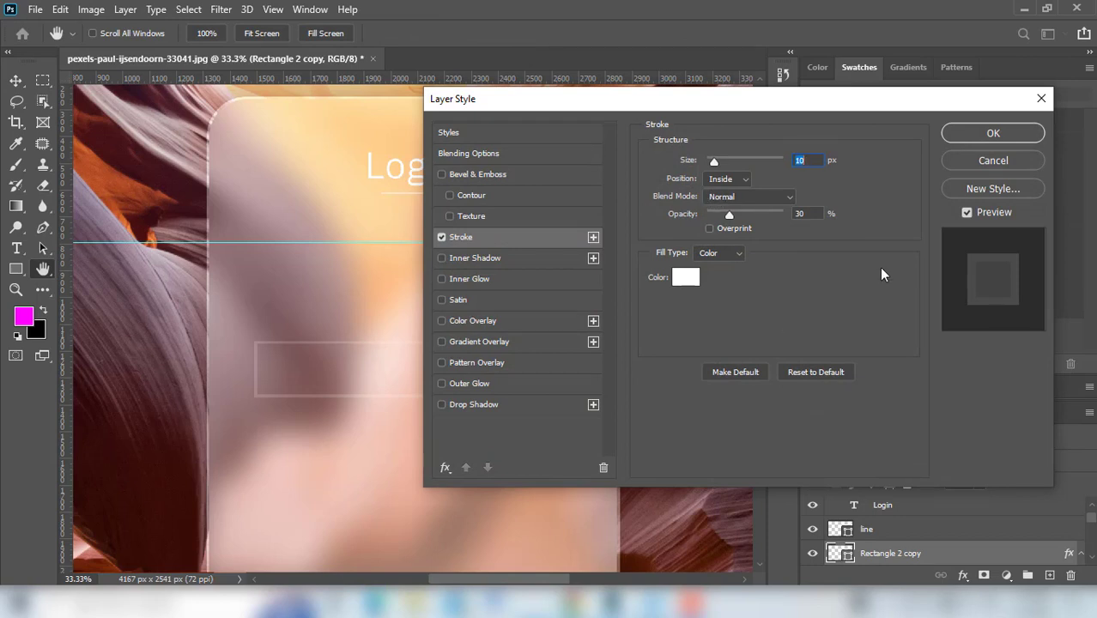
pyautogui.moveTo(504, 109)
pyautogui.mouseDown()
pyautogui.moveTo(600, 116)
pyautogui.moveTo(544, 117)
pyautogui.mouseUp()
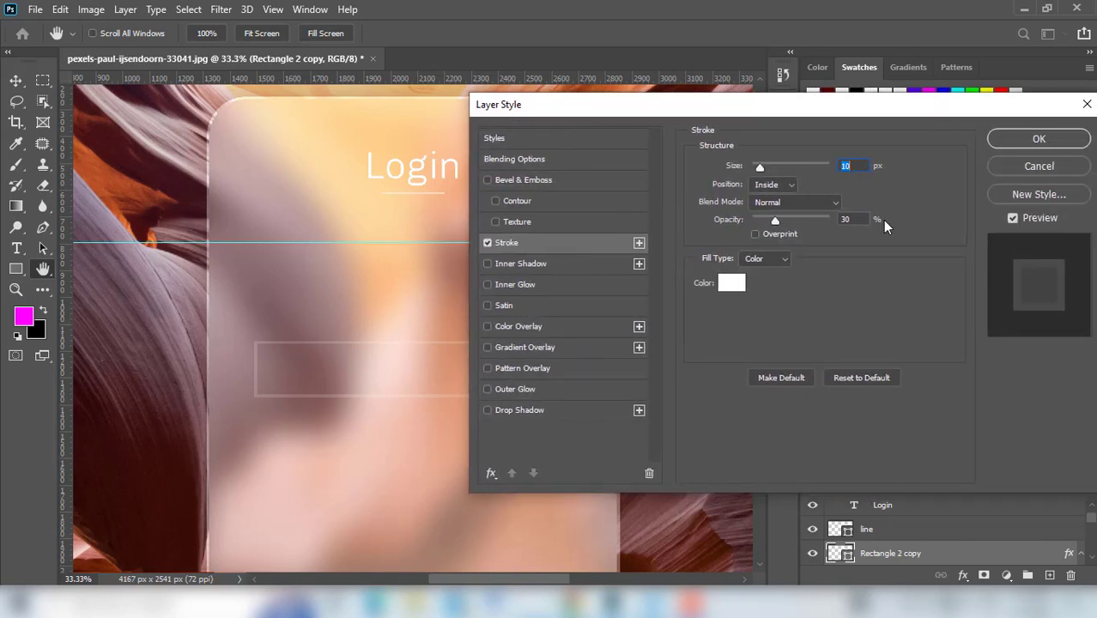
pyautogui.write('5')
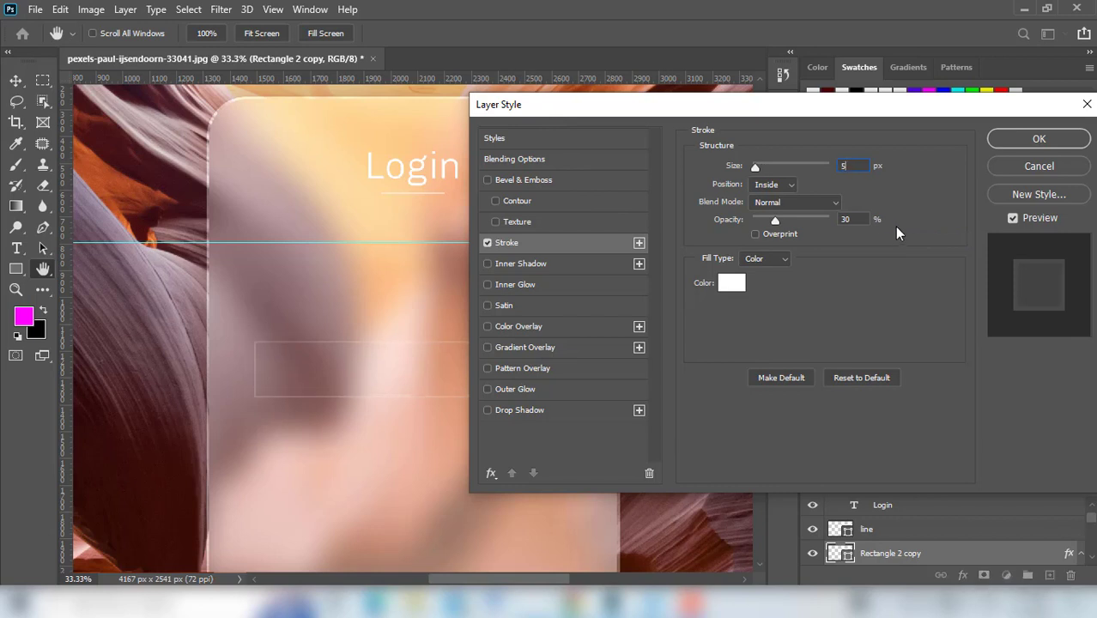
pyautogui.click(1039, 139)
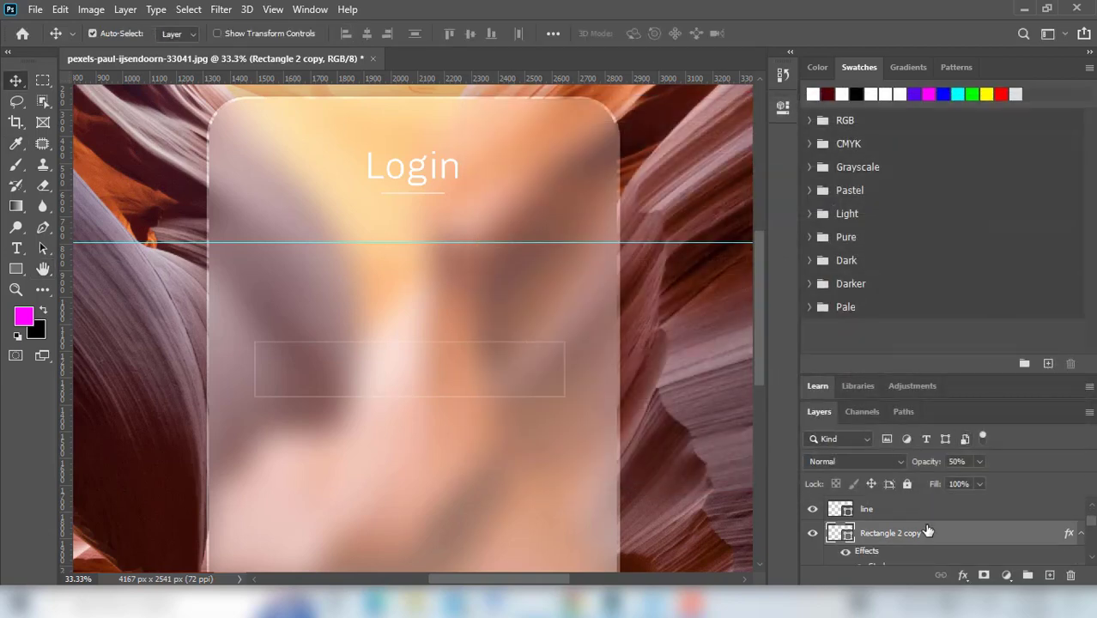
# Copy the stroke effect onto Rectangle 2 and toggle visibility to check both outlined boxes
pyautogui.scroll(-1, 915, 530)
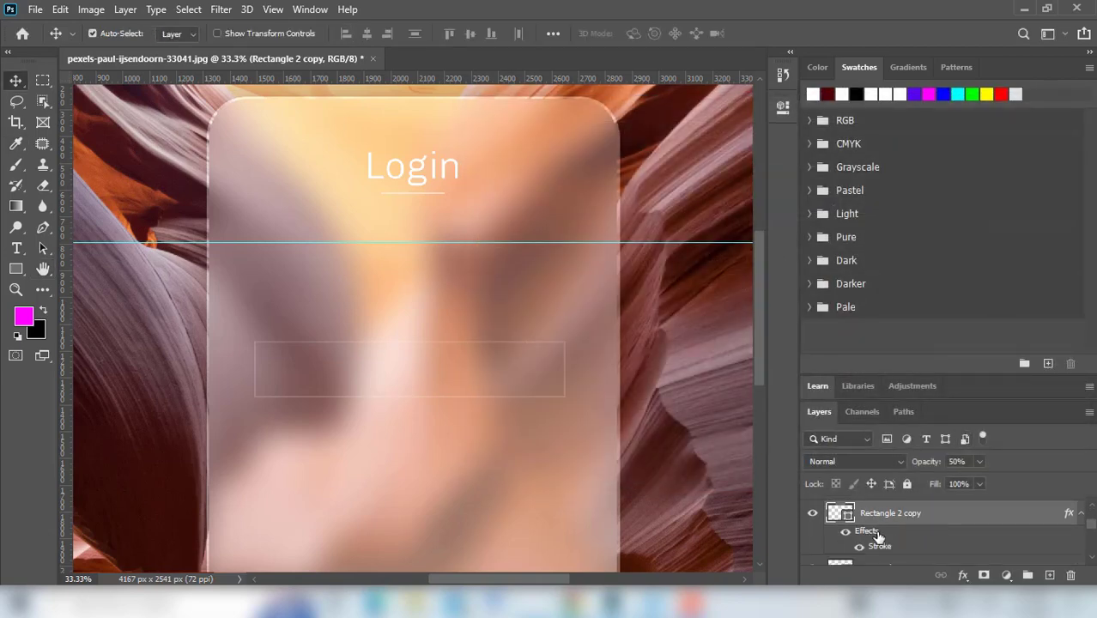
pyautogui.moveTo(877, 538); pyautogui.dragTo(866, 569)
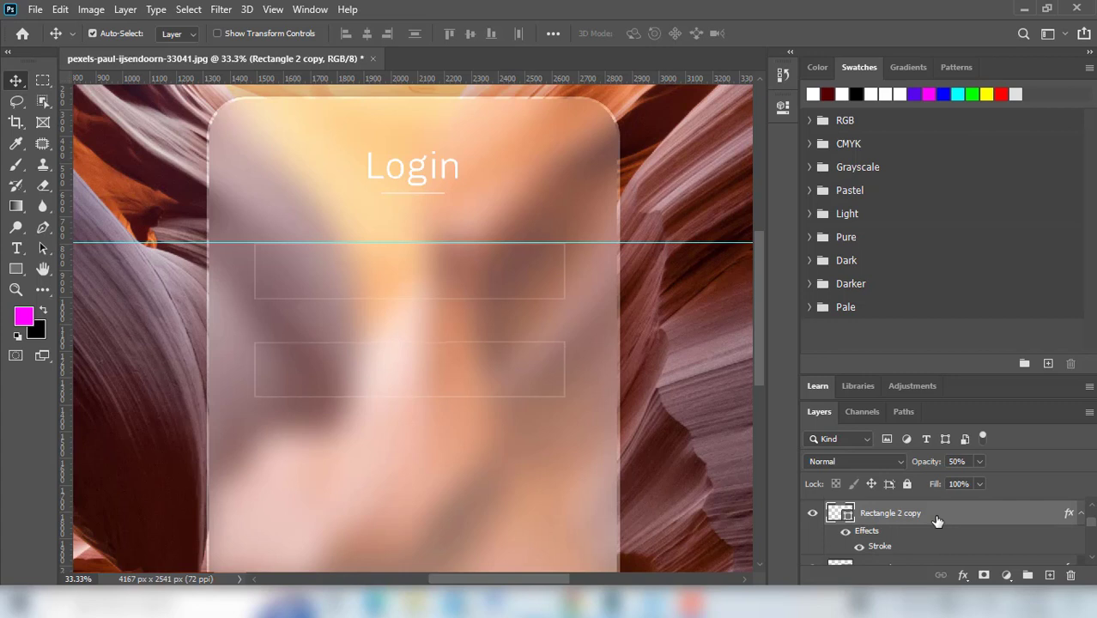
pyautogui.hotkey('ctrl', 't')
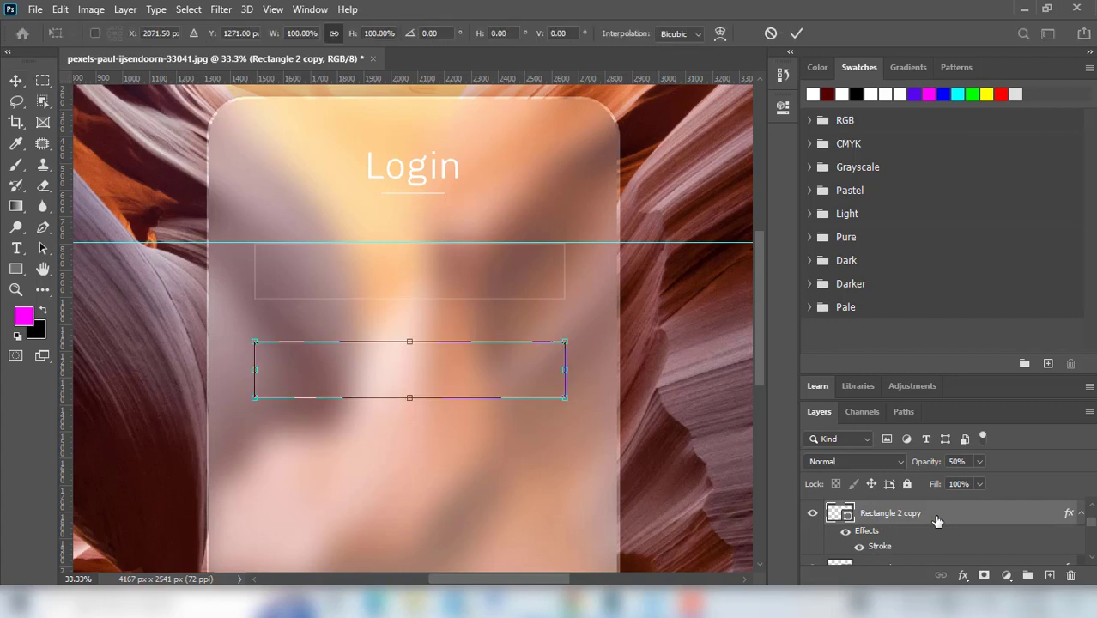
pyautogui.click(771, 34)
pyautogui.scroll(-1, 973, 531)
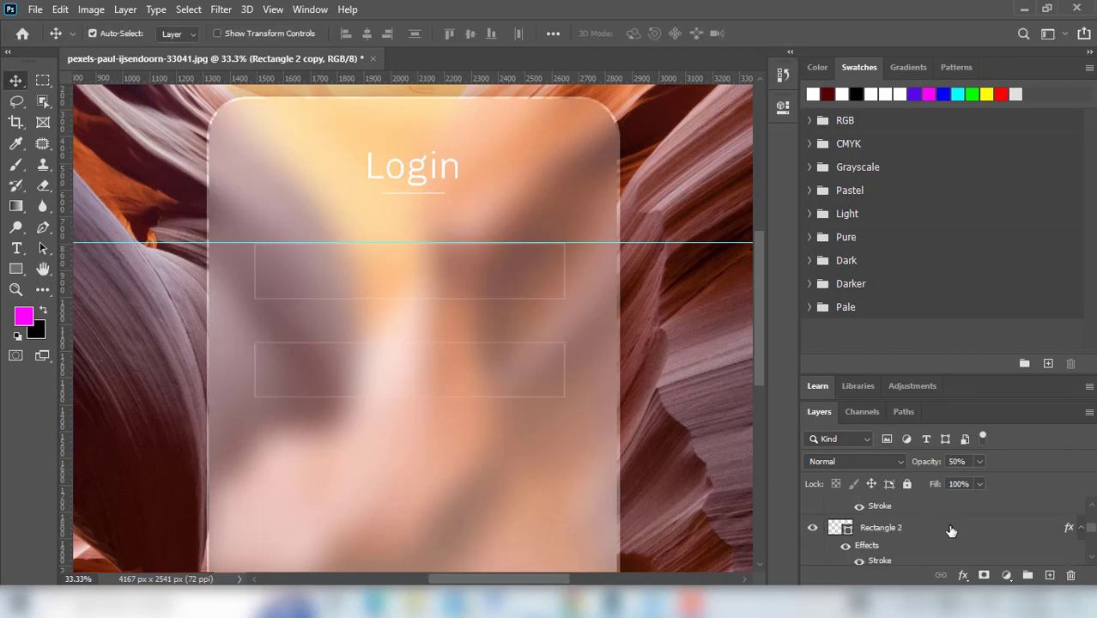
pyautogui.click(951, 531)
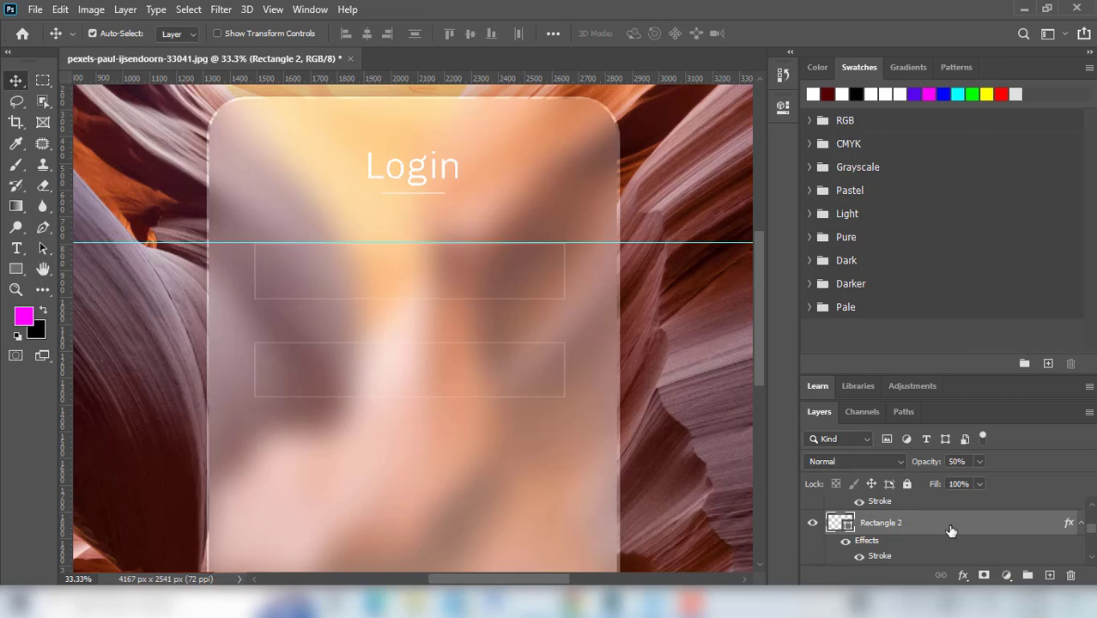
pyautogui.scroll(2, 951, 530)
pyautogui.scroll(1, 945, 531)
pyautogui.click(926, 530)
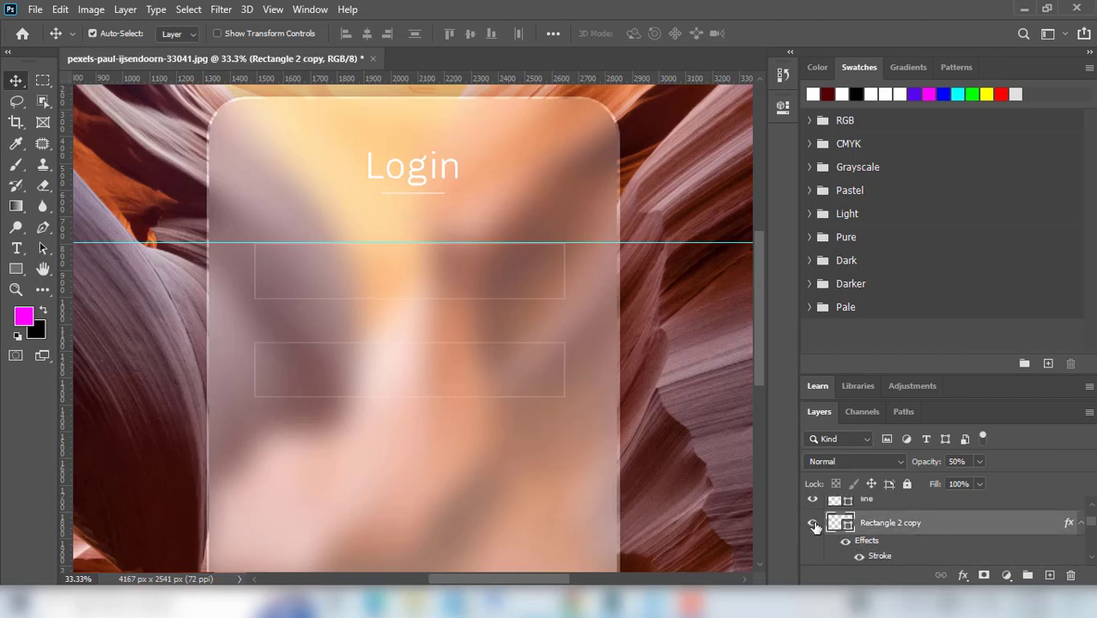
pyautogui.click(813, 523)
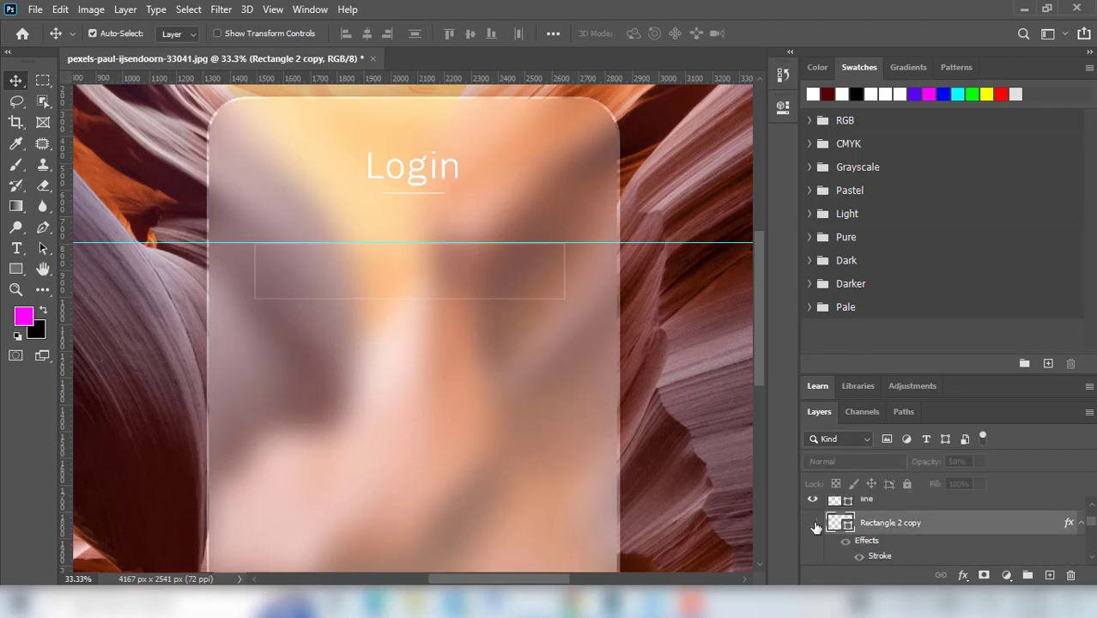
# Rename Rectangle 2 copy to '2' and Rectangle 2 to '1'
pyautogui.doubleClick(896, 524)
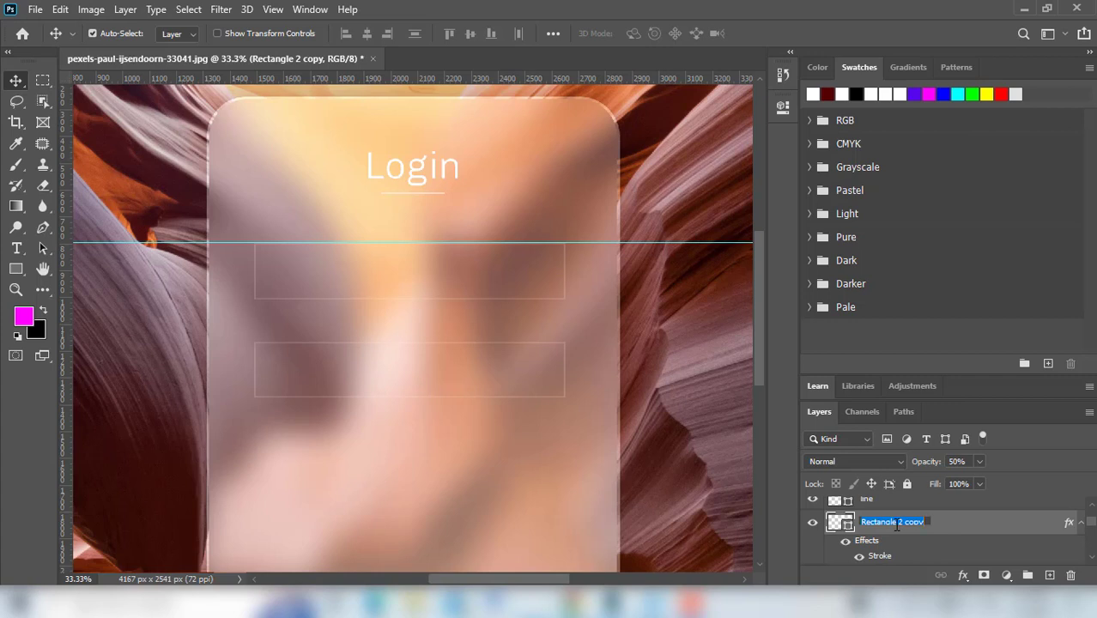
pyautogui.write('2')
pyautogui.press('Return')
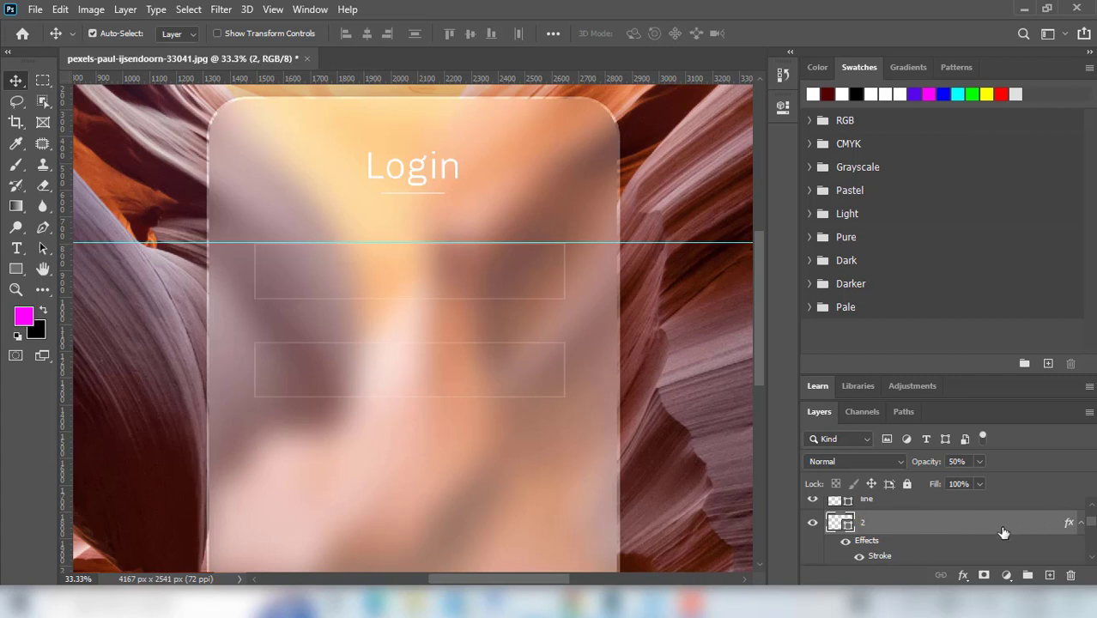
pyautogui.scroll(-1, 948, 530)
pyautogui.scroll(-1, 948, 530)
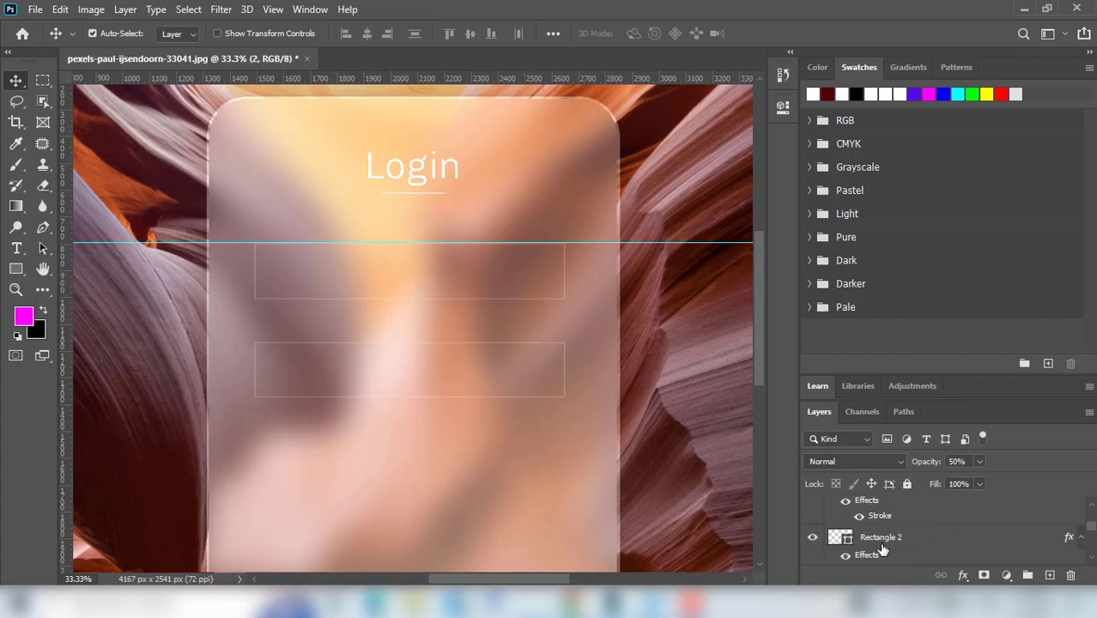
pyautogui.doubleClick(883, 550)
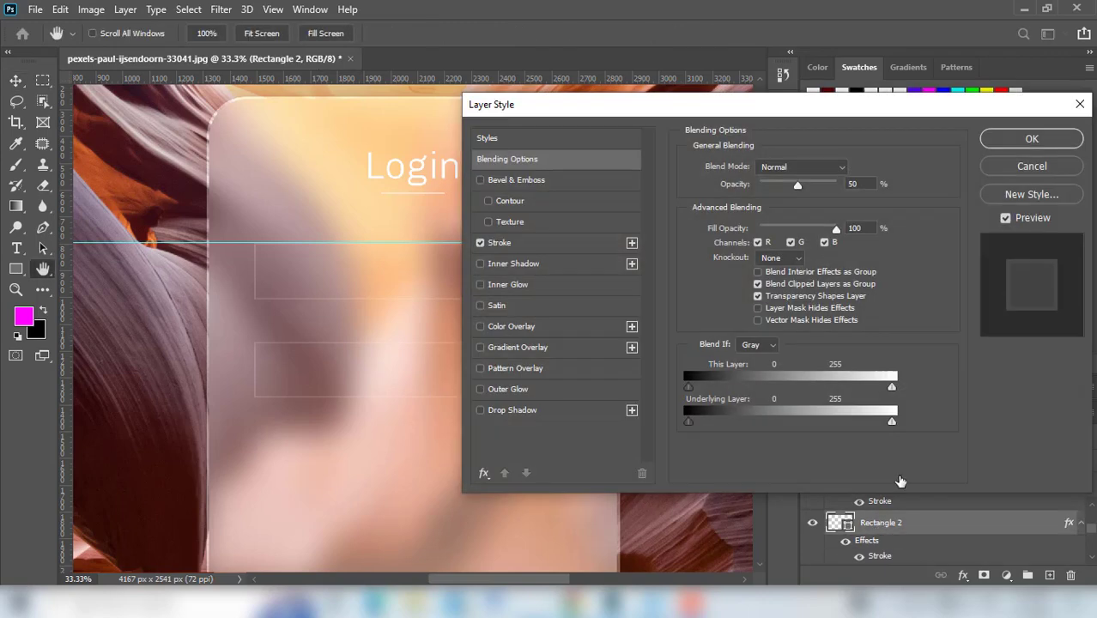
pyautogui.click(1026, 166)
pyautogui.doubleClick(881, 522)
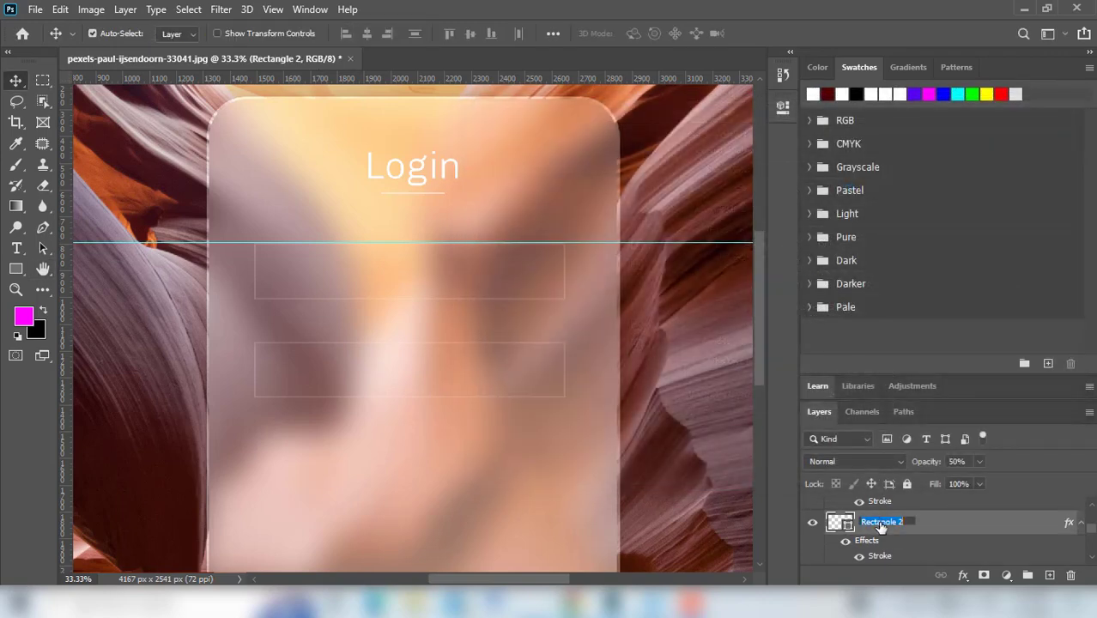
pyautogui.write('1')
pyautogui.press('Return')
# Move layer 1 higher in the stack and add an empty Layer 1 above layer 2
pyautogui.click(812, 524)
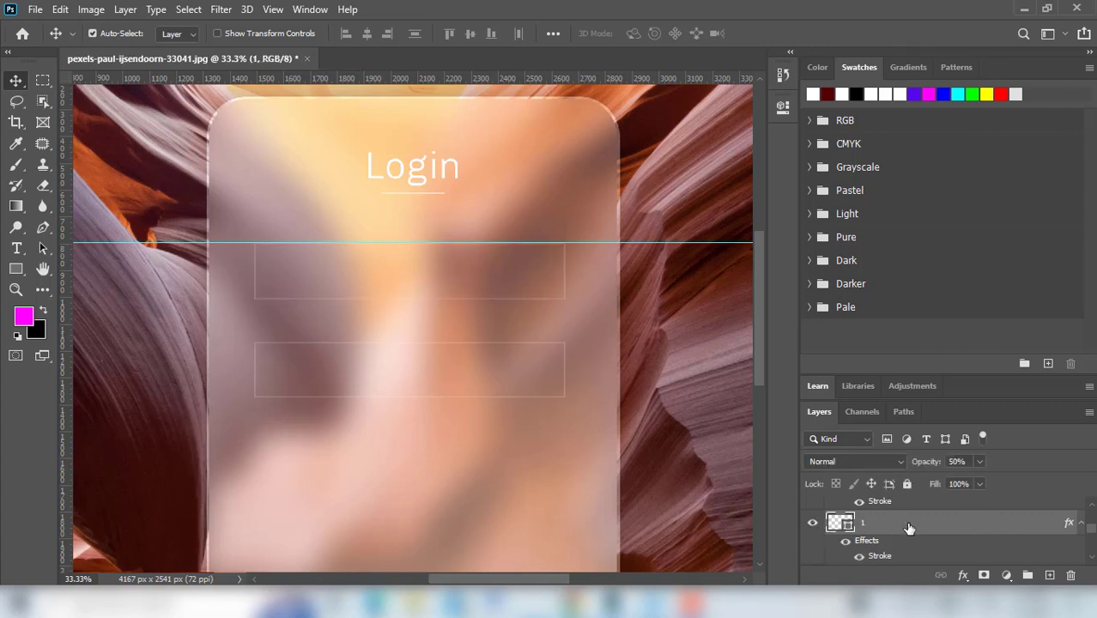
pyautogui.moveTo(910, 528); pyautogui.dragTo(921, 520)
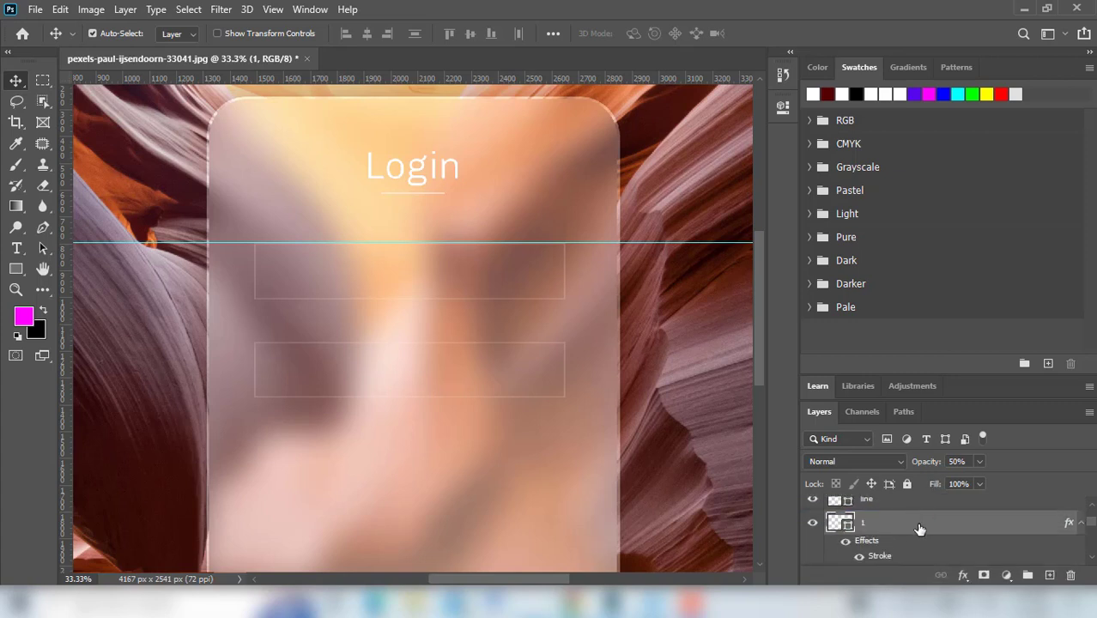
pyautogui.scroll(-1, 1041, 544)
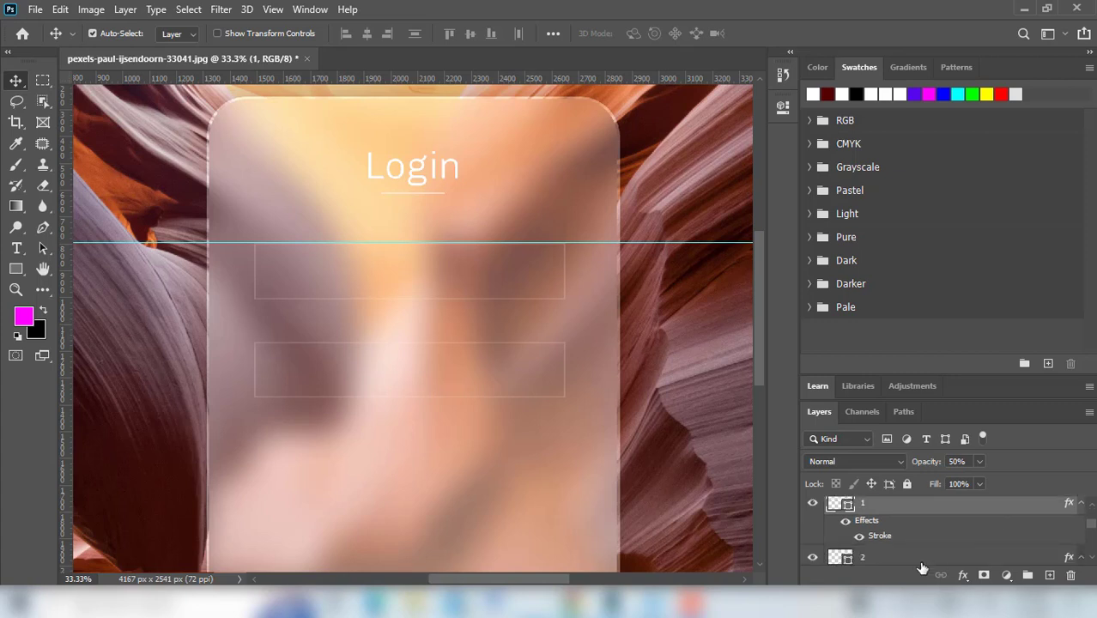
pyautogui.click(1049, 574)
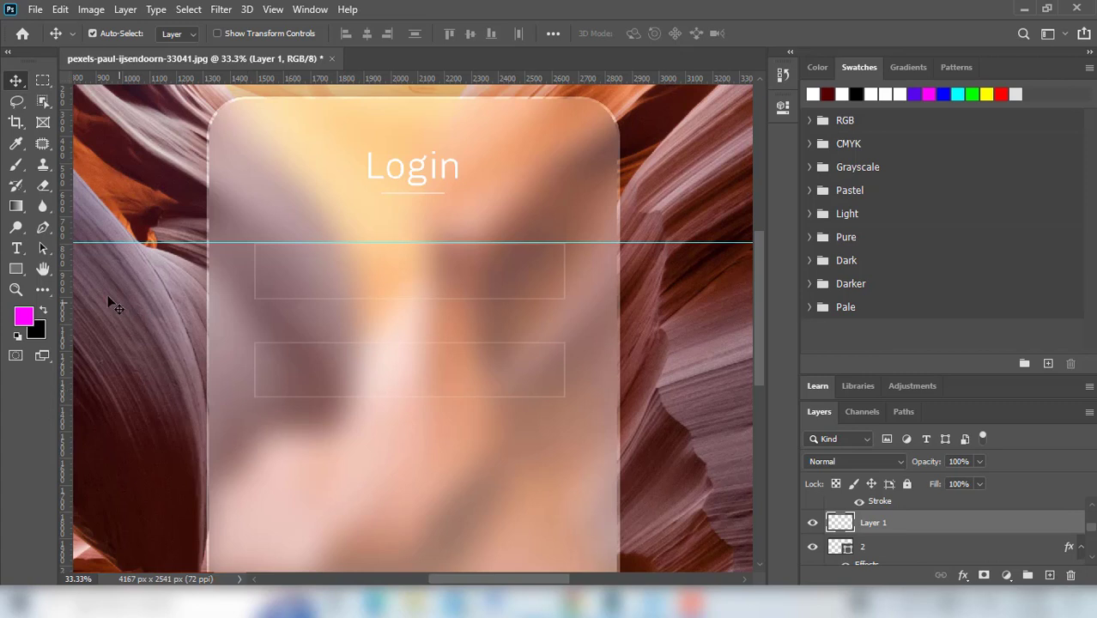
# Type 'Email Adress' in the first field and set it to Thin weight
pyautogui.click(16, 248)
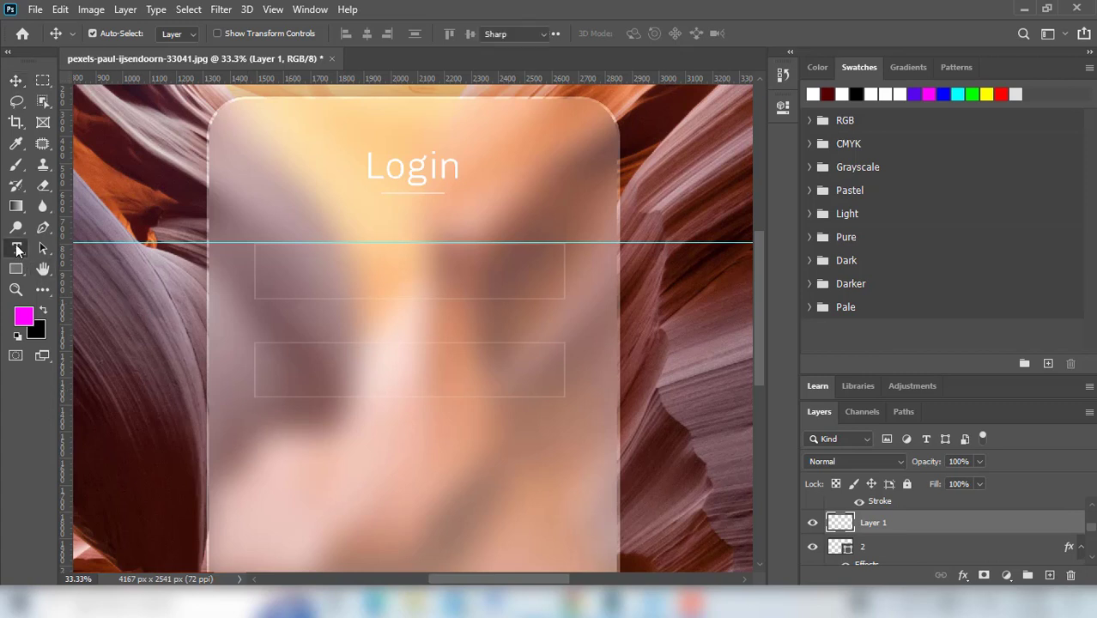
pyautogui.click(296, 268)
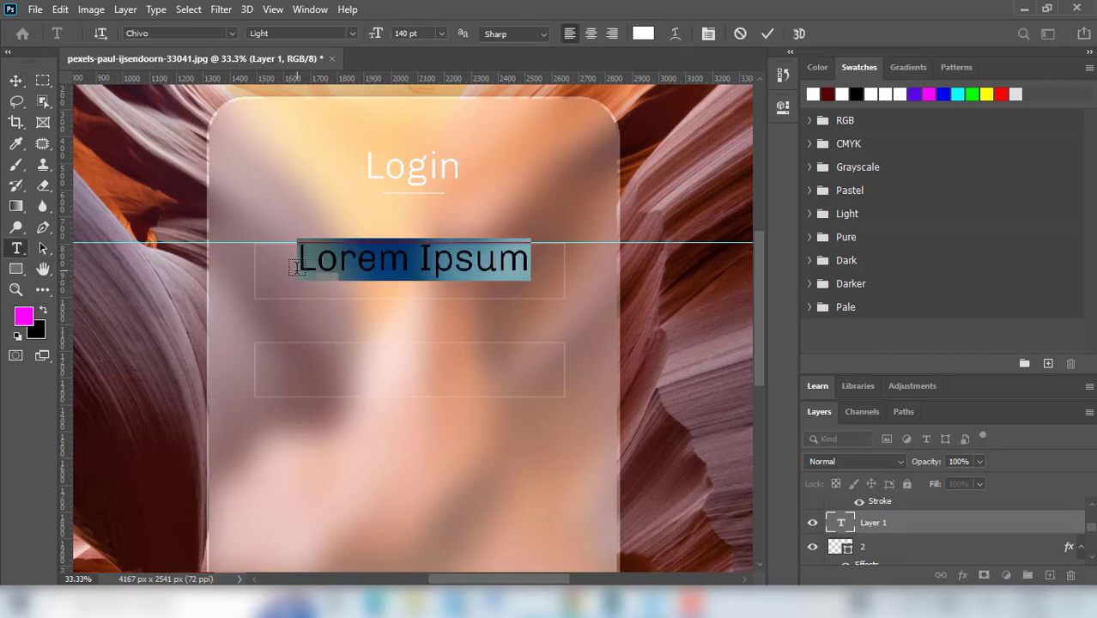
pyautogui.write('Emai')
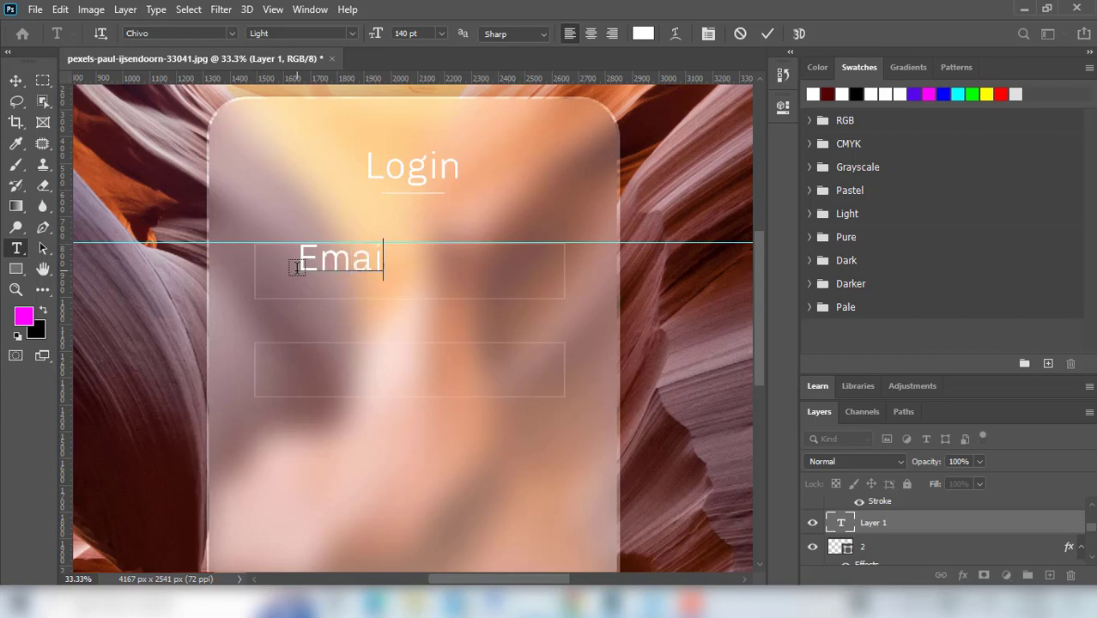
pyautogui.write('l ')
pyautogui.write('Adr')
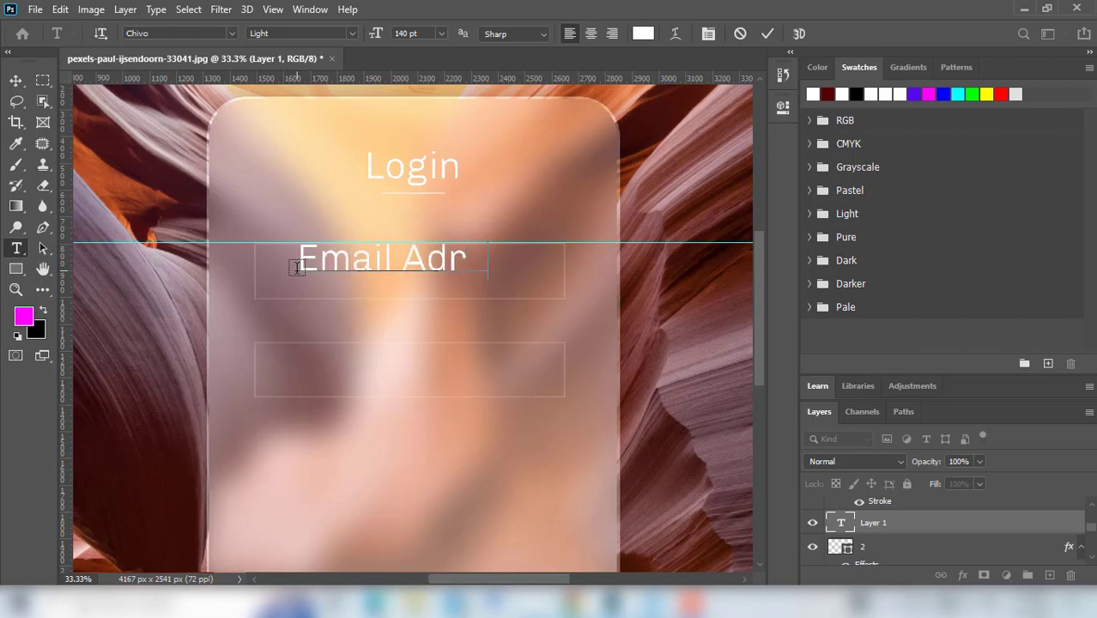
pyautogui.write('ess')
pyautogui.hotkey('ctrl', 'Return')
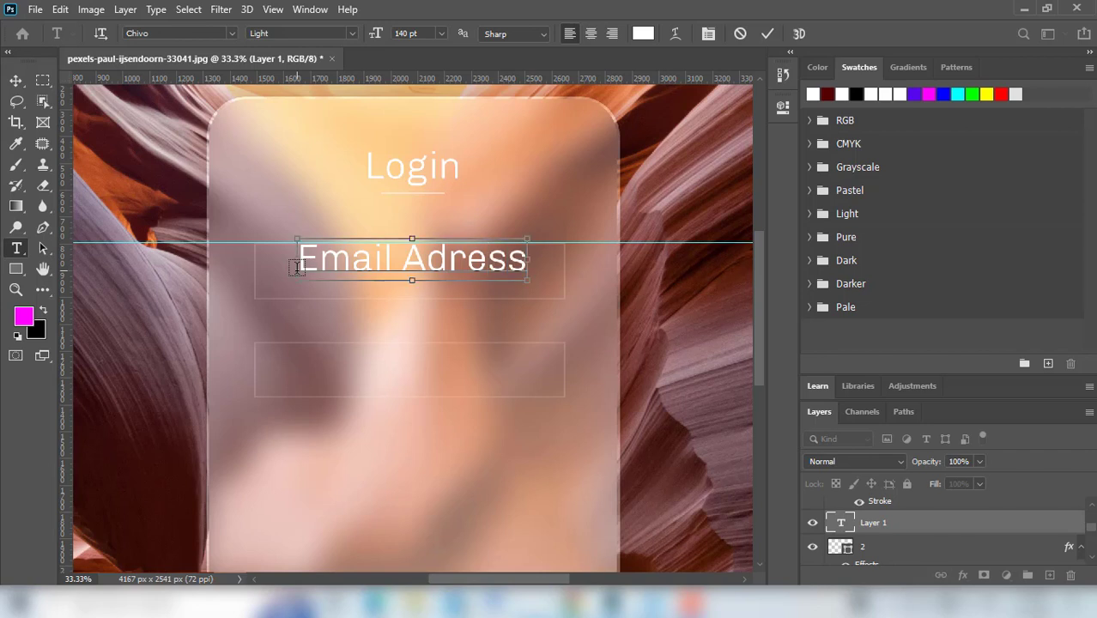
pyautogui.tripleClick(296, 267)
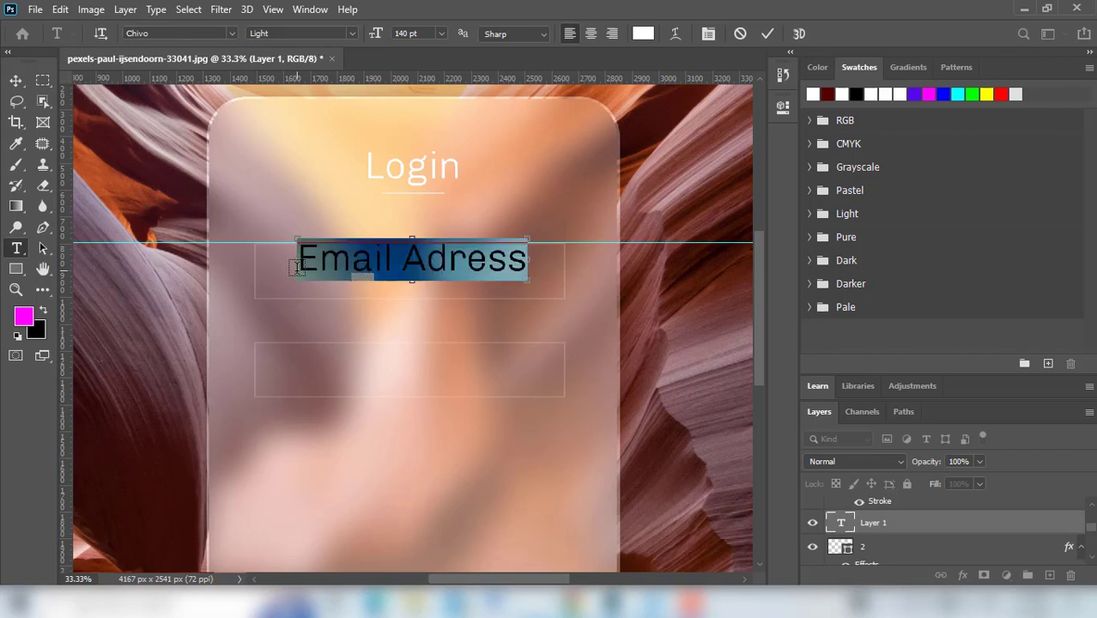
pyautogui.click(351, 32)
pyautogui.click(304, 52)
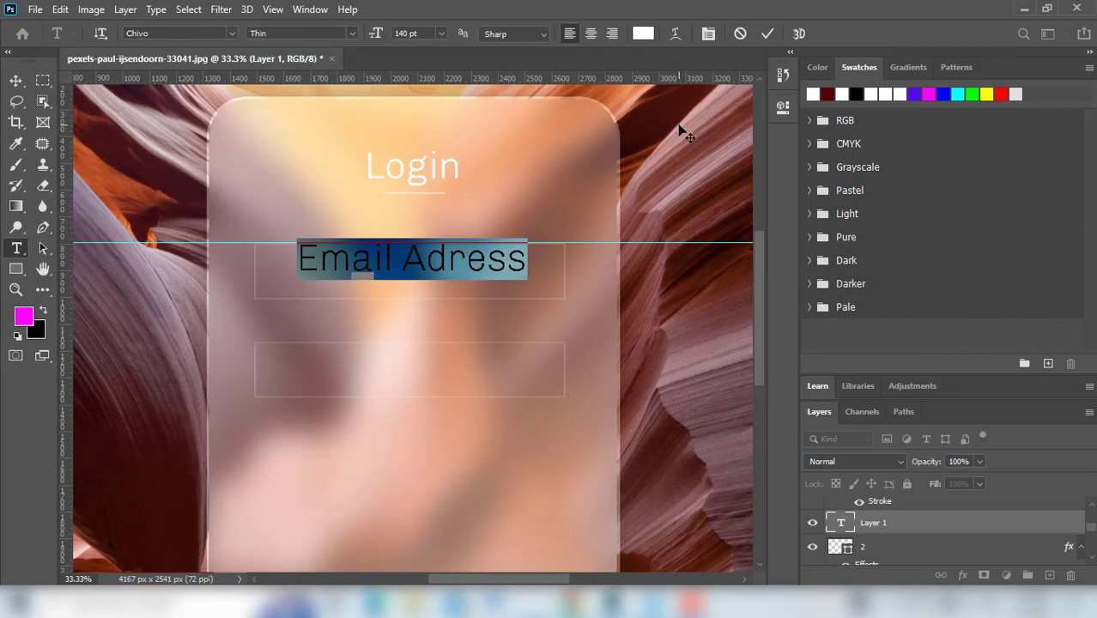
pyautogui.click(770, 33)
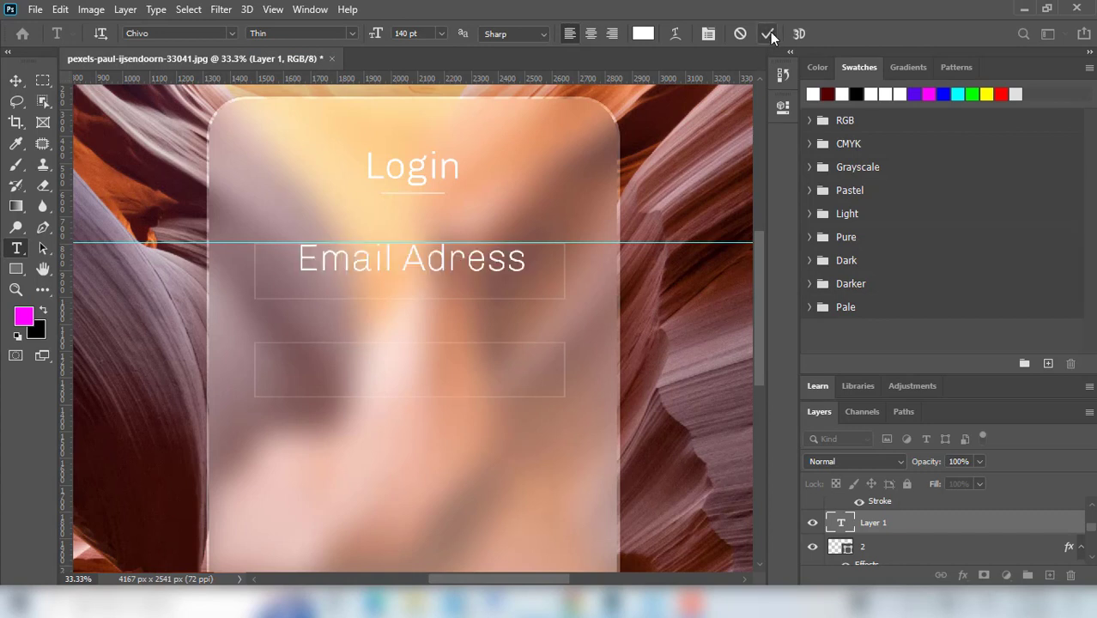
# Fade the Email Adress text layer to 48% opacity
pyautogui.click(979, 462)
pyautogui.moveTo(960, 484); pyautogui.dragTo(942, 483)
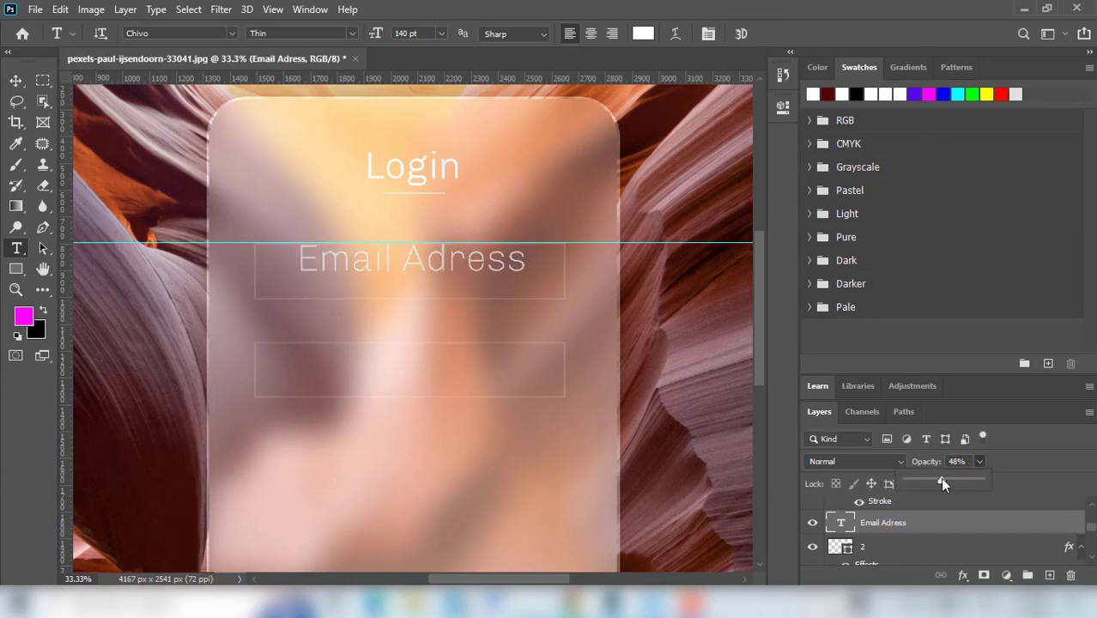
pyautogui.click(979, 462)
# Set the placeholder layer to 50% opacity and its font size to 70 pt
pyautogui.write('50')
pyautogui.press('Return')
pyautogui.click(426, 31)
pyautogui.write('70')
pyautogui.press('Return')
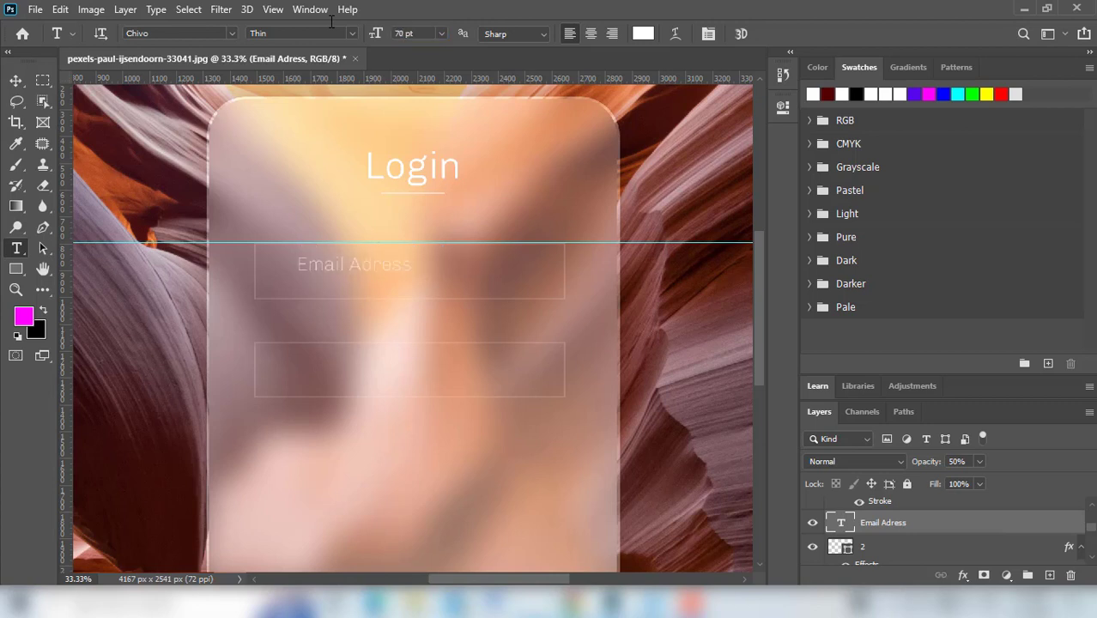
# Reopen the Email Adress text for editing and select all of it
pyautogui.click(16, 80)
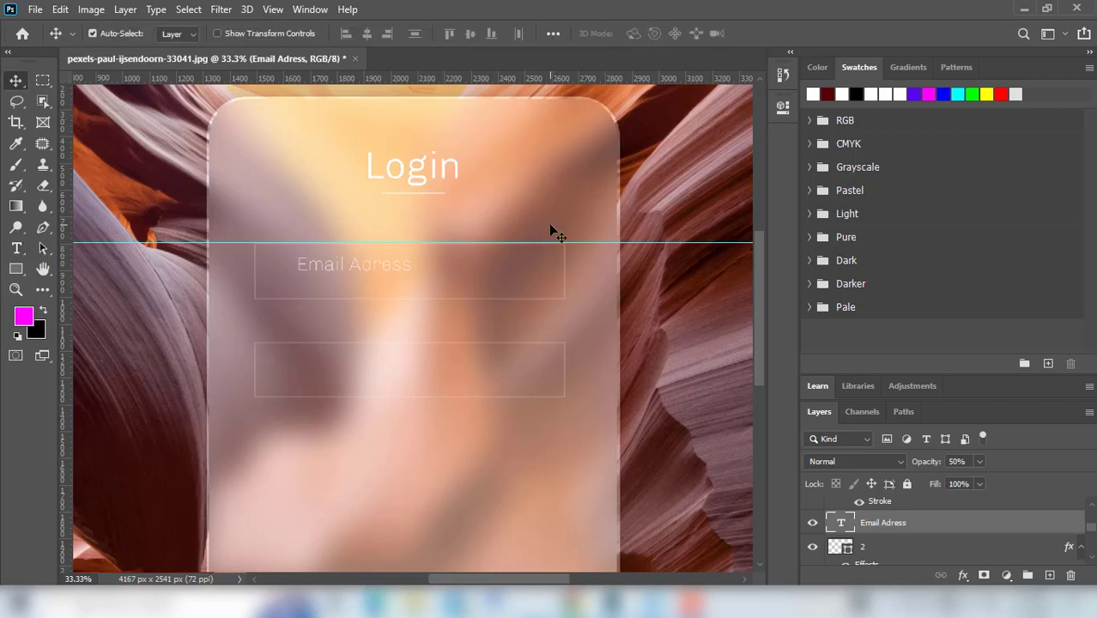
pyautogui.press('t')
pyautogui.click(382, 264)
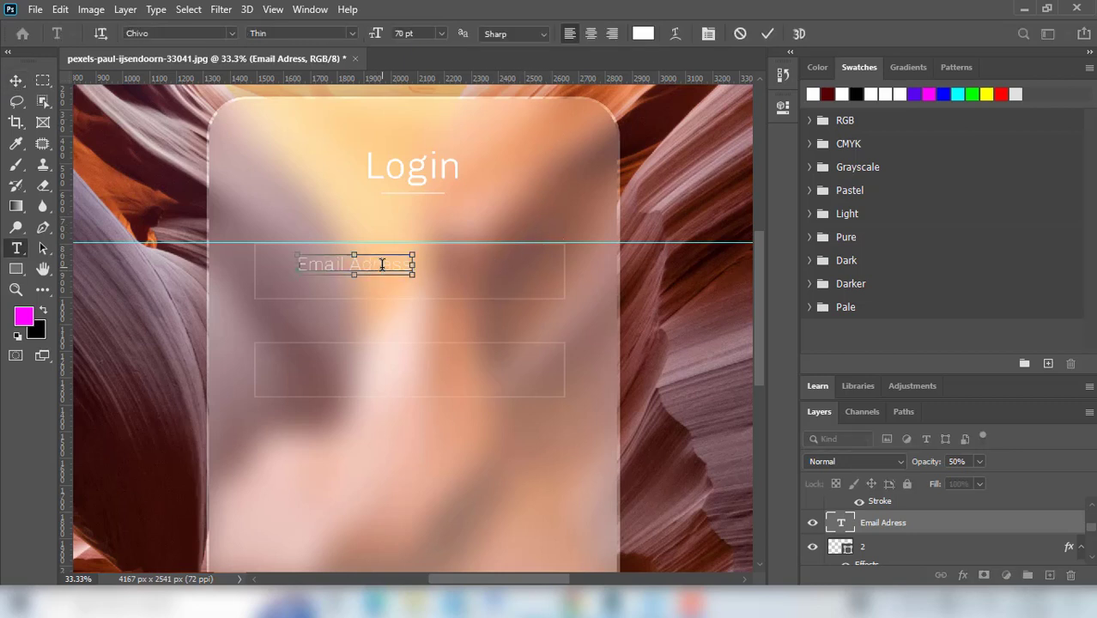
pyautogui.hotkey('ctrl', 'a')
# Change the selected Email Adress text to 100 pt and commit the edit
pyautogui.click(403, 33)
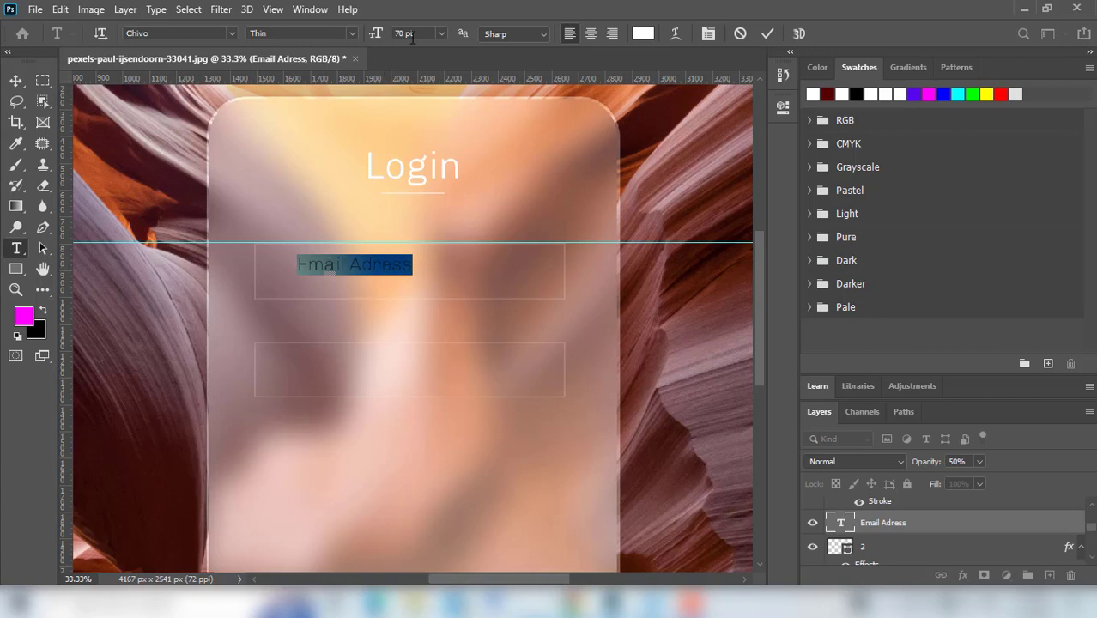
pyautogui.write('10')
pyautogui.write('0')
pyautogui.press('Return')
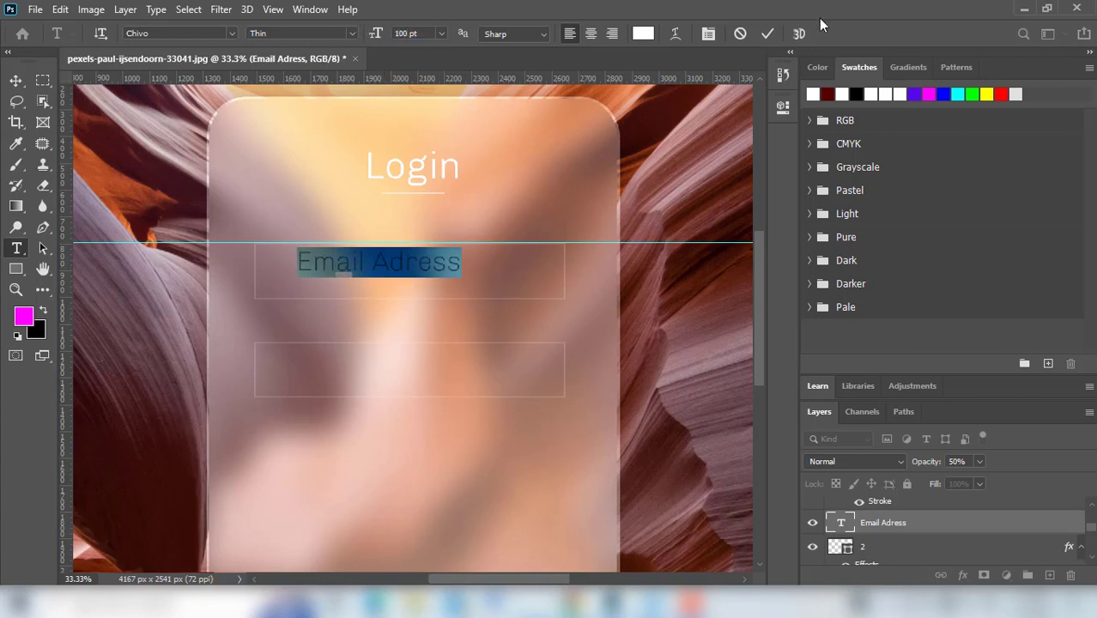
pyautogui.click(768, 34)
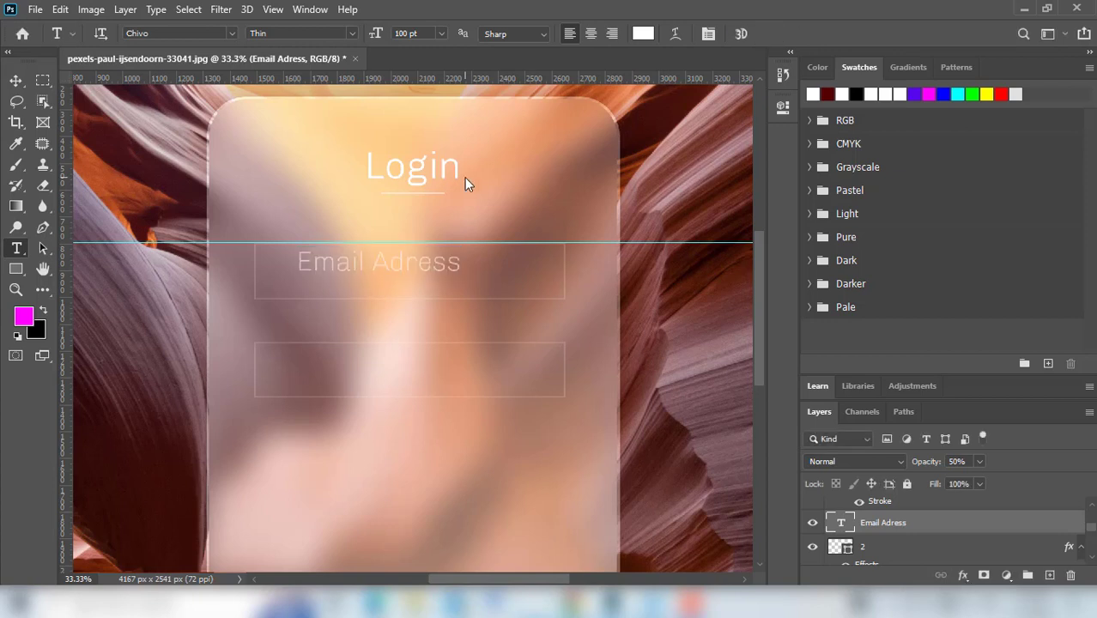
pyautogui.click(15, 80)
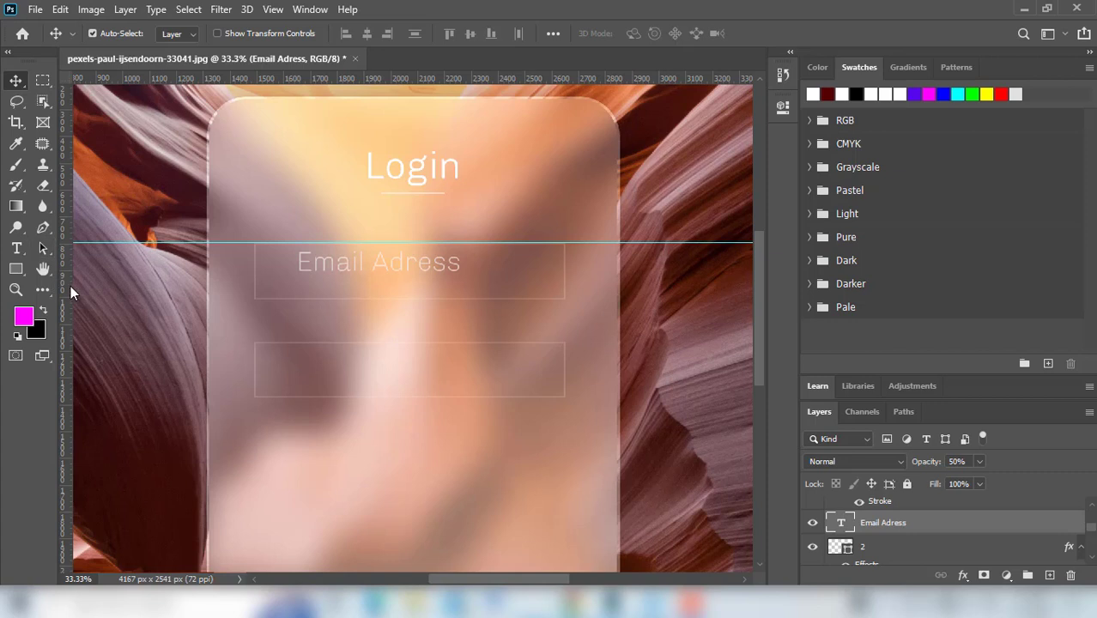
# Place a vertical guide inside the fields' left edge and nudge Email Adress down-left onto it
pyautogui.moveTo(67, 286); pyautogui.dragTo(282, 332)
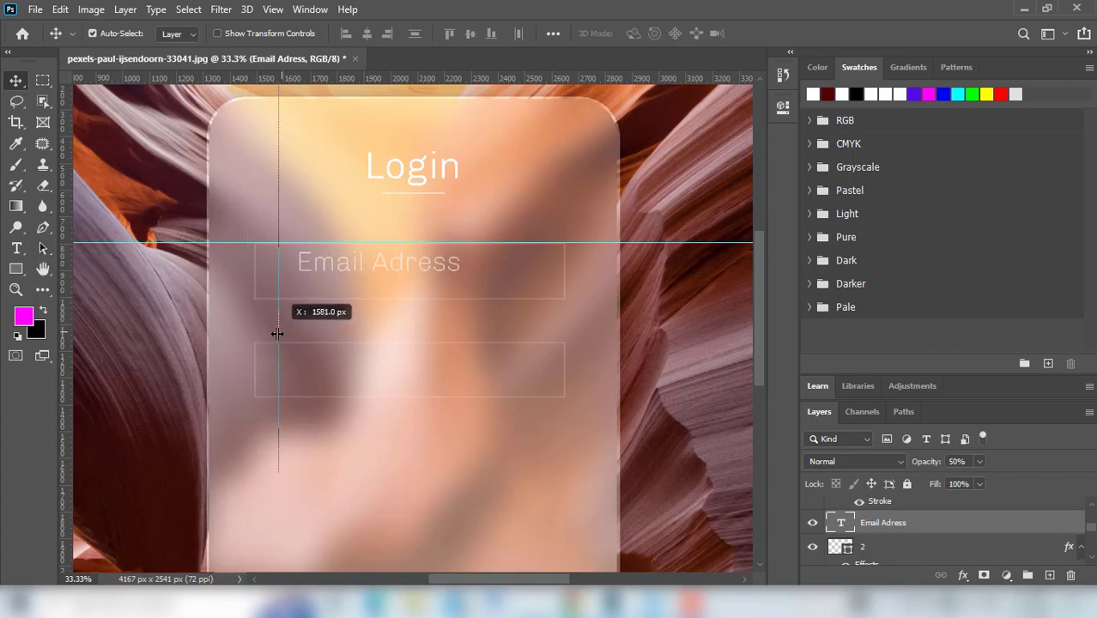
pyautogui.moveTo(281, 332); pyautogui.dragTo(276, 332)
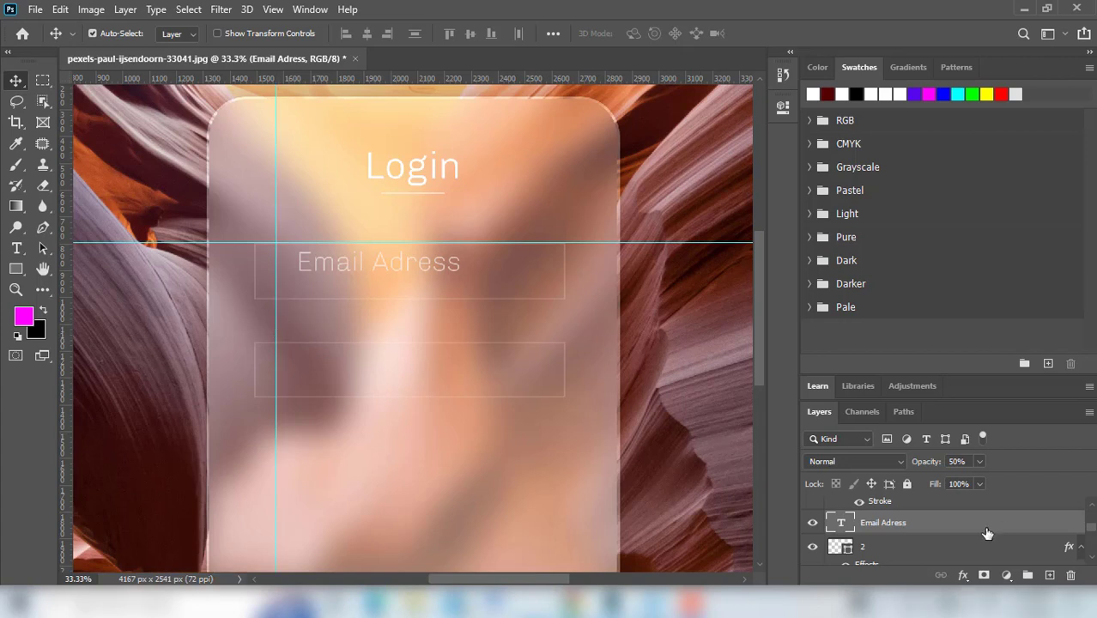
pyautogui.hotkey('ctrl', 't')
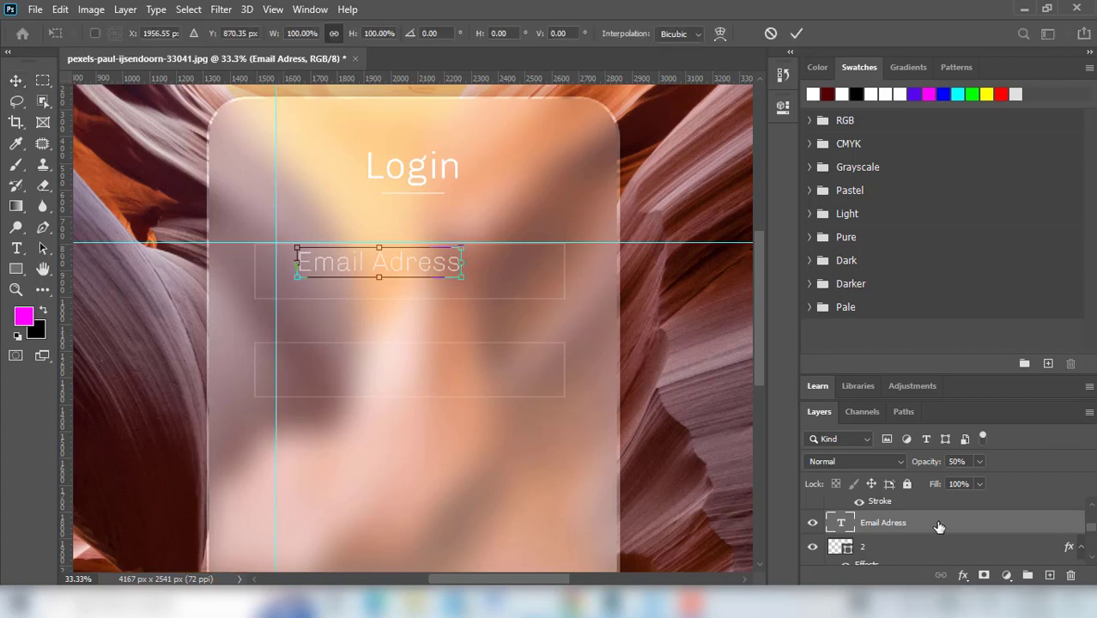
pyautogui.press('Down')
pyautogui.press('Down')
pyautogui.press('Down')
pyautogui.press('Down')
pyautogui.press('Down')
pyautogui.press('Down')
pyautogui.press('Down')
pyautogui.press('Down')
pyautogui.press('Down')
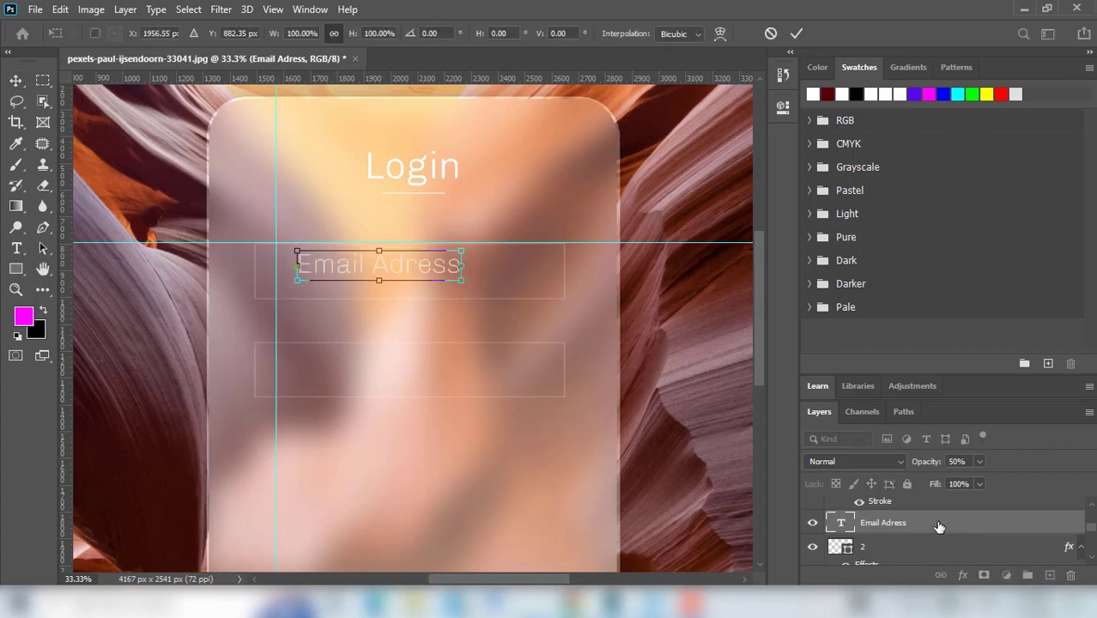
pyautogui.press('Down')
pyautogui.press('Down')
pyautogui.press('Down')
pyautogui.press('Down')
pyautogui.press('Down')
pyautogui.press('Down')
pyautogui.press('Down')
pyautogui.press('Down')
pyautogui.press('Down')
pyautogui.press('Down')
pyautogui.press('Down')
pyautogui.press('Down')
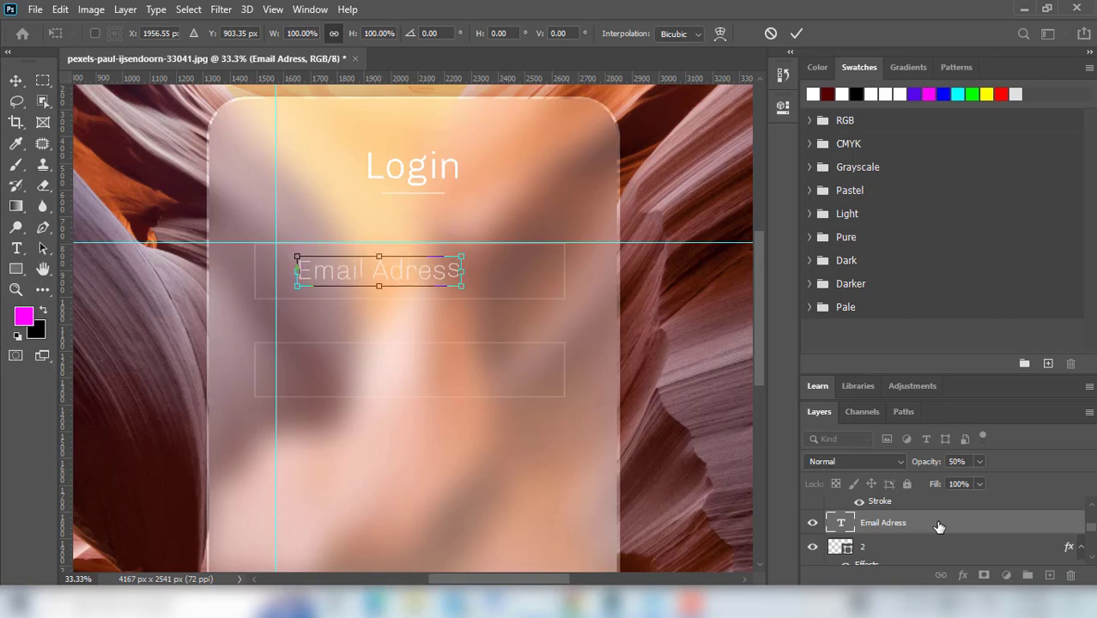
pyautogui.press('Down')
pyautogui.press('Down')
pyautogui.press('Down')
pyautogui.press('Left')
pyautogui.press('Left')
pyautogui.press('Left')
pyautogui.press('Left')
pyautogui.press('Left')
pyautogui.press('Left')
pyautogui.press('Left')
pyautogui.press('Left')
pyautogui.press('Left')
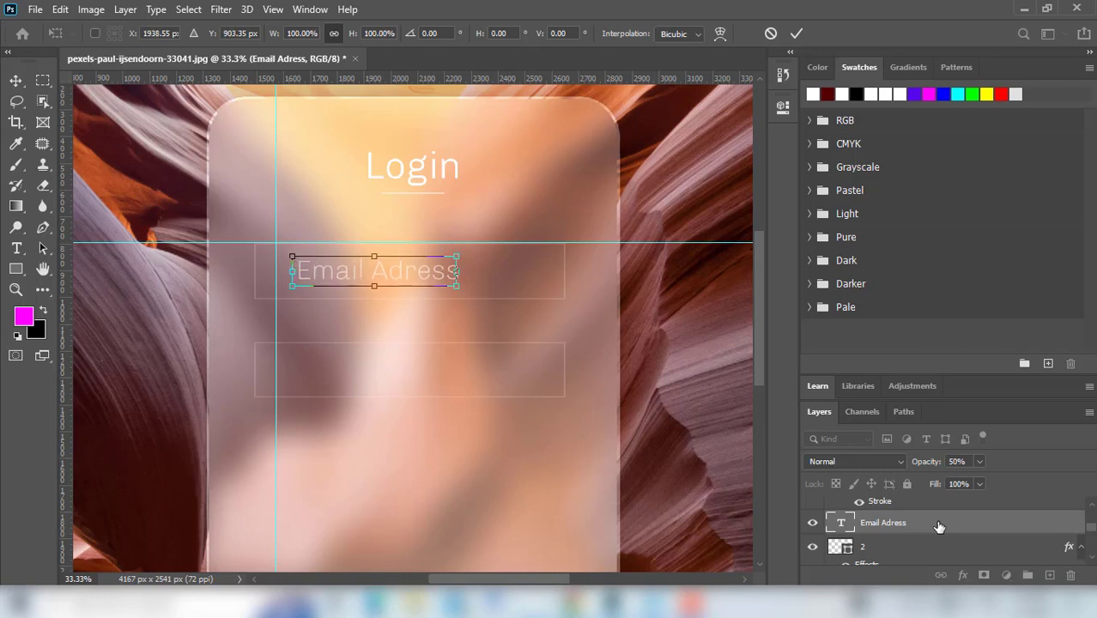
pyautogui.press('Left')
pyautogui.press('Left')
pyautogui.press('Left')
pyautogui.press('Left')
pyautogui.press('Left')
pyautogui.press('Left')
pyautogui.press('Left')
pyautogui.press('Left')
pyautogui.press('Left')
pyautogui.press('Left')
pyautogui.press('Left')
pyautogui.press('Left')
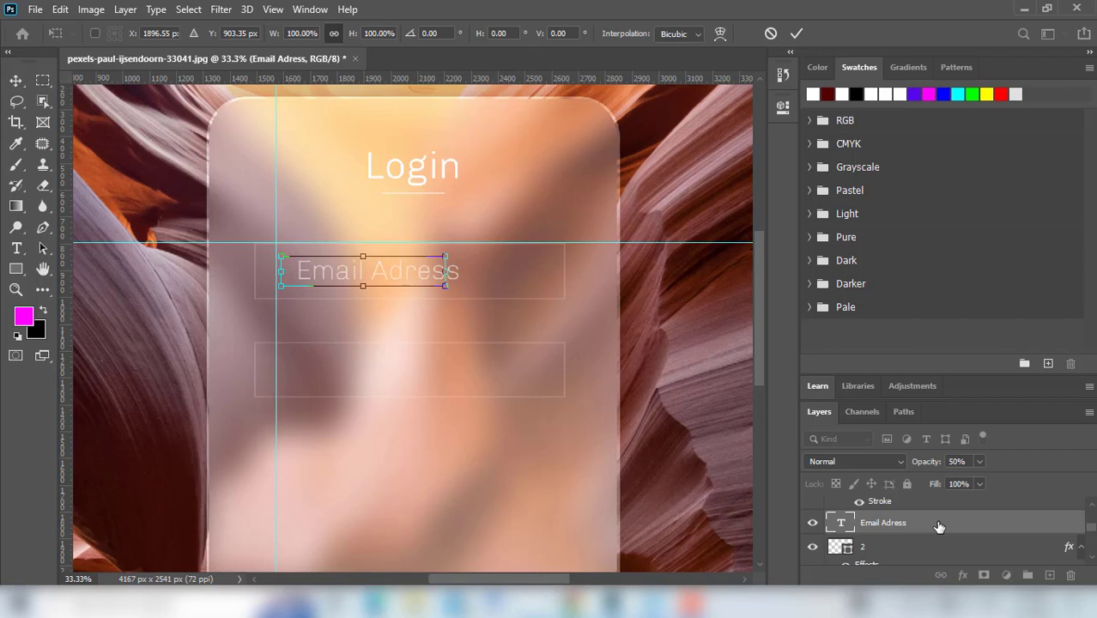
pyautogui.press('Left')
pyautogui.press('Left')
pyautogui.press('Left')
pyautogui.press('Up')
pyautogui.press('Up')
pyautogui.press('Up')
pyautogui.press('Left')
pyautogui.press('Left')
pyautogui.press('Left')
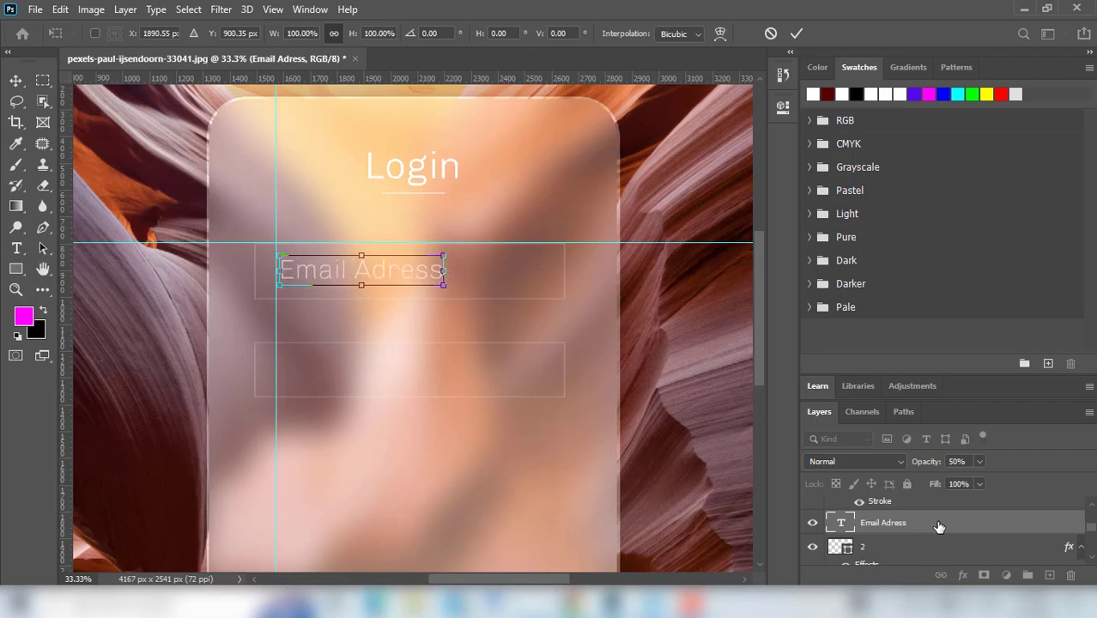
pyautogui.press('Left')
pyautogui.press('Left')
pyautogui.press('Left')
pyautogui.press('Left')
pyautogui.press('Left')
pyautogui.press('Left')
pyautogui.press('Left')
pyautogui.press('Left')
pyautogui.press('Left')
pyautogui.press('Left')
pyautogui.press('Left')
pyautogui.press('Left')
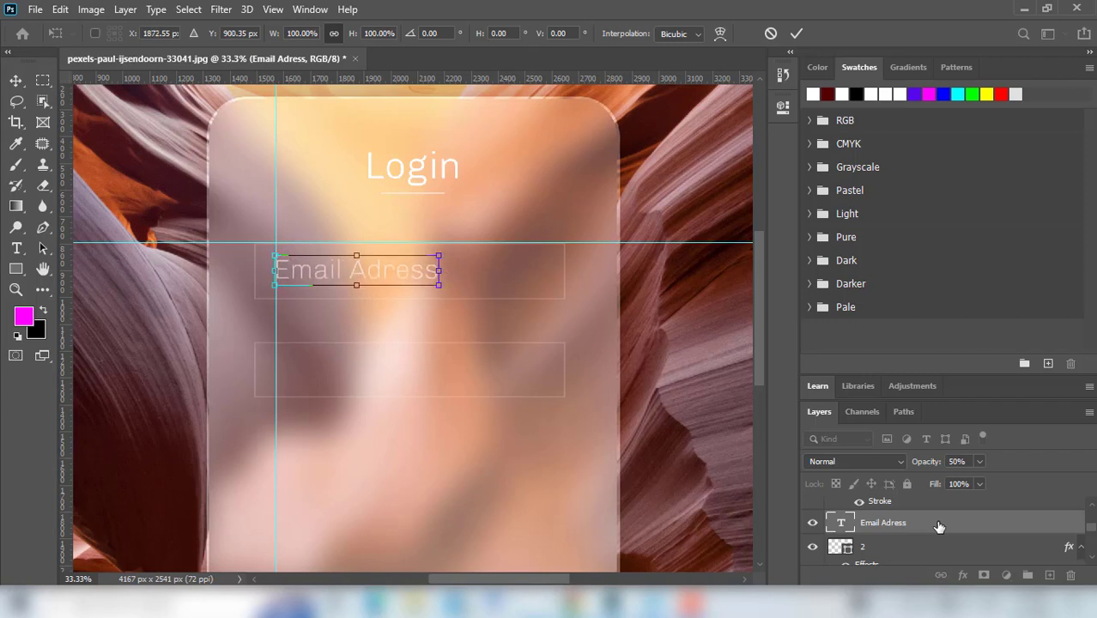
pyautogui.press('Return')
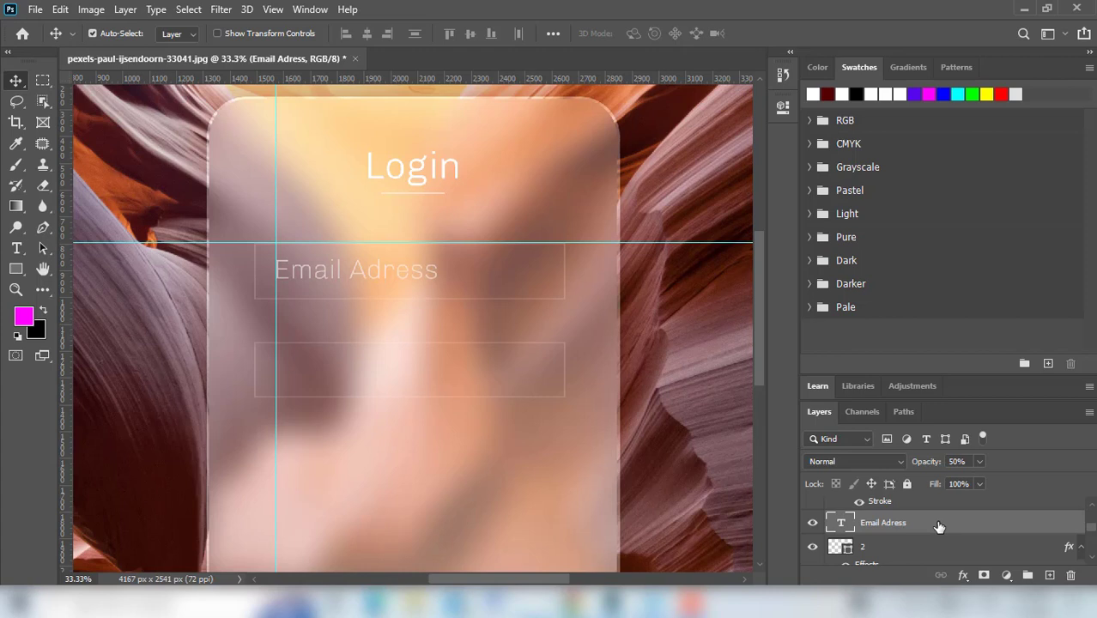
# Identify the lower field box layer, then add an empty layer above Background copy
pyautogui.scroll(-1, 939, 527)
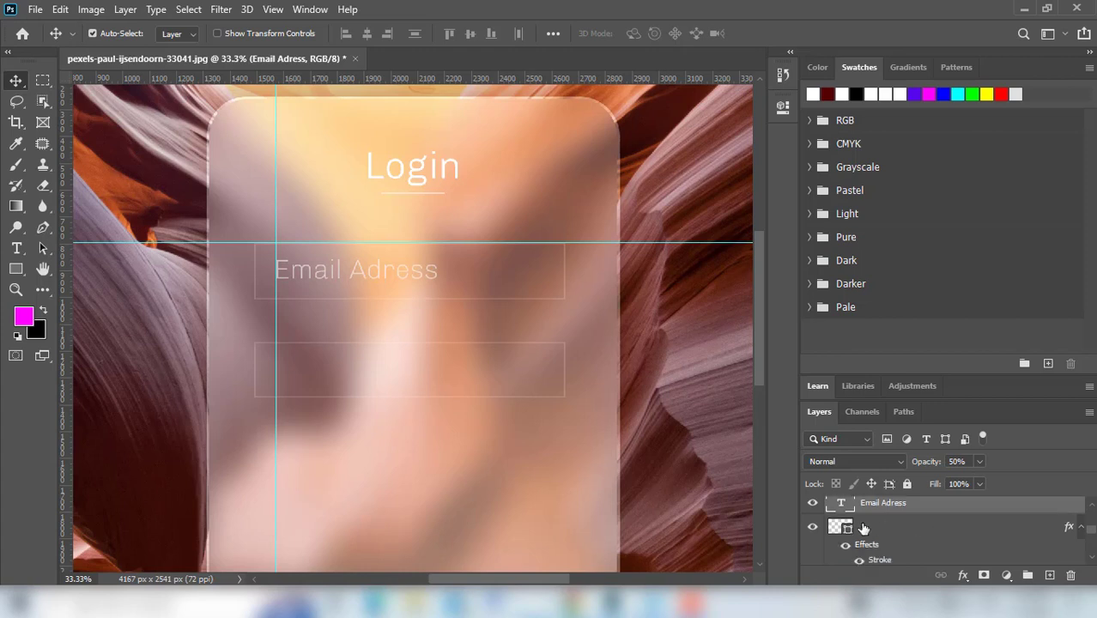
pyautogui.click(824, 531)
pyautogui.click(813, 525)
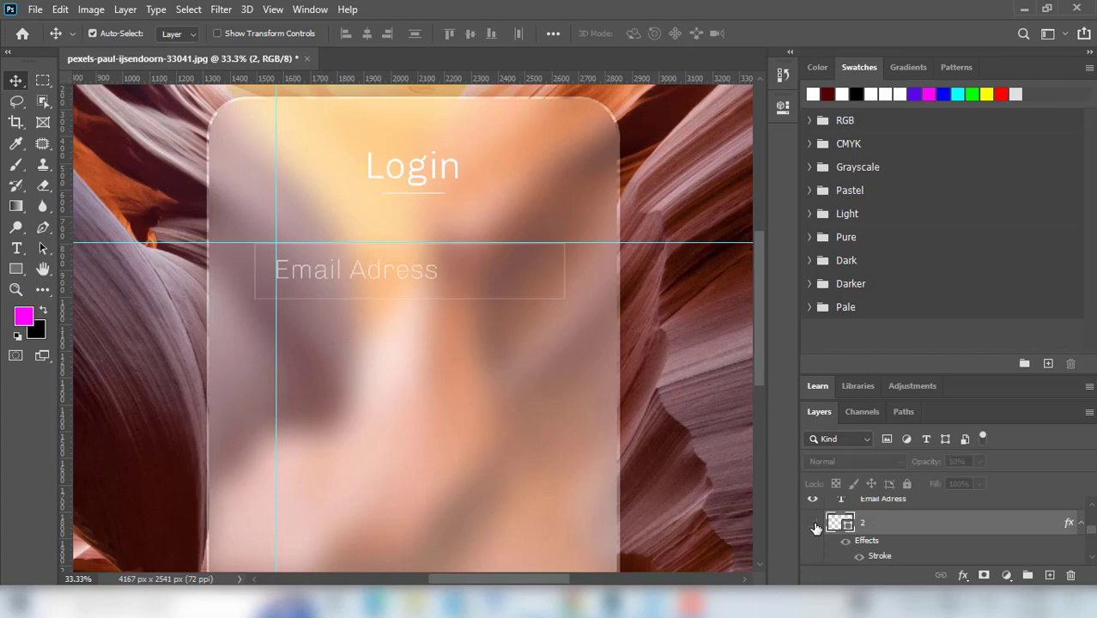
pyautogui.scroll(-1, 907, 528)
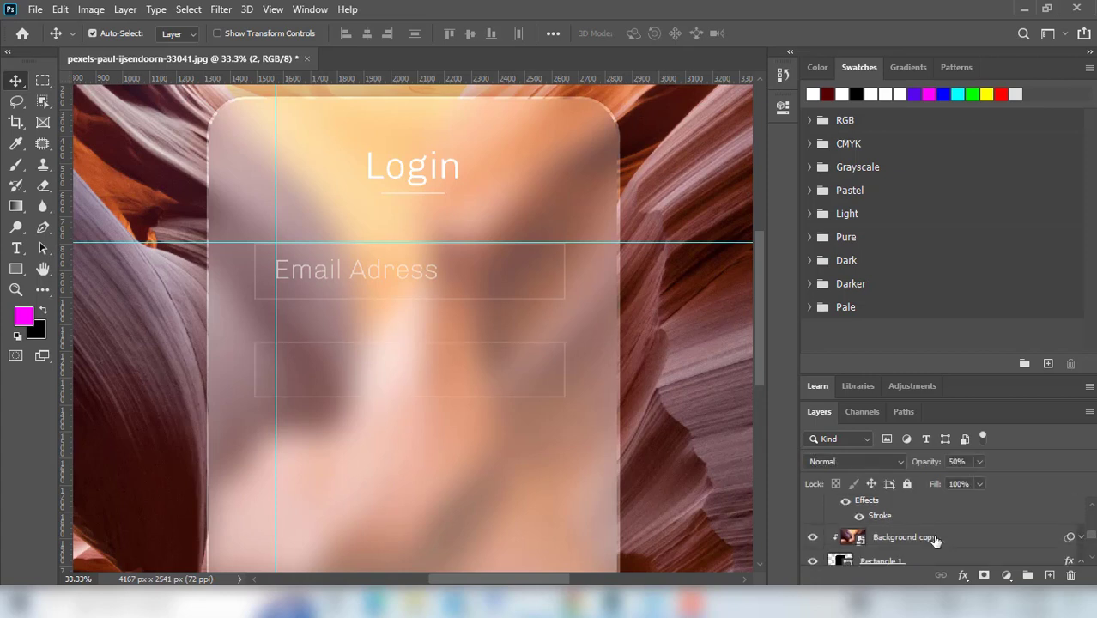
pyautogui.click(936, 541)
pyautogui.click(1049, 575)
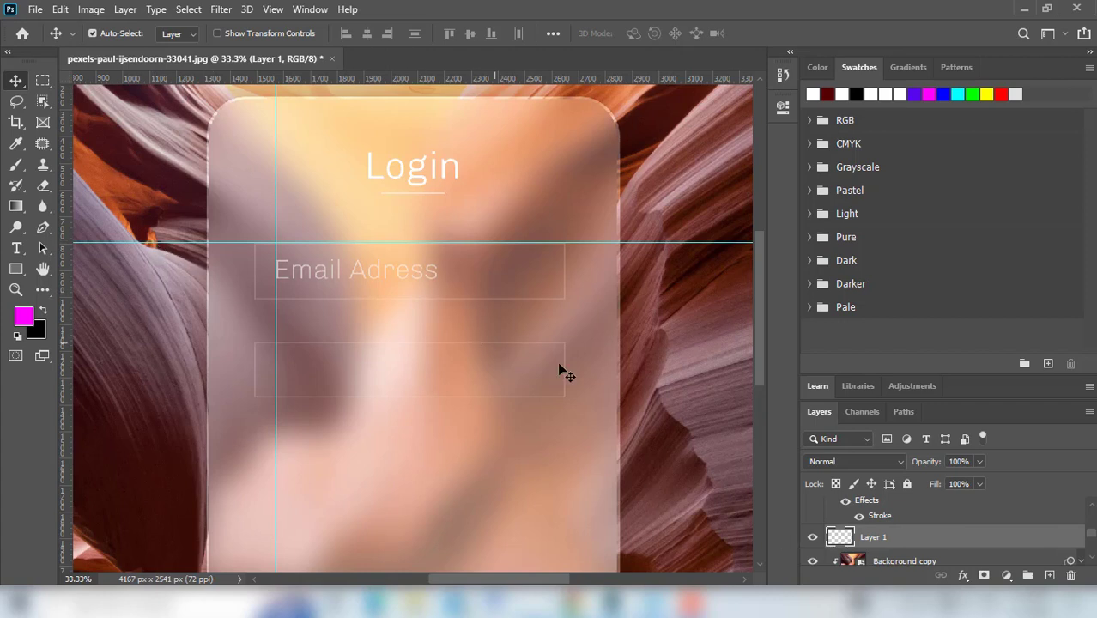
pyautogui.click(18, 249)
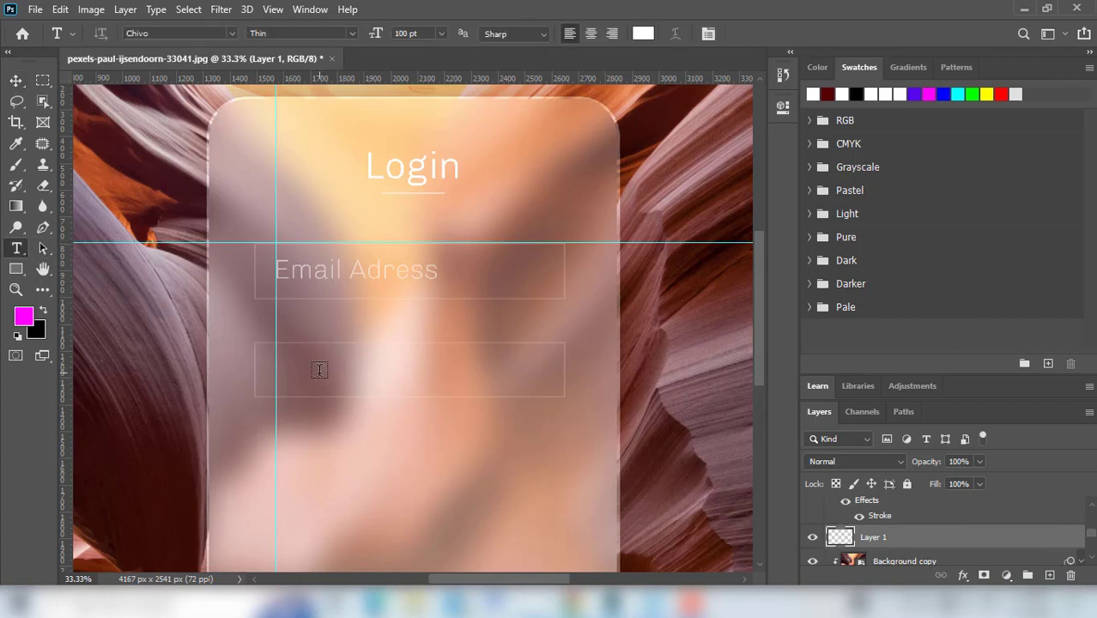
# Type 'Password' in the lower field, keeping Chivo Thin at 100 pt
pyautogui.click(320, 370)
pyautogui.write('P')
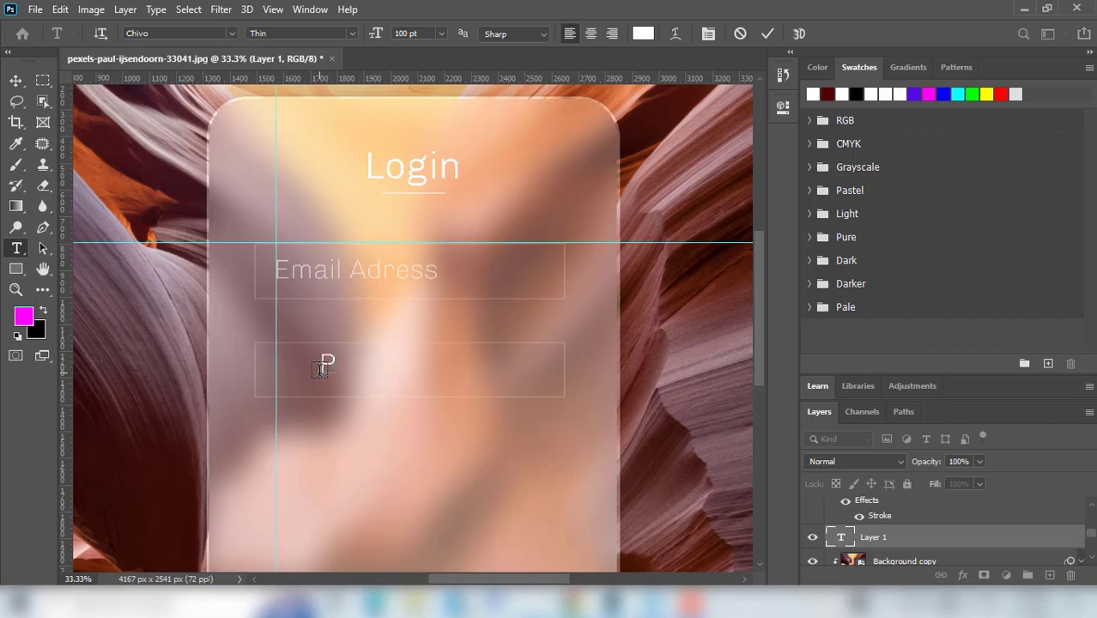
pyautogui.write('asswo')
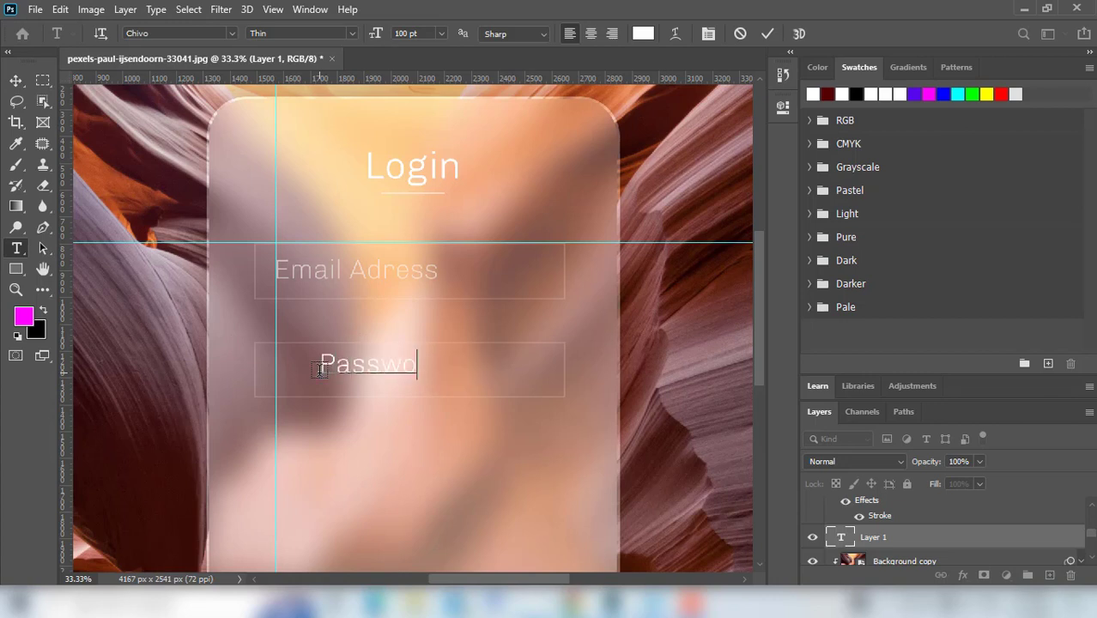
pyautogui.write('rd')
pyautogui.hotkey('ctrl', 'a')
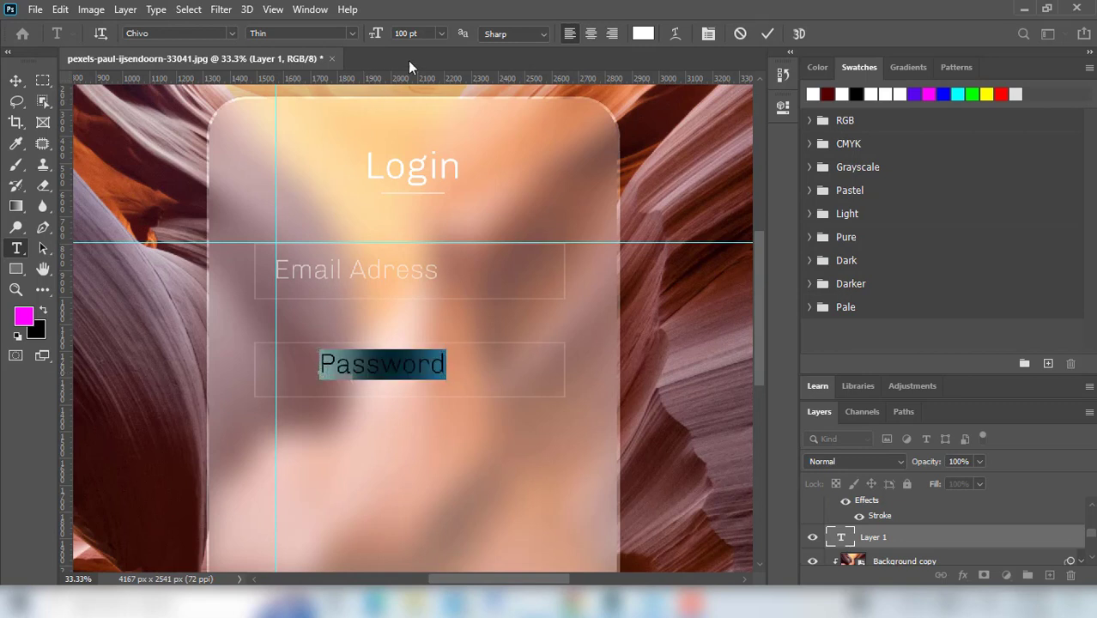
pyautogui.click(406, 33)
pyautogui.click(352, 33)
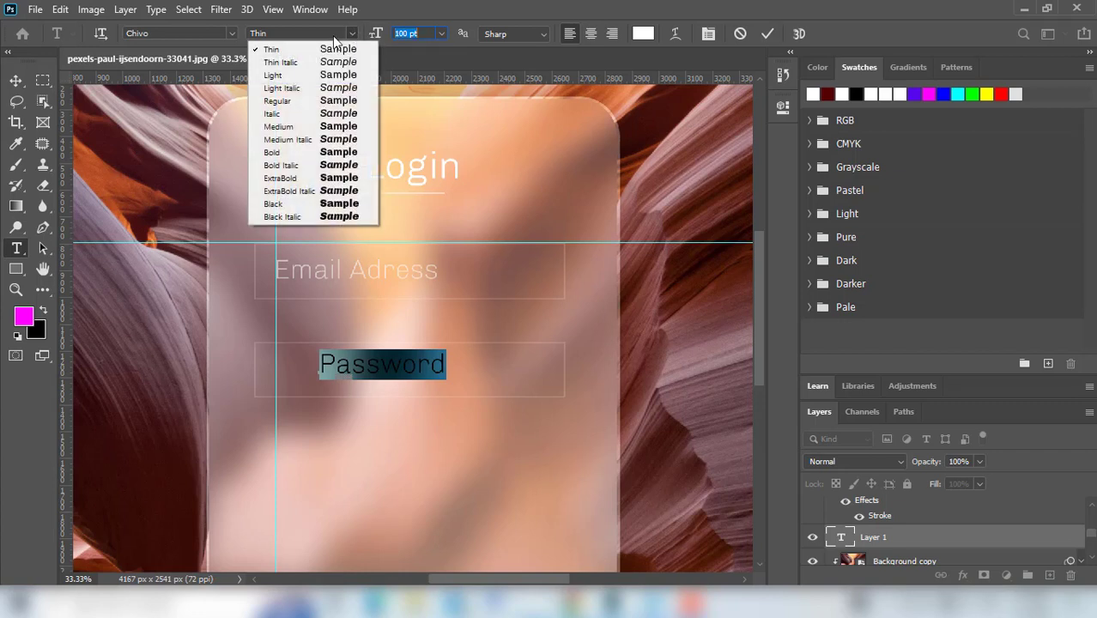
pyautogui.click(262, 46)
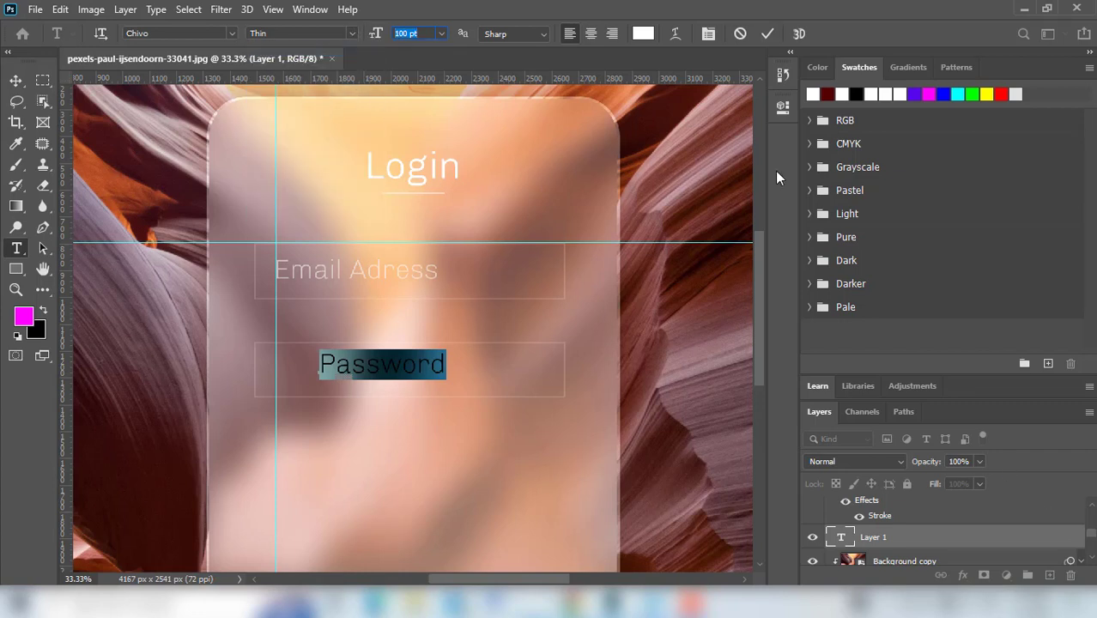
pyautogui.click(766, 33)
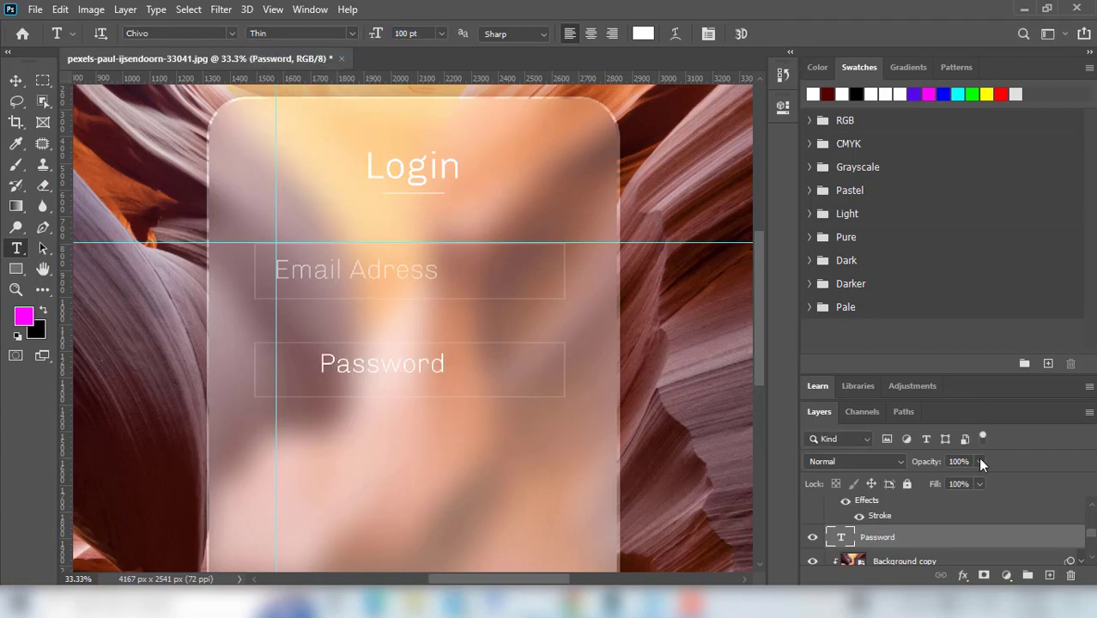
# Fade the Password layer to 50% opacity
pyautogui.click(980, 464)
pyautogui.write('50')
pyautogui.press('Return')
# Select Email Adress with Password and align their left edges
pyautogui.scroll(1, 915, 541)
pyautogui.scroll(1, 914, 541)
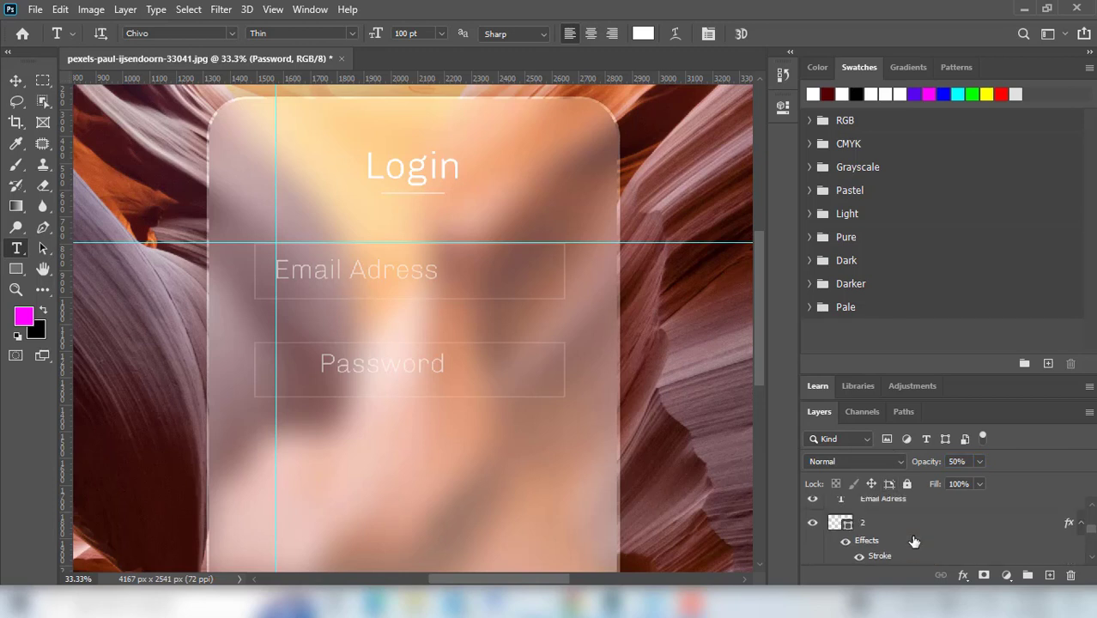
pyautogui.scroll(-1, 915, 540)
pyautogui.scroll(-1, 915, 541)
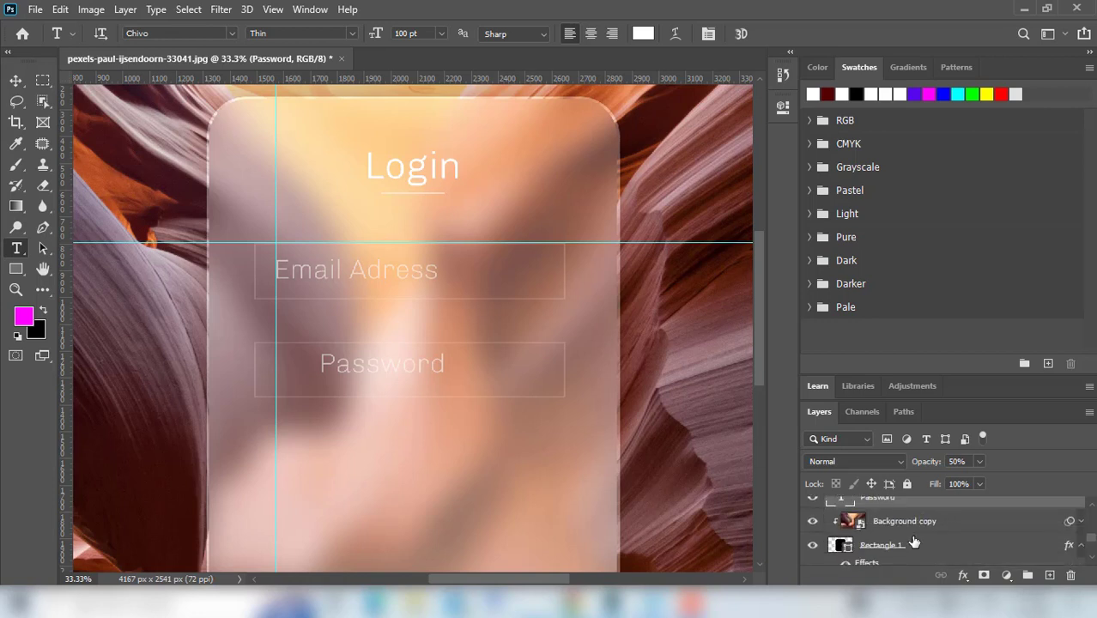
pyautogui.scroll(1, 915, 542)
pyautogui.scroll(1, 914, 542)
pyautogui.scroll(1, 914, 542)
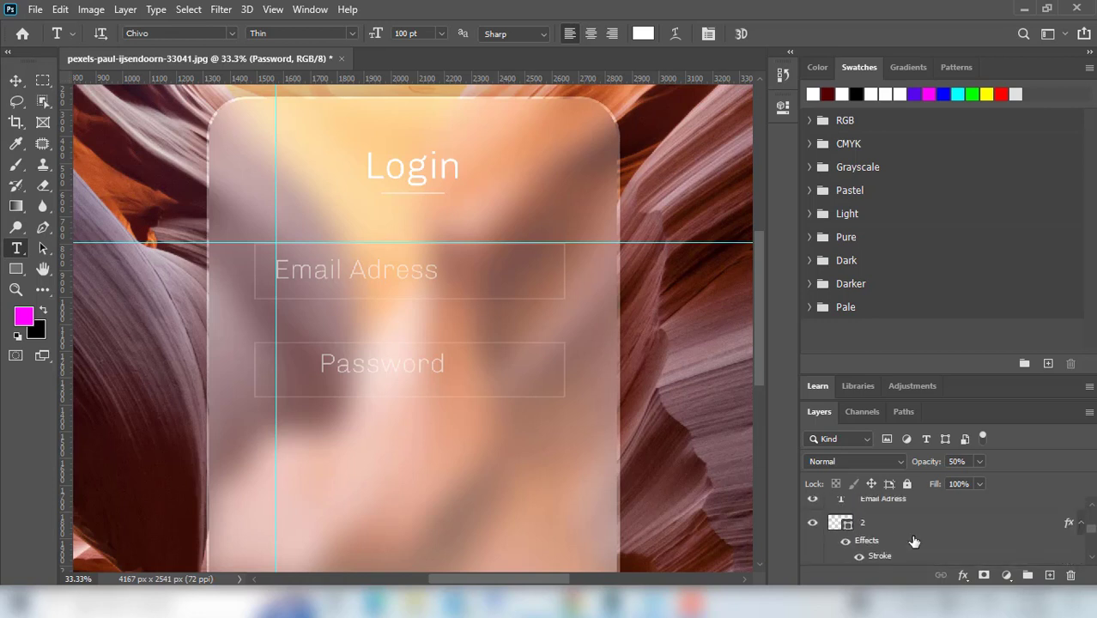
pyautogui.scroll(1, 914, 541)
pyautogui.click(932, 520)
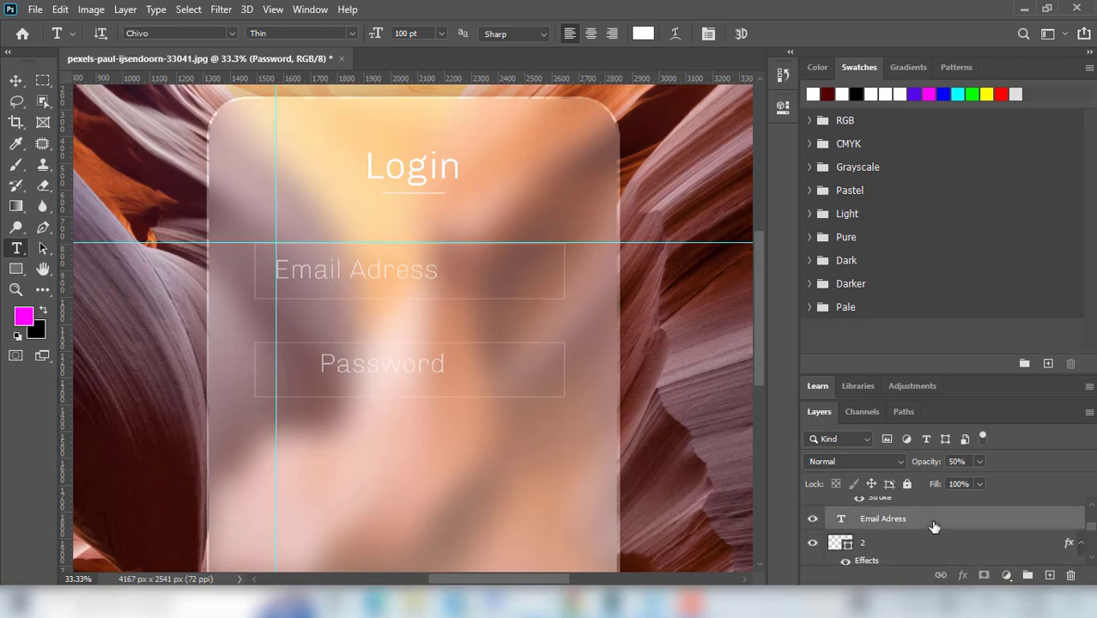
pyautogui.click(16, 80)
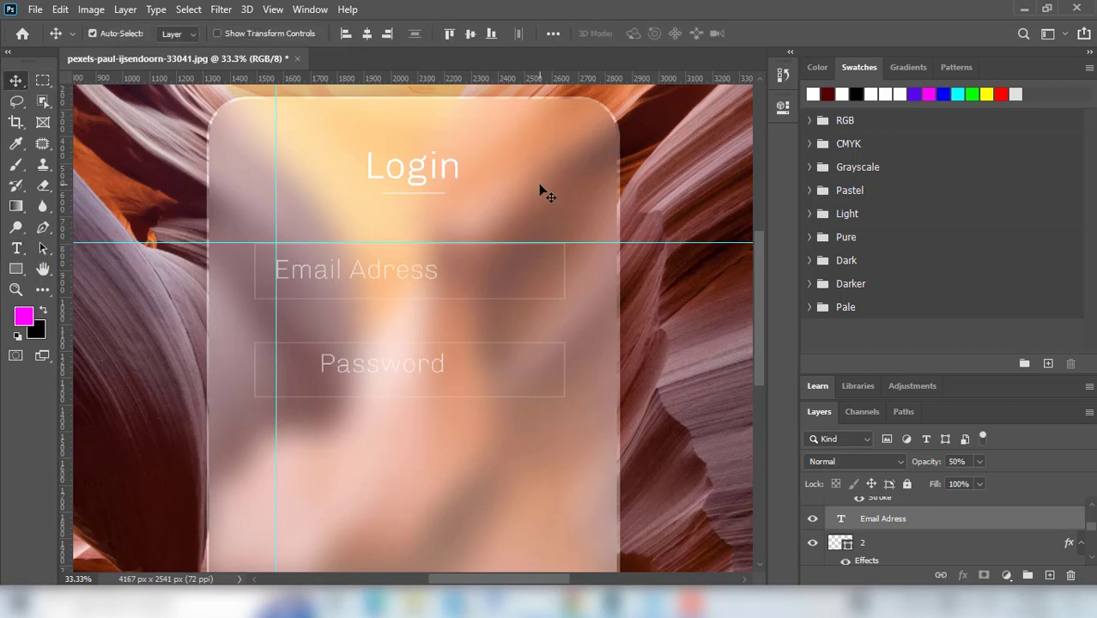
pyautogui.click(343, 35)
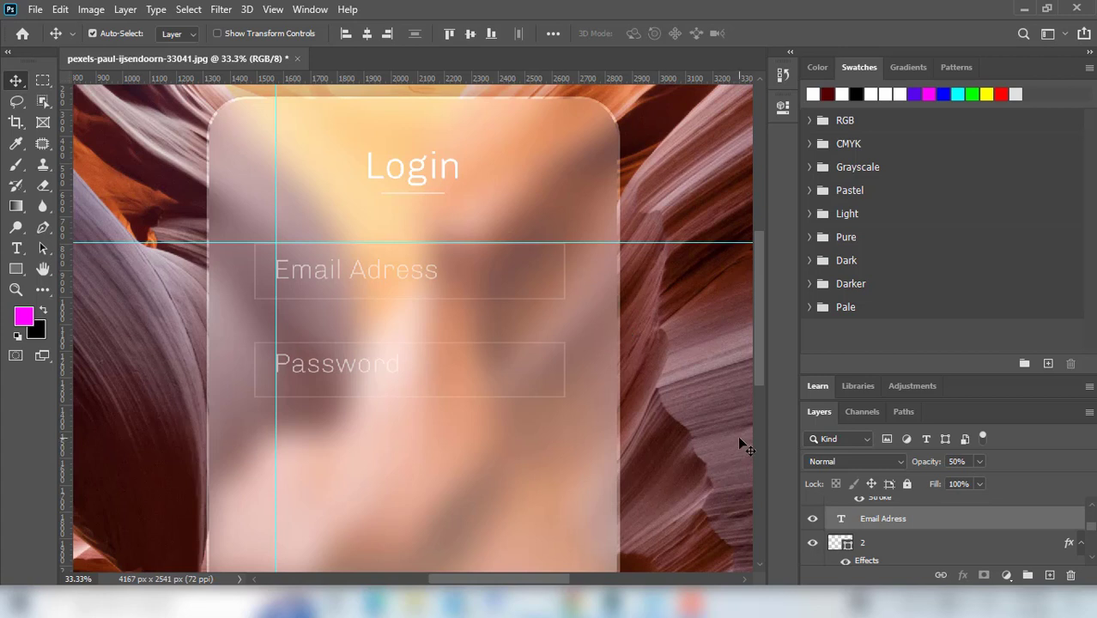
# Try aligning vertical centres, undo it, and reselect the Password layer
pyautogui.click(470, 33)
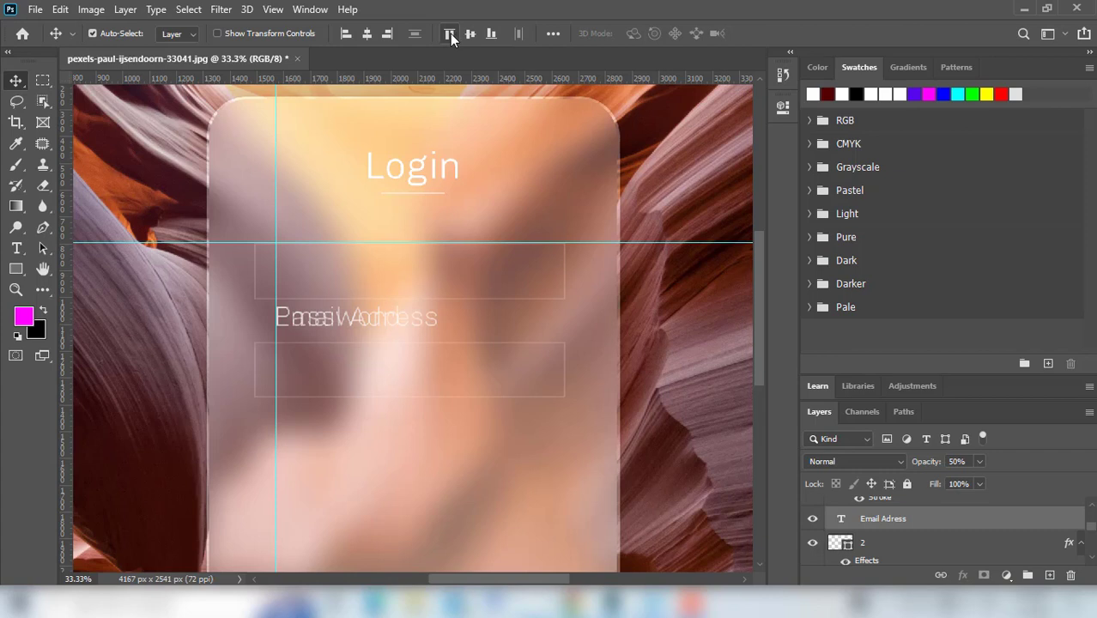
pyautogui.press('ctrl')
pyautogui.hotkey('ctrl', 'z')
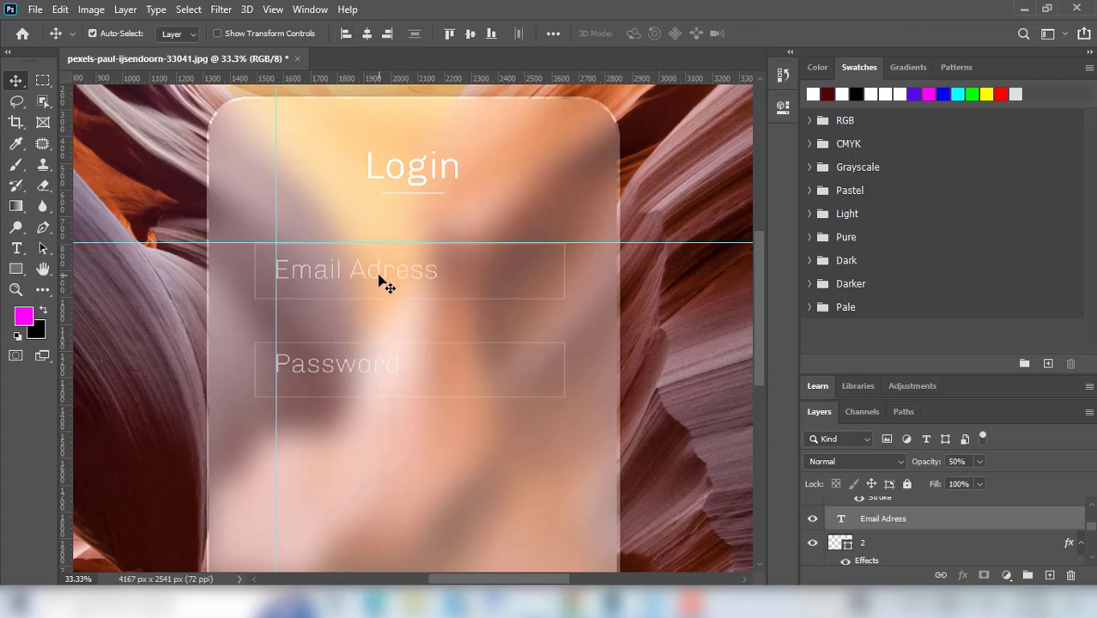
pyautogui.scroll(-2, 934, 531)
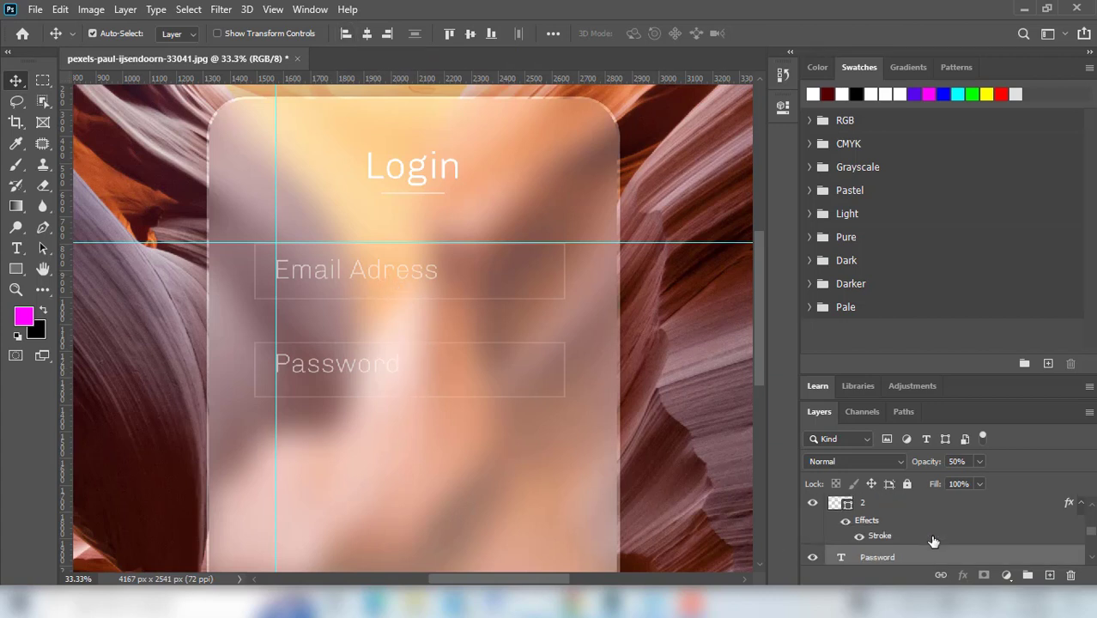
pyautogui.click(934, 554)
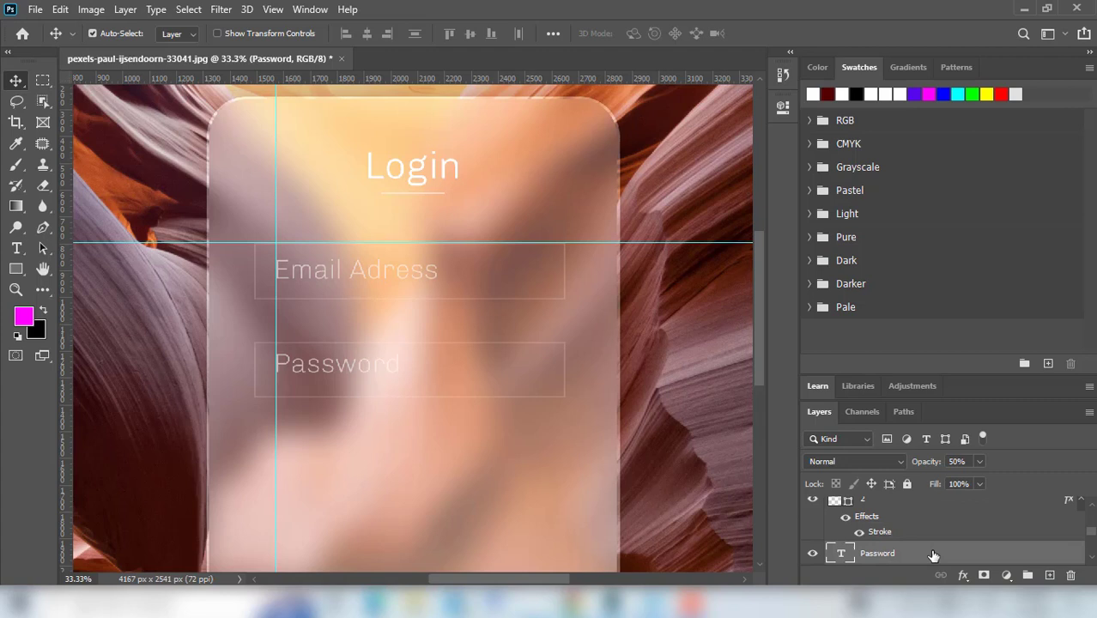
# Move the Password text two nudges down, then zoom out and back in to check
pyautogui.hotkey('ctrl', 't')
pyautogui.press('Down')
pyautogui.press('Down')
pyautogui.press('Down')
pyautogui.press('Down')
pyautogui.press('Down')
pyautogui.press('Down')
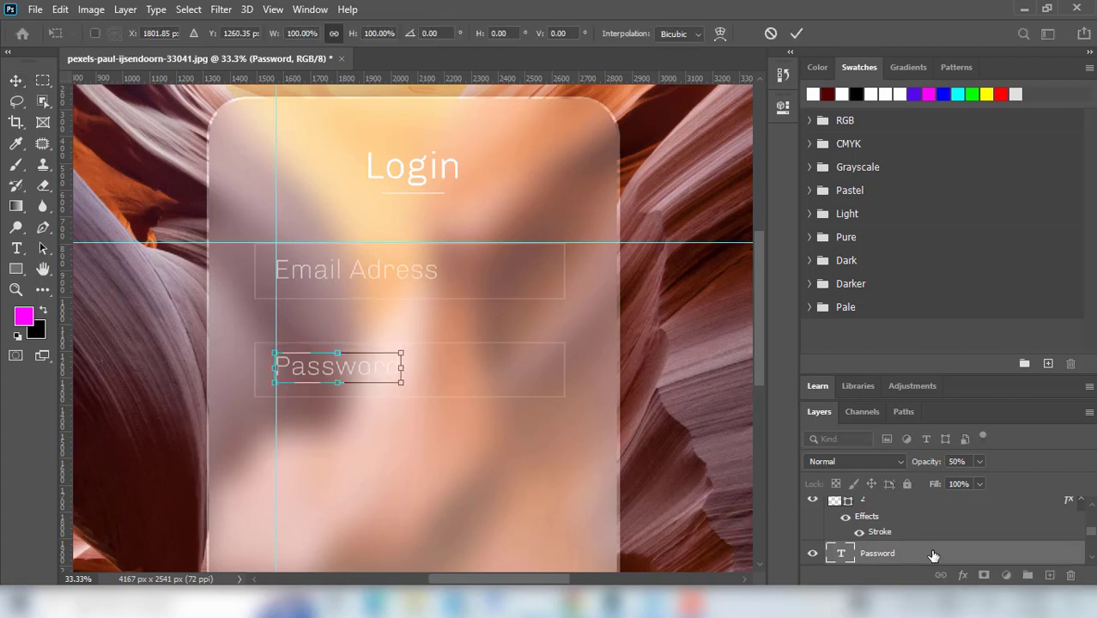
pyautogui.press('Down')
pyautogui.press('Down')
pyautogui.press('Down')
pyautogui.press('Down')
pyautogui.press('Down')
pyautogui.press('Down')
pyautogui.press('Down')
pyautogui.press('Down')
pyautogui.press('Down')
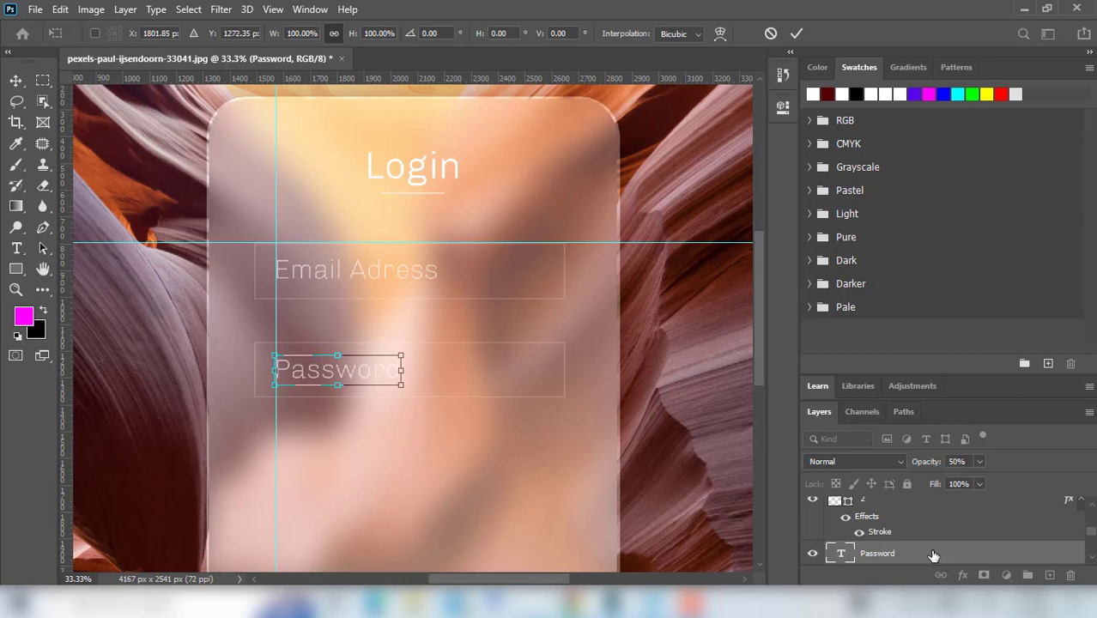
pyautogui.press('Return')
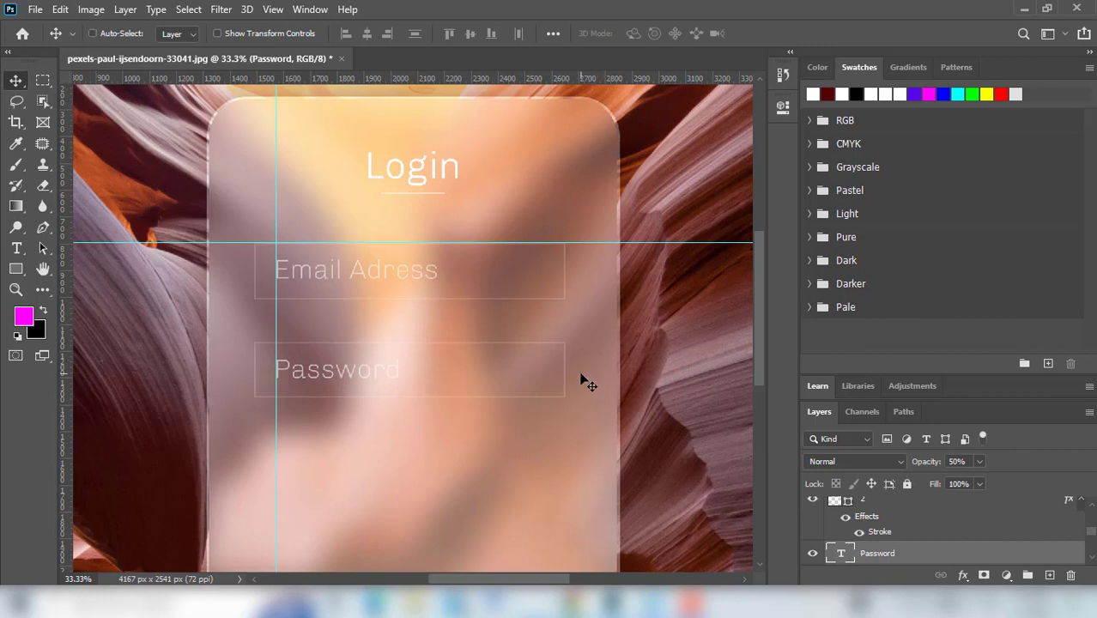
pyautogui.hotkey('ctrl', '-')
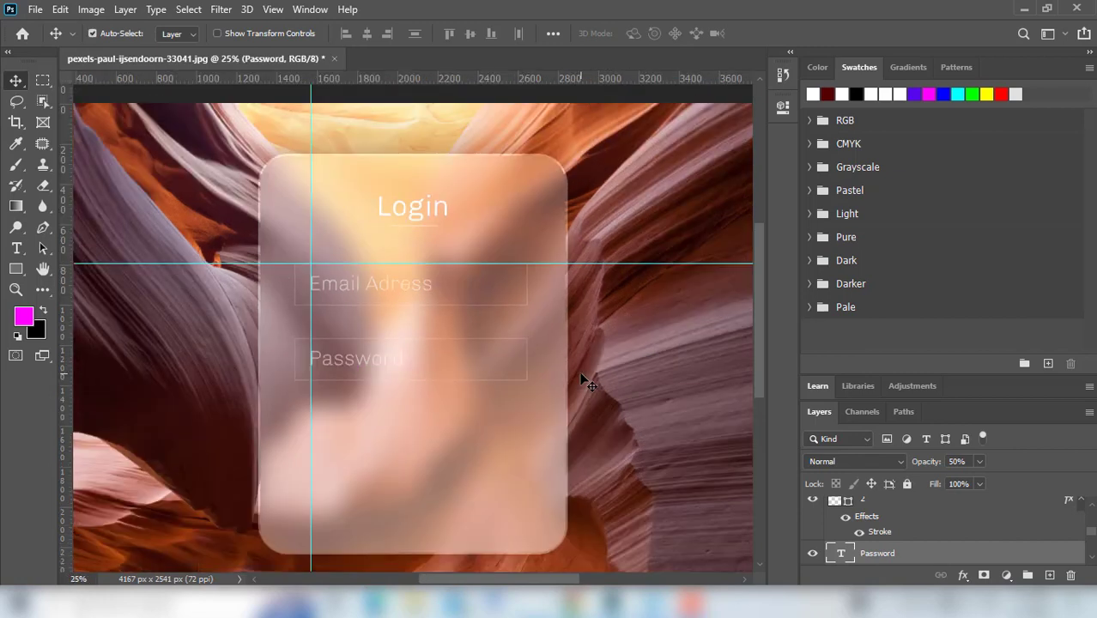
pyautogui.keyDown('ctrl'); pyautogui.click(435, 345); pyautogui.keyUp('ctrl')
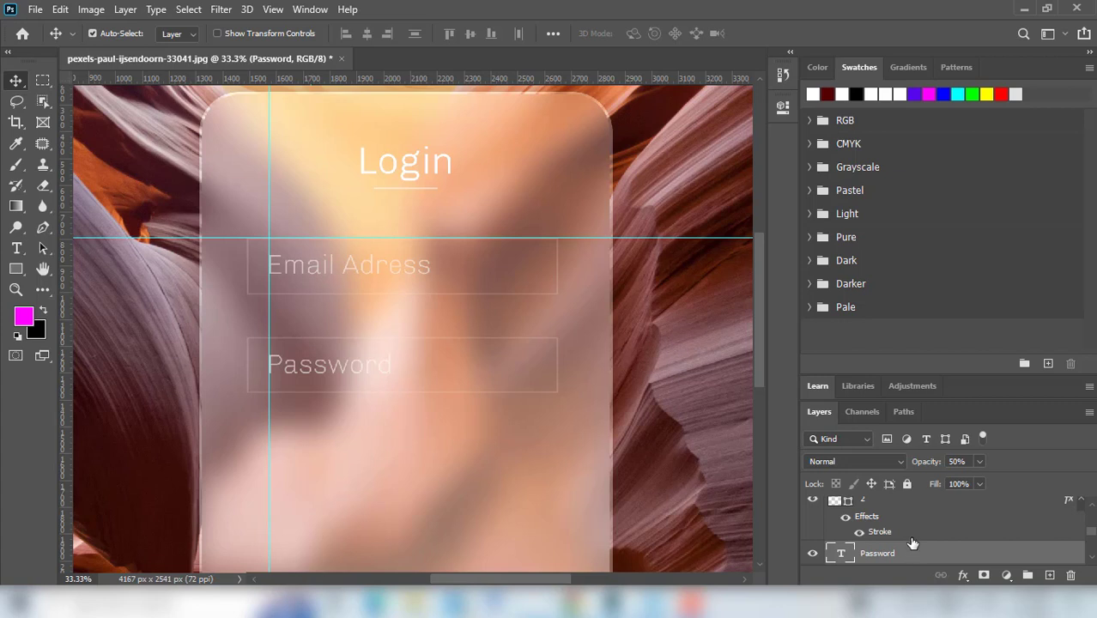
# Select the field box layers and start a transform, then cancel it unchanged
pyautogui.scroll(1, 913, 545)
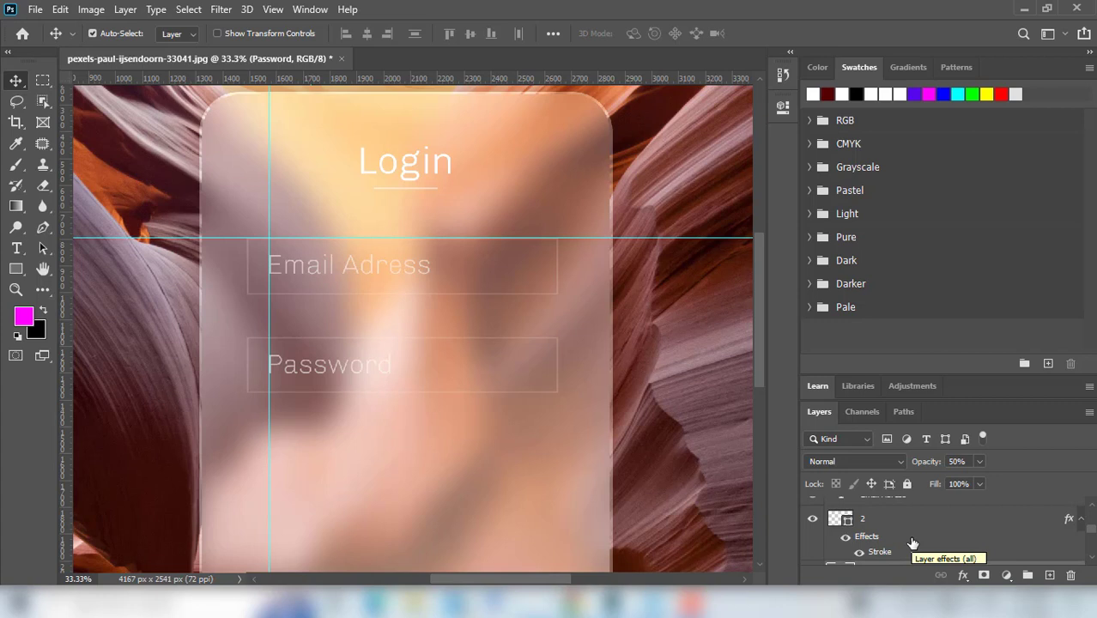
pyautogui.scroll(-1, 913, 543)
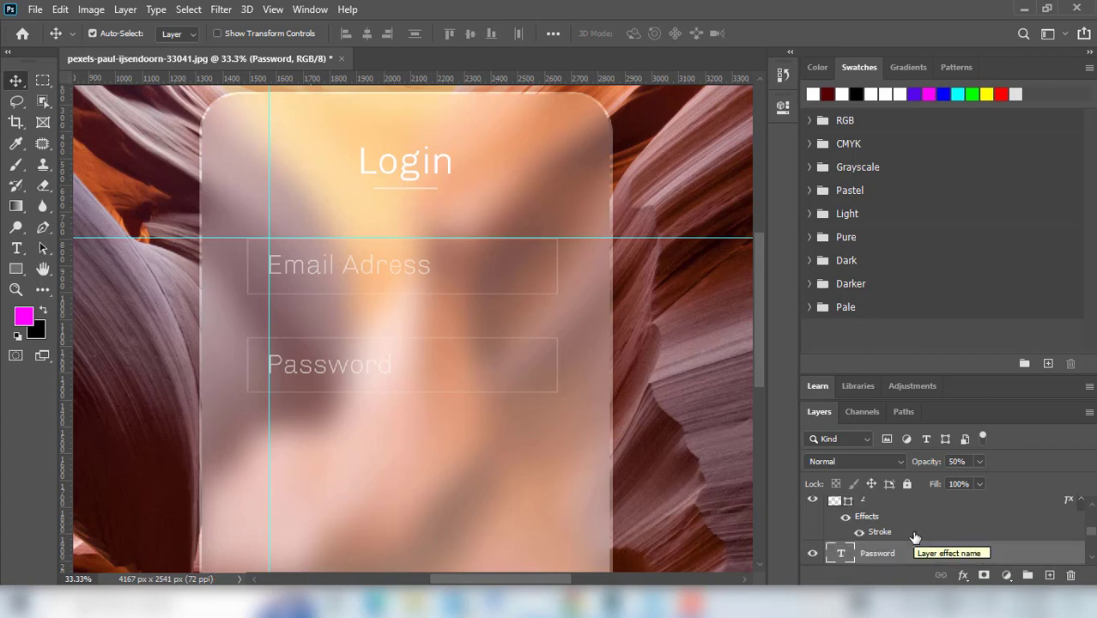
pyautogui.scroll(1, 912, 542)
pyautogui.click(883, 519)
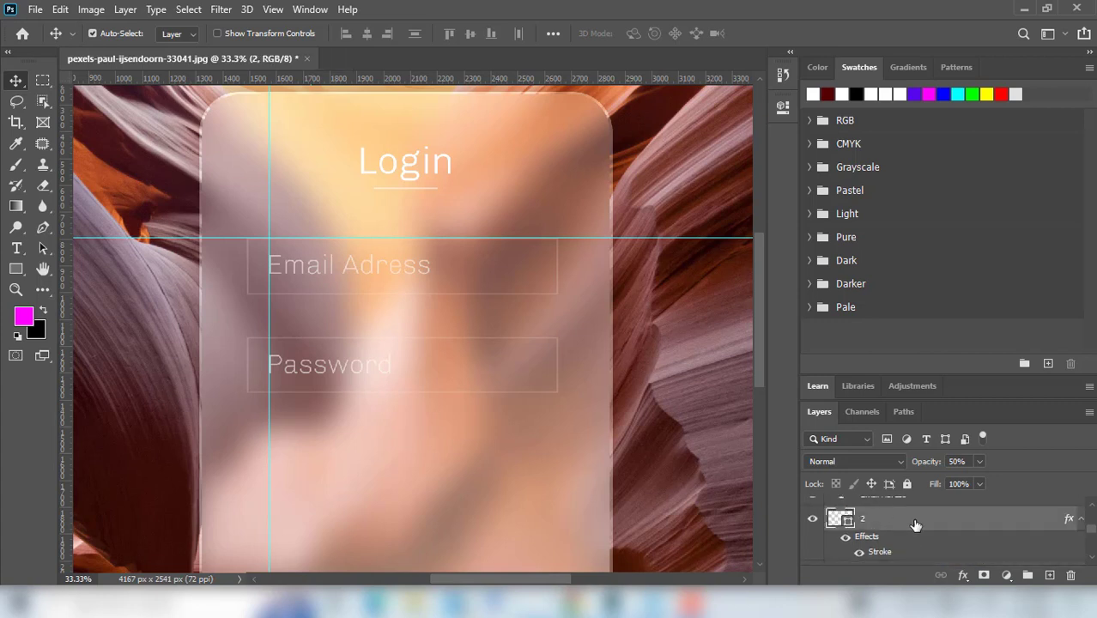
pyautogui.scroll(2, 914, 525)
pyautogui.scroll(1, 914, 526)
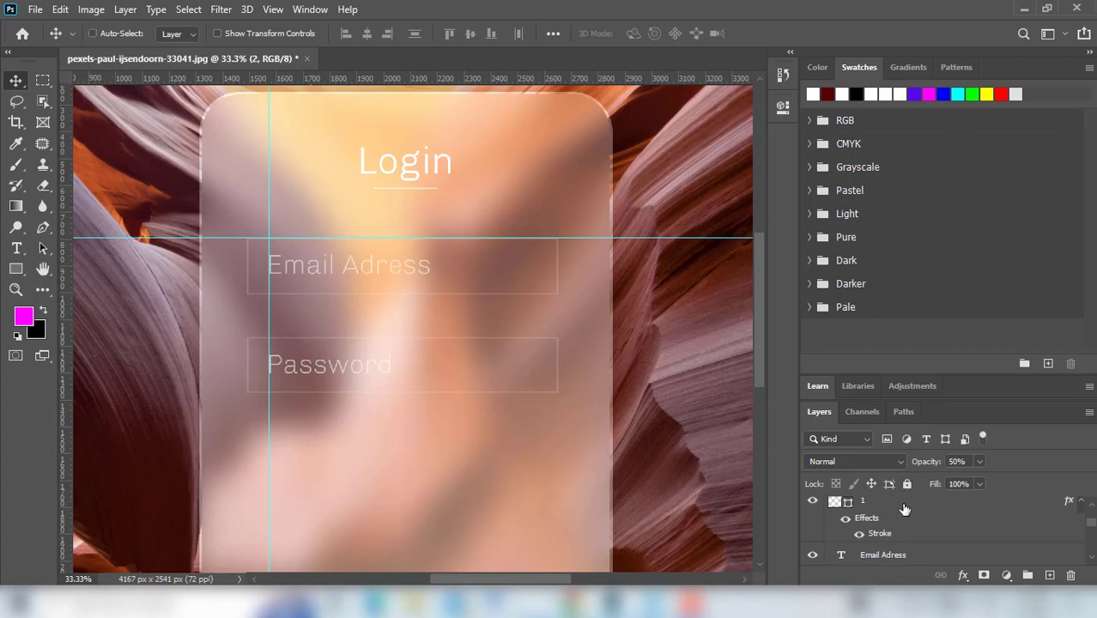
pyautogui.click(904, 509)
pyautogui.hotkey('ctrl', 't')
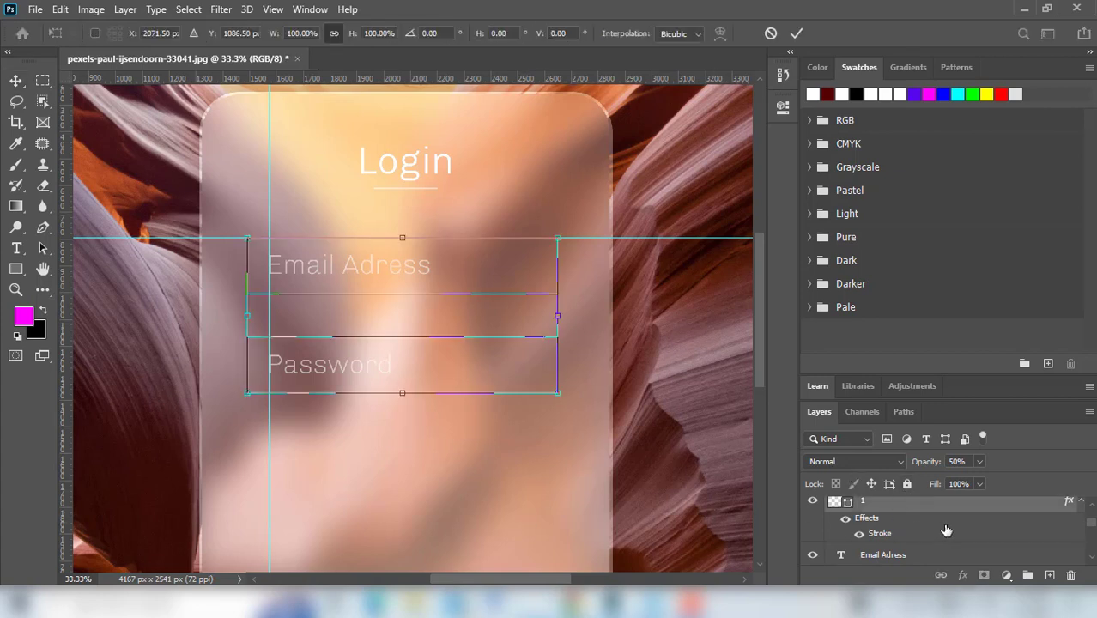
pyautogui.click(771, 33)
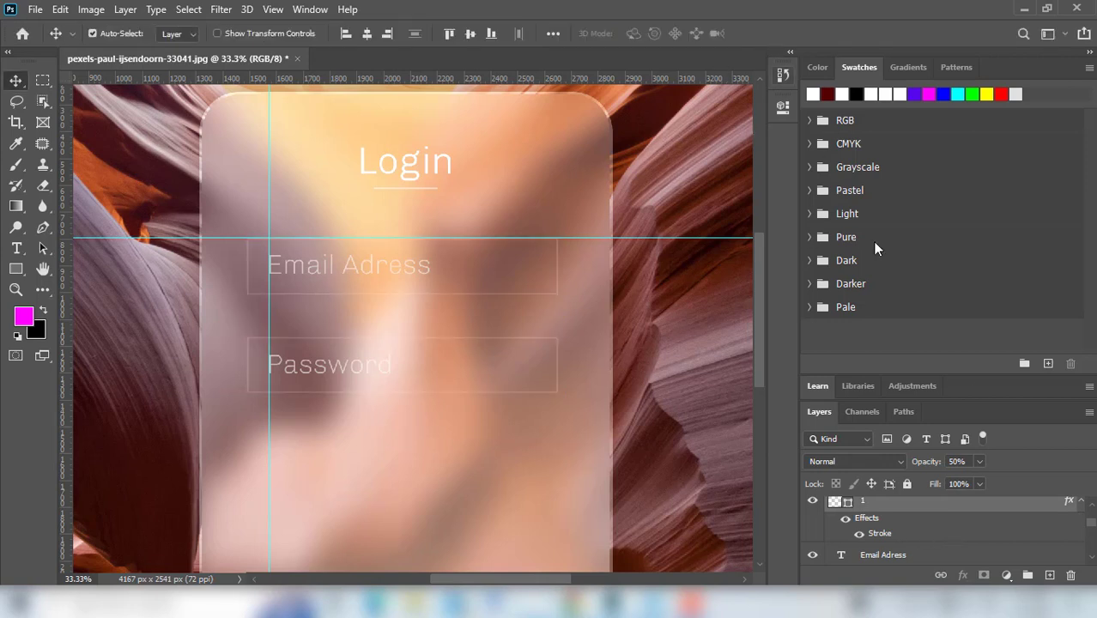
# Add the Password text to the selection and scale the Email and Password fields to 96.37%
pyautogui.scroll(1, 967, 524)
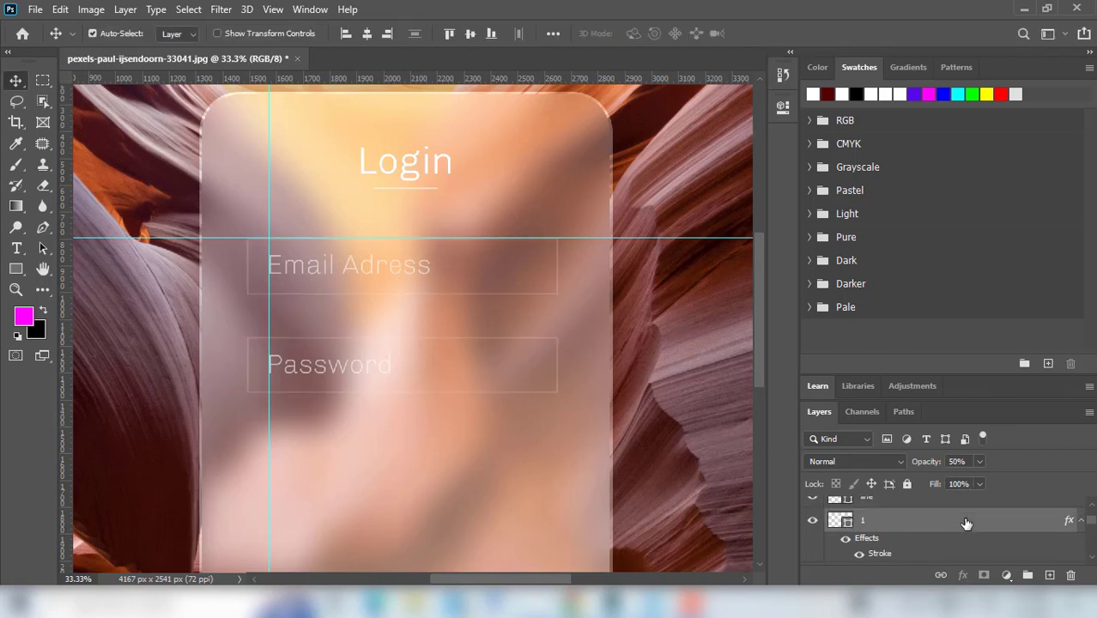
pyautogui.scroll(1, 967, 524)
pyautogui.scroll(-2, 967, 523)
pyautogui.scroll(-1, 967, 524)
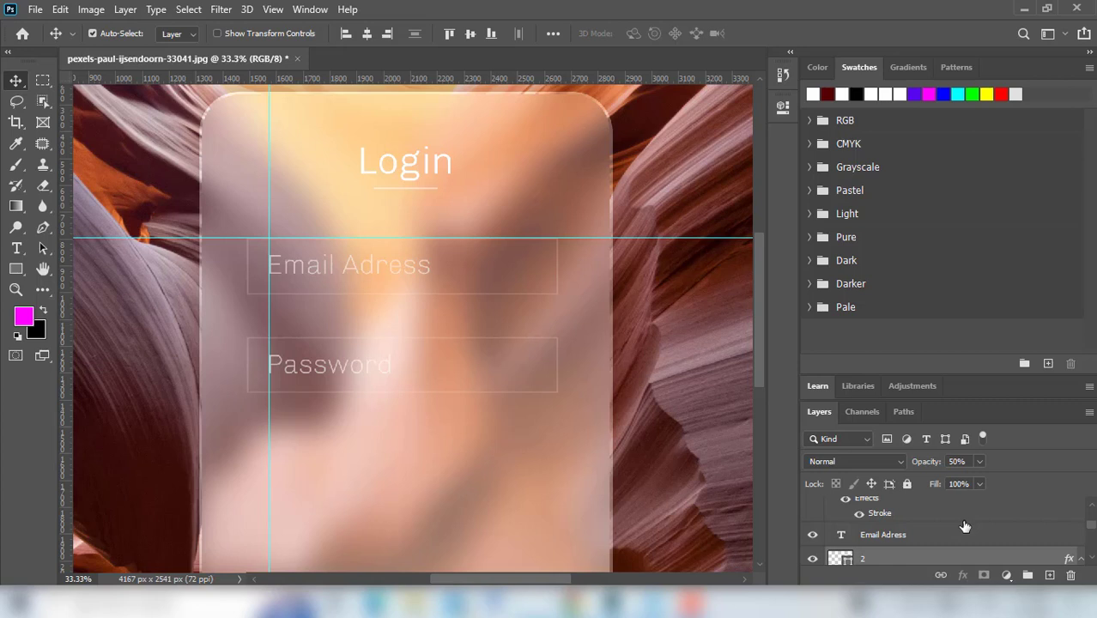
pyautogui.scroll(-1, 967, 524)
pyautogui.scroll(1, 967, 524)
pyautogui.scroll(-1, 967, 524)
pyautogui.scroll(-1, 965, 526)
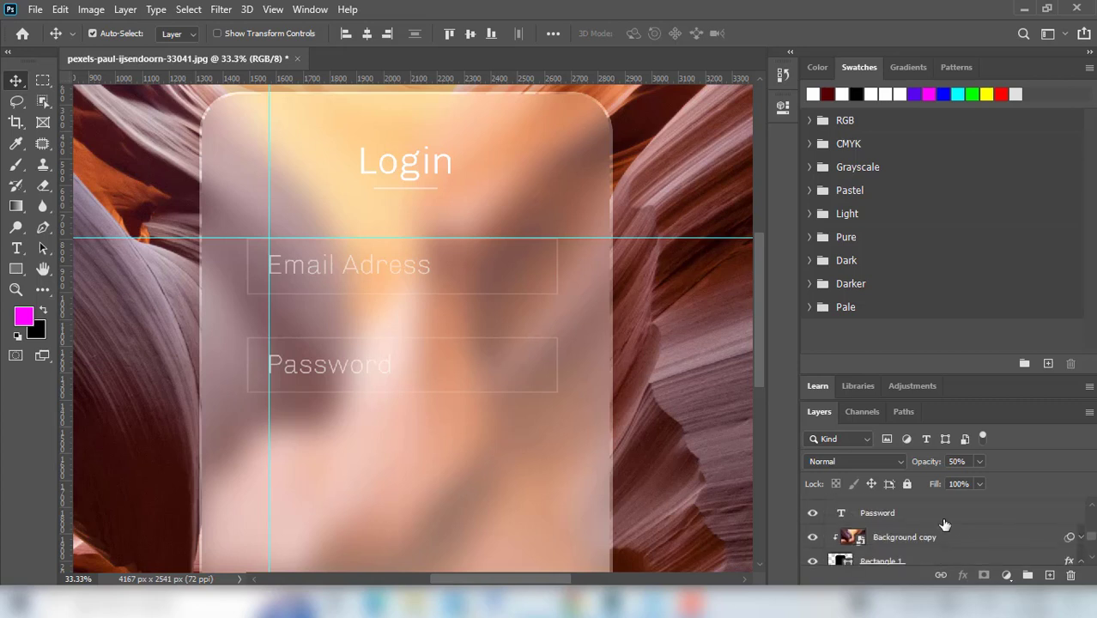
pyautogui.click(918, 515)
pyautogui.hotkey('ctrl', 't')
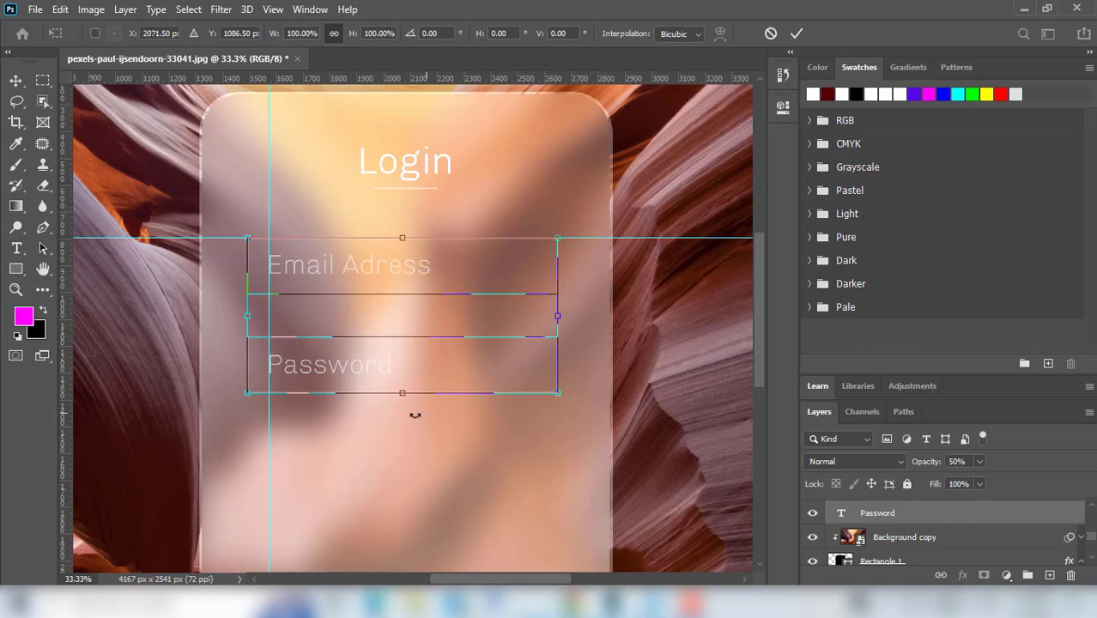
pyautogui.moveTo(403, 393); pyautogui.dragTo(404, 387)
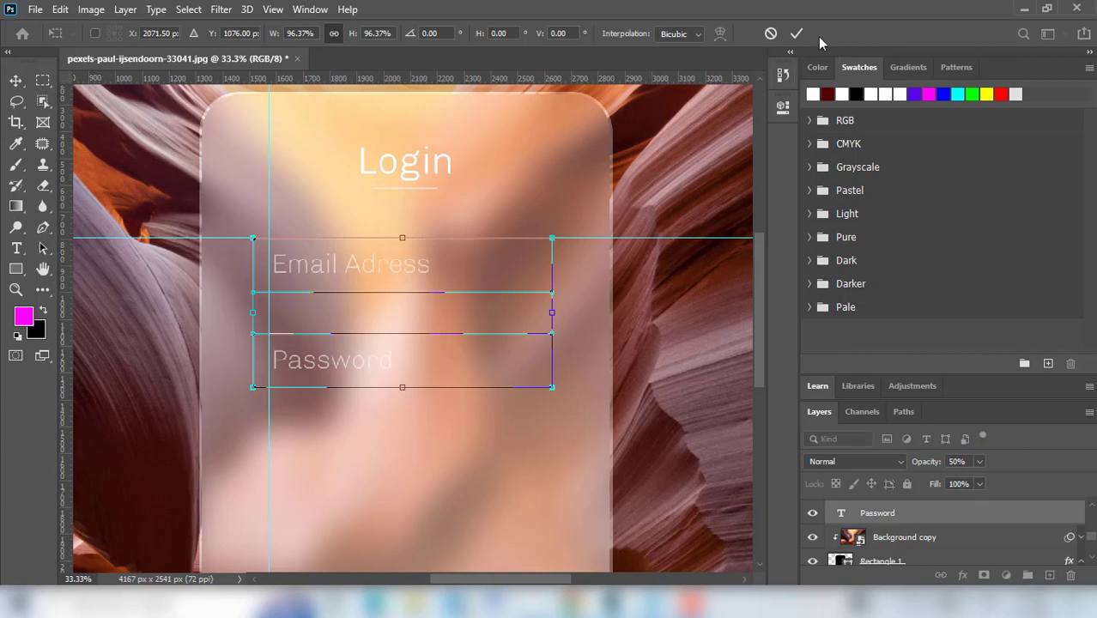
pyautogui.click(796, 33)
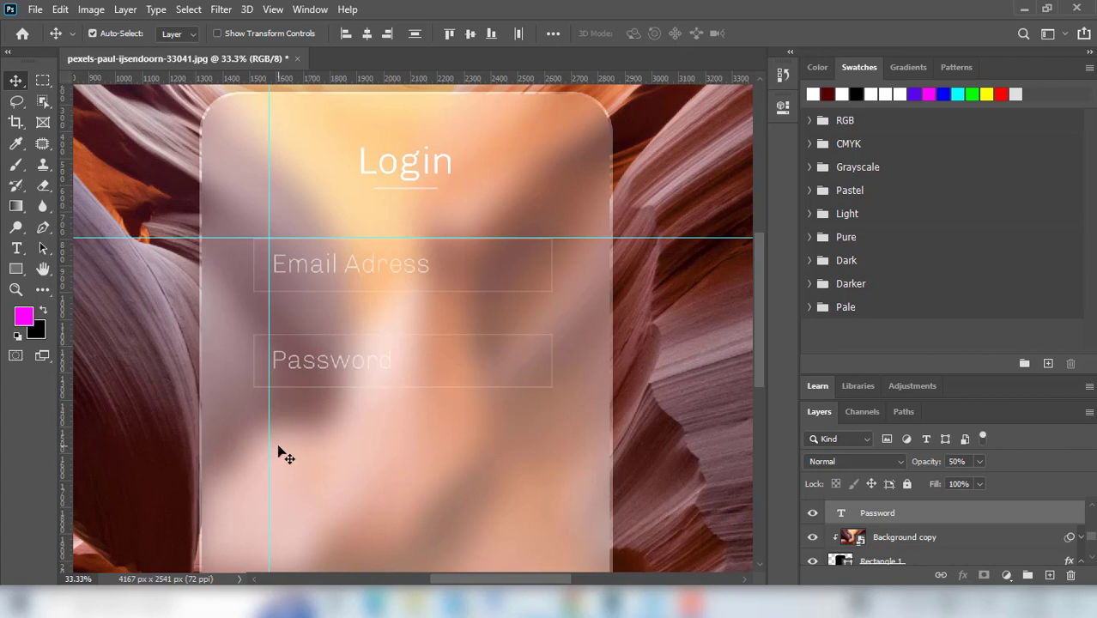
# Move the vertical guide onto the input fields' left edge
pyautogui.moveTo(269, 463); pyautogui.dragTo(251, 465)
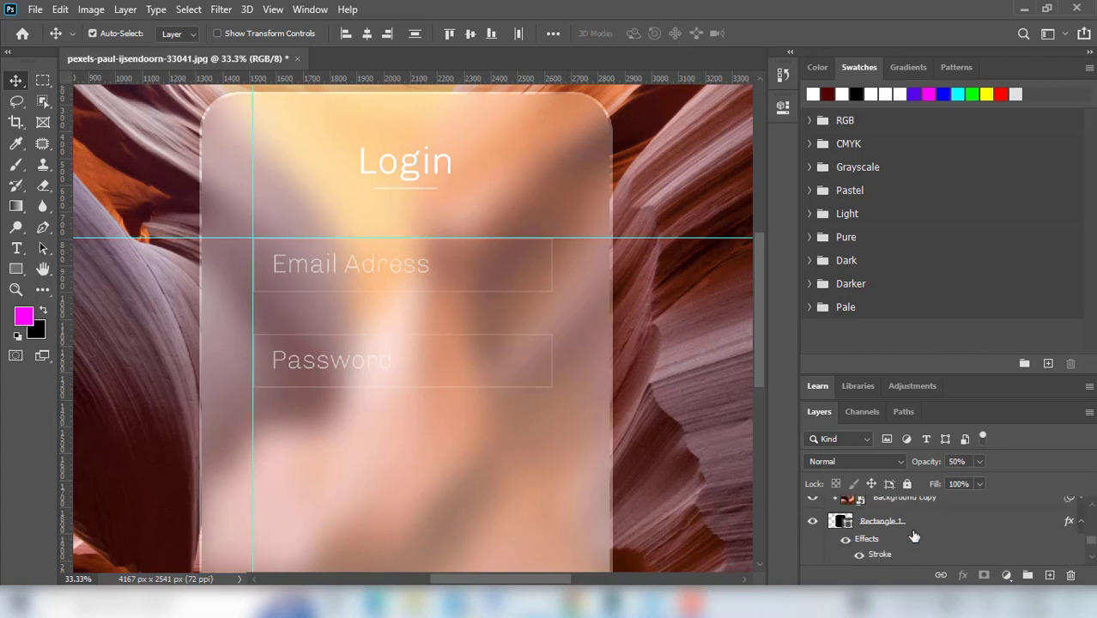
pyautogui.scroll(-2, 912, 534)
pyautogui.scroll(2, 914, 536)
pyautogui.scroll(1, 914, 536)
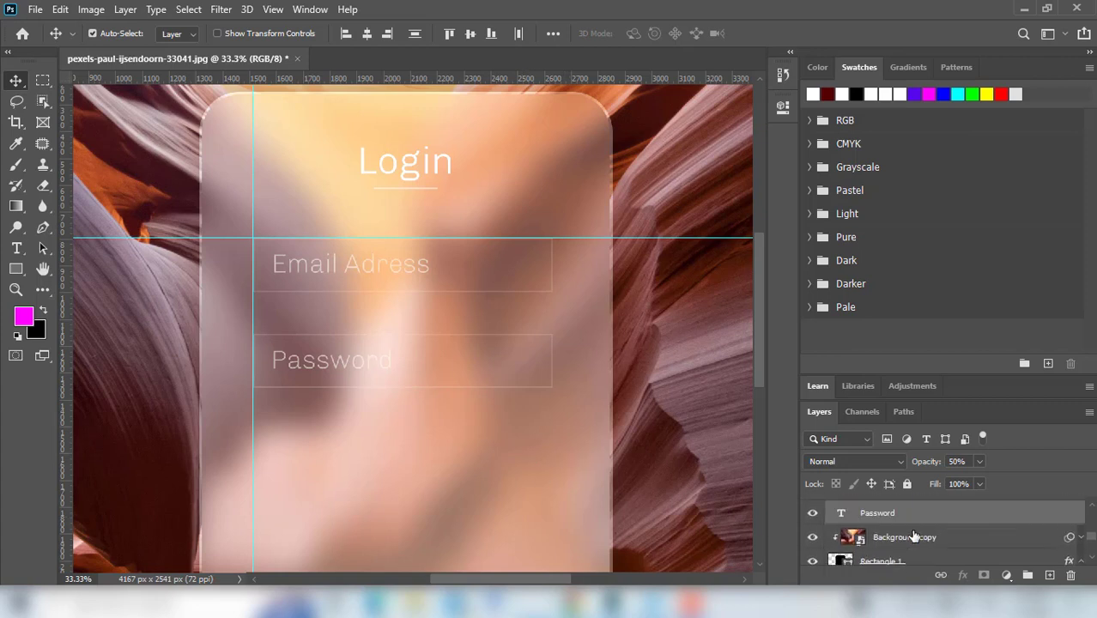
pyautogui.scroll(2, 914, 536)
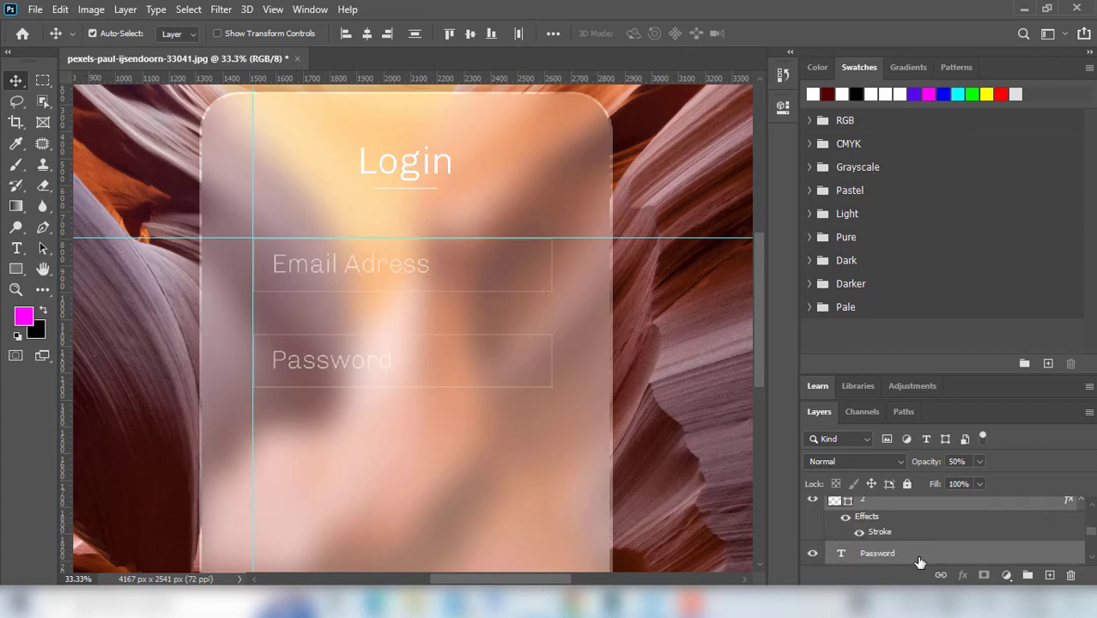
# Nudge the Password text and its box layer 2 up toward the Email field
pyautogui.click(918, 559)
pyautogui.click(915, 509)
pyautogui.press('ctrl')
pyautogui.press('Up')
pyautogui.press('Up')
pyautogui.press('Up')
pyautogui.press('Up')
pyautogui.press('Up')
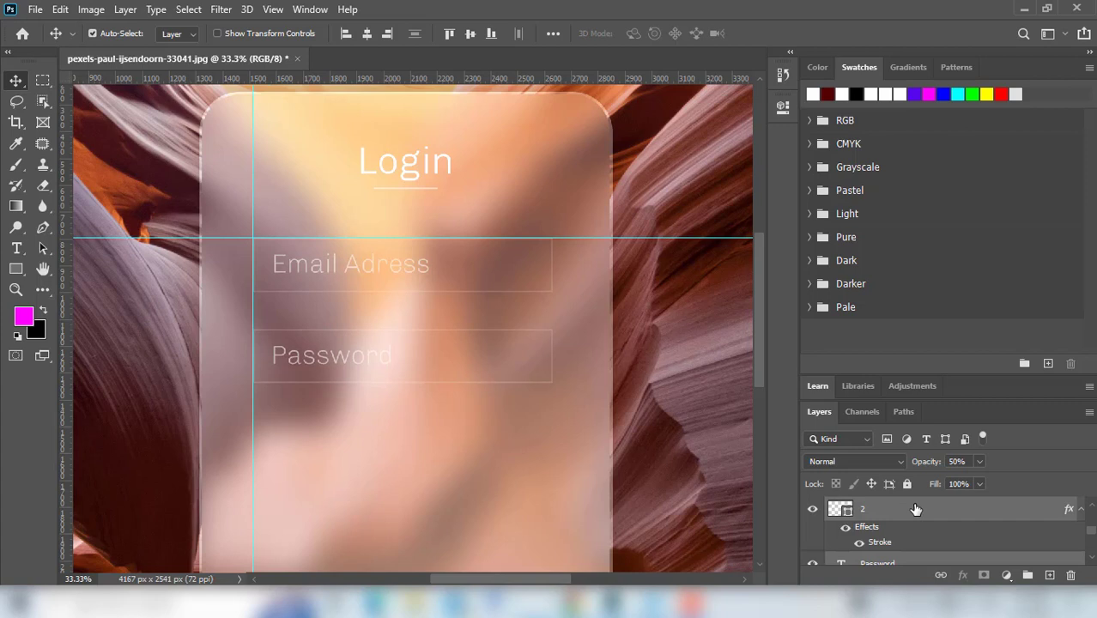
pyautogui.press('Up')
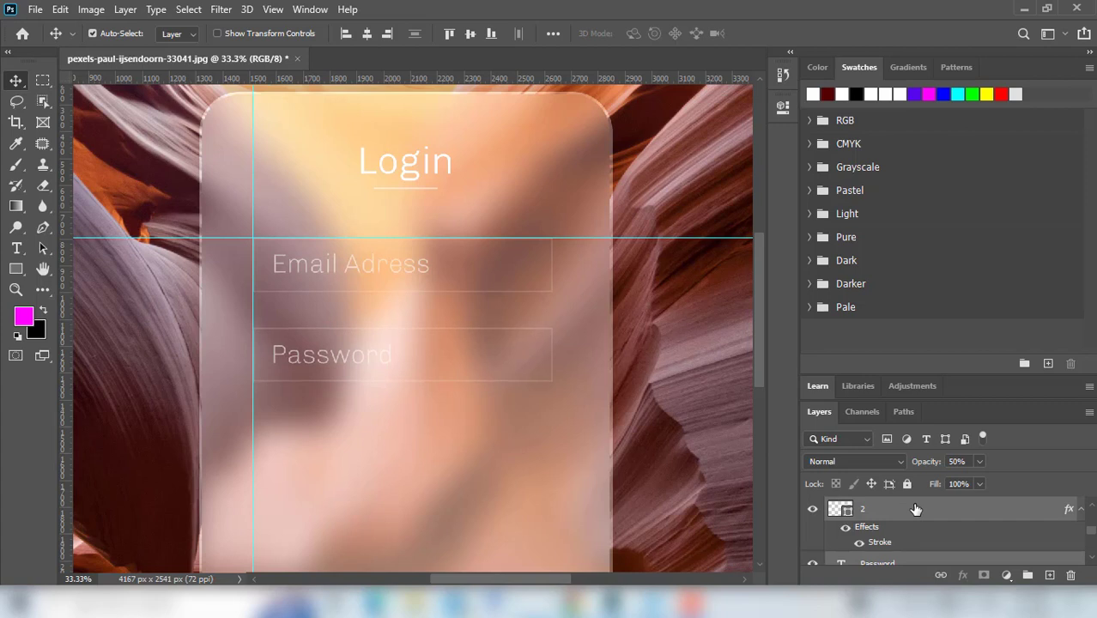
pyautogui.hotkey('ctrl', '-')
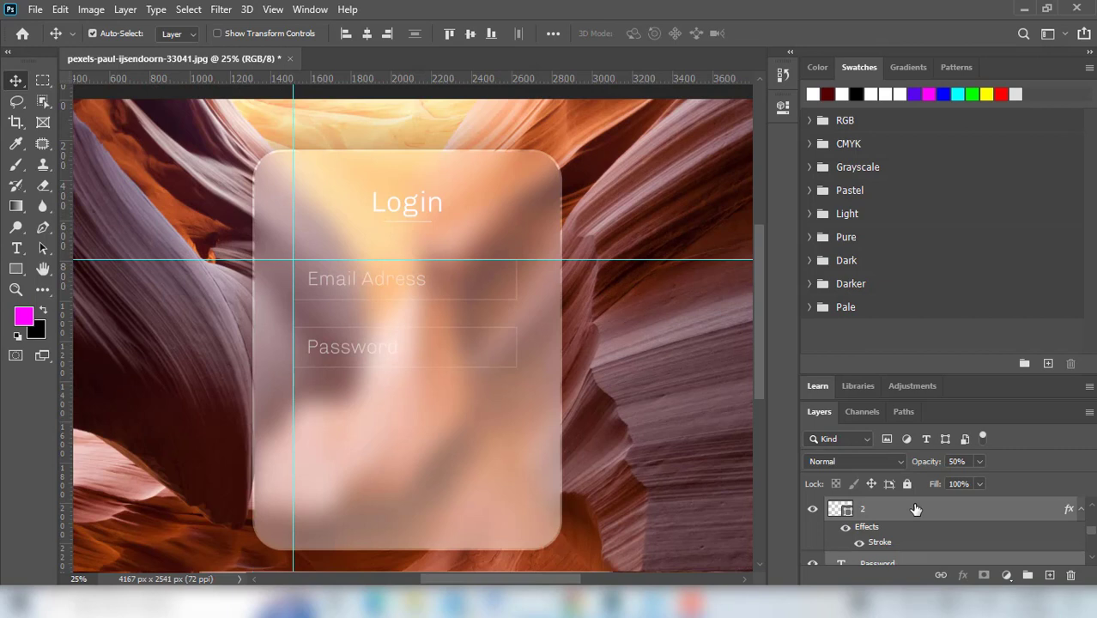
pyautogui.press('Up')
pyautogui.press('Up')
pyautogui.press('Up')
pyautogui.press('Up')
pyautogui.press('Up')
pyautogui.press('Up')
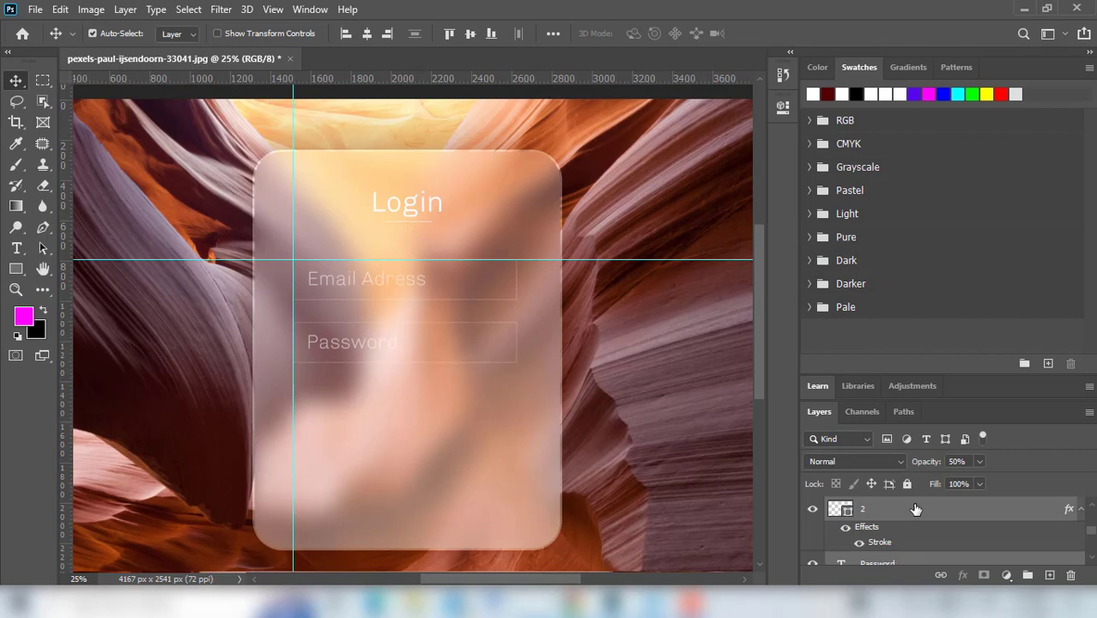
pyautogui.press('Up')
pyautogui.press('Up')
pyautogui.press('Up')
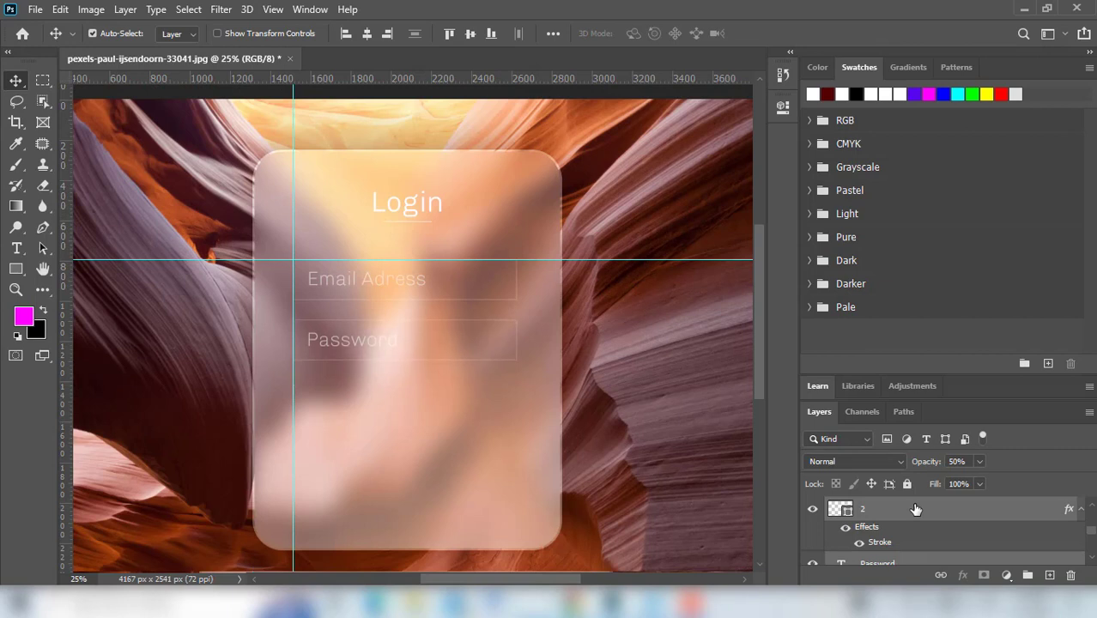
pyautogui.press('Up')
pyautogui.press('Up')
pyautogui.press('Up')
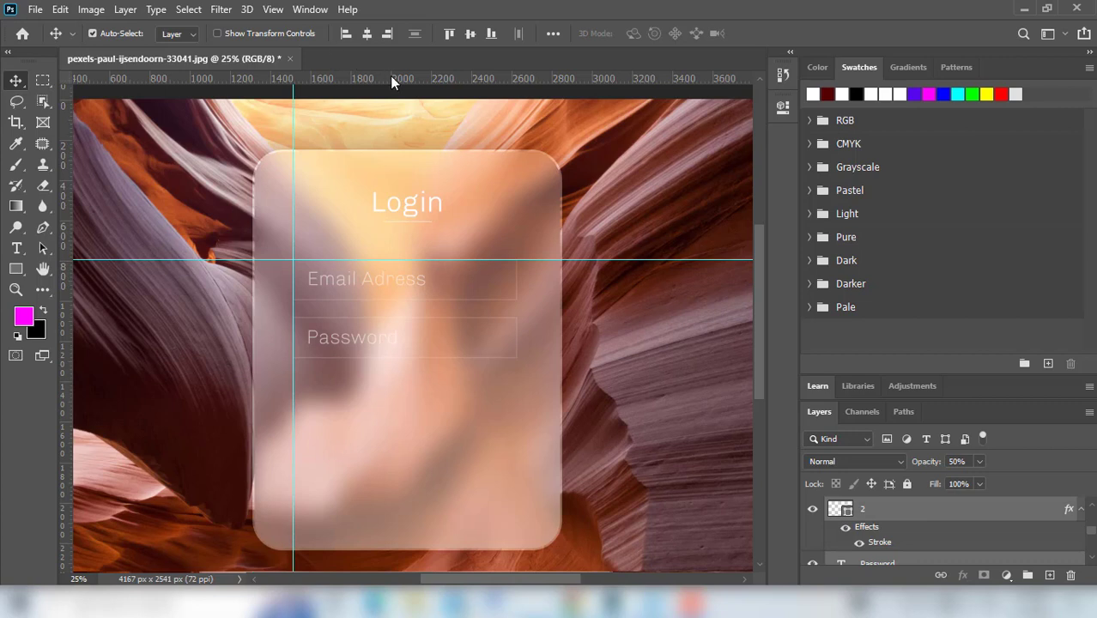
# Place a horizontal guide just below the Password field, at roughly Y 1367 px
pyautogui.moveTo(390, 76); pyautogui.dragTo(262, 317)
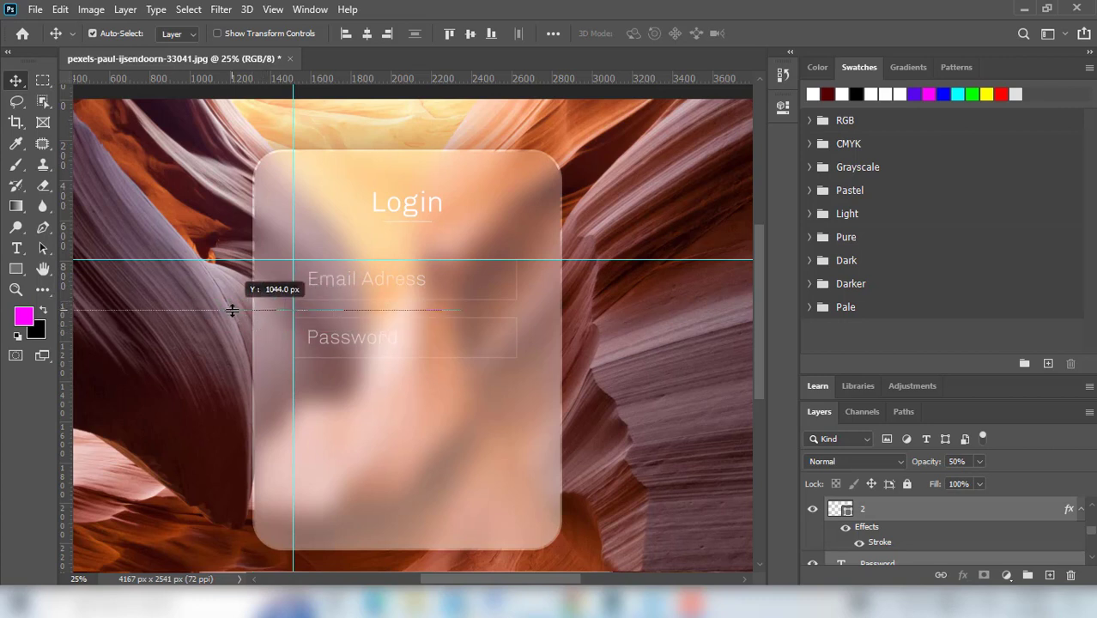
pyautogui.moveTo(262, 317)
pyautogui.mouseDown()
pyautogui.moveTo(229, 302)
pyautogui.moveTo(225, 352)
pyautogui.moveTo(194, 355)
pyautogui.moveTo(191, 370)
pyautogui.moveTo(213, 375)
pyautogui.mouseUp()
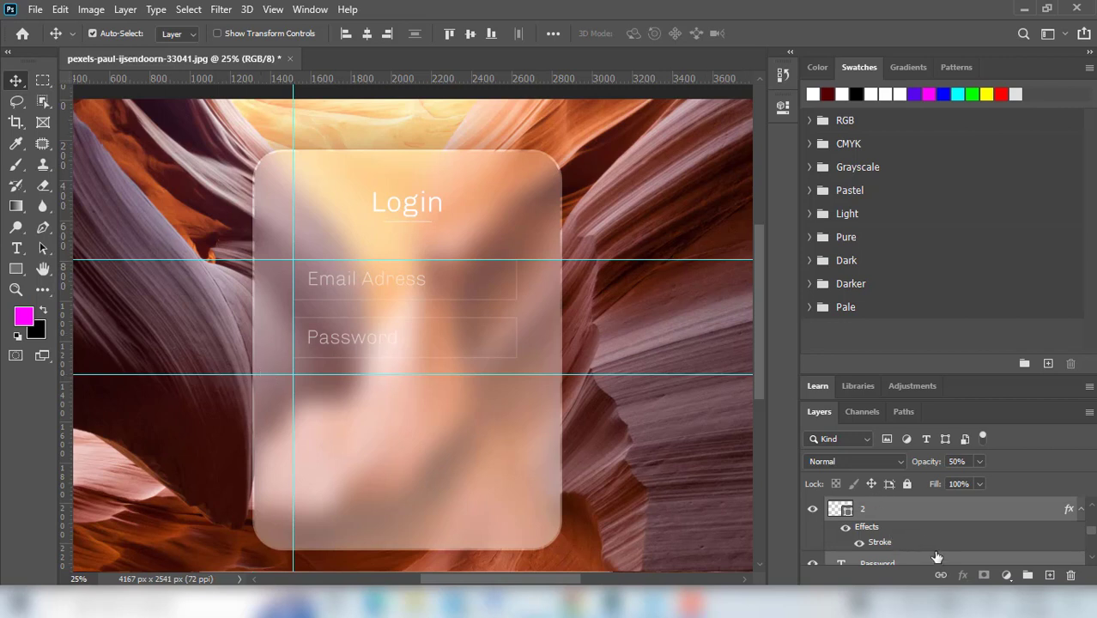
pyautogui.scroll(-1, 945, 545)
pyautogui.scroll(-1, 951, 538)
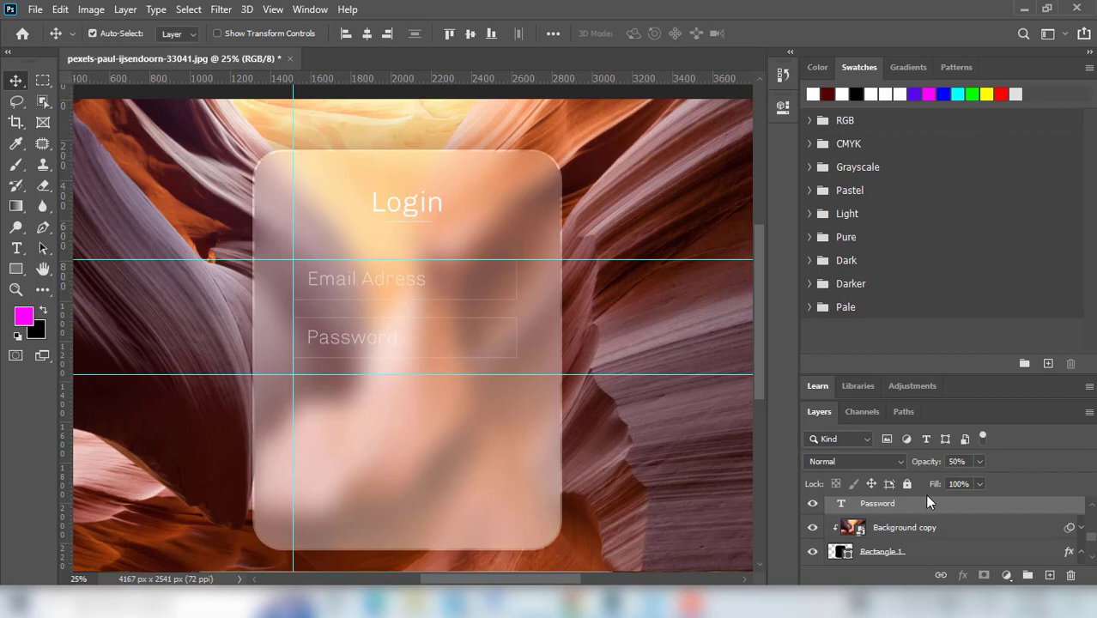
# Duplicate the Password text layer and move the copy down below the Password field
pyautogui.click(934, 509)
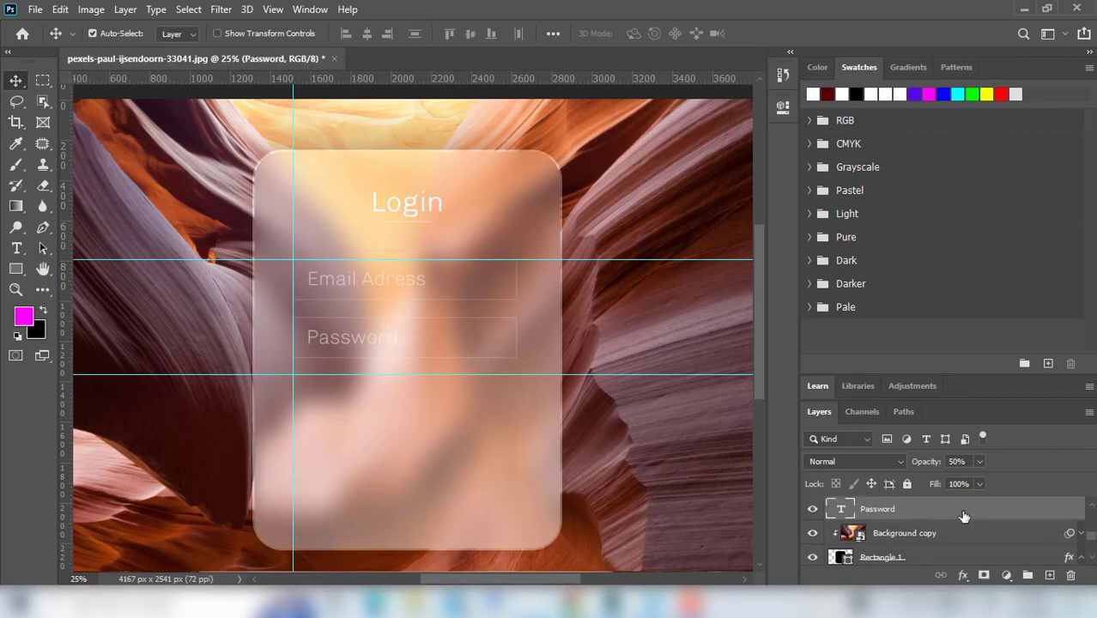
pyautogui.moveTo(934, 509); pyautogui.dragTo(1049, 575)
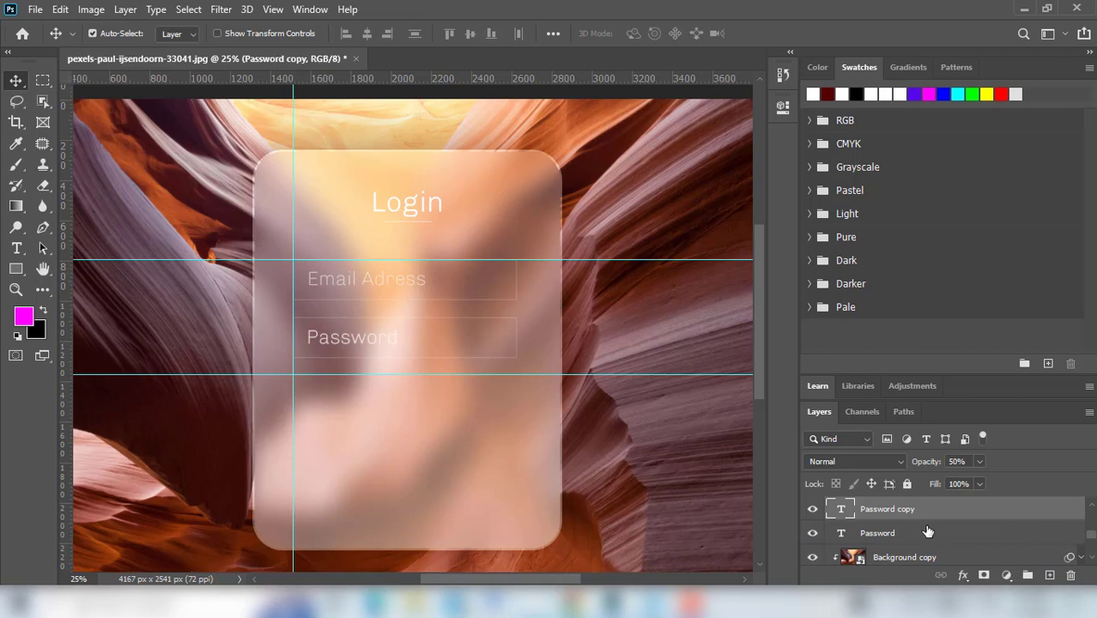
pyautogui.moveTo(924, 516); pyautogui.dragTo(921, 544)
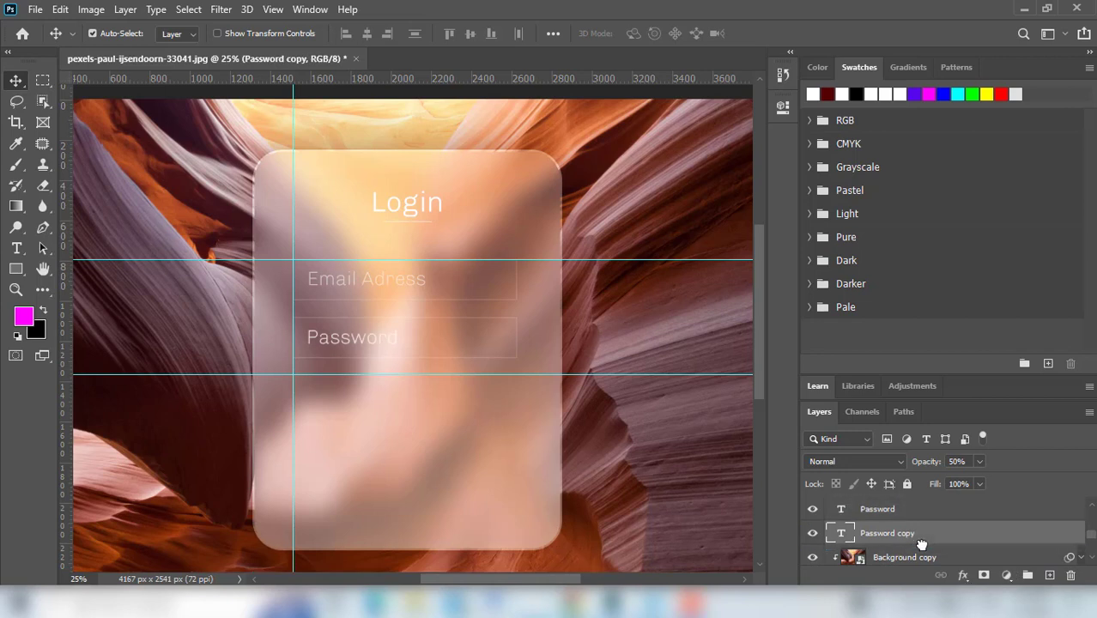
pyautogui.hotkey('shift', 'Down')
pyautogui.hotkey('shift', 'Down')
pyautogui.hotkey('shift', 'Down')
pyautogui.hotkey('shift', 'Down')
pyautogui.hotkey('shift', 'Down')
pyautogui.hotkey('shift', 'Down')
pyautogui.hotkey('shift', 'Down')
pyautogui.hotkey('shift', 'Down')
pyautogui.hotkey('shift', 'Down')
pyautogui.hotkey('shift', 'Down')
pyautogui.hotkey('shift', 'Down')
pyautogui.hotkey('shift', 'Down')
pyautogui.hotkey('shift', 'Down')
pyautogui.hotkey('shift', 'Down')
pyautogui.hotkey('shift', 'Down')
pyautogui.hotkey('shift', 'Down')
pyautogui.hotkey('shift', 'Down')
pyautogui.hotkey('shift', 'Down')
pyautogui.press('t')
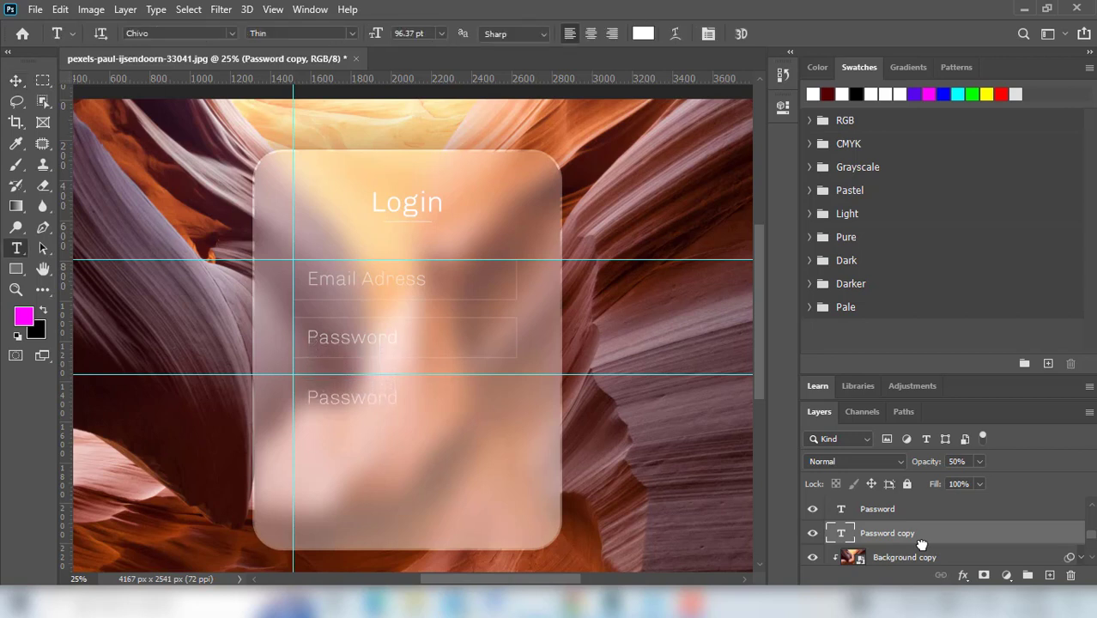
# Change the copied text to 'Forget Password' and commit the edit
pyautogui.click(375, 396)
pyautogui.hotkey('ctrl', 'a')
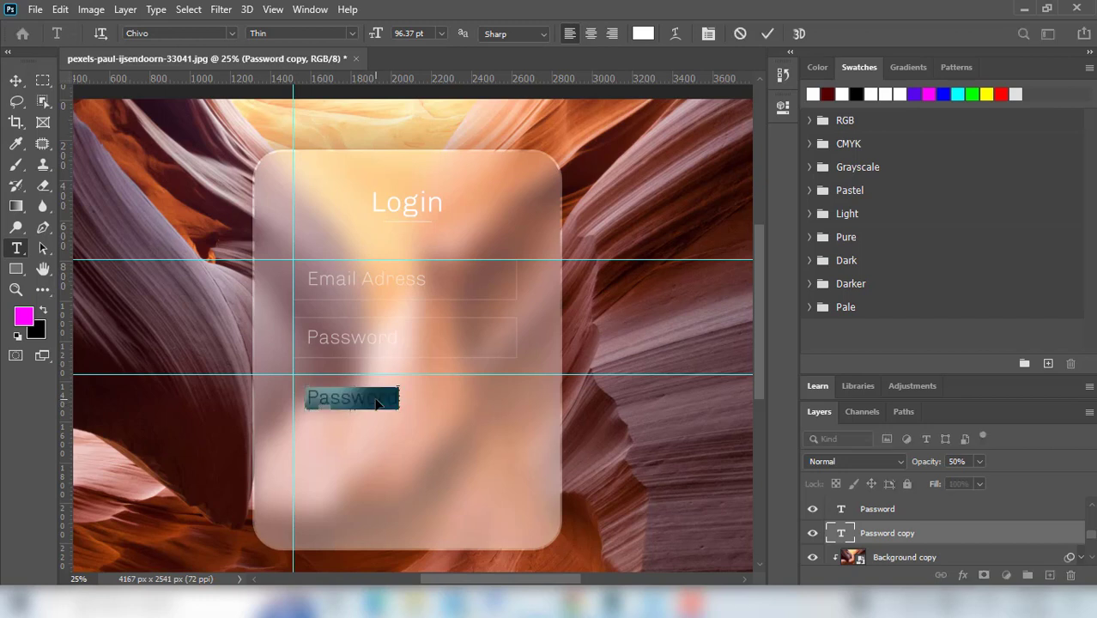
pyautogui.write('Fo')
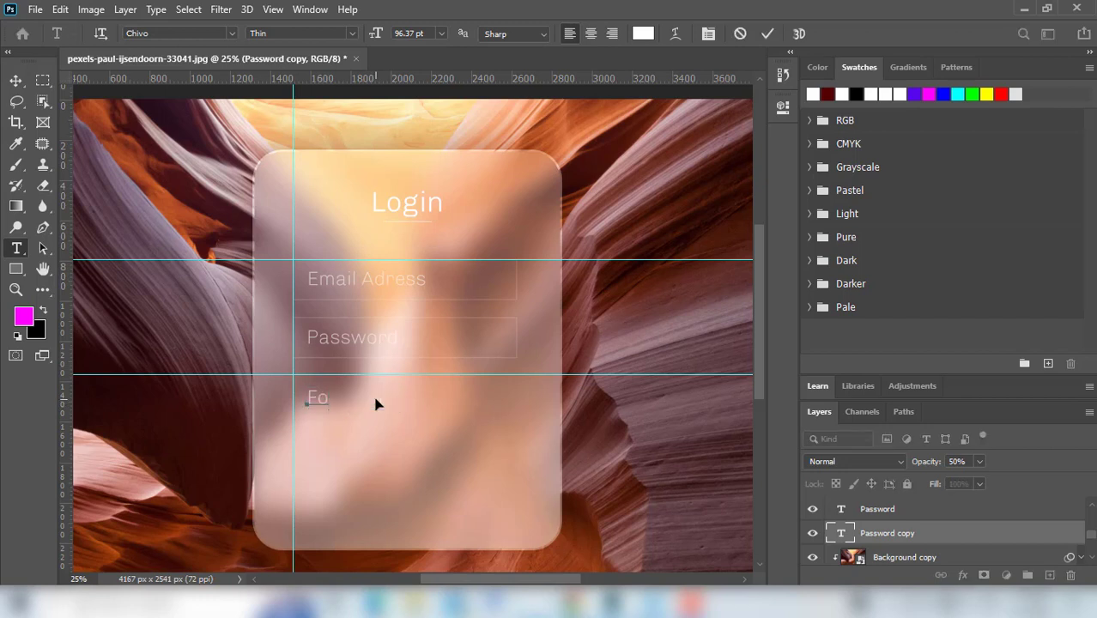
pyautogui.write('rget')
pyautogui.write(' Pas')
pyautogui.write('swo')
pyautogui.write('rd')
pyautogui.click(376, 404)
pyautogui.hotkey('ctrl', 'a')
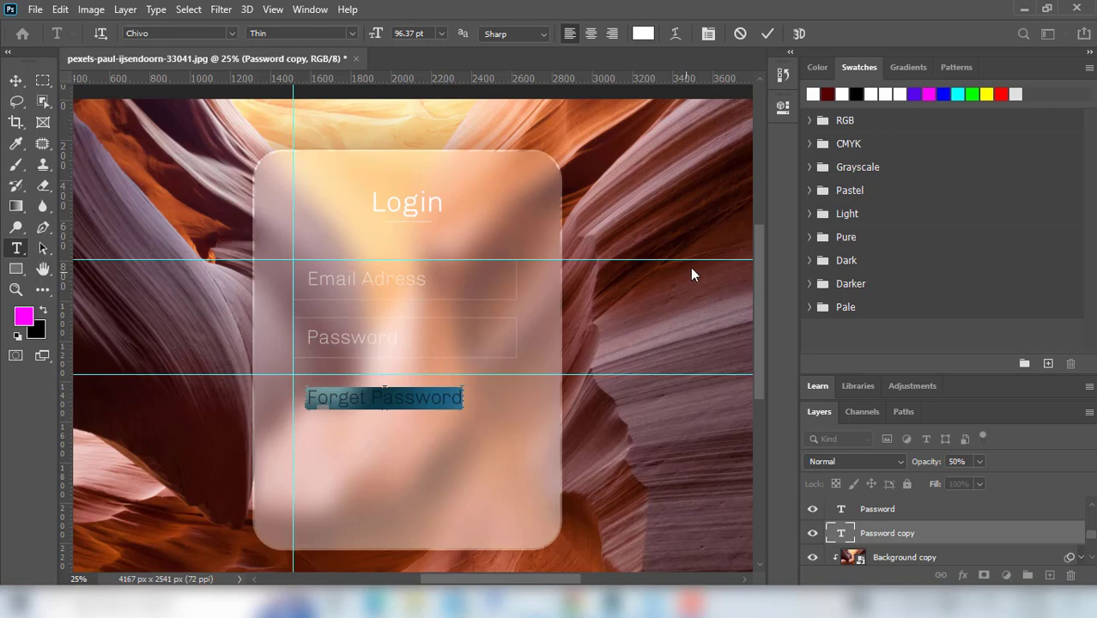
pyautogui.click(766, 35)
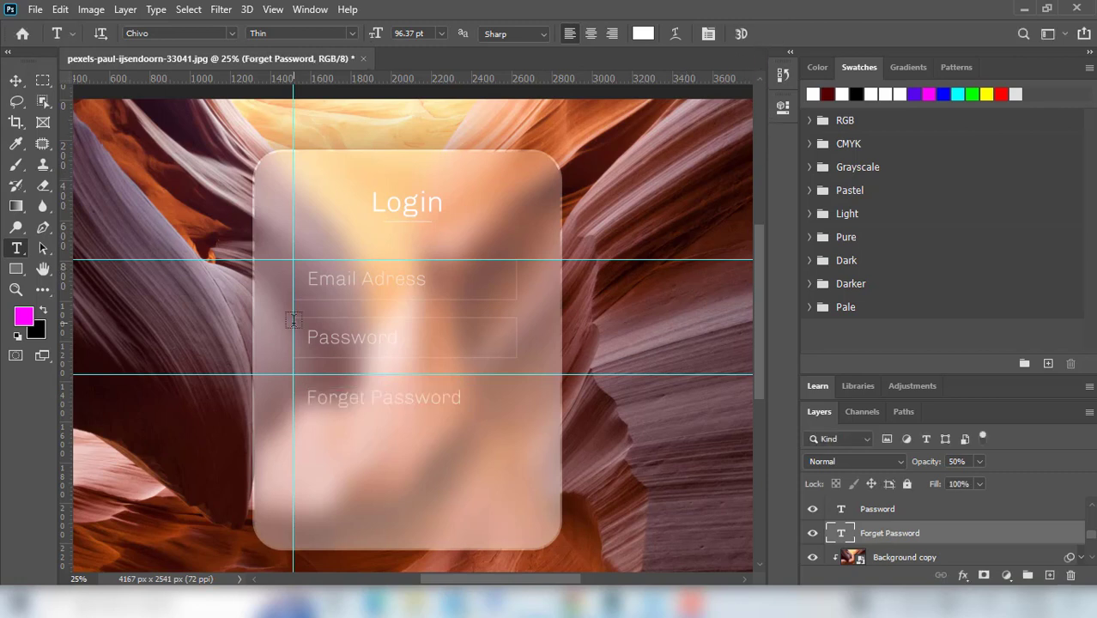
# Nudge the Forget Password text up and left onto the guide, aligned with the fields
pyautogui.click(16, 82)
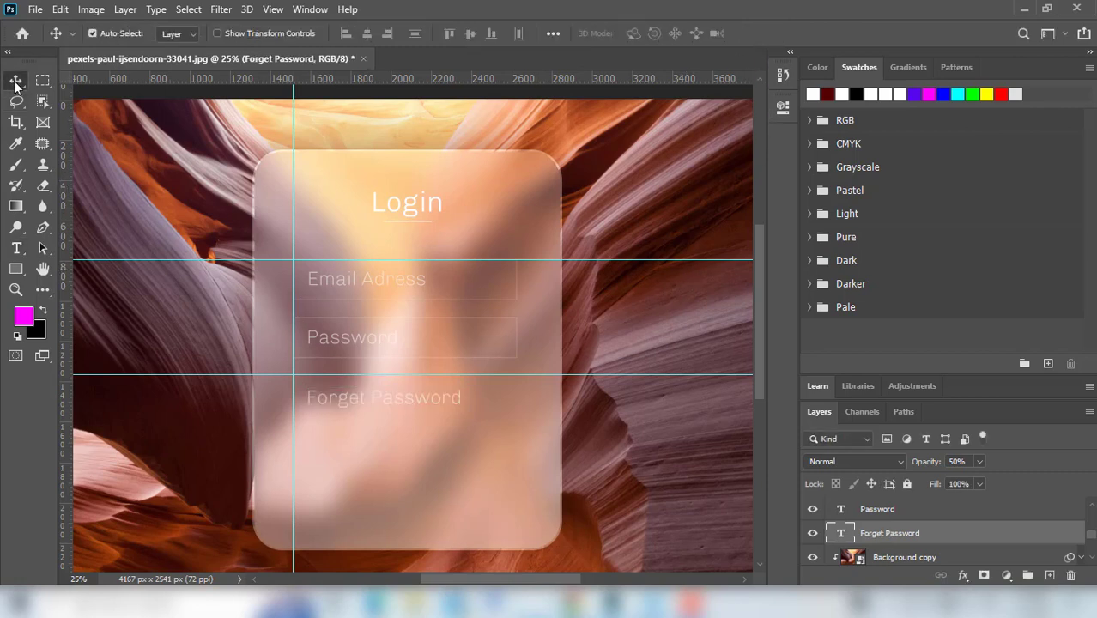
pyautogui.hotkey('shift', 'Up')
pyautogui.hotkey('shift', 'Up')
pyautogui.hotkey('shift', 'Up')
pyautogui.hotkey('shift', 'Up')
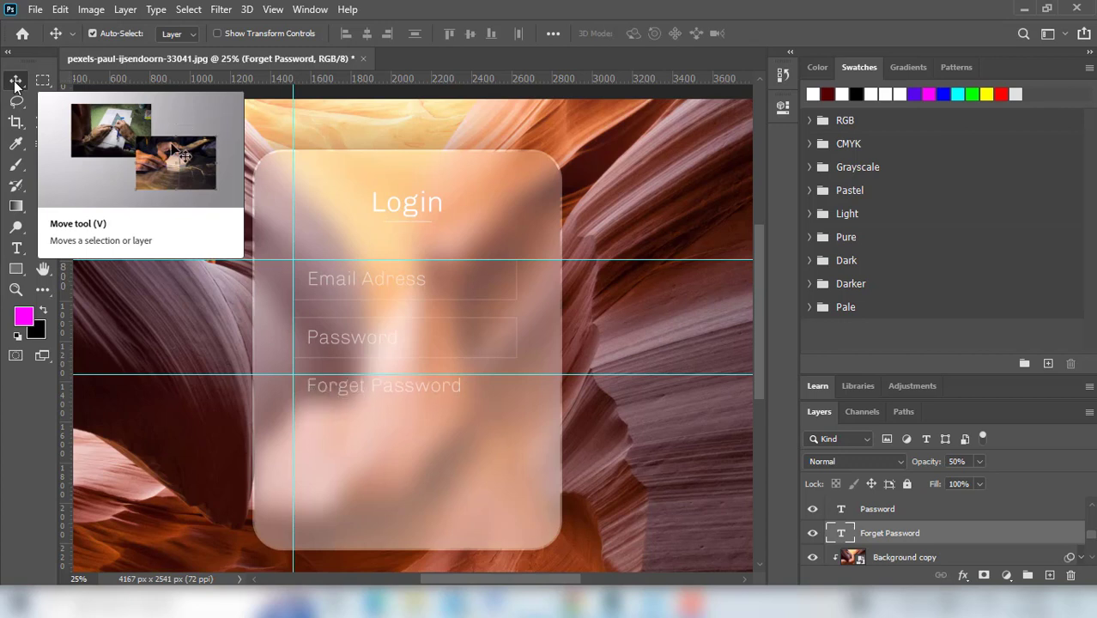
pyautogui.hotkey('shift', 'Up')
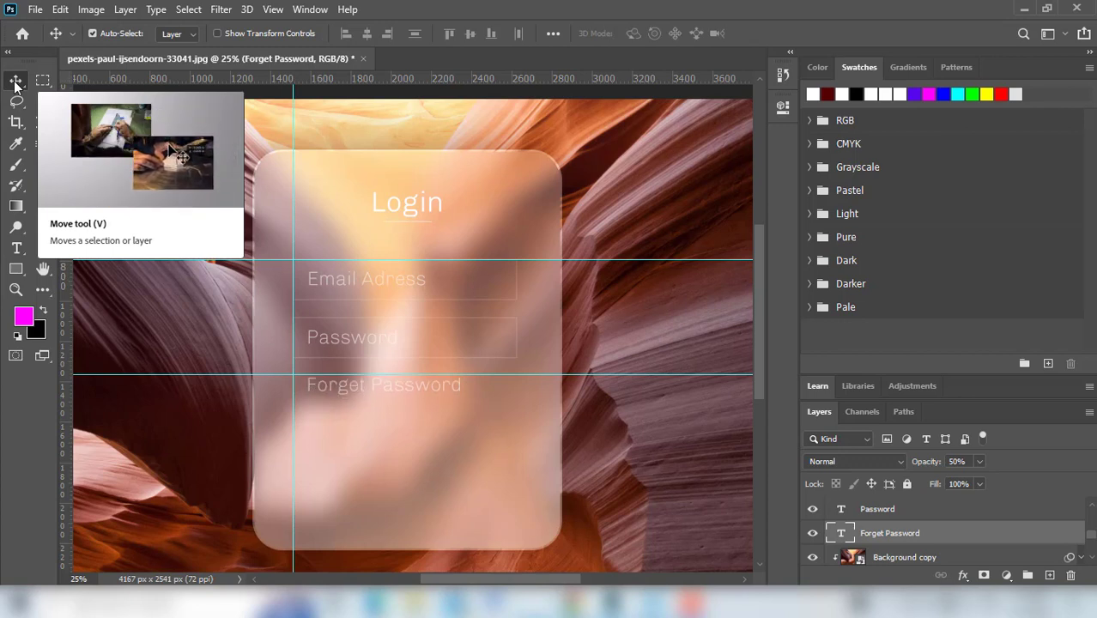
pyautogui.hotkey('shift', 'Left')
pyautogui.hotkey('shift', 'Left')
pyautogui.hotkey('shift', 'Left')
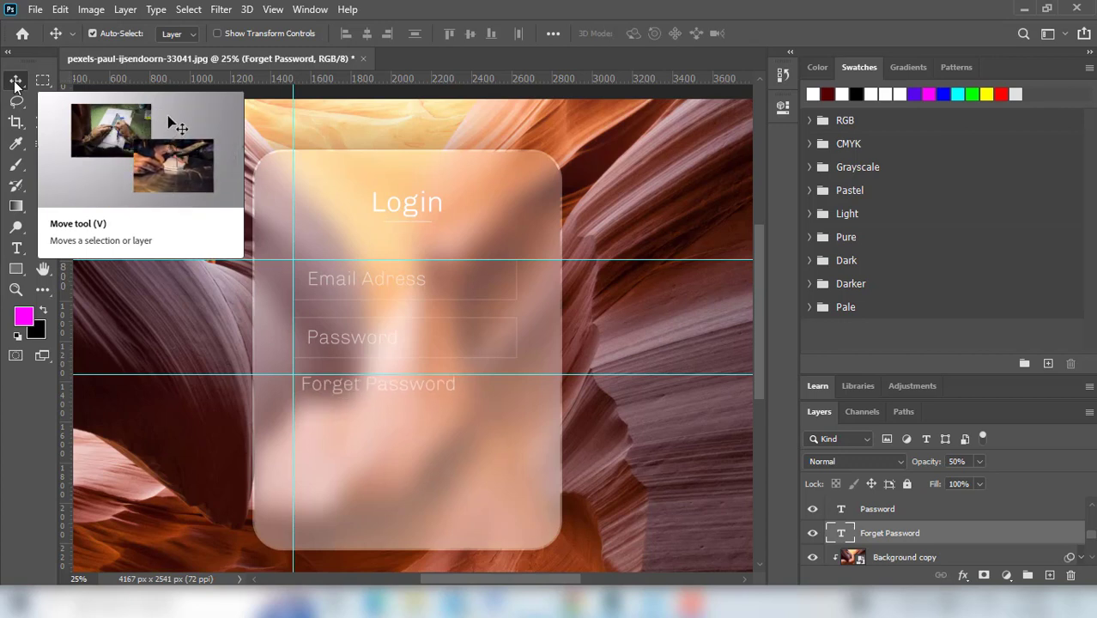
pyautogui.hotkey('shift', 'Left')
pyautogui.hotkey('shift', 'Left')
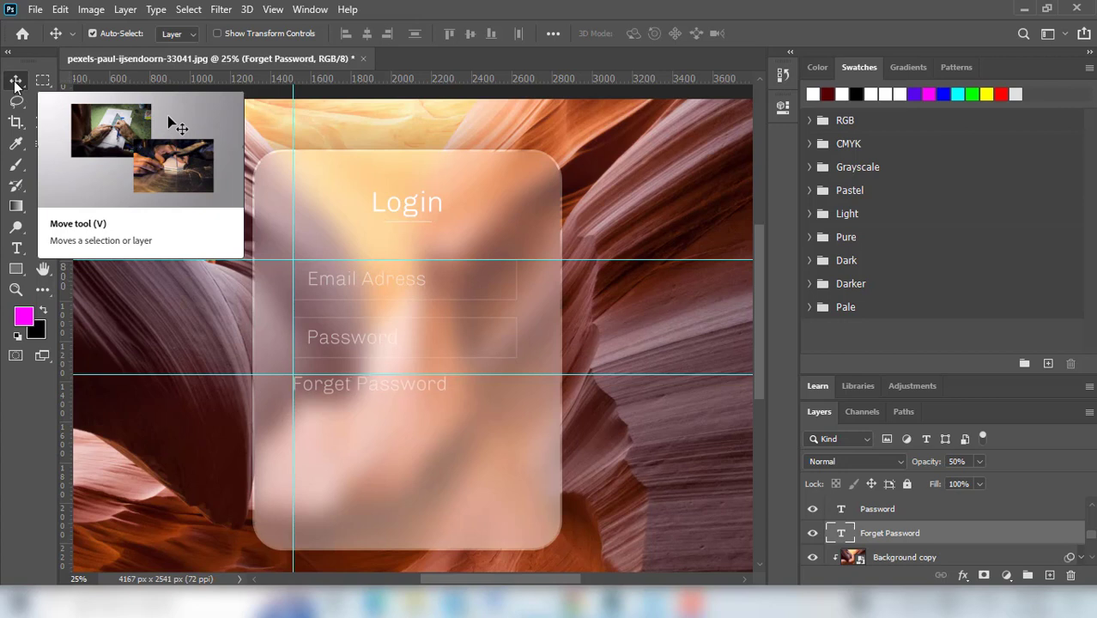
pyautogui.press('Left')
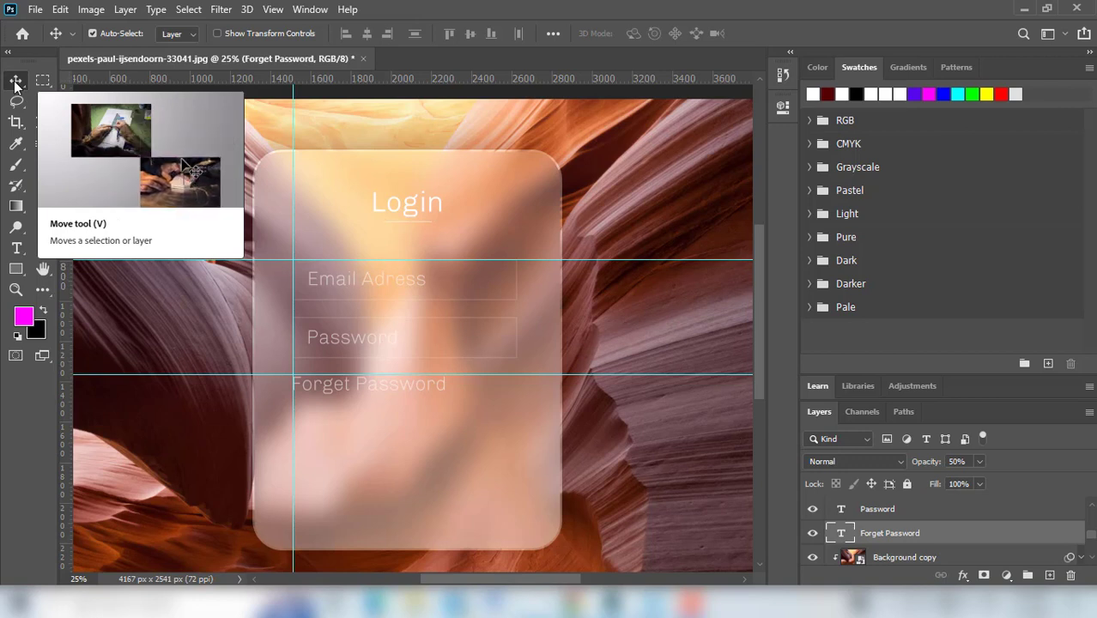
# Append a question mark so it reads 'Forget Password?', then select the Background copy layer
pyautogui.press('t')
pyautogui.click(444, 385)
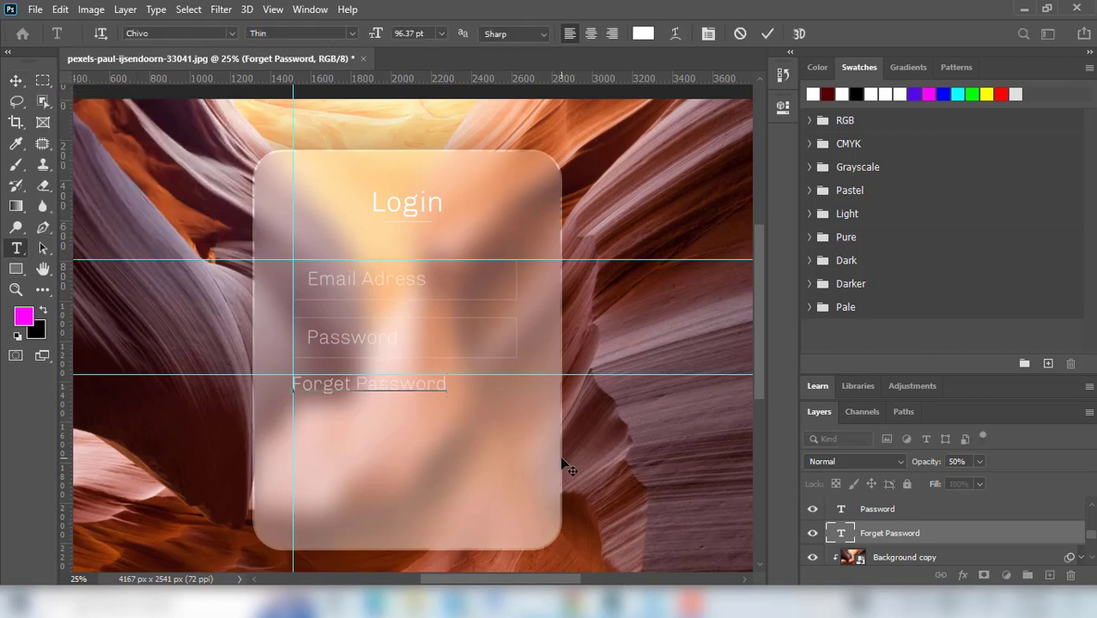
pyautogui.write('?')
pyautogui.click(768, 35)
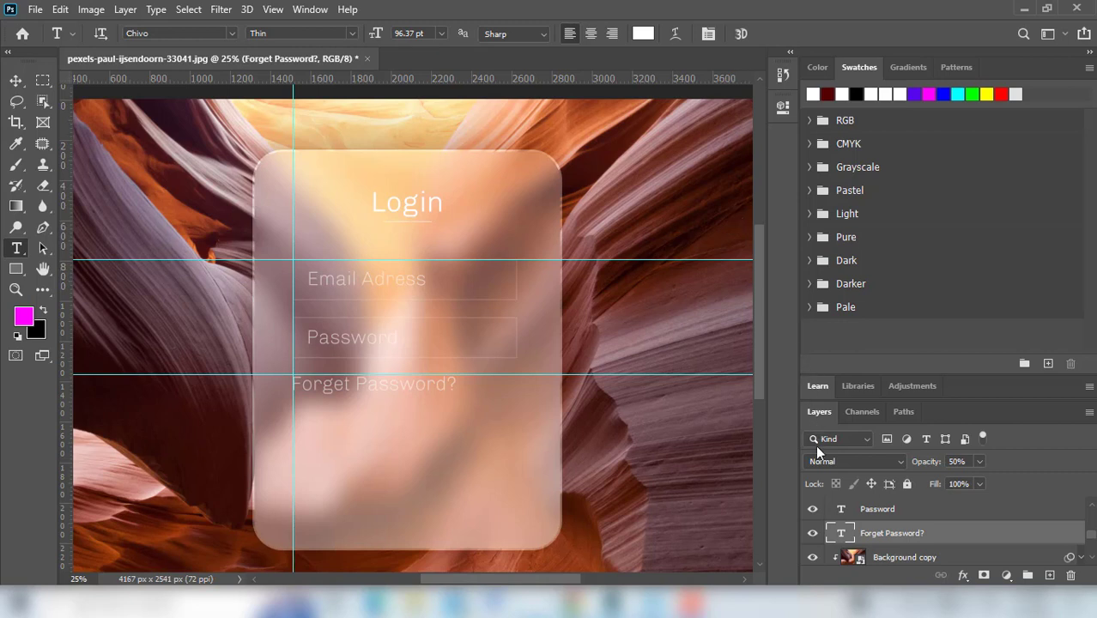
pyautogui.scroll(-1, 988, 545)
pyautogui.scroll(-1, 983, 544)
pyautogui.scroll(-2, 980, 543)
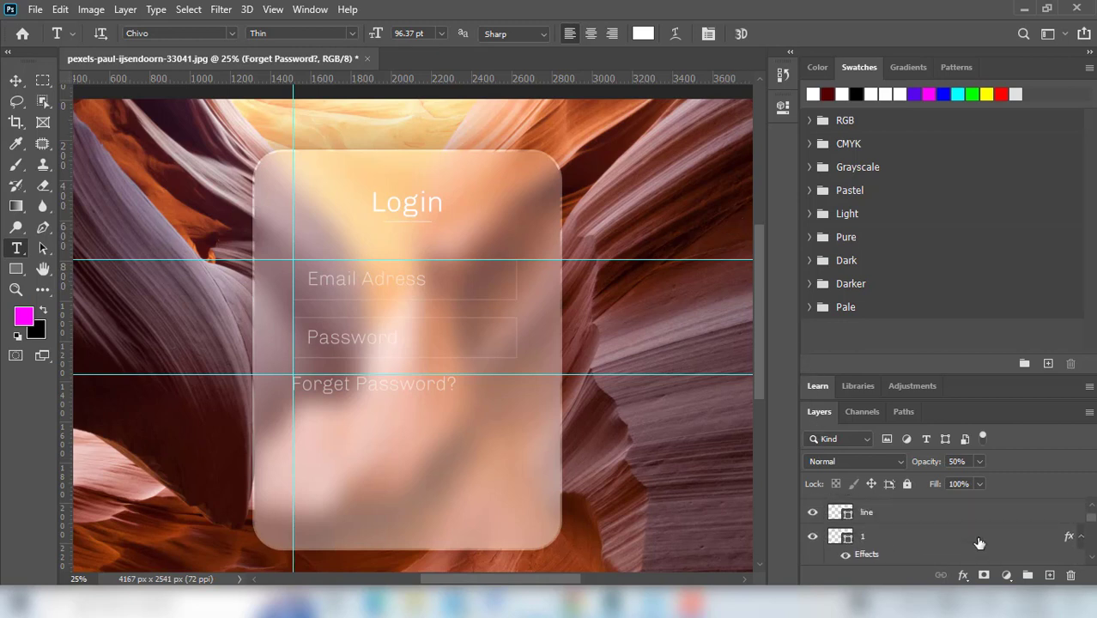
pyautogui.scroll(1, 980, 542)
pyautogui.scroll(1, 975, 543)
pyautogui.scroll(1, 962, 543)
pyautogui.scroll(1, 958, 540)
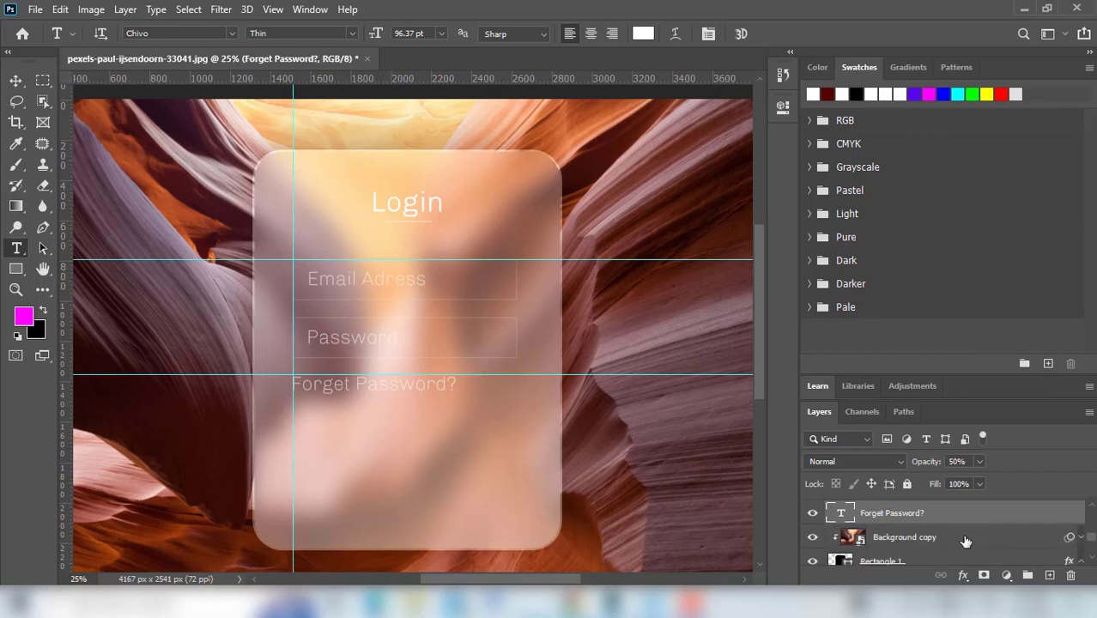
pyautogui.click(966, 541)
# Add a new layer and draw a rectangle shape just below the 'Forget Password?' text
pyautogui.click(1049, 575)
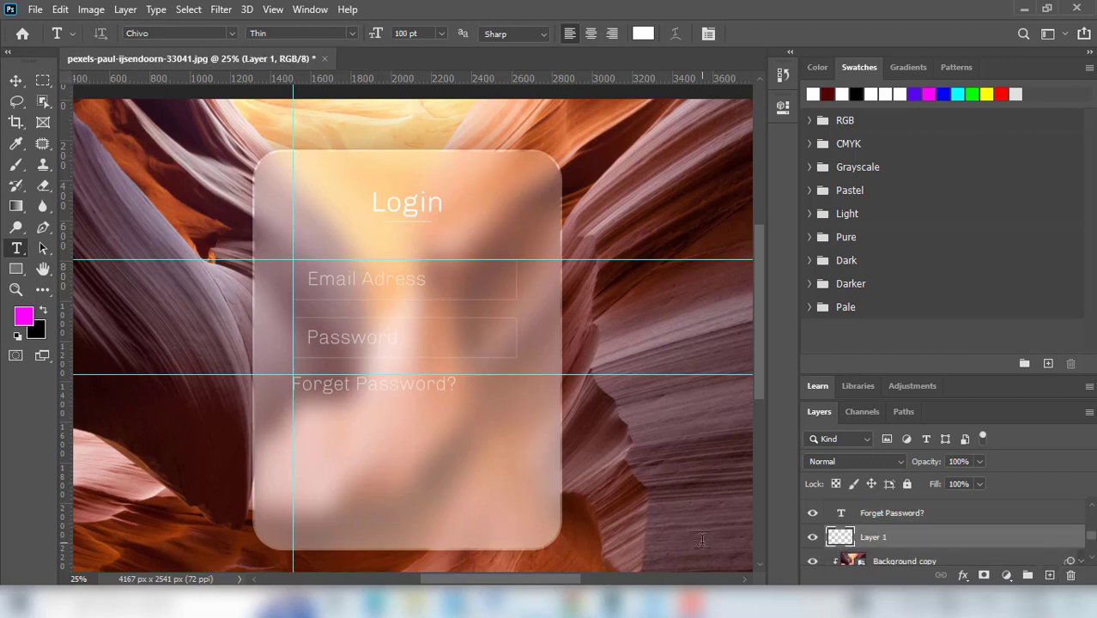
pyautogui.click(18, 273)
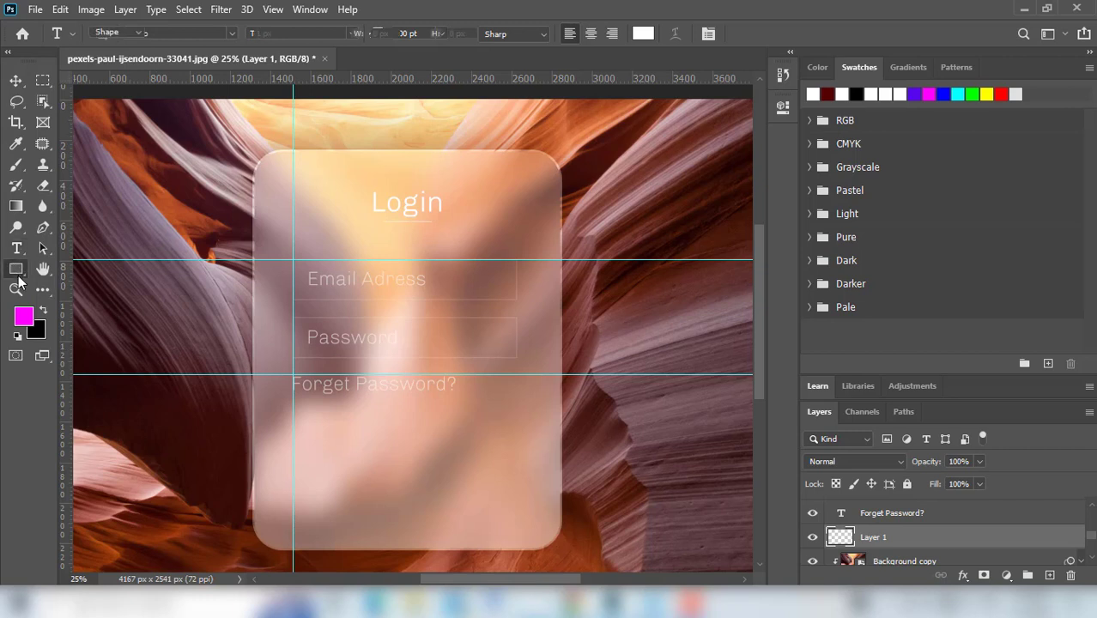
pyautogui.rightClick(18, 277)
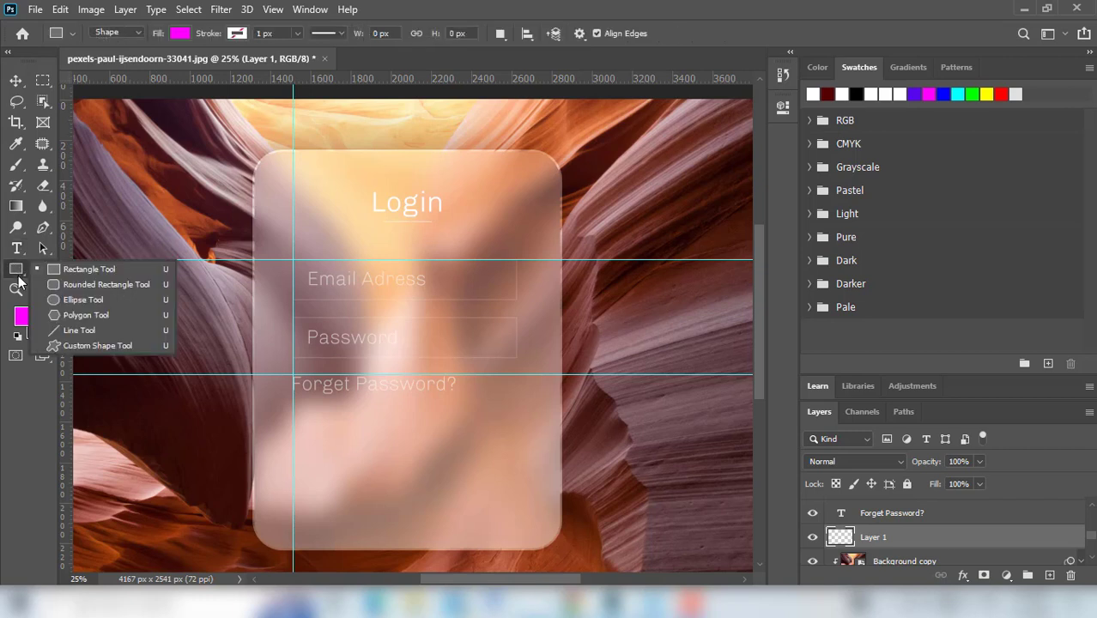
pyautogui.click(105, 271)
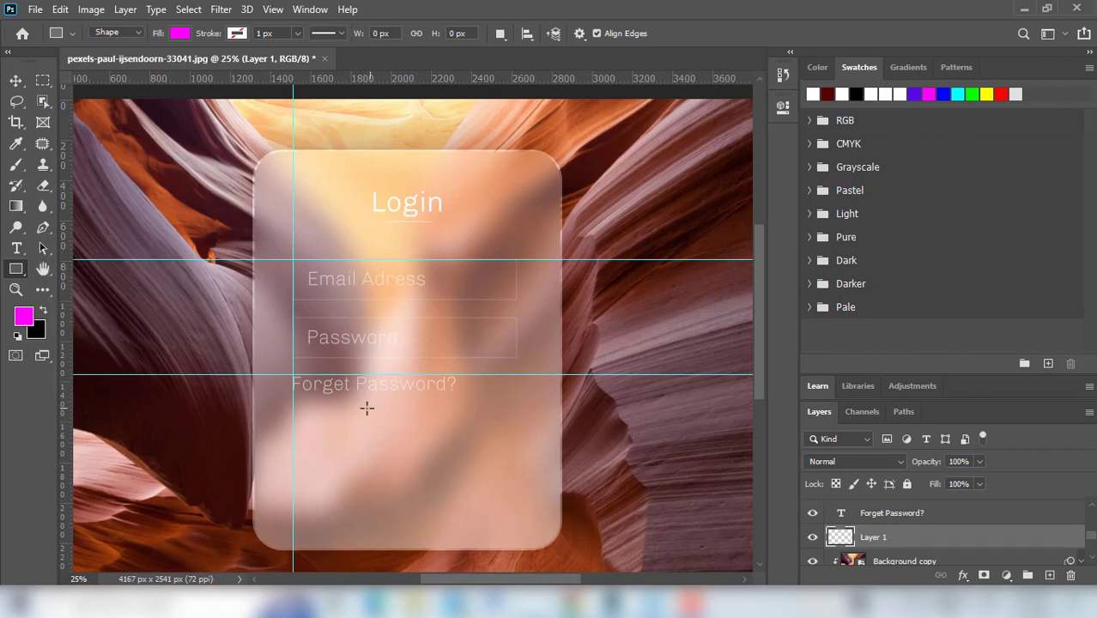
pyautogui.moveTo(361, 409); pyautogui.dragTo(457, 451)
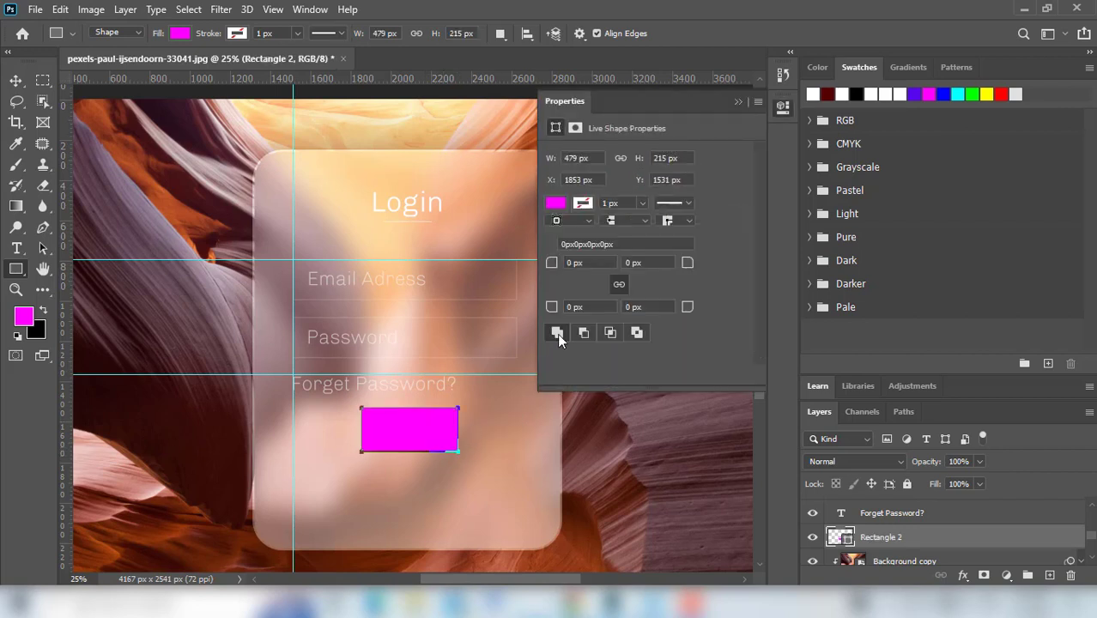
pyautogui.click(555, 205)
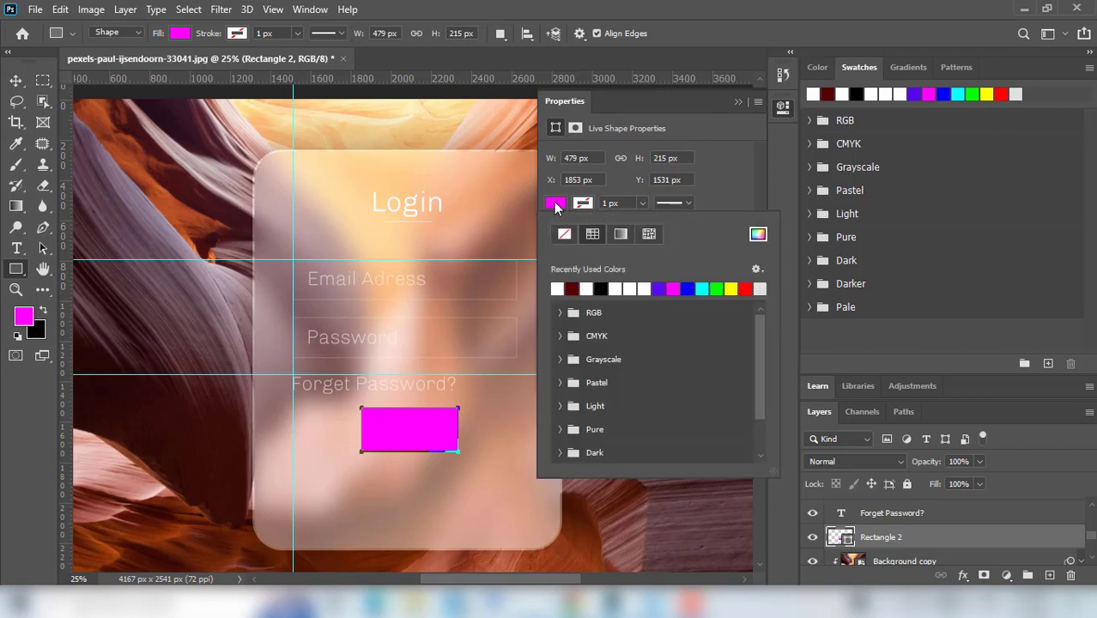
# Fill the rectangle with dark red #240503 sampled from the canyon photo
pyautogui.click(555, 204)
pyautogui.click(758, 236)
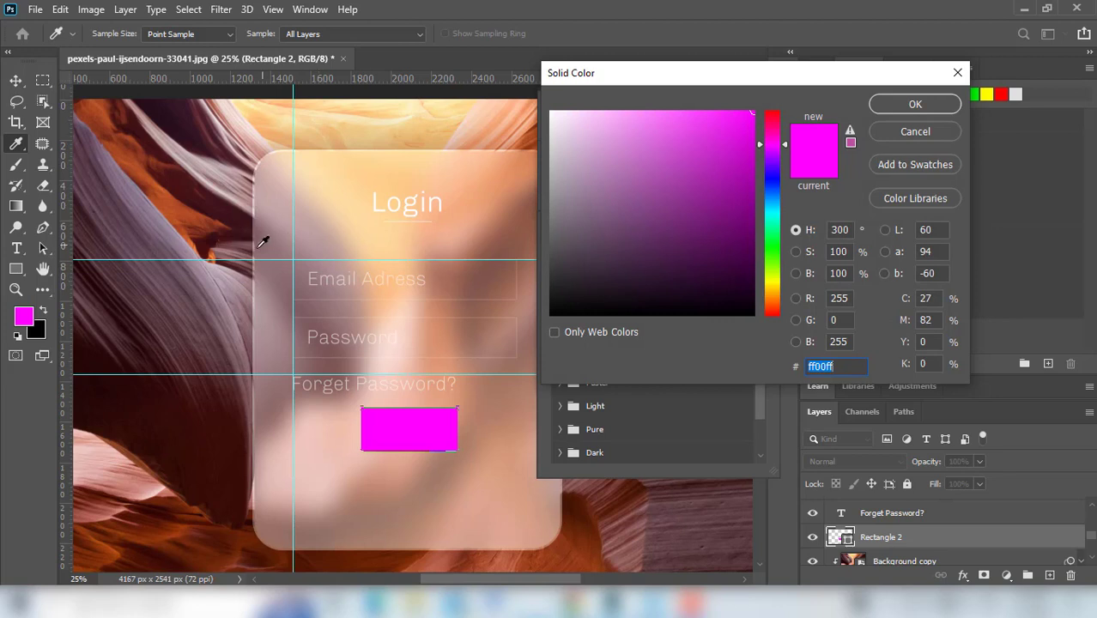
pyautogui.click(111, 376)
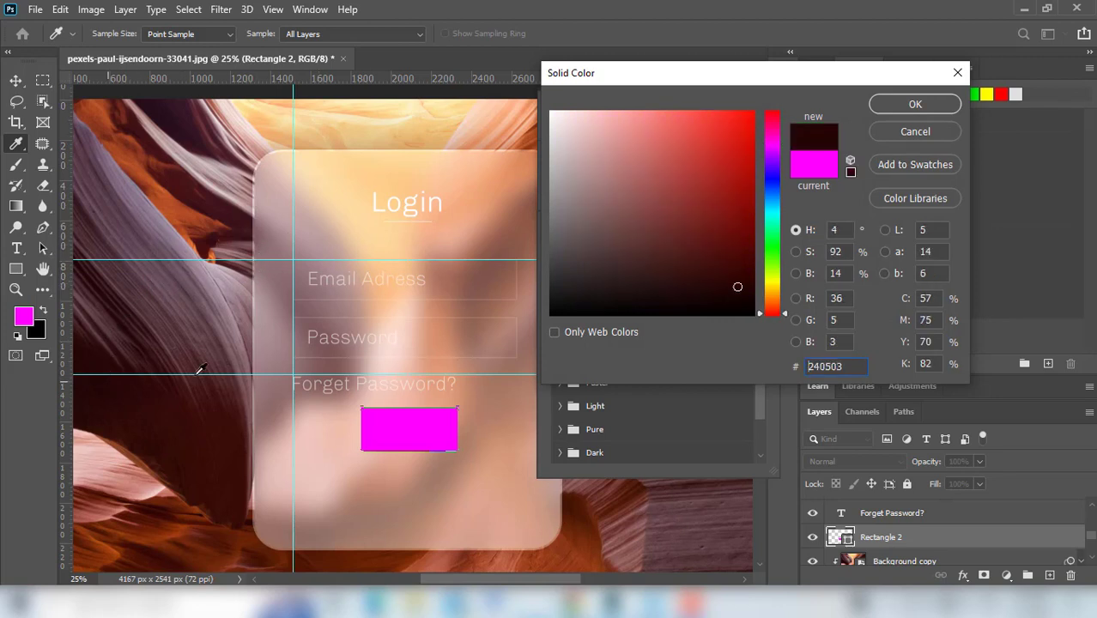
pyautogui.click(909, 105)
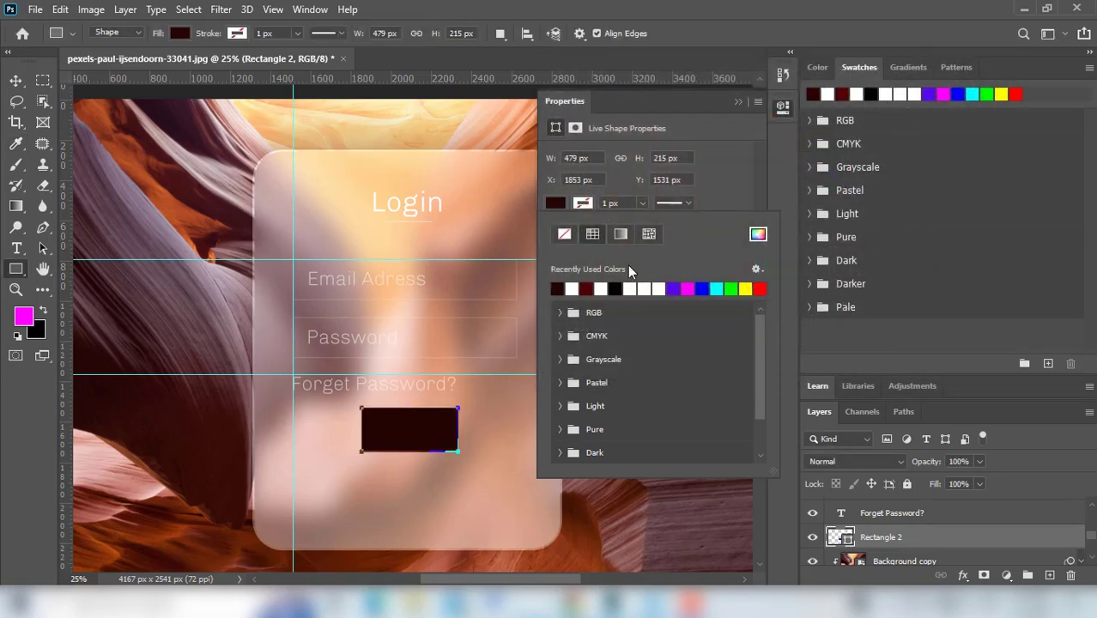
pyautogui.click(728, 183)
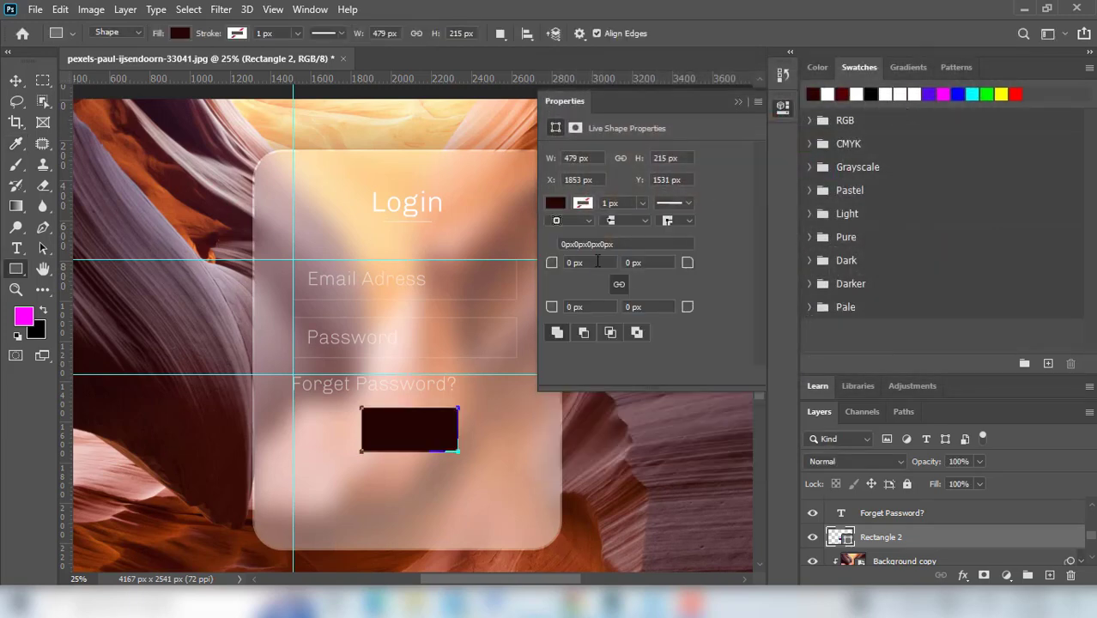
# Set the rectangle's corner radius to 150 to make a pill shape
pyautogui.click(570, 263)
pyautogui.write('1')
pyautogui.write('50')
pyautogui.press('Tab')
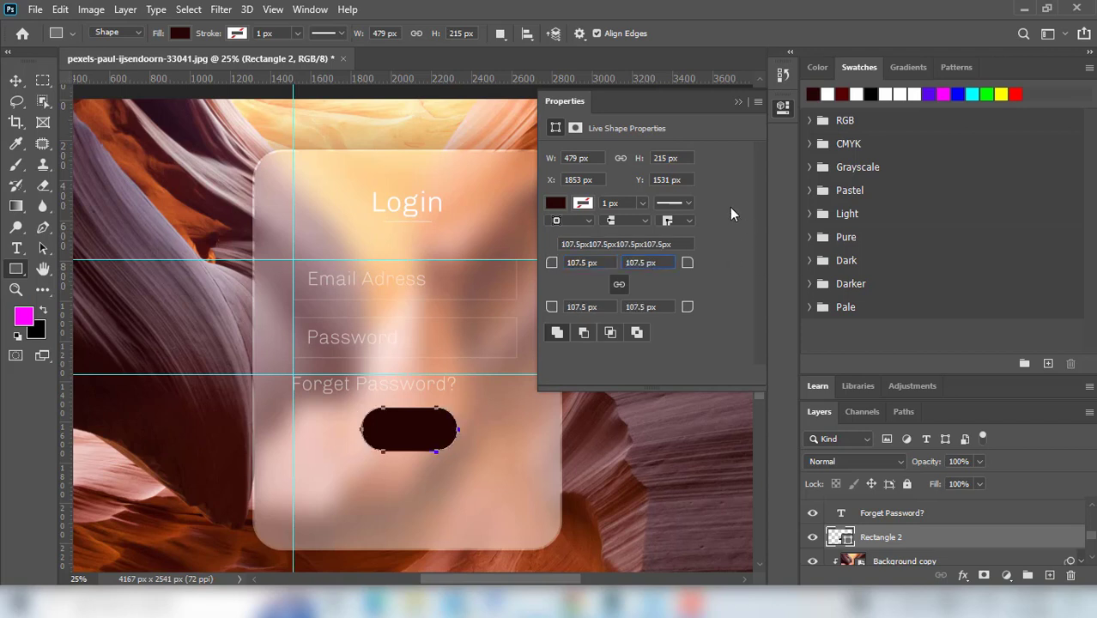
# Rename the Rectangle 2 layer to 'button'
pyautogui.click(739, 103)
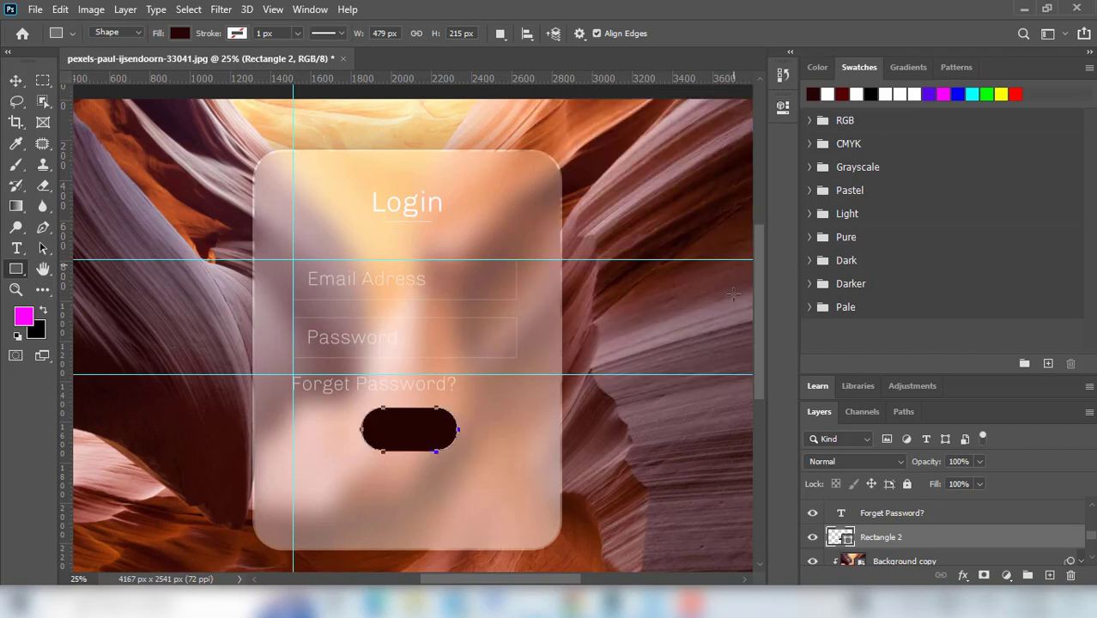
pyautogui.doubleClick(893, 537)
pyautogui.write('b')
pyautogui.write('utton')
pyautogui.press('Return')
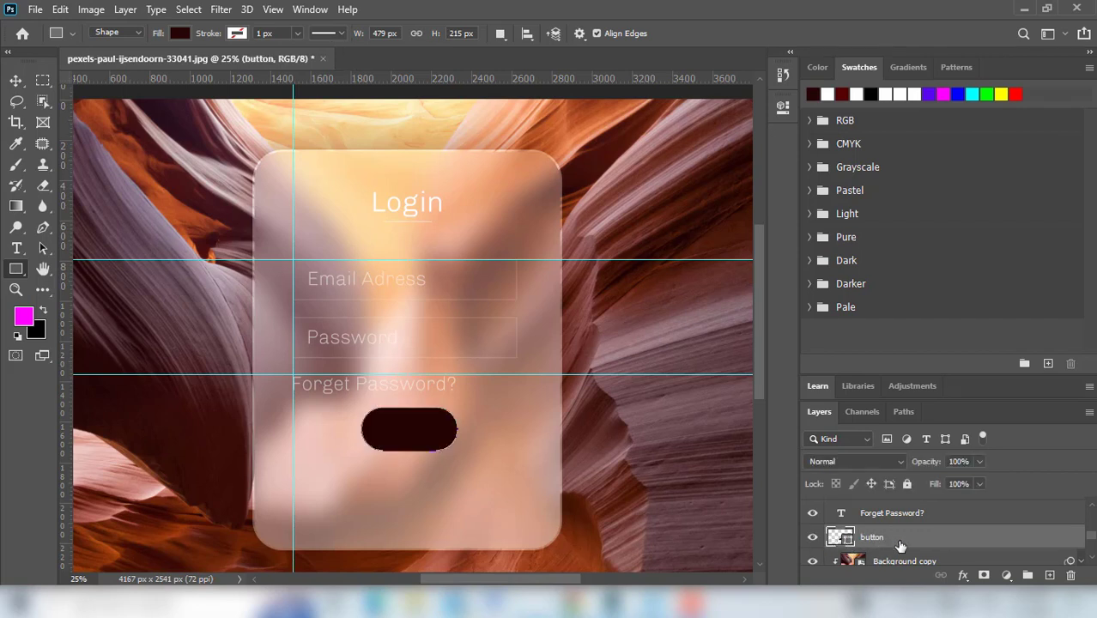
# Centre the pill button horizontally on the card and nudge it down slightly
pyautogui.scroll(-2, 904, 548)
pyautogui.click(923, 529)
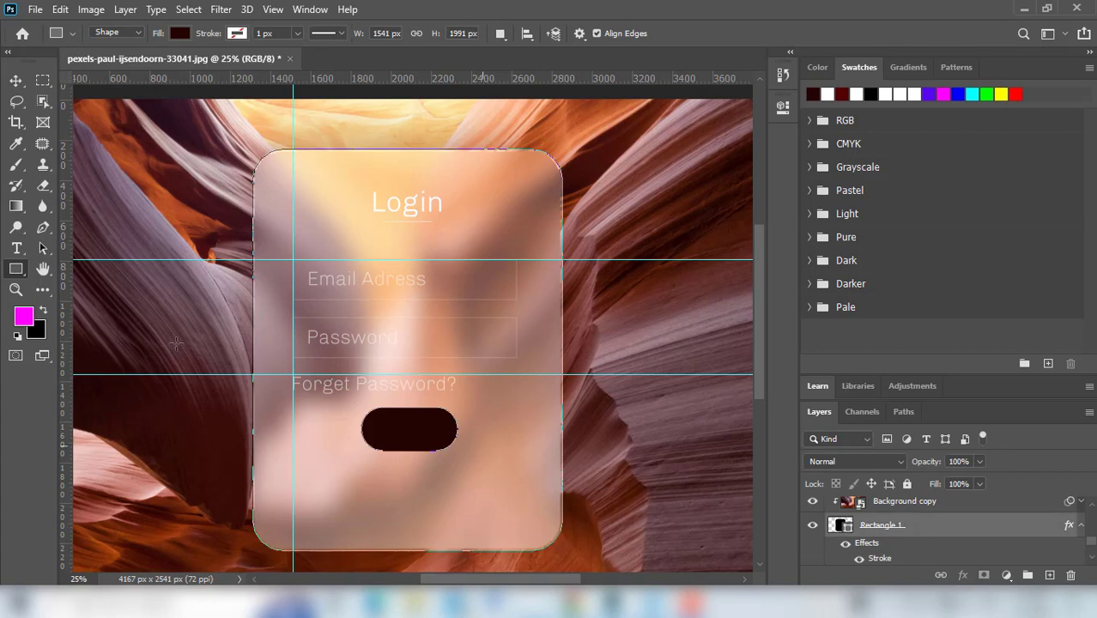
pyautogui.click(15, 80)
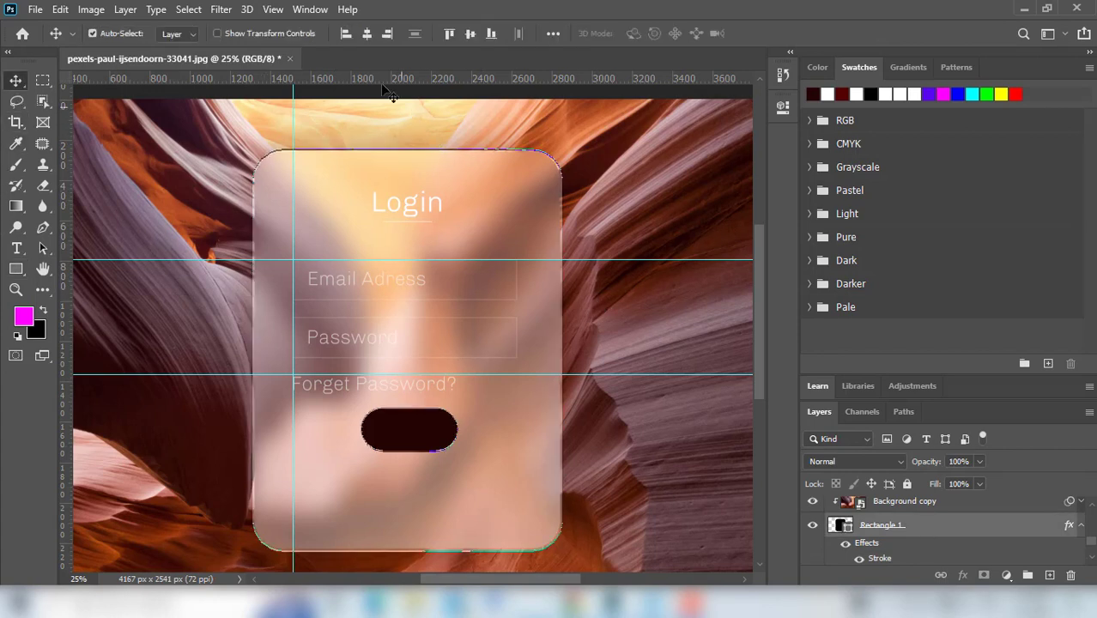
pyautogui.click(367, 33)
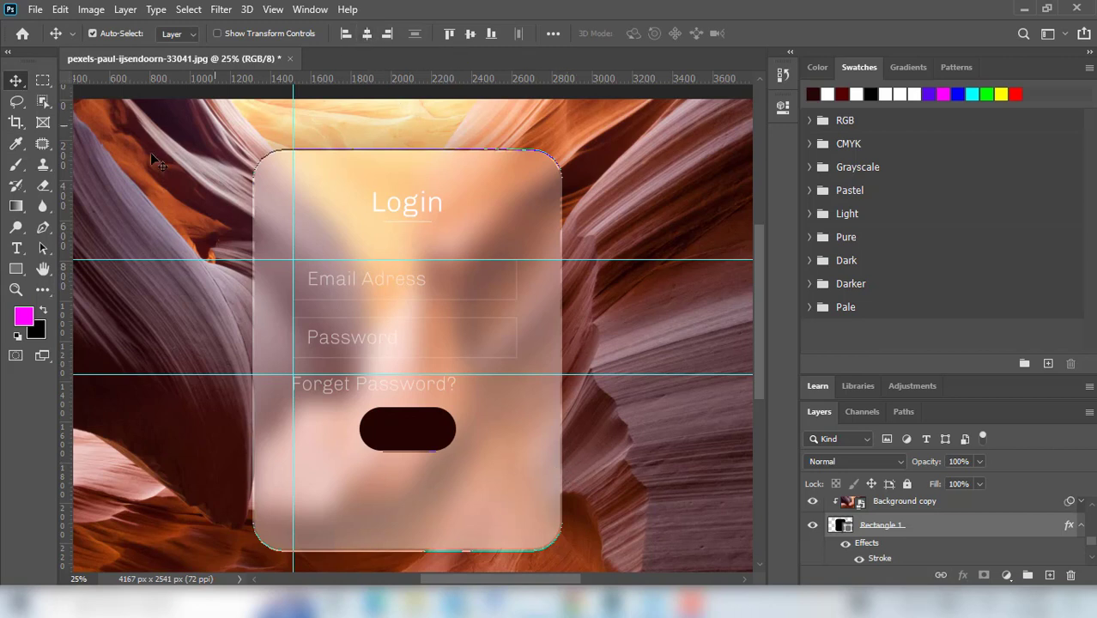
pyautogui.scroll(3, 919, 538)
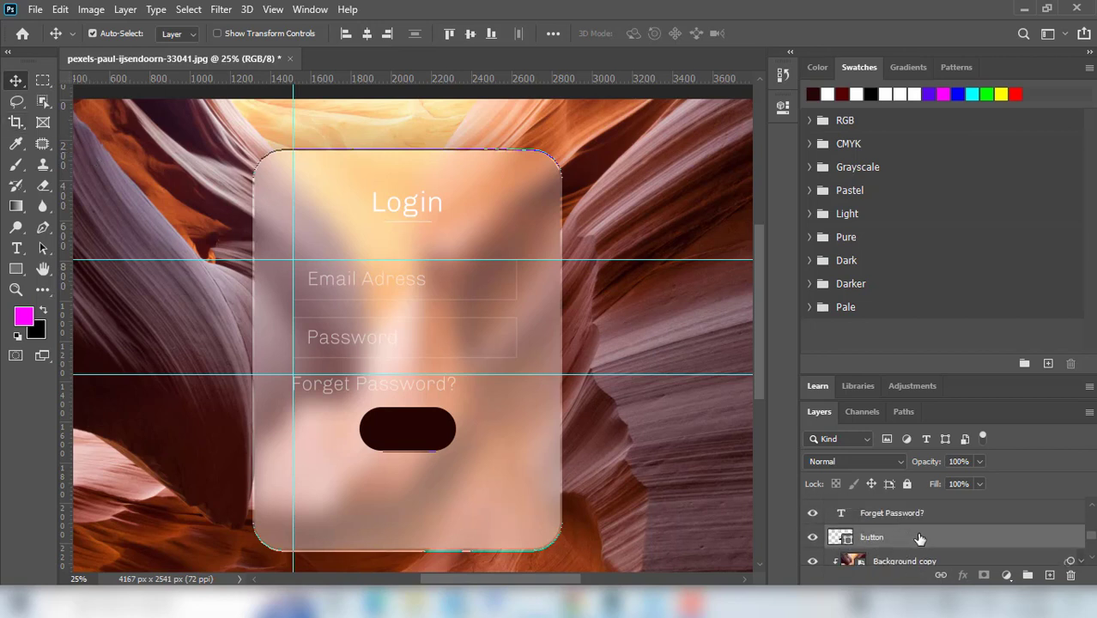
pyautogui.click(918, 538)
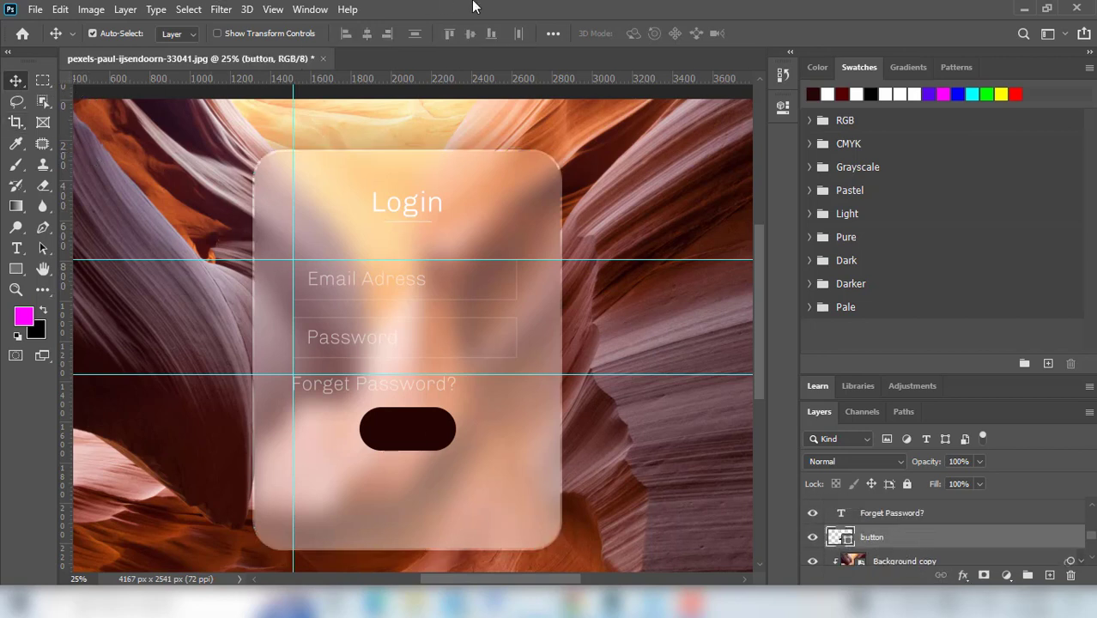
pyautogui.hotkey('shift', 'Down')
pyautogui.hotkey('shift', 'Down')
pyautogui.hotkey('shift', 'Down')
pyautogui.hotkey('shift', 'Down')
pyautogui.hotkey('shift', 'Down')
pyautogui.hotkey('shift', 'Down')
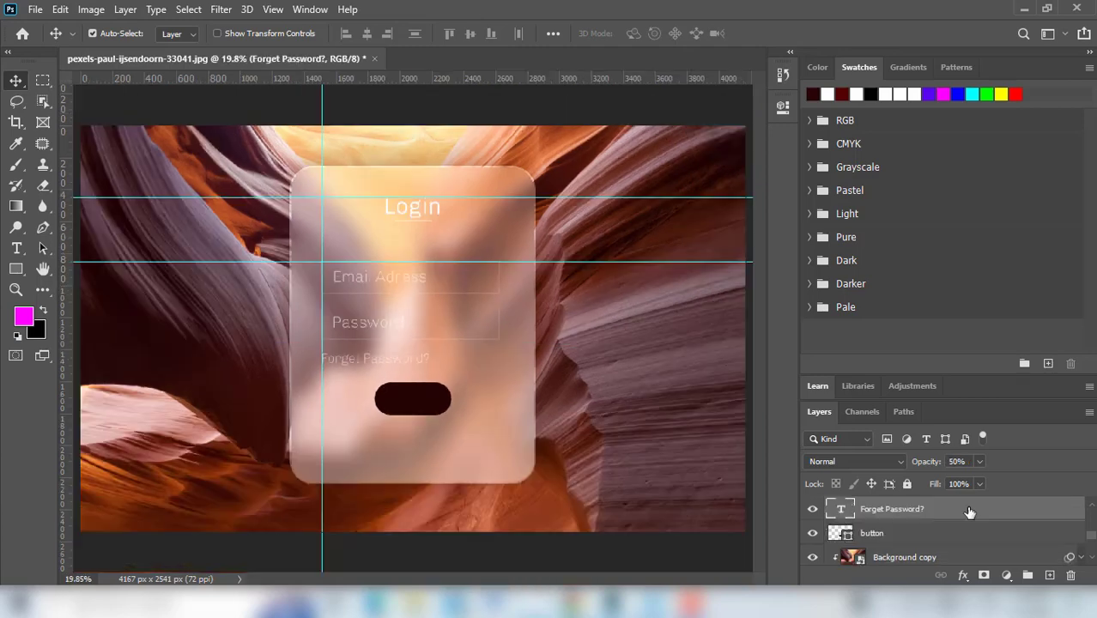
# Duplicate the 'Forget Password?' layer, place it below 'button', and move it down the card
pyautogui.moveTo(968, 515); pyautogui.dragTo(1052, 577)
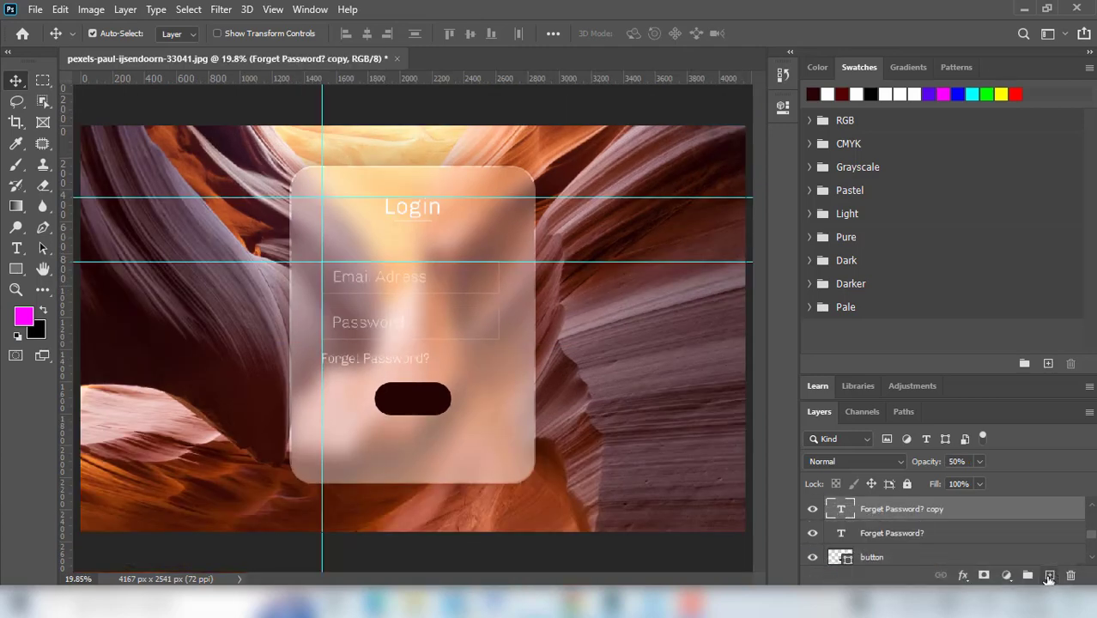
pyautogui.moveTo(932, 509)
pyautogui.mouseDown()
pyautogui.moveTo(925, 537)
pyautogui.moveTo(913, 534)
pyautogui.moveTo(910, 483)
pyautogui.mouseUp()
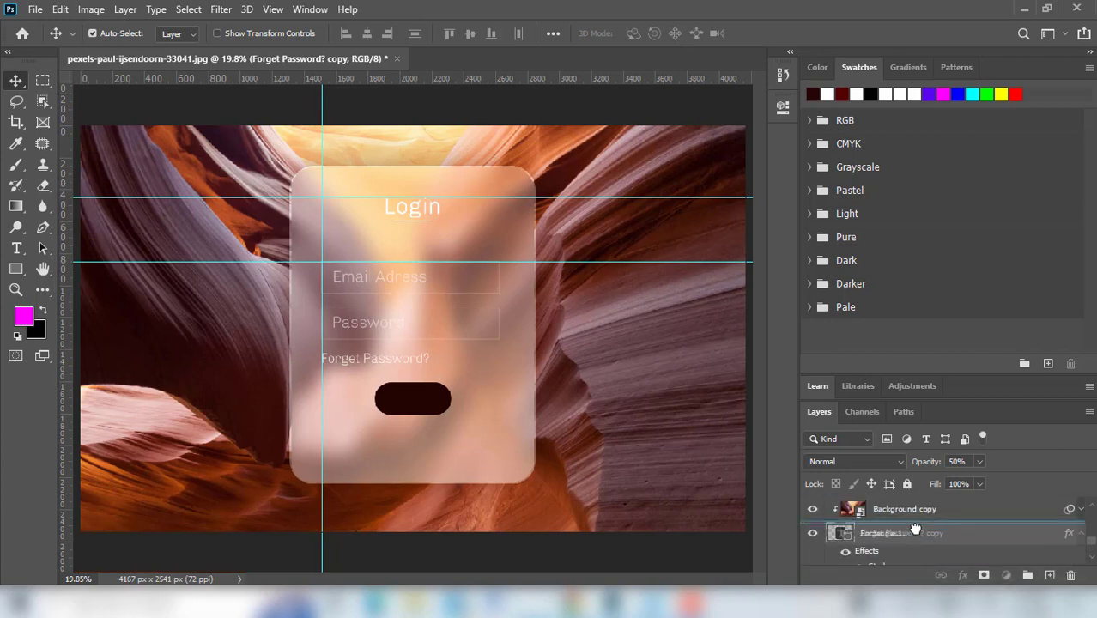
pyautogui.moveTo(910, 483); pyautogui.dragTo(904, 547)
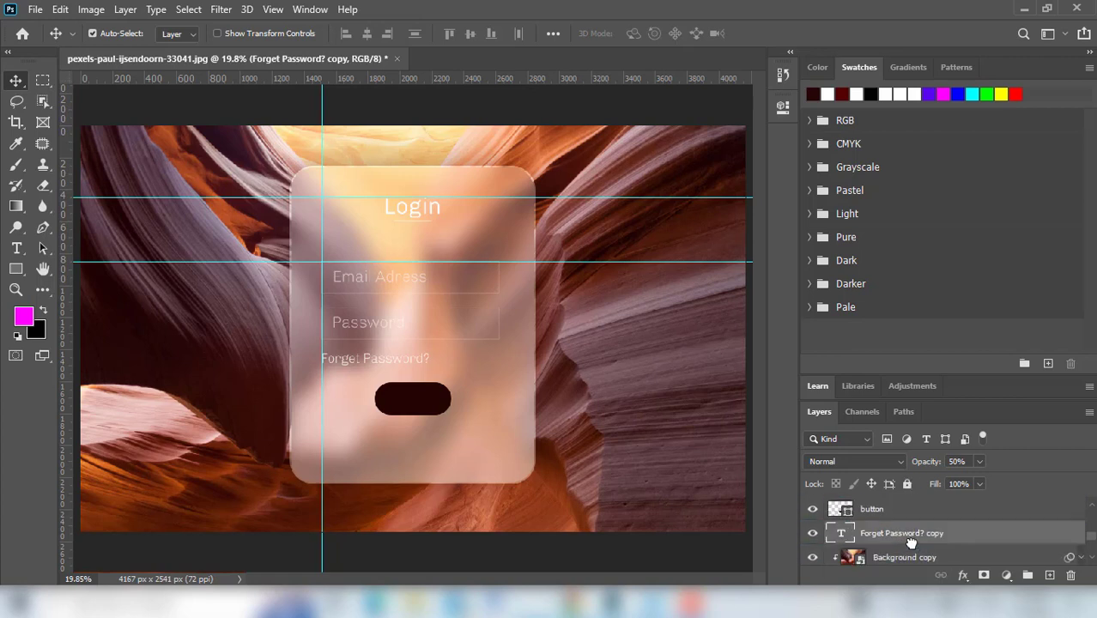
pyautogui.press('t')
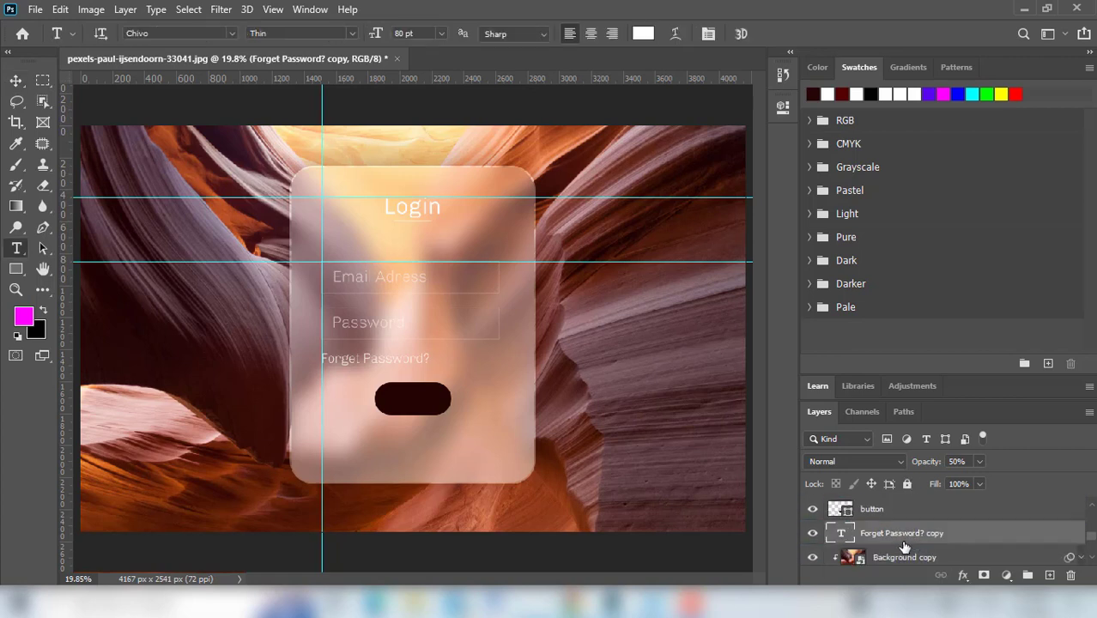
pyautogui.click(15, 81)
pyautogui.hotkey('shift', 'Down')
pyautogui.hotkey('shift', 'Down')
pyautogui.hotkey('shift', 'Down')
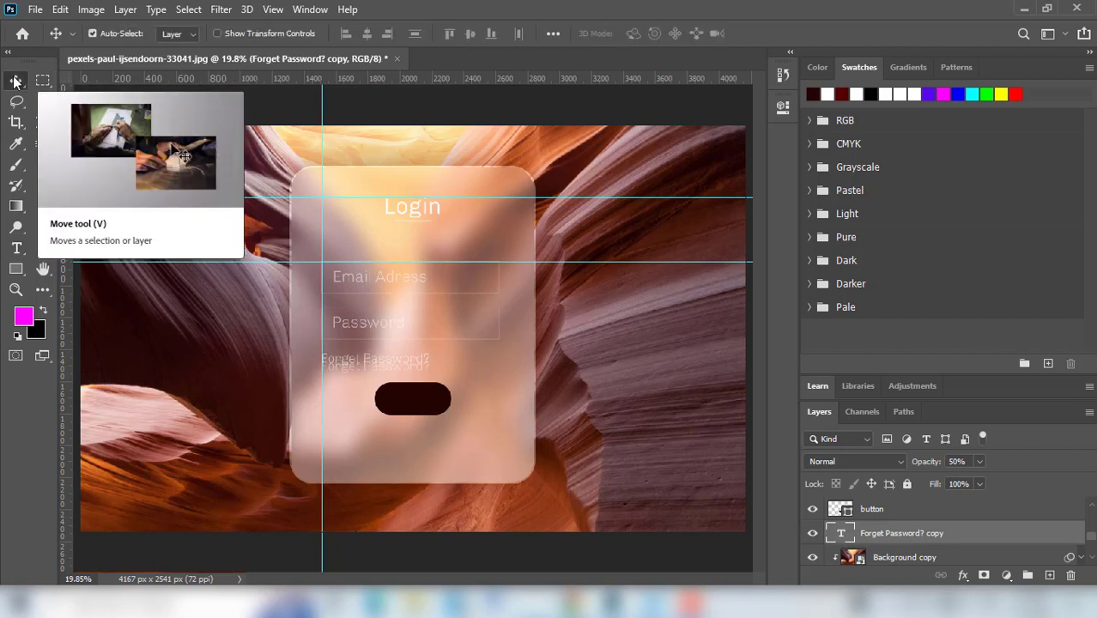
pyautogui.hotkey('shift', 'Down')
pyautogui.hotkey('shift', 'Down')
pyautogui.hotkey('shift', 'Down')
pyautogui.hotkey('shift', 'Down')
pyautogui.hotkey('shift', 'Down')
pyautogui.hotkey('shift', 'Down')
pyautogui.hotkey('shift', 'Down')
pyautogui.hotkey('shift', 'Down')
pyautogui.hotkey('shift', 'Down')
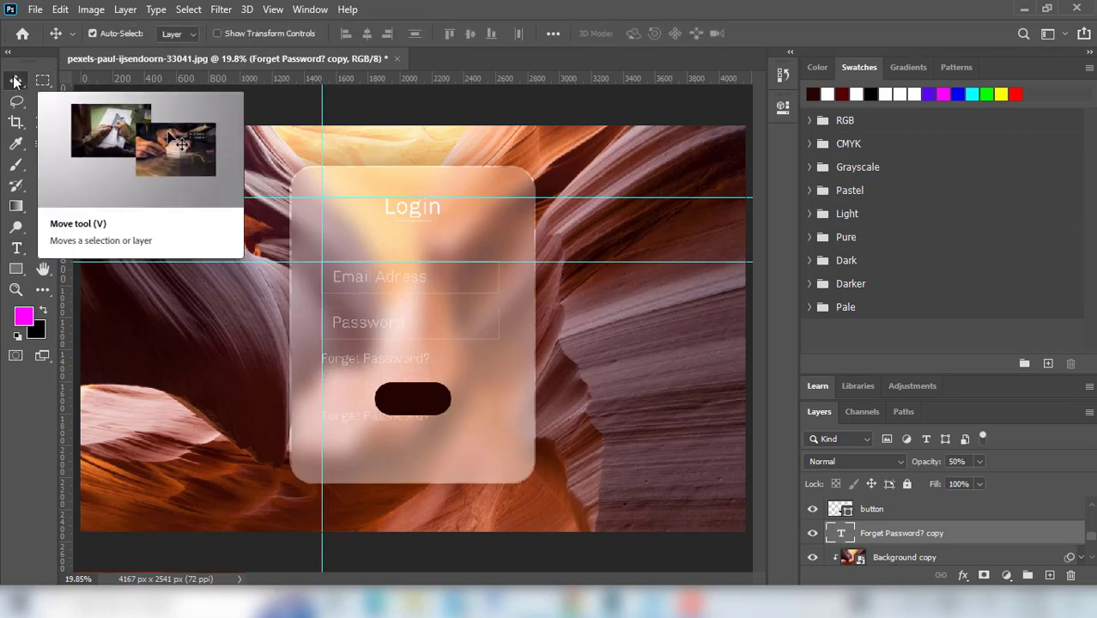
pyautogui.hotkey('shift', 'Down')
pyautogui.hotkey('shift', 'Down')
pyautogui.hotkey('shift', 'Down')
pyautogui.hotkey('shift', 'Down')
pyautogui.hotkey('shift', 'Down')
pyautogui.hotkey('shift', 'Down')
pyautogui.hotkey('shift', 'Down')
pyautogui.hotkey('shift', 'Down')
pyautogui.hotkey('shift', 'Down')
pyautogui.press('t')
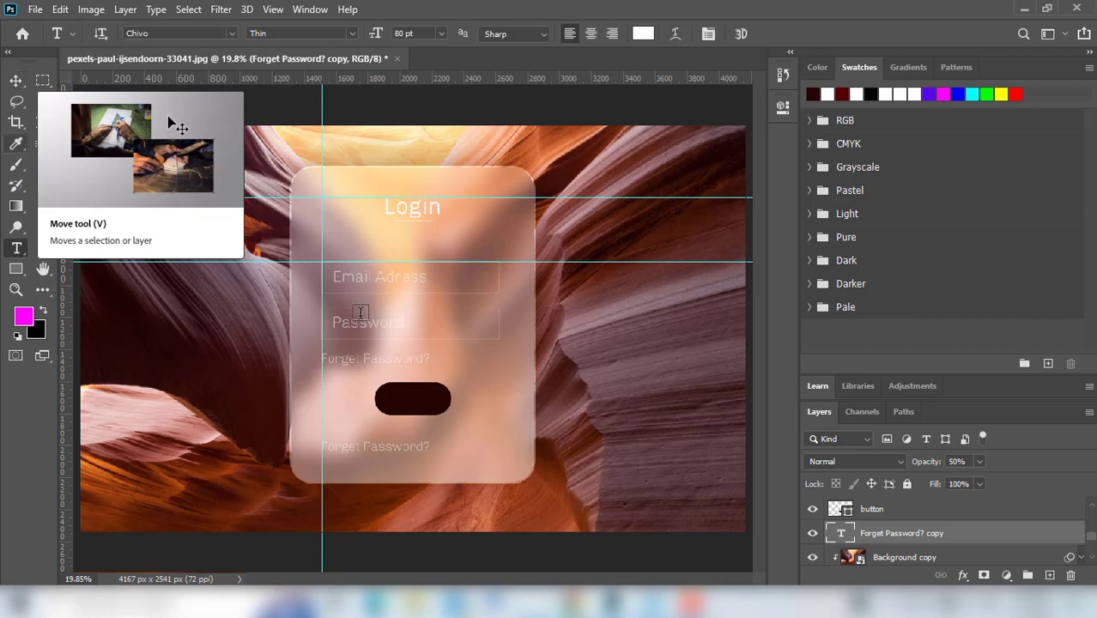
# Clear the copied text and type the new account wording (logged as 'Don'te Nunt')
pyautogui.click(400, 447)
pyautogui.hotkey('ctrl', 'a')
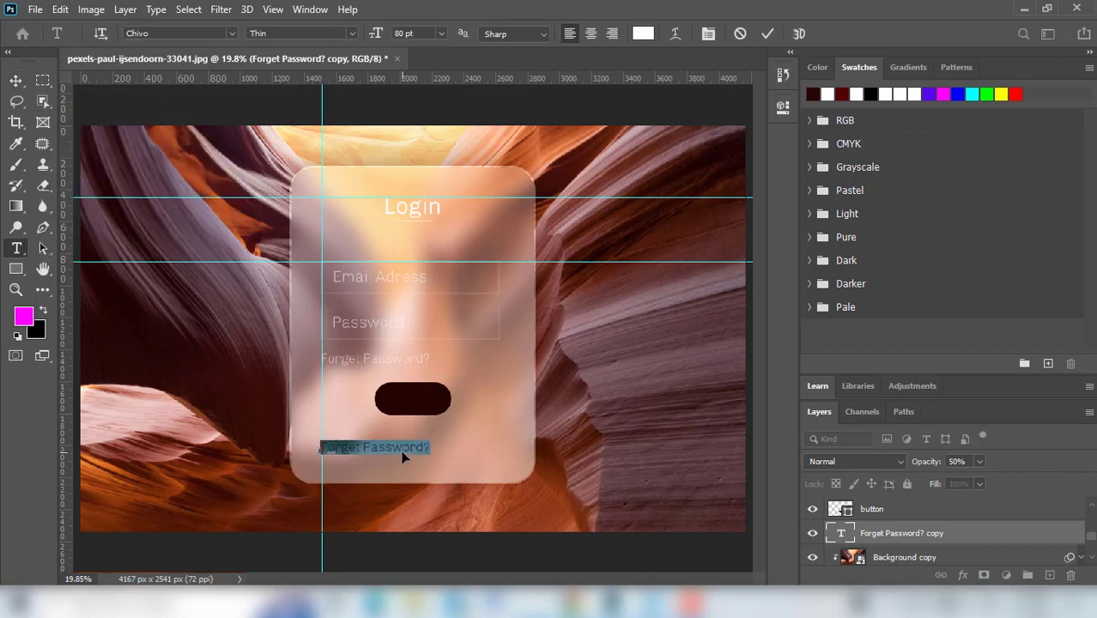
pyautogui.press('BackSpace')
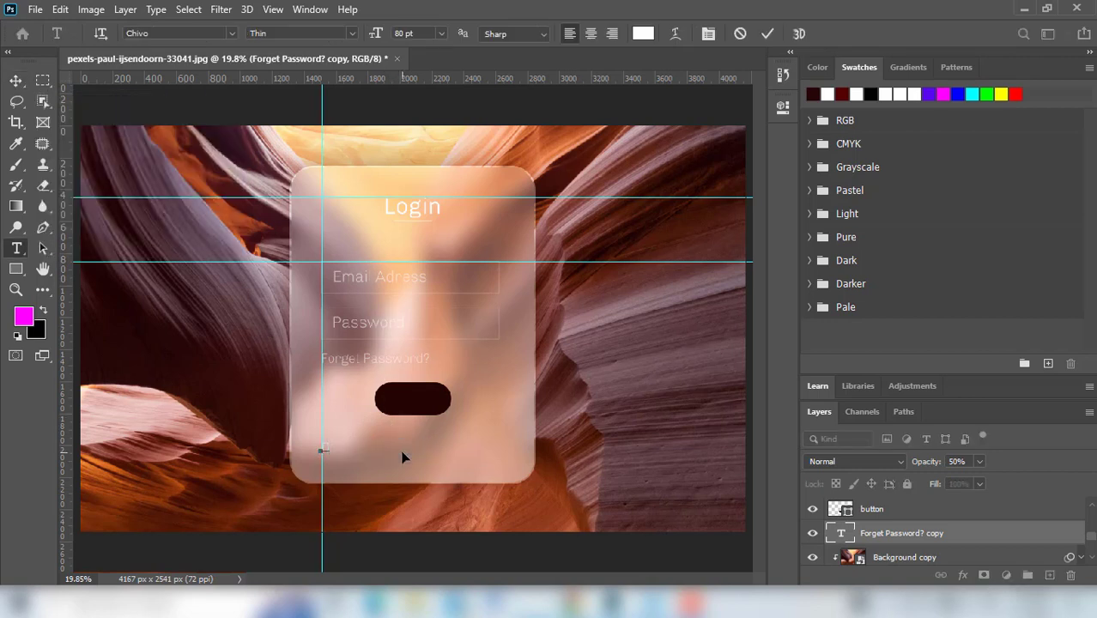
pyautogui.write("Don't")
pyautogui.write('e')
pyautogui.write(' New Acco')
pyautogui.write('u')
pyautogui.write('nt')
# Commit the Create New Account text and centre it horizontally on the card rectangle
pyautogui.click(767, 34)
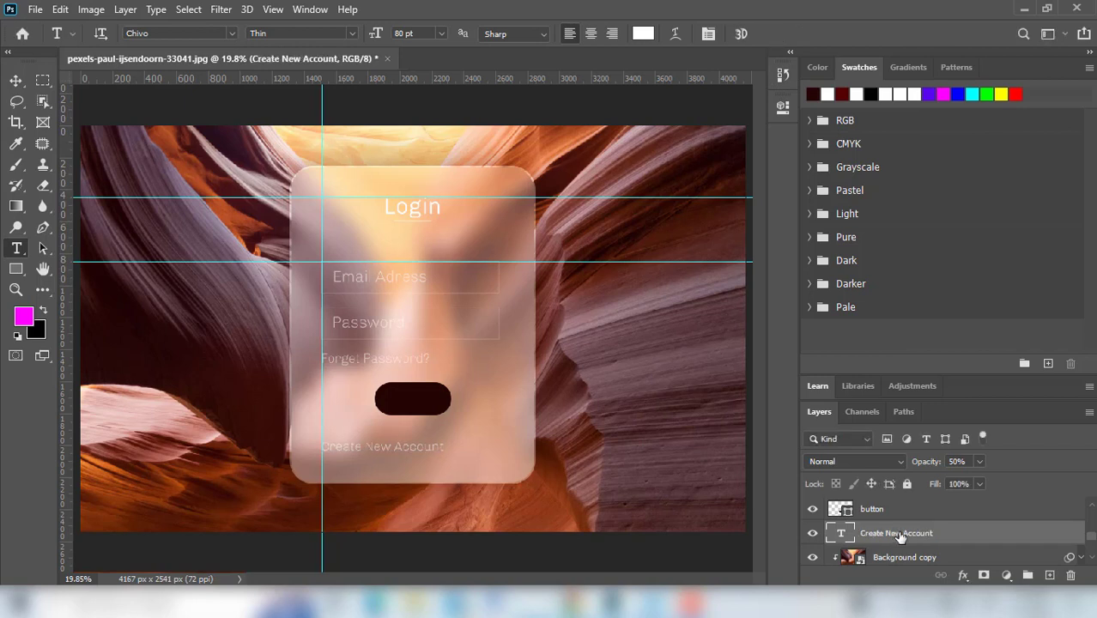
pyautogui.scroll(-1, 923, 533)
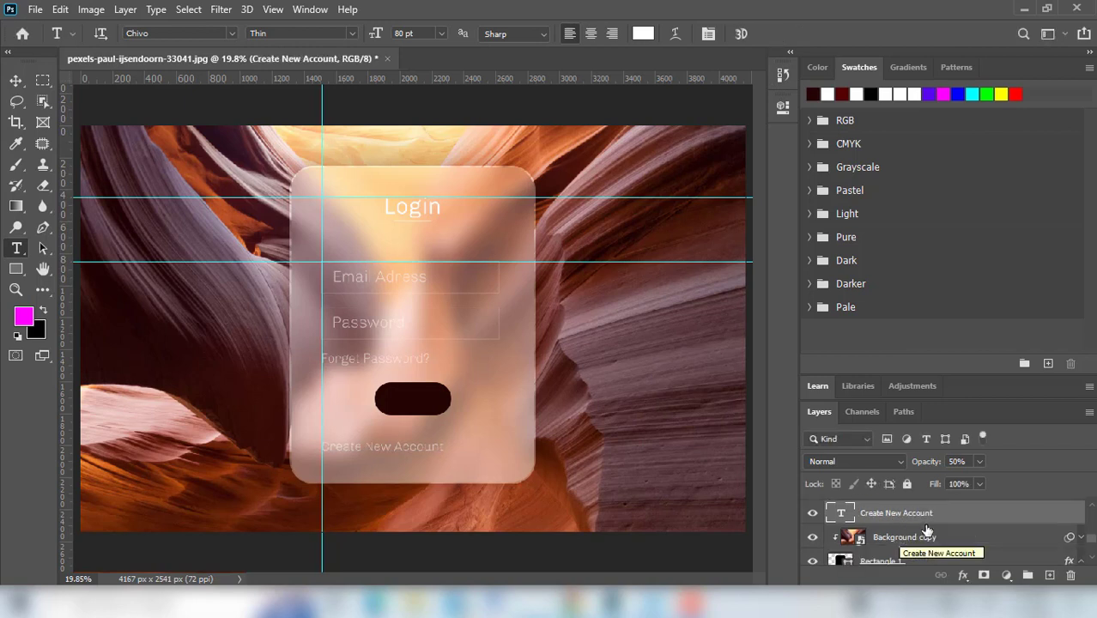
pyautogui.scroll(-1, 927, 530)
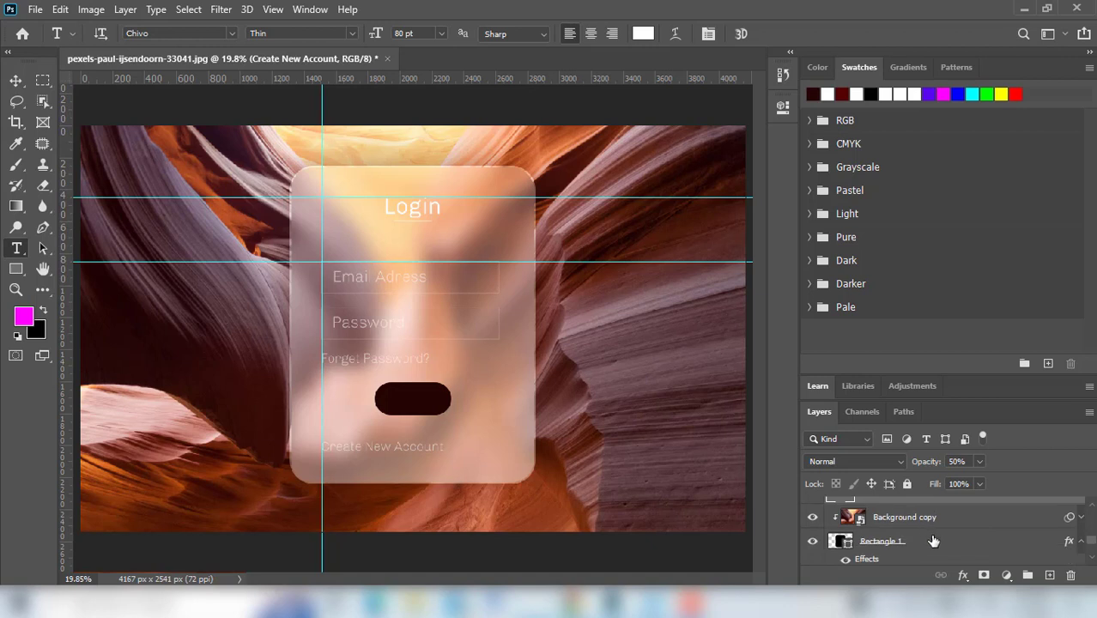
pyautogui.click(936, 544)
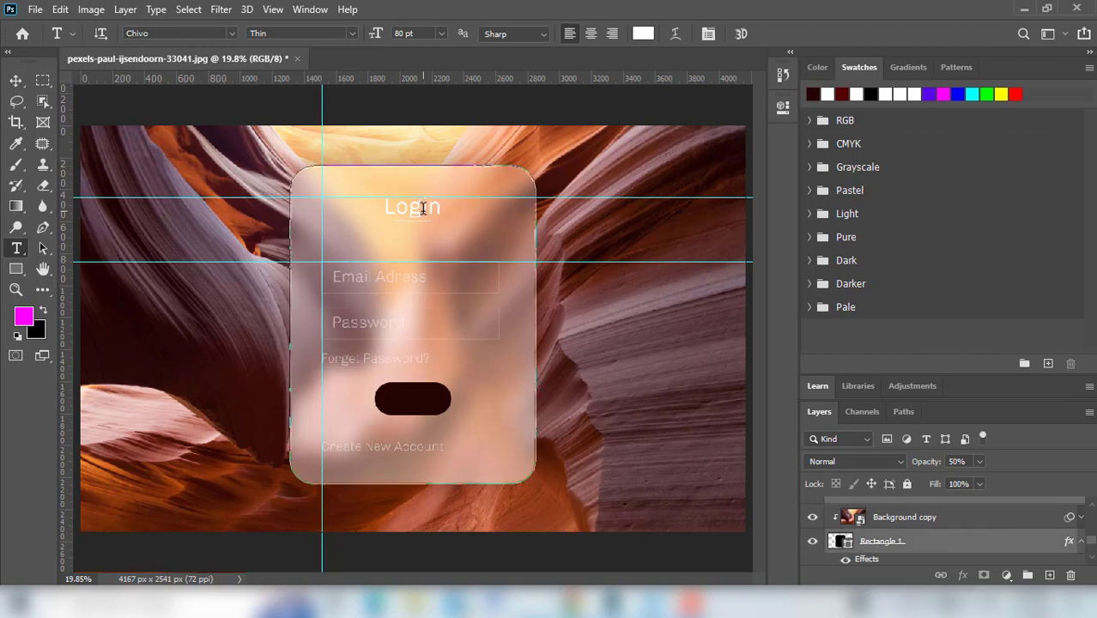
pyautogui.press('v')
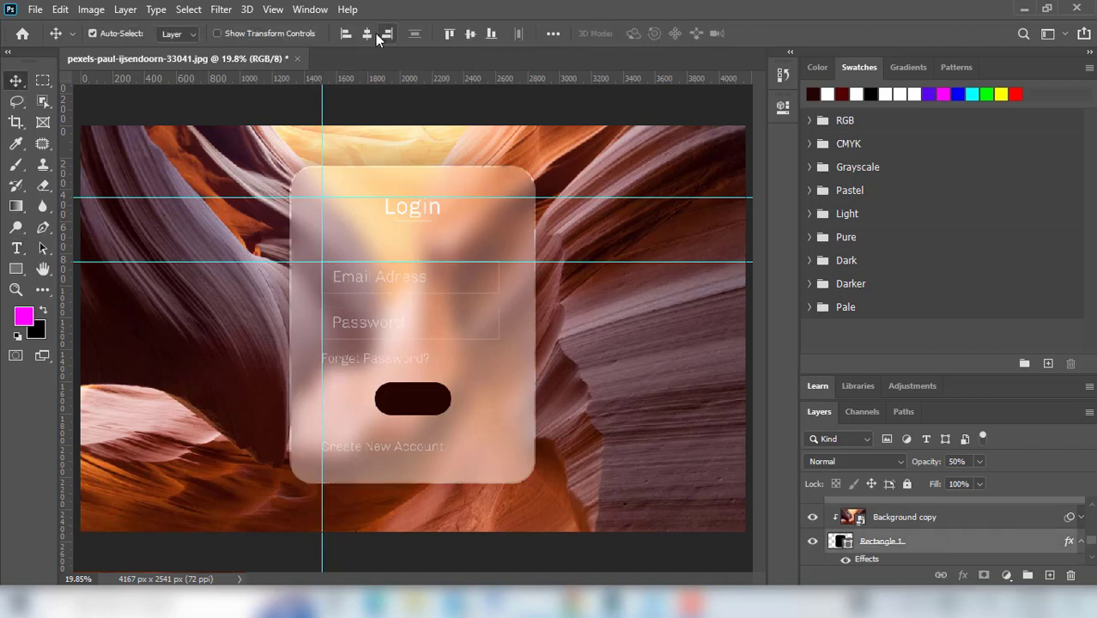
pyautogui.click(364, 33)
# Add two horizontal guides near the card's bottom, at about Y 2242 and 2037.6 px
pyautogui.moveTo(248, 81); pyautogui.dragTo(222, 456)
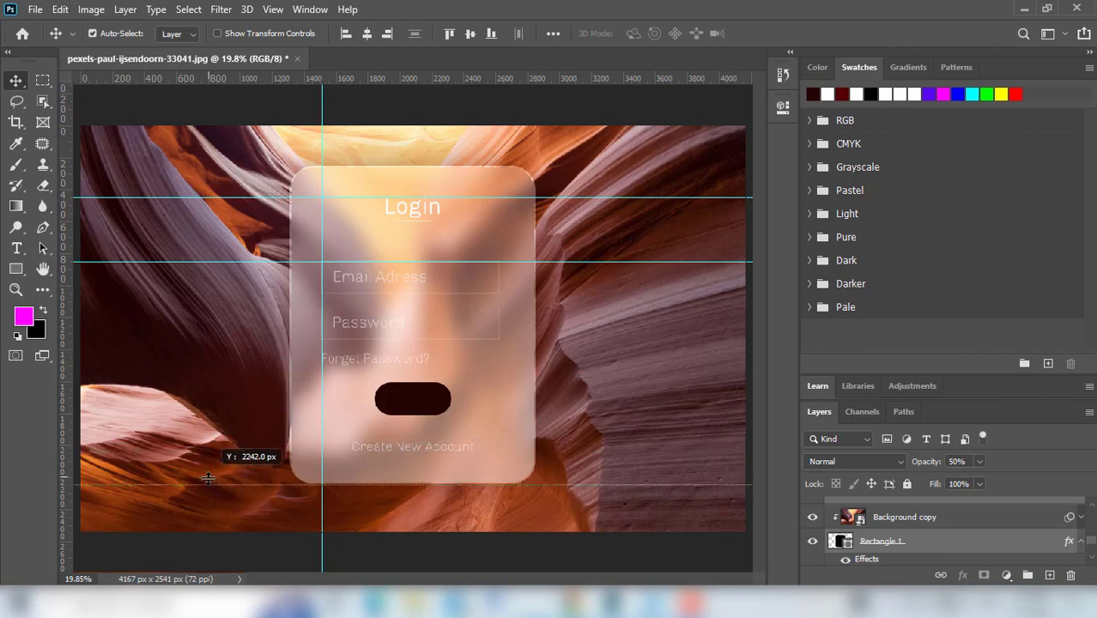
pyautogui.moveTo(221, 457); pyautogui.dragTo(207, 479)
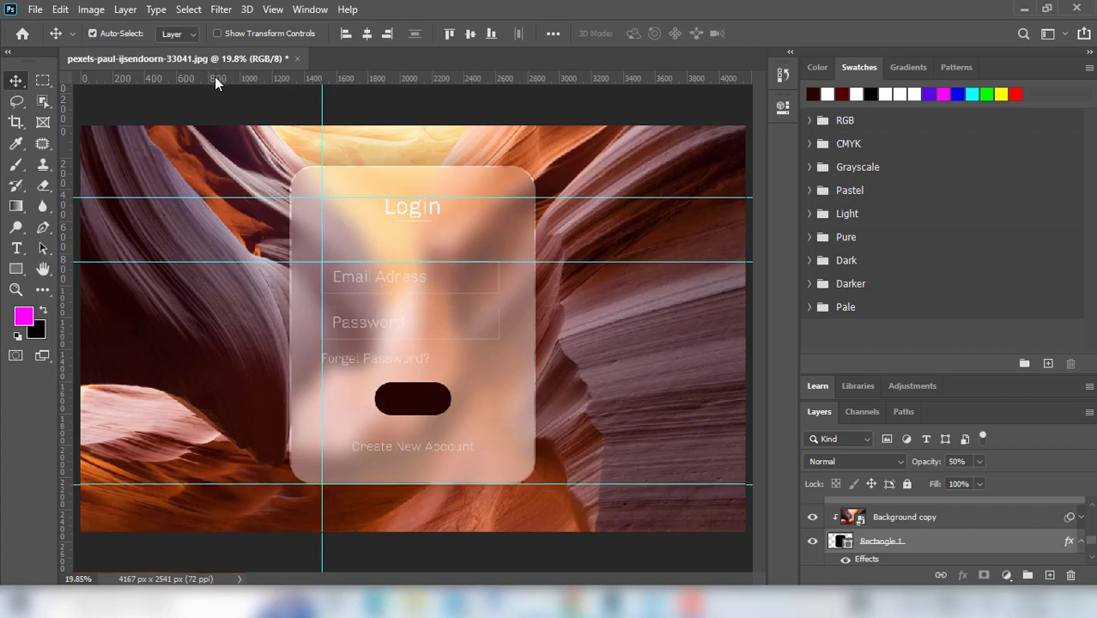
pyautogui.moveTo(215, 76)
pyautogui.mouseDown()
pyautogui.moveTo(177, 393)
pyautogui.moveTo(138, 457)
pyautogui.mouseUp()
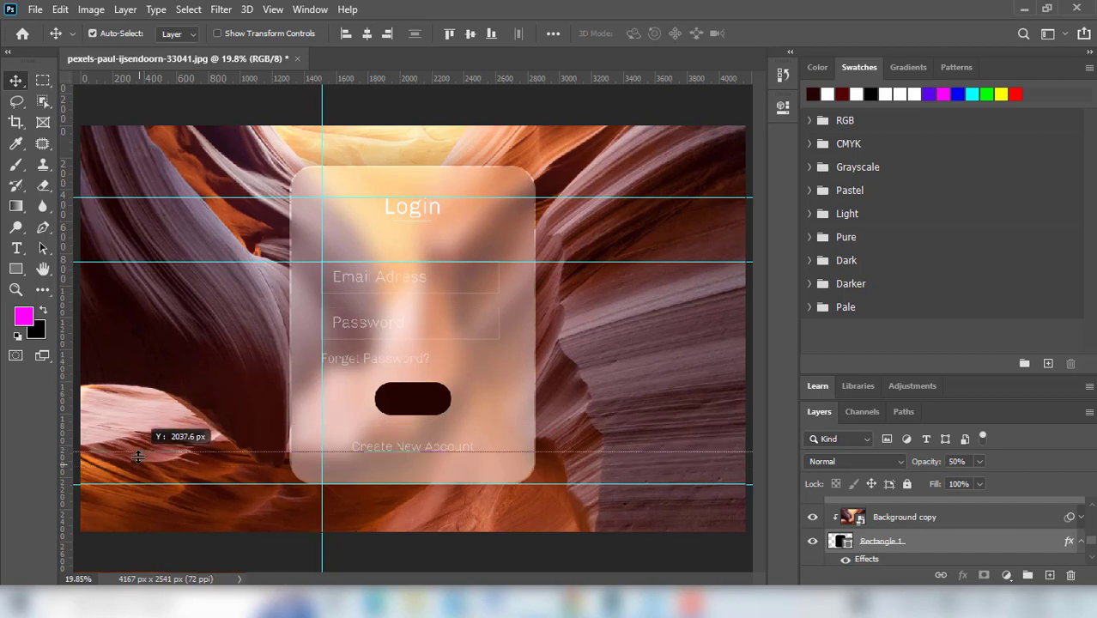
pyautogui.moveTo(137, 457); pyautogui.dragTo(104, 454)
pyautogui.moveTo(104, 453); pyautogui.dragTo(105, 454)
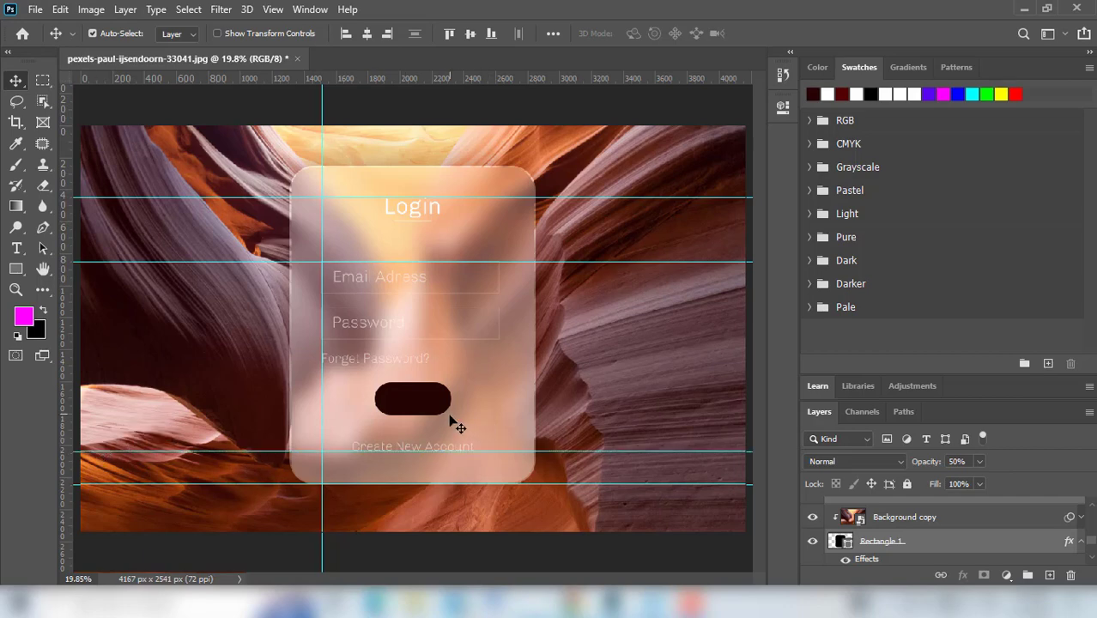
# Zoom in on the card's lower half and nudge the button layer down one pixel
pyautogui.keyDown('ctrl'); pyautogui.click(466, 414); pyautogui.keyUp('ctrl')
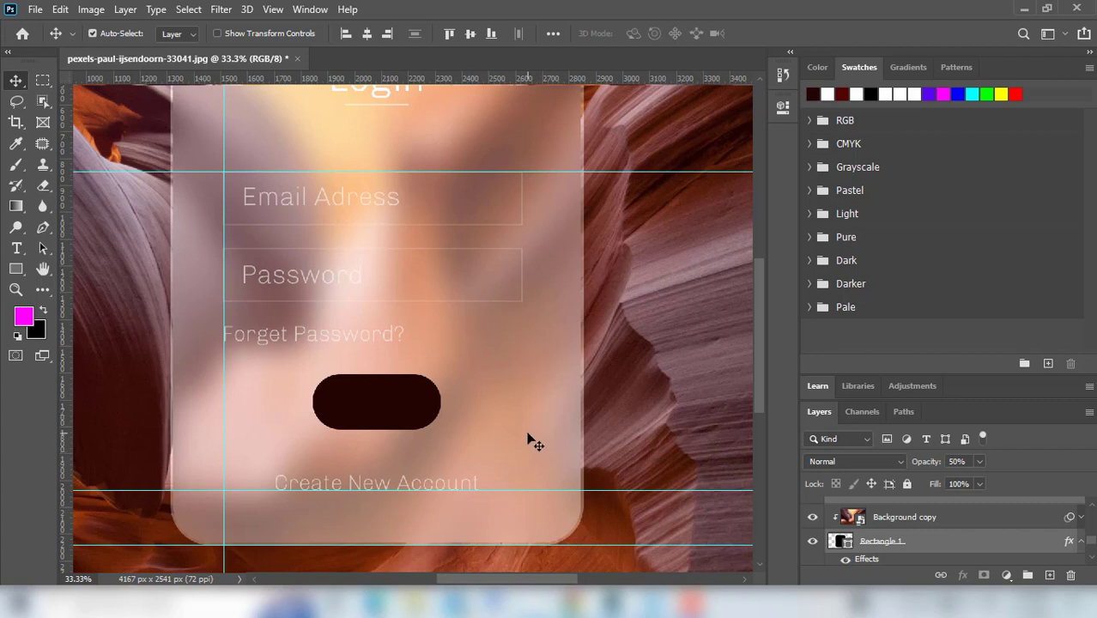
pyautogui.click(532, 441)
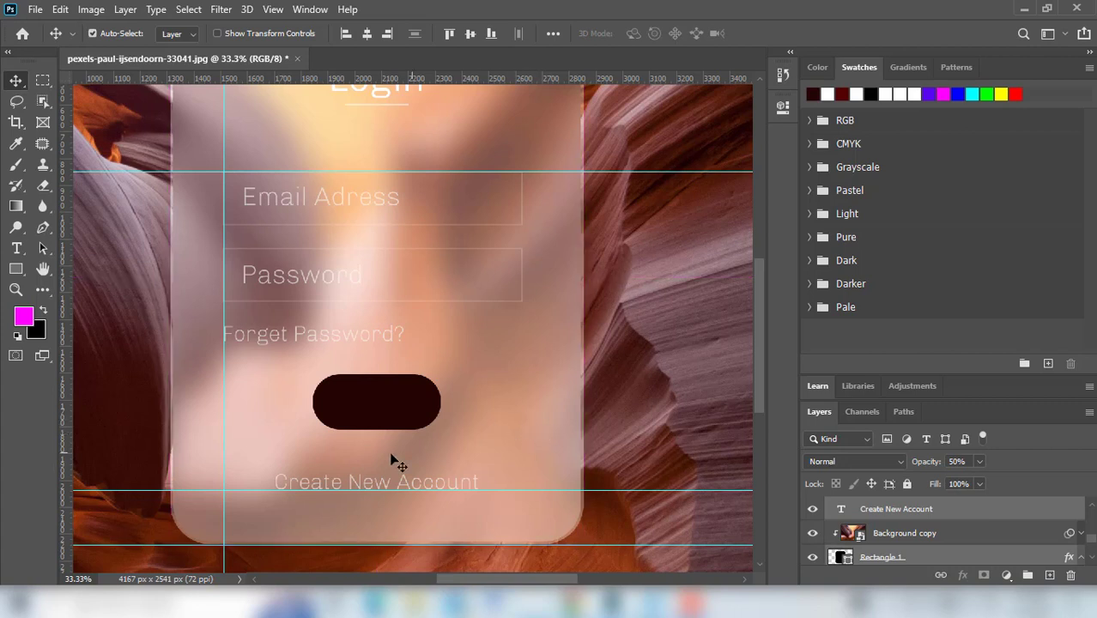
pyautogui.click(390, 407)
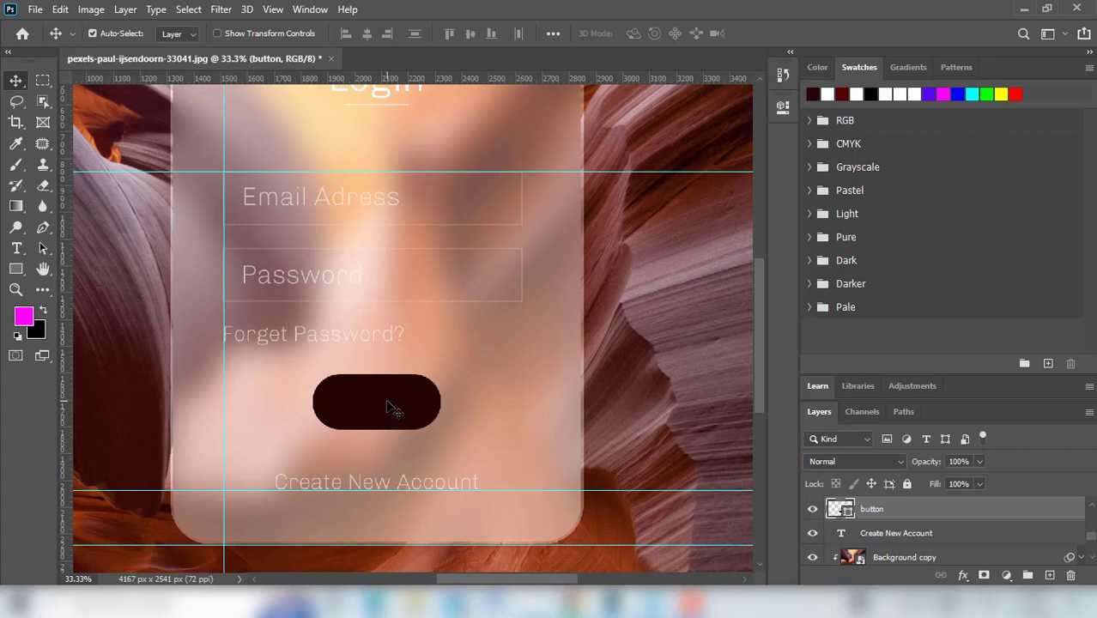
pyautogui.press('Down')
pyautogui.scroll(3, 955, 545)
pyautogui.scroll(2, 954, 544)
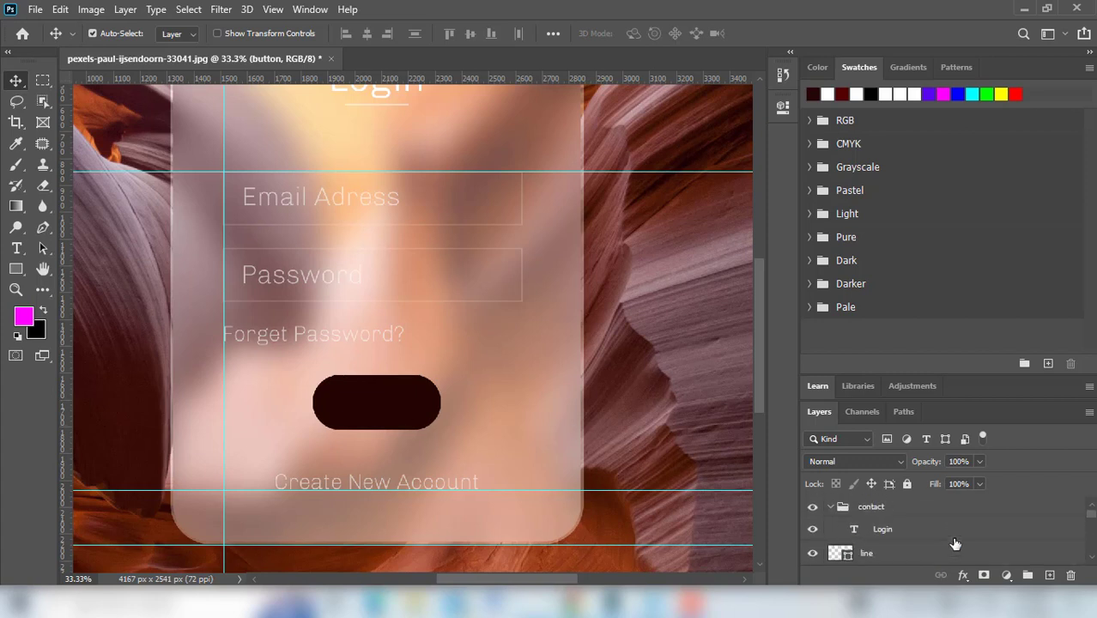
pyautogui.scroll(-1, 914, 540)
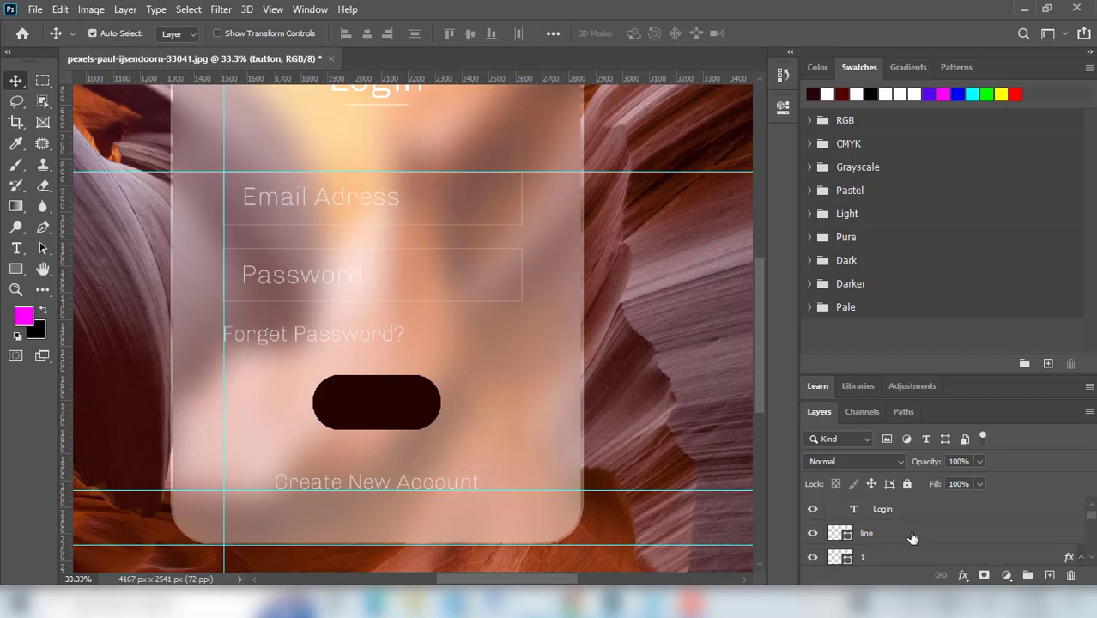
# Duplicate the line layer and move 'line copy' to the top of the layer stack
pyautogui.moveTo(913, 538); pyautogui.dragTo(1052, 578)
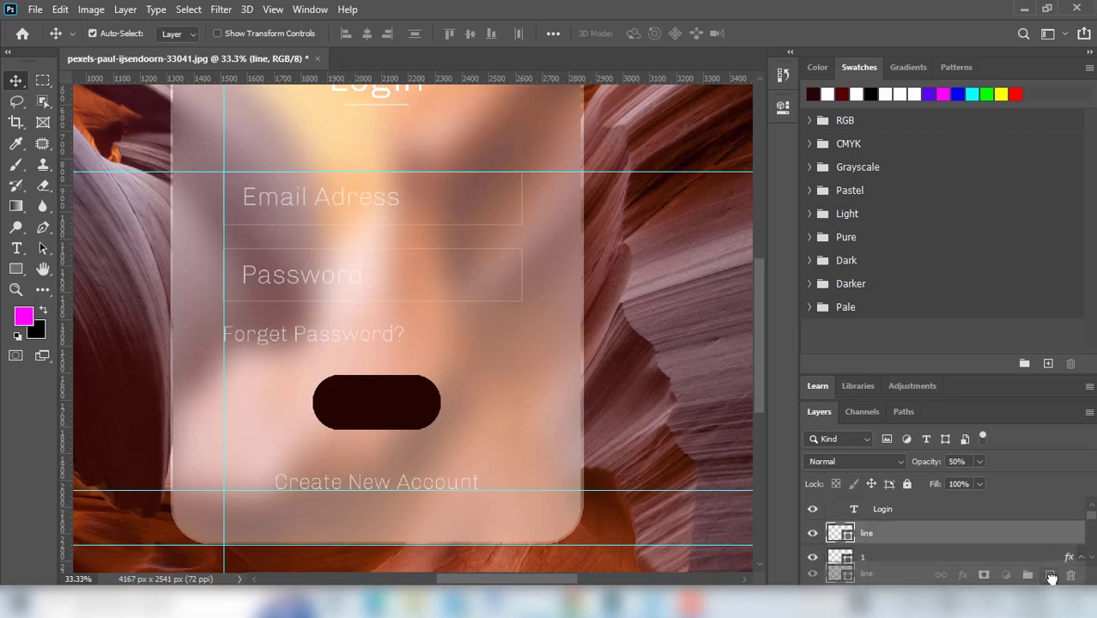
pyautogui.scroll(-2, 901, 541)
pyautogui.scroll(-1, 901, 541)
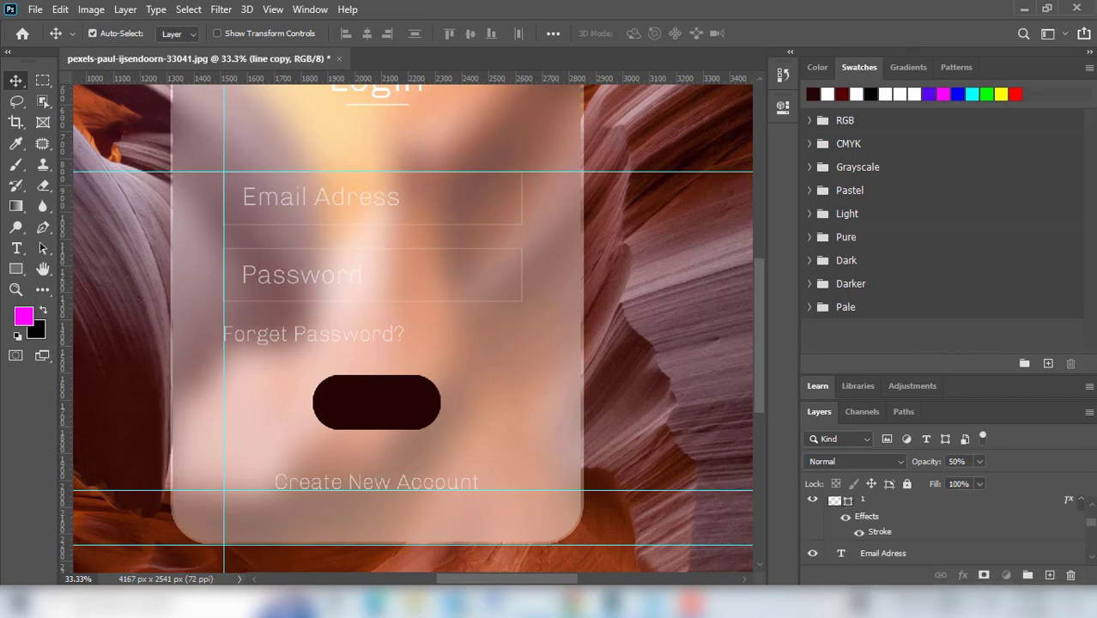
pyautogui.scroll(-1, 901, 541)
pyautogui.scroll(-3, 900, 541)
pyautogui.moveTo(893, 556)
pyautogui.mouseDown()
pyautogui.moveTo(910, 485)
pyautogui.moveTo(917, 520)
pyautogui.mouseUp()
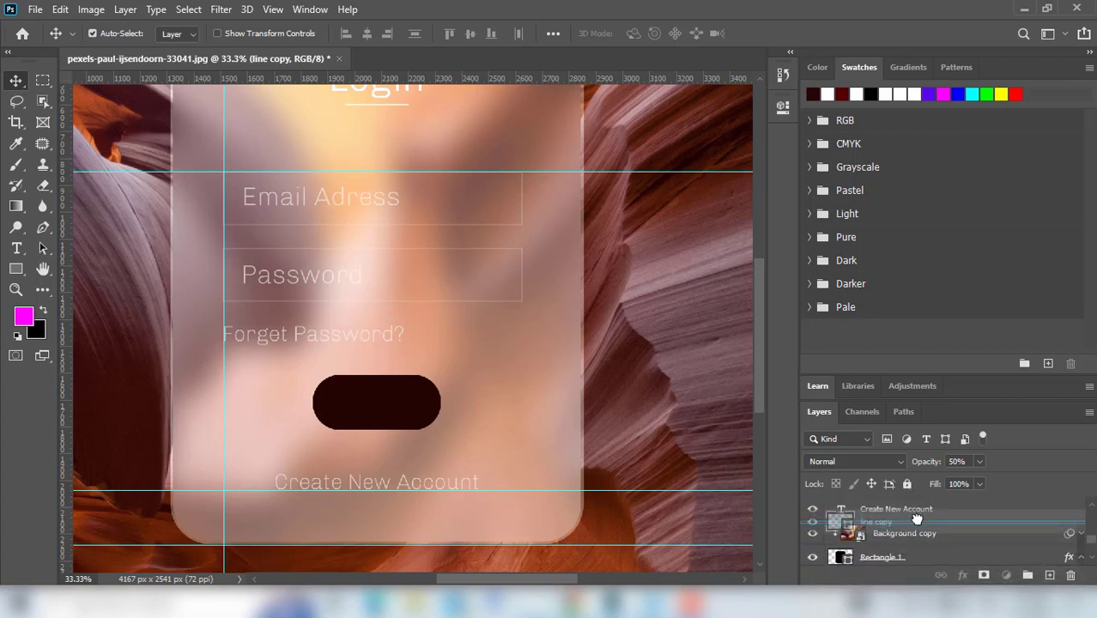
pyautogui.moveTo(917, 520); pyautogui.dragTo(913, 522)
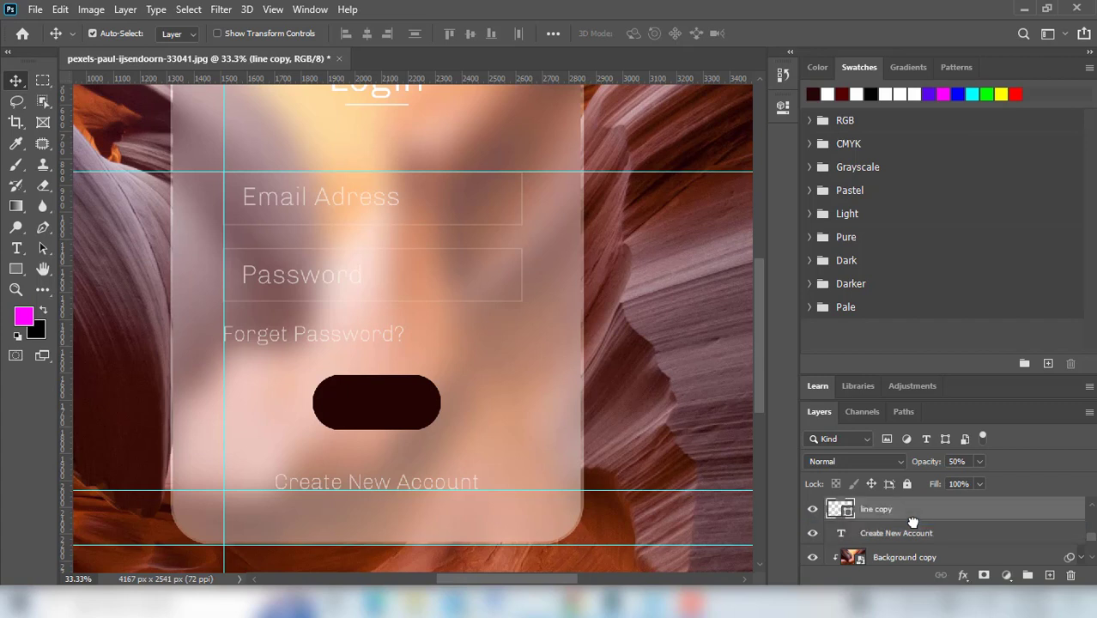
# Transform 'line copy' down the card until it sits just below the pill button
pyautogui.hotkey('ctrl', 't')
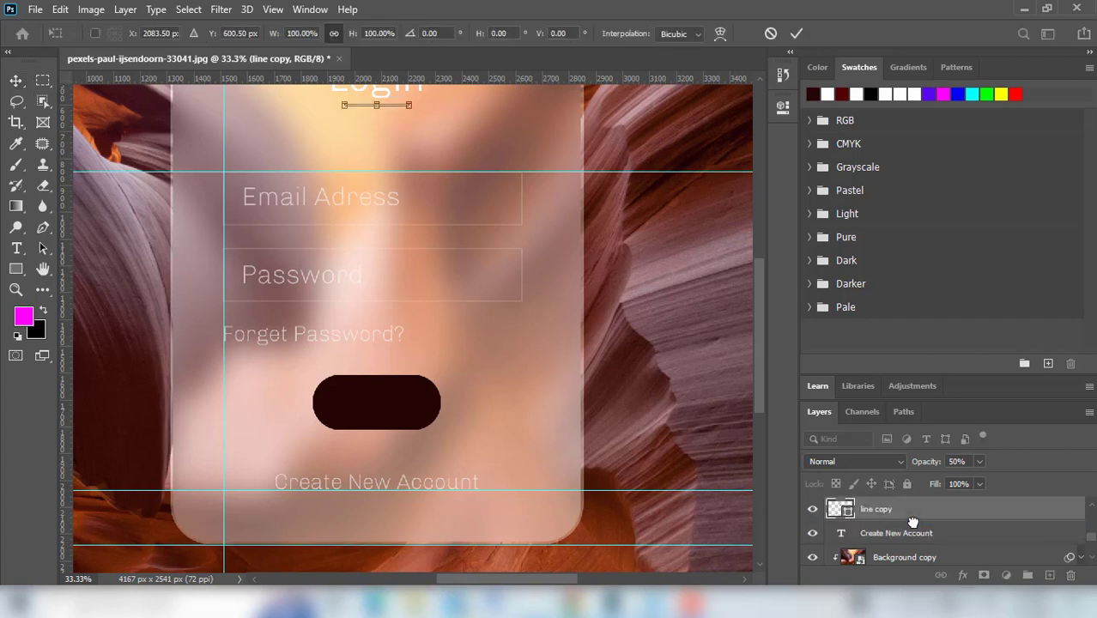
pyautogui.press('Down')
pyautogui.press('Down')
pyautogui.press('Down')
pyautogui.press('Down')
pyautogui.press('Down')
pyautogui.press('Down')
pyautogui.press('Down')
pyautogui.press('Down')
pyautogui.press('Down')
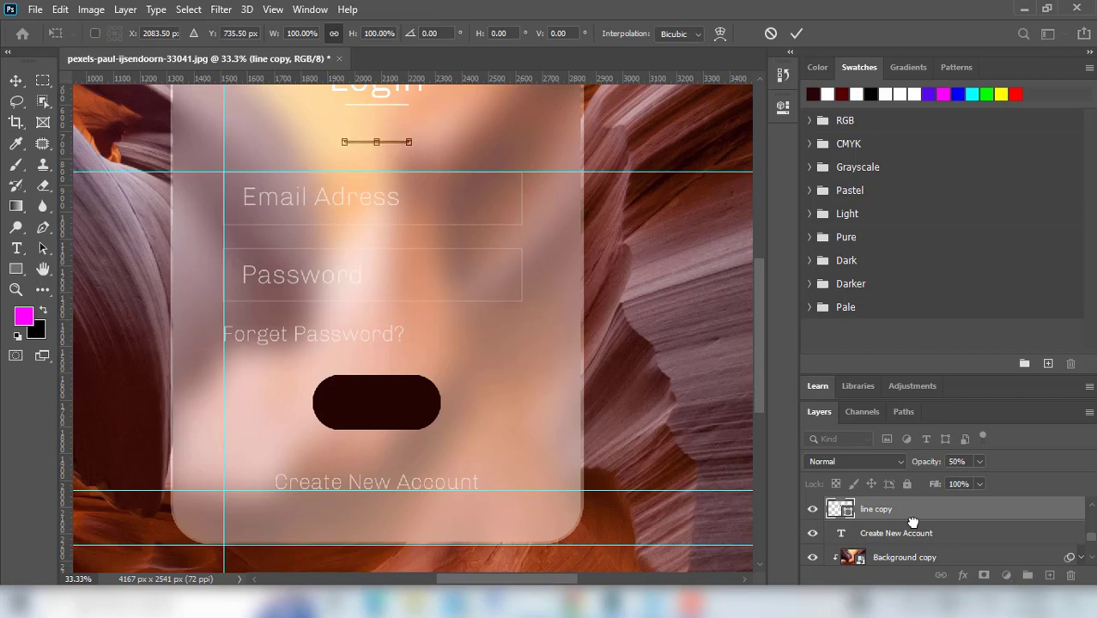
pyautogui.press('Down')
pyautogui.press('Down')
pyautogui.press('Down')
pyautogui.press('Down')
pyautogui.press('Down')
pyautogui.press('Down')
pyautogui.press('Down')
pyautogui.press('Down')
pyautogui.press('Down')
pyautogui.press('Down')
pyautogui.press('Down')
pyautogui.press('Down')
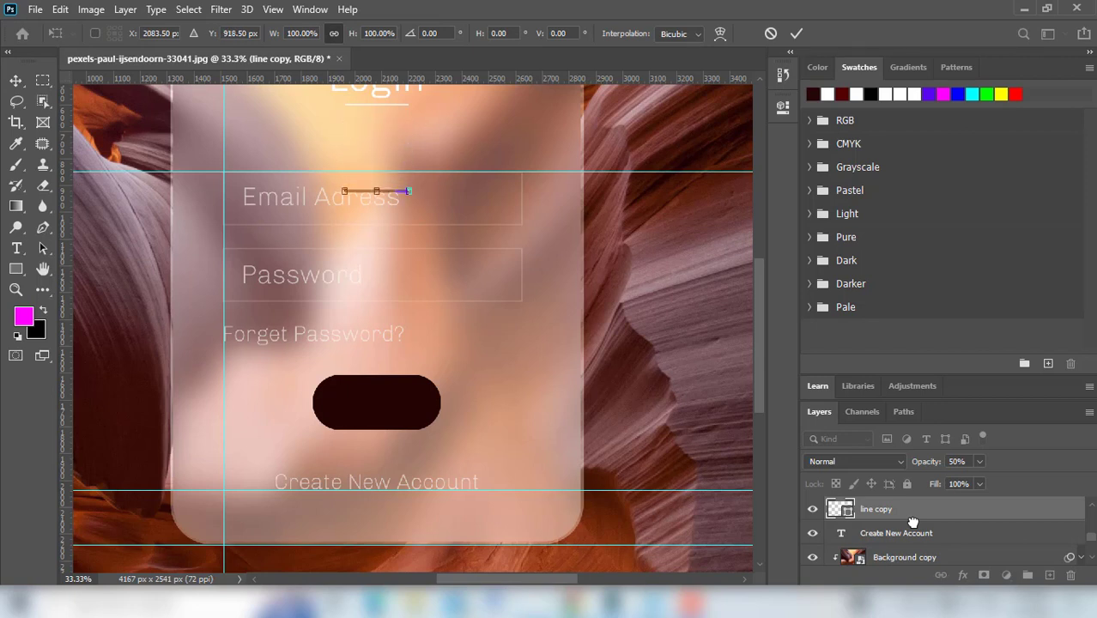
pyautogui.press('Down')
pyautogui.press('Down')
pyautogui.press('Down')
pyautogui.press('Down')
pyautogui.press('Down')
pyautogui.press('Down')
pyautogui.press('Down')
pyautogui.press('Down')
pyautogui.press('Down')
pyautogui.press('Down')
pyautogui.press('Down')
pyautogui.press('Down')
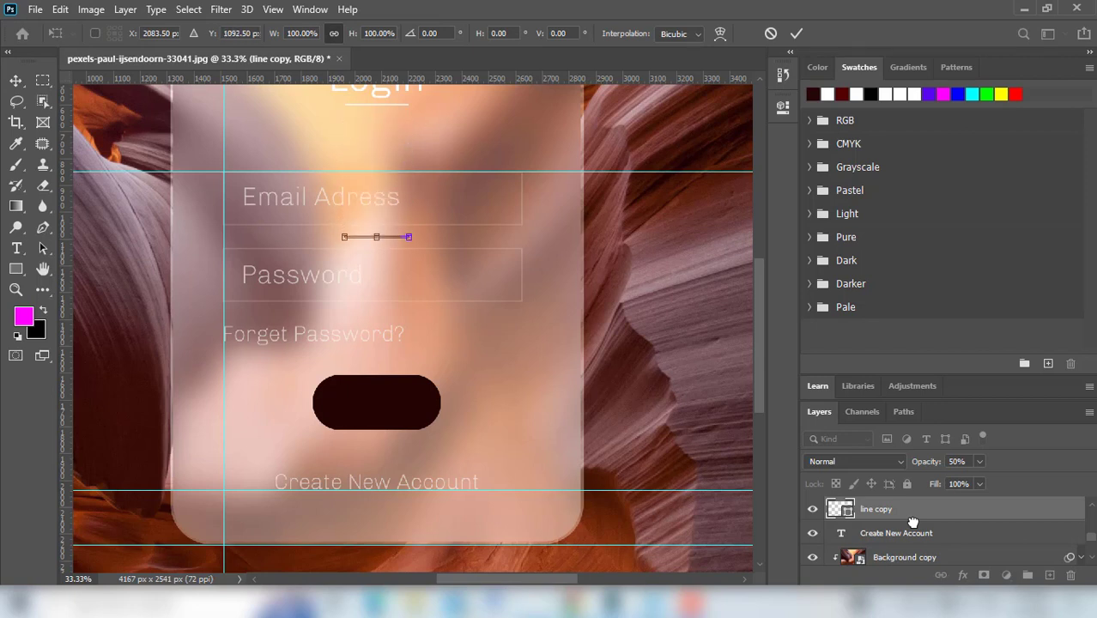
pyautogui.press('Down')
pyautogui.press('Down')
pyautogui.press('Down')
pyautogui.press('Down')
pyautogui.press('Down')
pyautogui.press('Down')
pyautogui.press('Down')
pyautogui.press('Down')
pyautogui.press('Down')
pyautogui.press('Down')
pyautogui.press('Down')
pyautogui.press('Down')
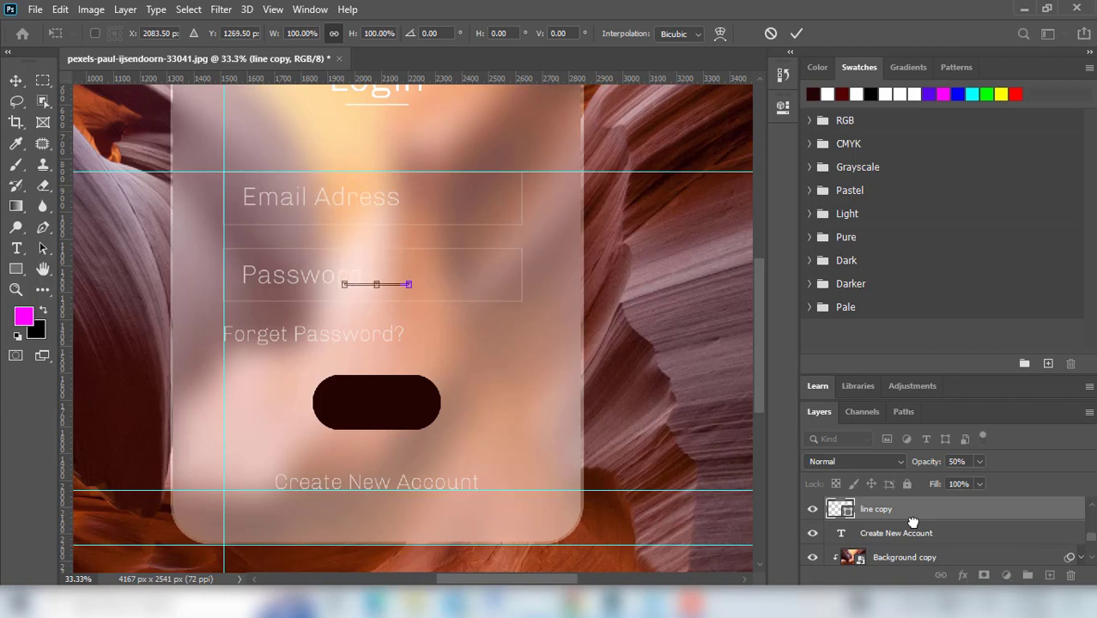
pyautogui.press('Down')
pyautogui.press('Down')
pyautogui.press('Down')
pyautogui.press('Down')
pyautogui.press('Down')
pyautogui.press('Down')
pyautogui.press('Down')
pyautogui.press('Down')
pyautogui.press('Down')
pyautogui.press('Down')
pyautogui.press('Down')
pyautogui.press('Down')
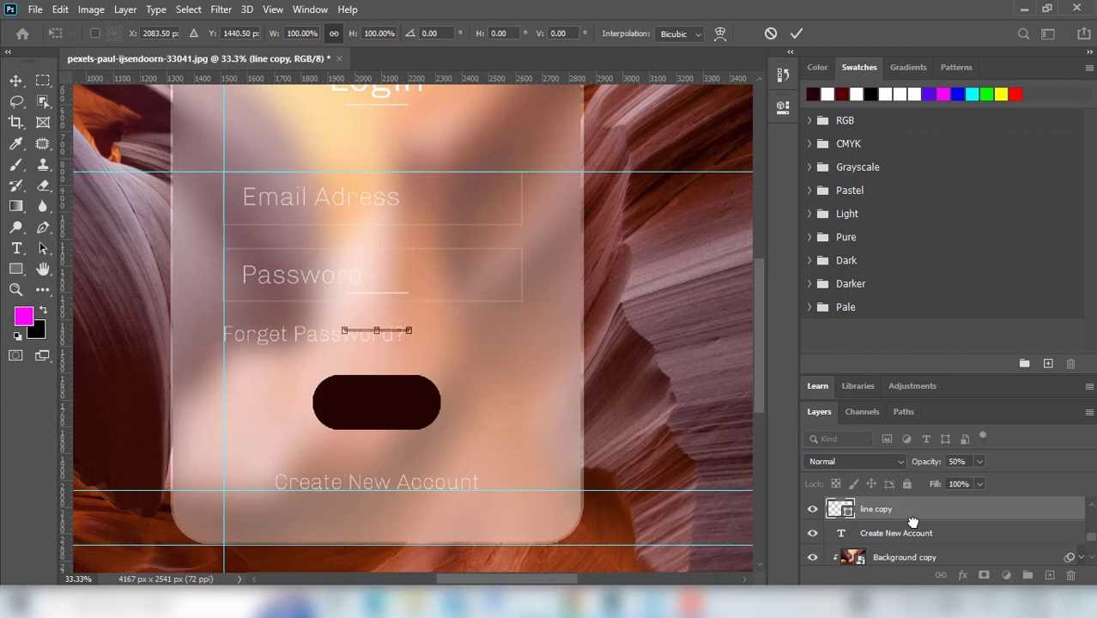
pyautogui.press('Down')
pyautogui.press('Down')
pyautogui.press('Down')
pyautogui.press('Down')
pyautogui.press('Down')
pyautogui.press('Down')
pyautogui.press('Down')
pyautogui.press('Down')
pyautogui.press('Down')
pyautogui.press('Down')
pyautogui.press('Down')
pyautogui.press('Down')
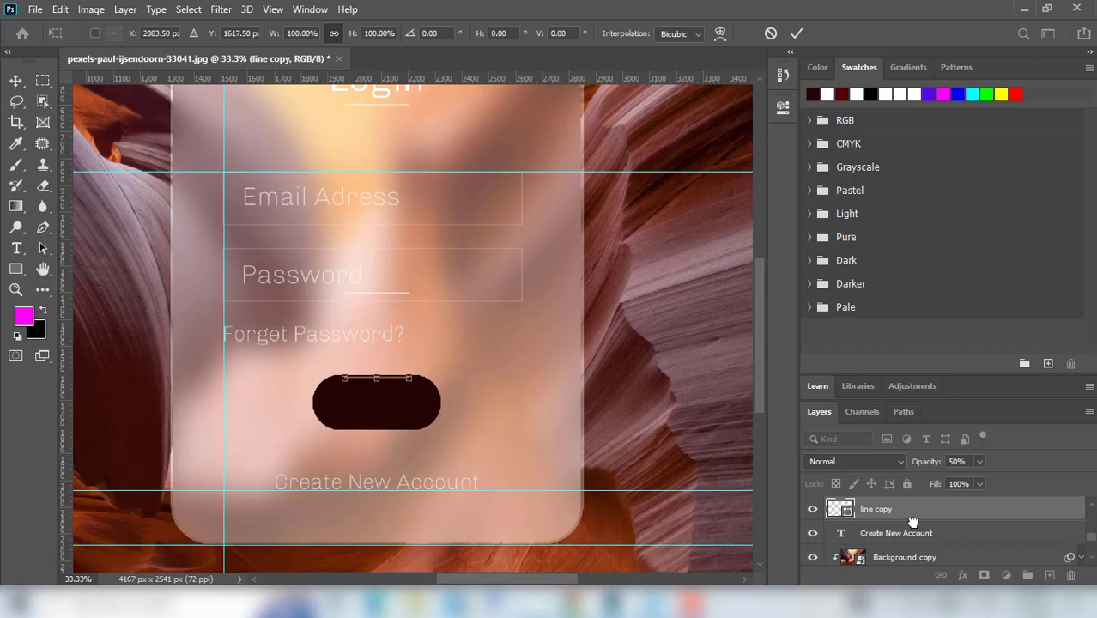
pyautogui.press('Down')
pyautogui.press('Down')
pyautogui.press('Down')
pyautogui.press('Down')
pyautogui.press('Down')
pyautogui.press('Down')
pyautogui.press('Down')
pyautogui.press('Down')
pyautogui.press('Down')
pyautogui.press('Down')
pyautogui.press('Down')
pyautogui.press('Down')
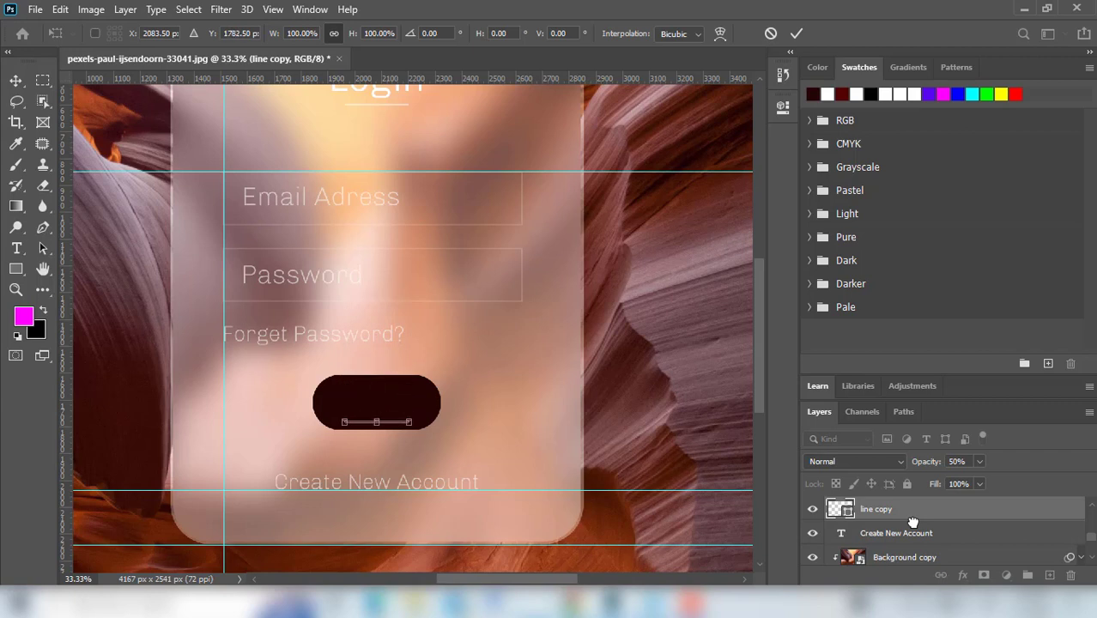
pyautogui.press('Down')
pyautogui.press('Down')
pyautogui.press('Down')
pyautogui.press('Down')
pyautogui.press('Down')
pyautogui.press('Down')
pyautogui.press('Down')
pyautogui.press('Down')
pyautogui.press('Down')
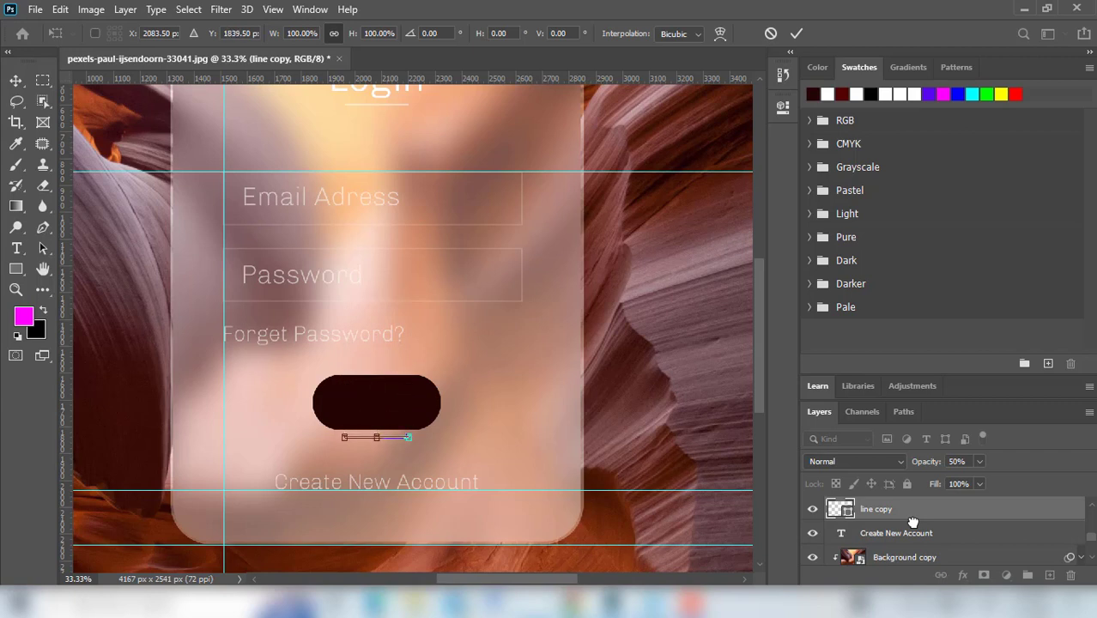
pyautogui.press('Down')
pyautogui.press('Down')
pyautogui.press('Down')
pyautogui.press('Down')
pyautogui.press('Down')
pyautogui.press('Down')
pyautogui.press('Down')
pyautogui.press('Down')
pyautogui.press('Down')
pyautogui.press('Return')
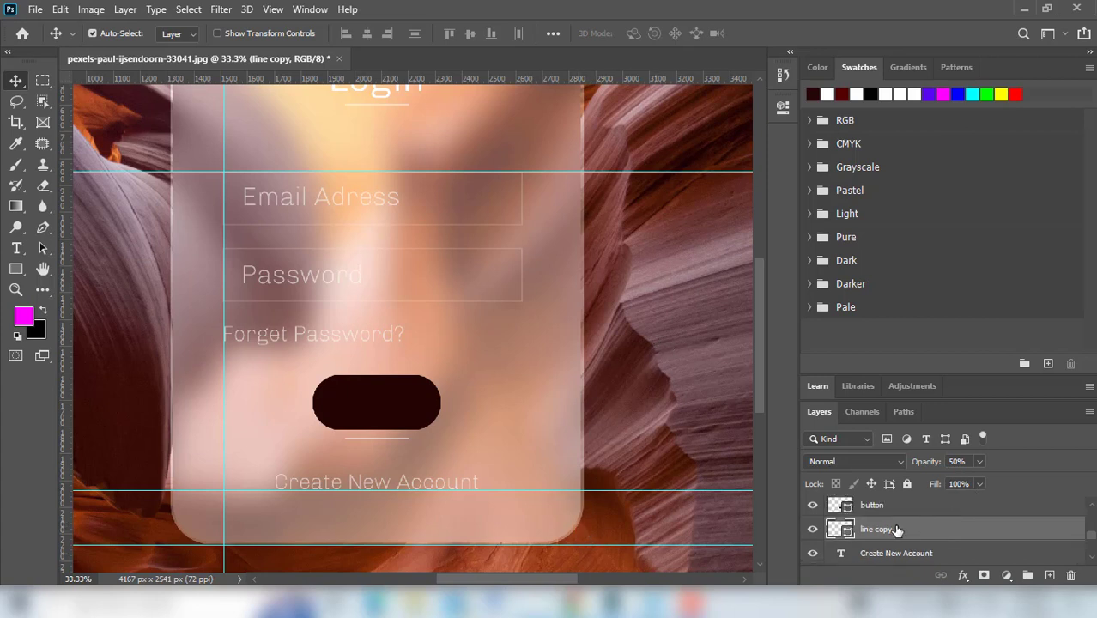
# Nudge the button and 'line copy' layers down together a few pixels
pyautogui.keyDown('ctrl'); pyautogui.click(894, 510); pyautogui.keyUp('ctrl')
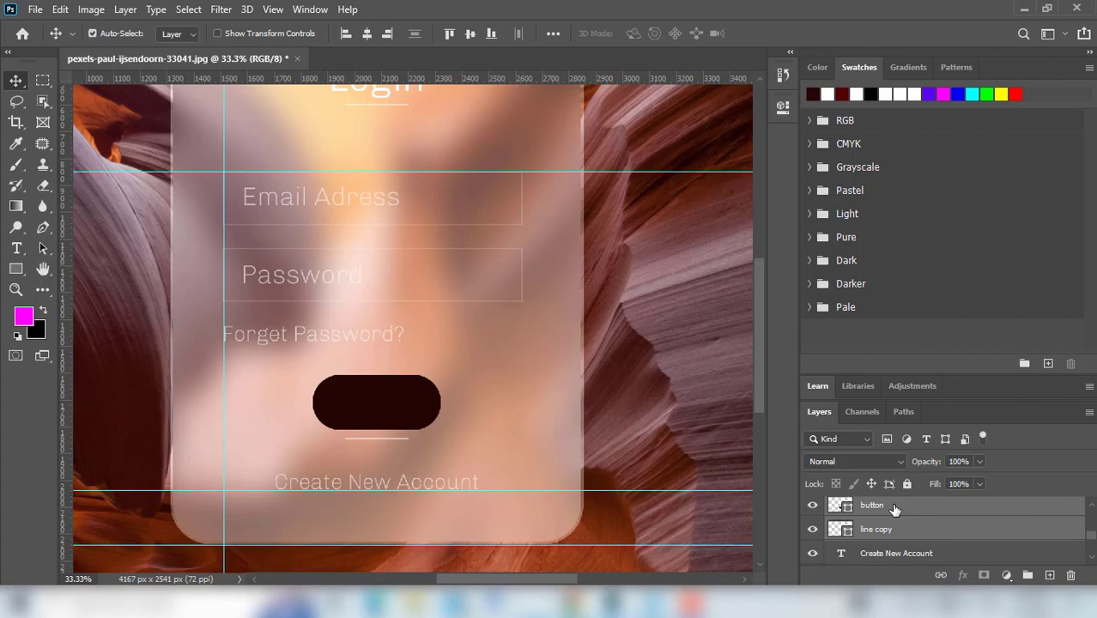
pyautogui.press('Down')
pyautogui.press('Down')
pyautogui.press('Down')
pyautogui.press('Down')
pyautogui.press('Down')
pyautogui.press('Down')
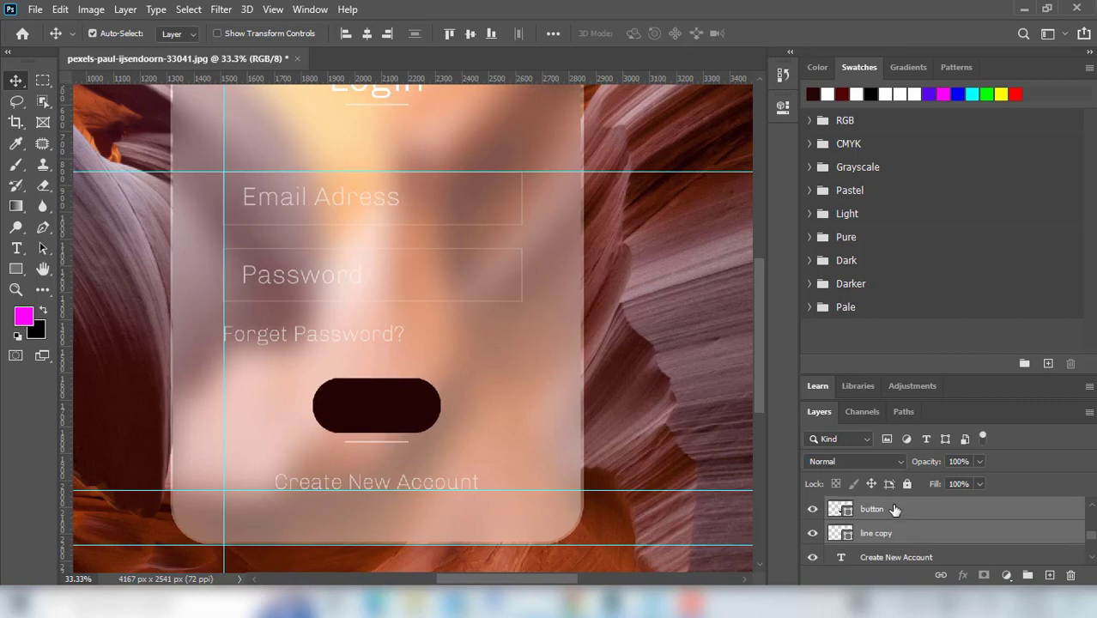
pyautogui.press('Down')
pyautogui.press('Down')
pyautogui.press('Down')
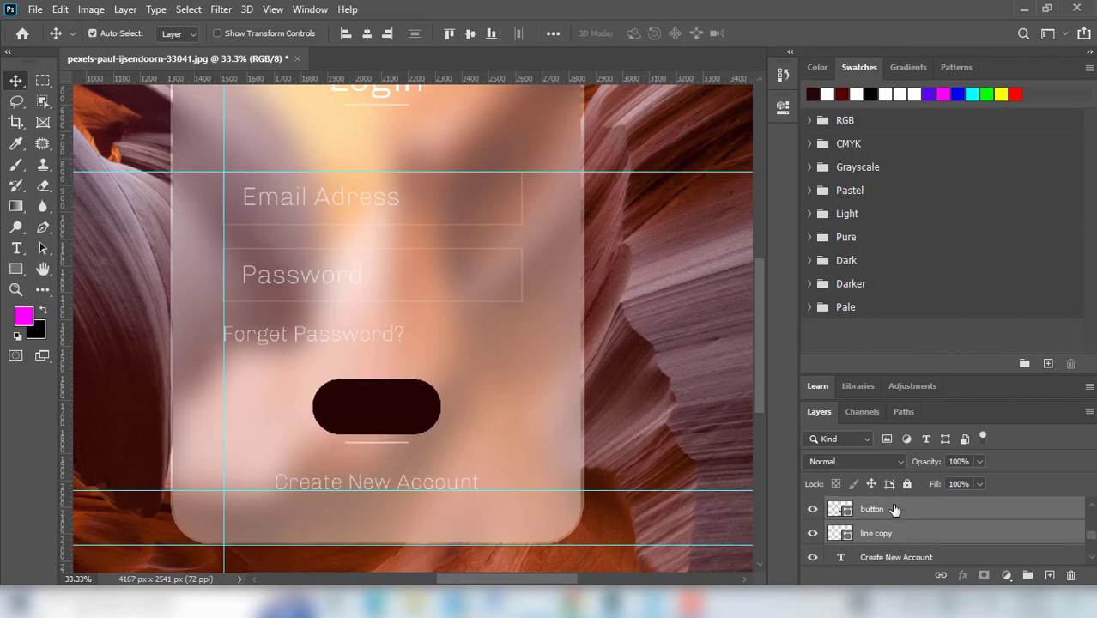
pyautogui.press('Down')
pyautogui.press('Down')
pyautogui.press('Down')
pyautogui.press('Down')
pyautogui.press('Down')
pyautogui.press('Down')
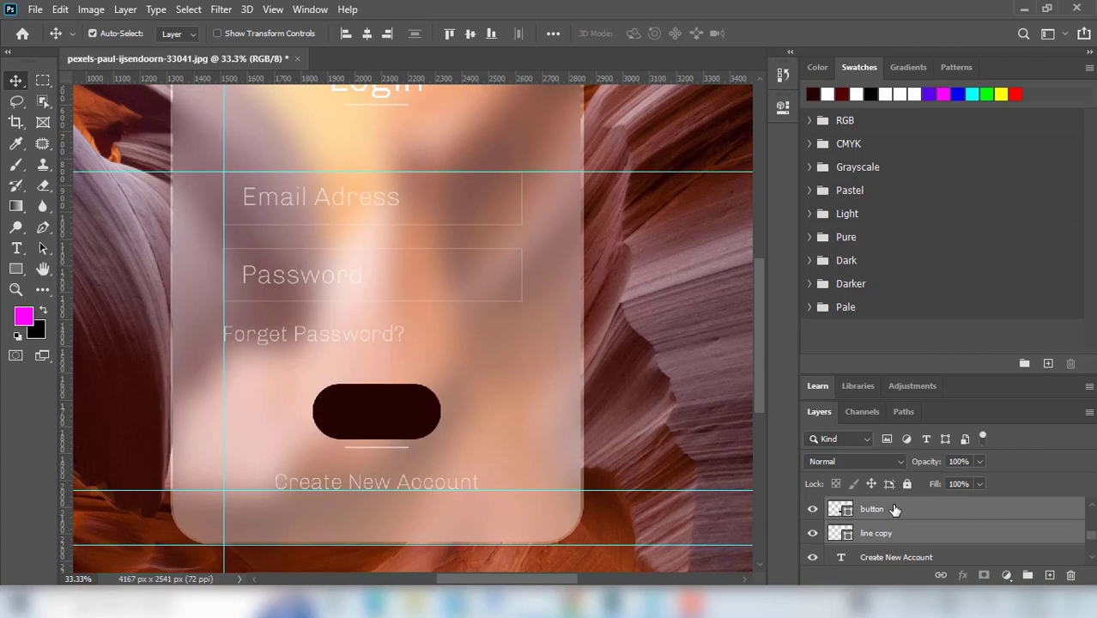
pyautogui.press('Up')
pyautogui.press('Up')
pyautogui.press('Up')
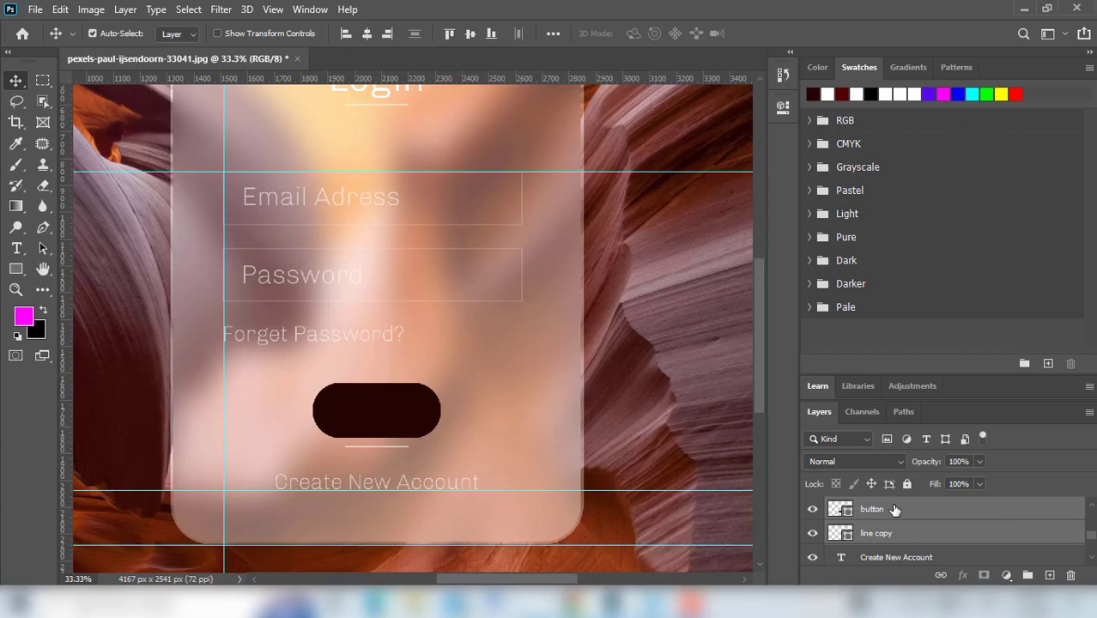
pyautogui.press('Down')
pyautogui.press('Down')
pyautogui.press('Down')
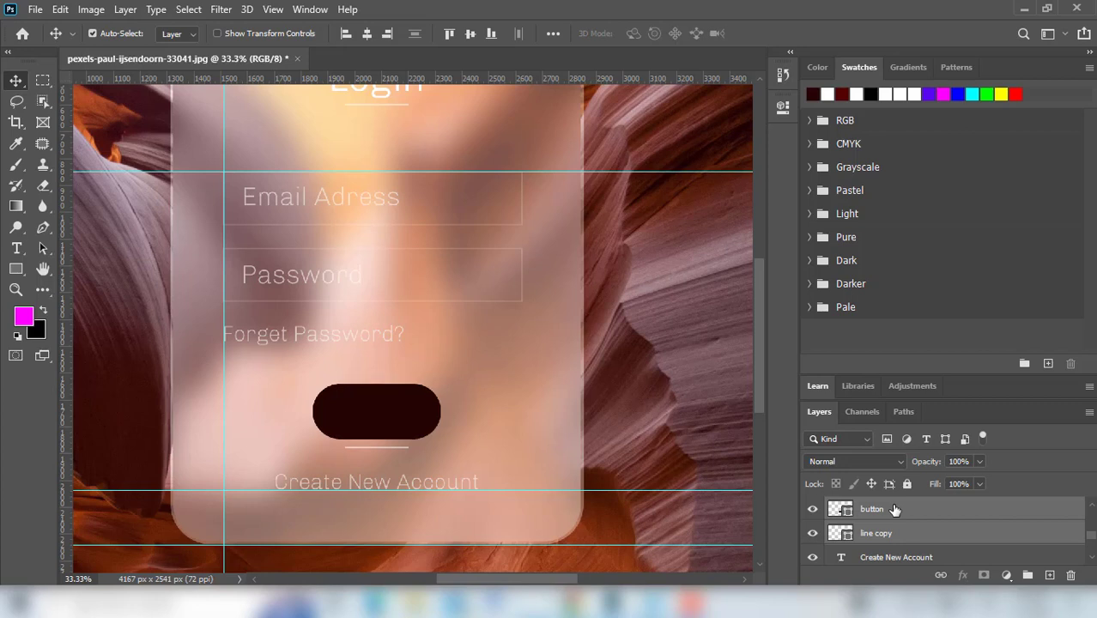
# Select the button layer alone, then the 'line copy' layer
pyautogui.scroll(1, 938, 529)
pyautogui.click(995, 531)
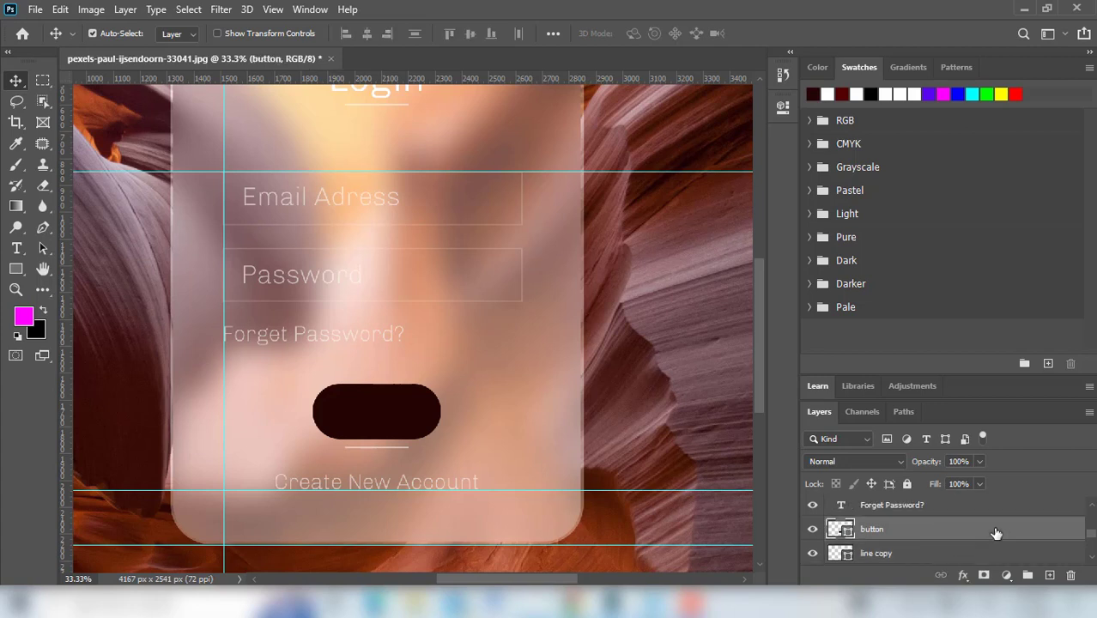
pyautogui.scroll(1, 995, 531)
pyautogui.scroll(-1, 988, 557)
pyautogui.click(931, 554)
# Add an empty layer below the button and create a white 'Login' text layer on the pill
pyautogui.click(1049, 575)
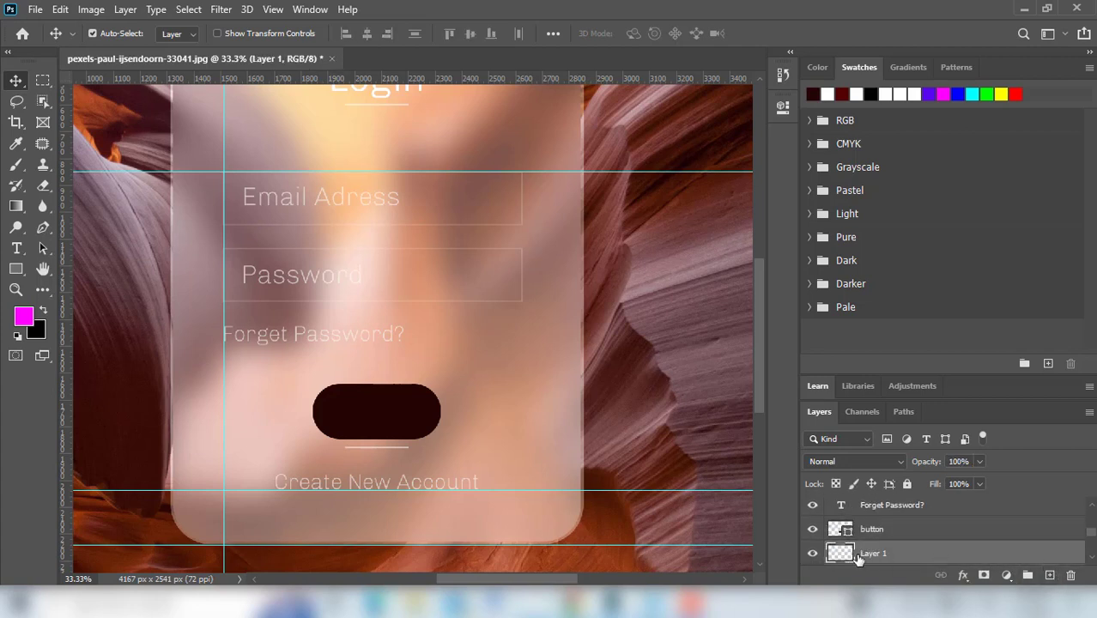
pyautogui.click(16, 248)
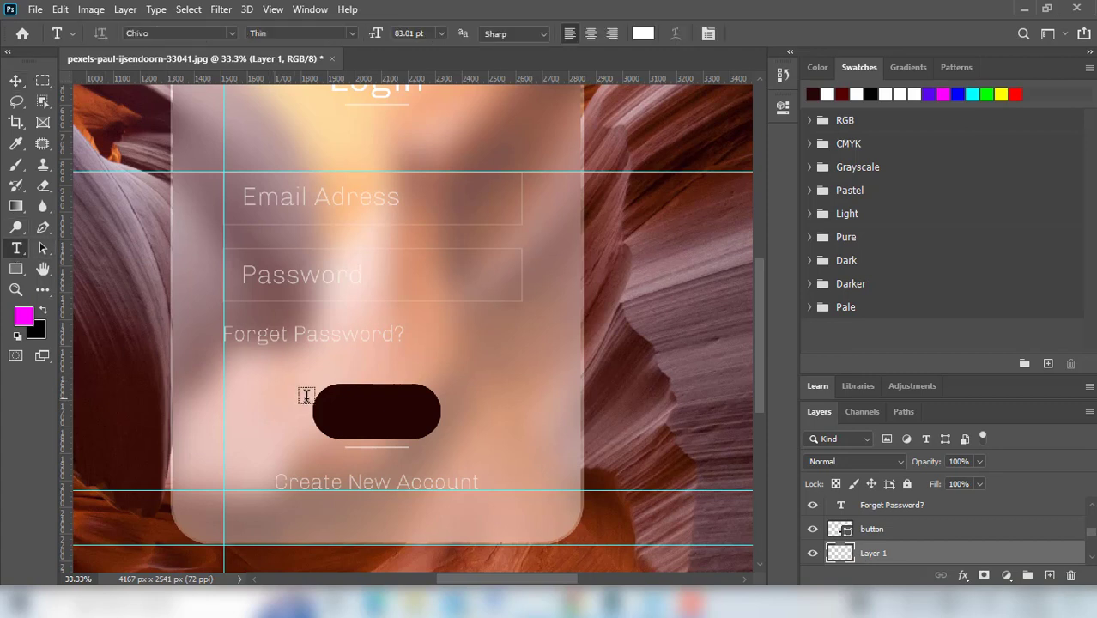
pyautogui.click(356, 411)
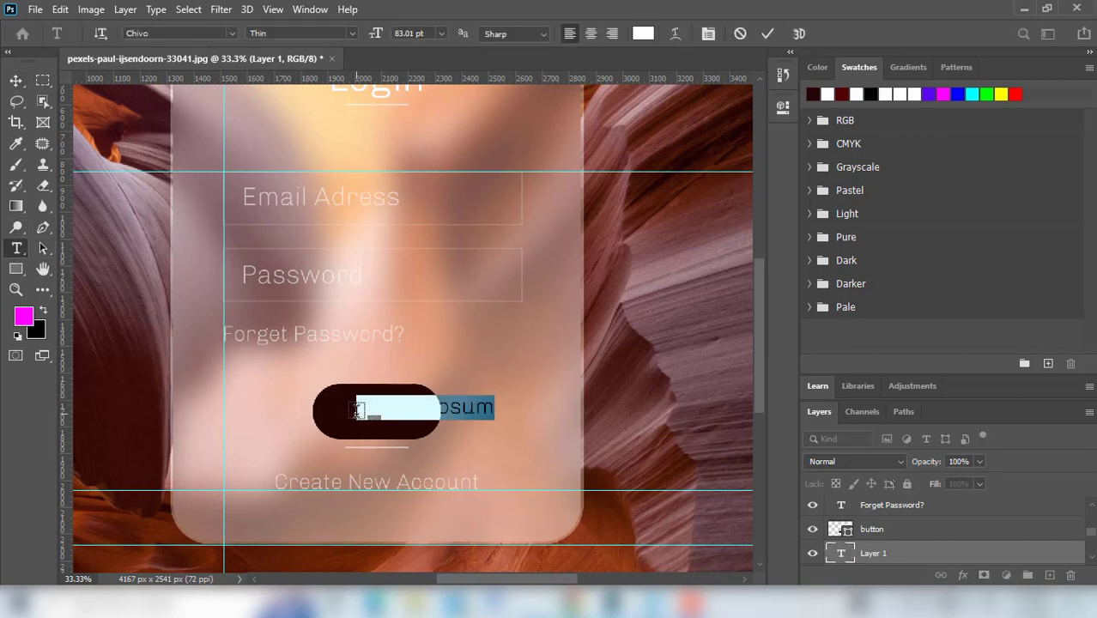
pyautogui.press('BackSpace')
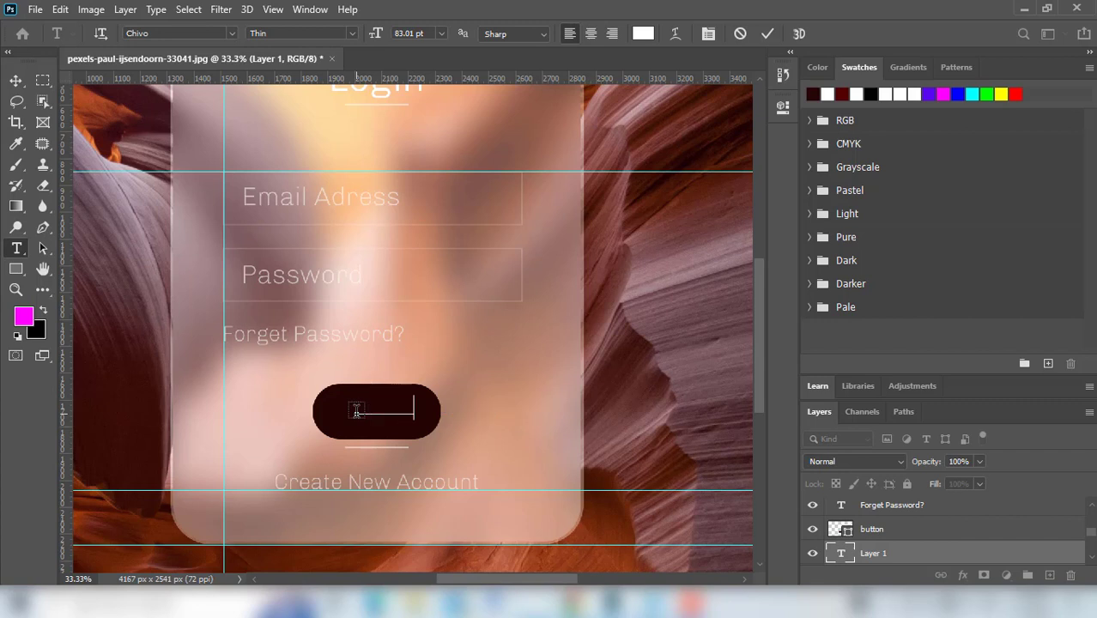
pyautogui.hotkey('ctrl', 'a')
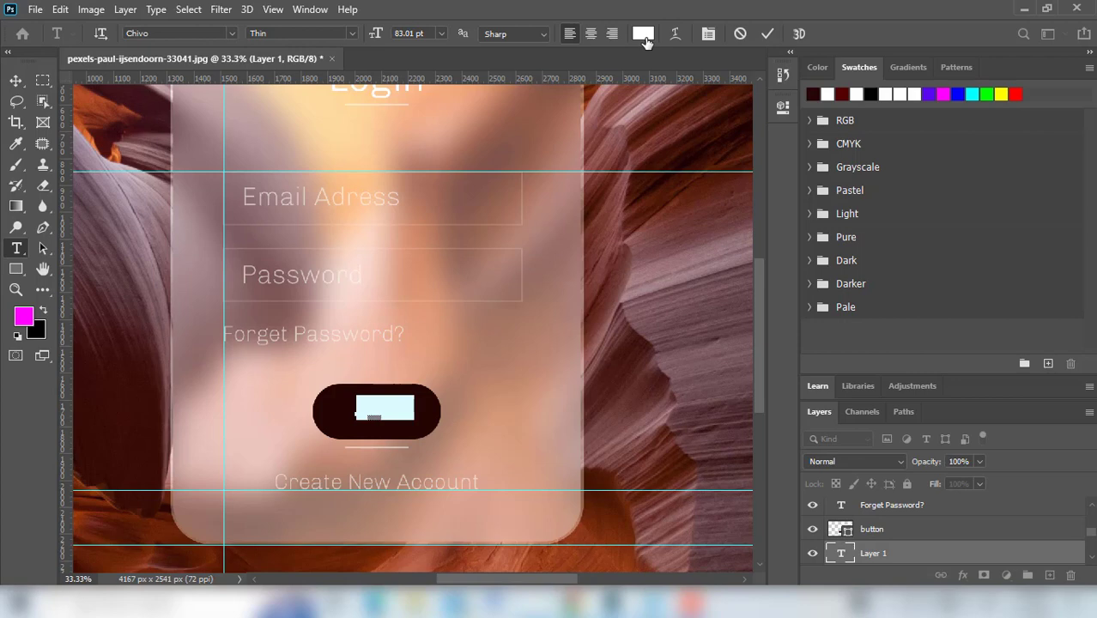
pyautogui.click(643, 34)
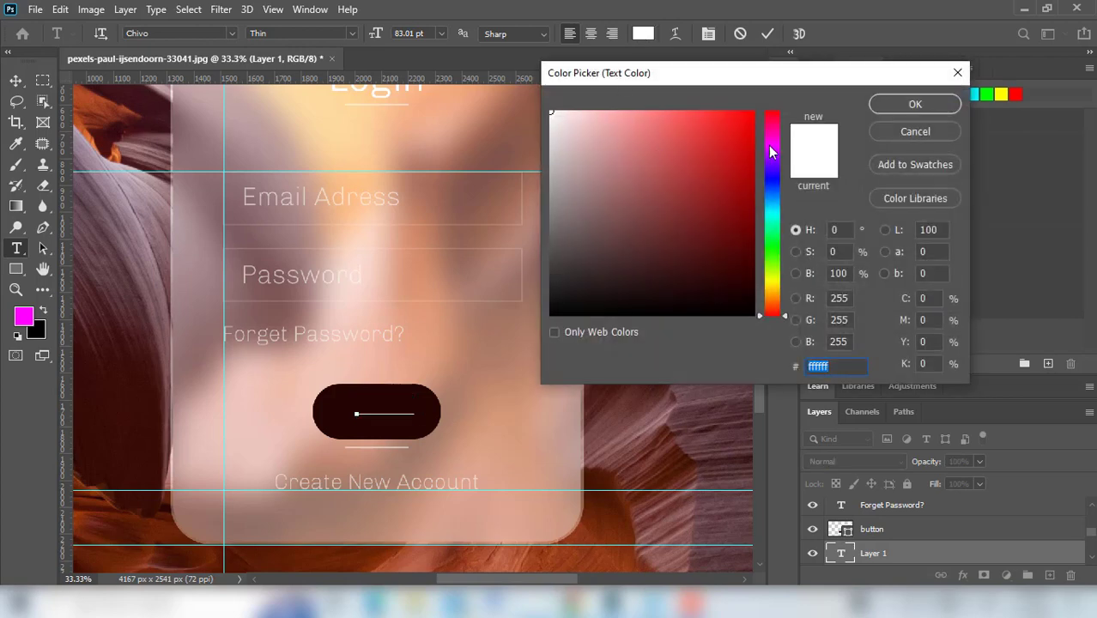
pyautogui.click(917, 103)
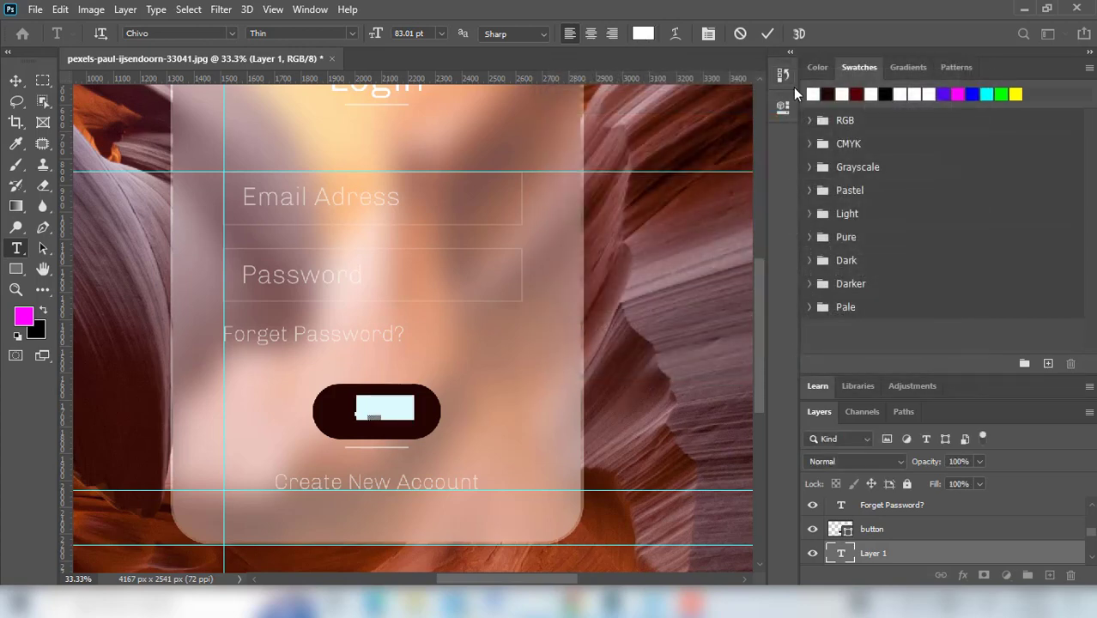
pyautogui.click(769, 32)
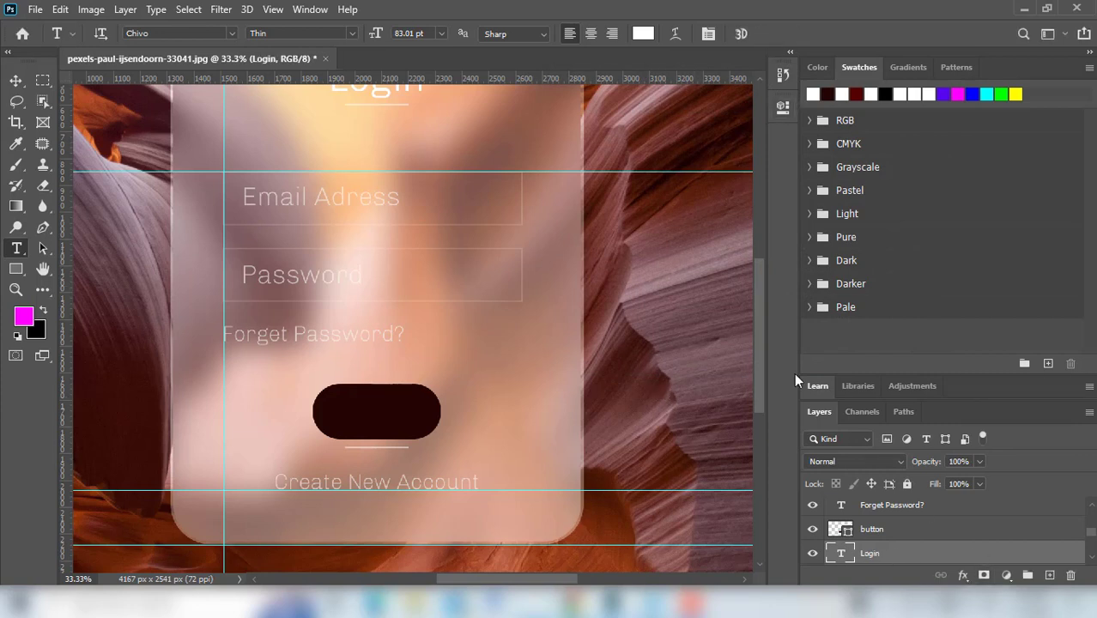
# Move the Login text layer above the button layer
pyautogui.press('v')
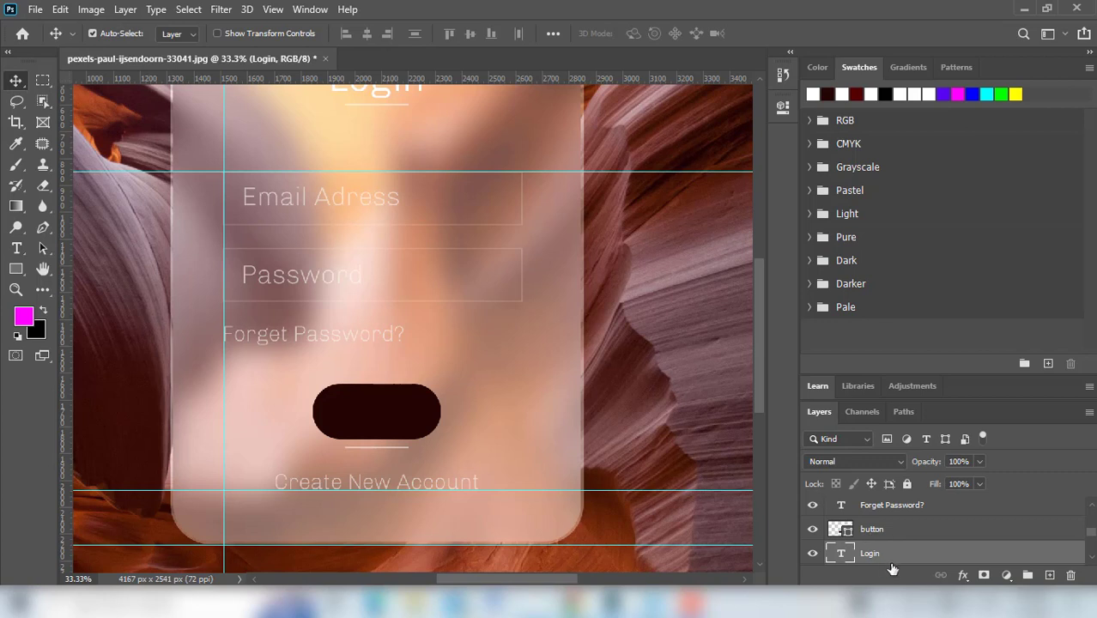
pyautogui.moveTo(888, 555); pyautogui.dragTo(892, 536)
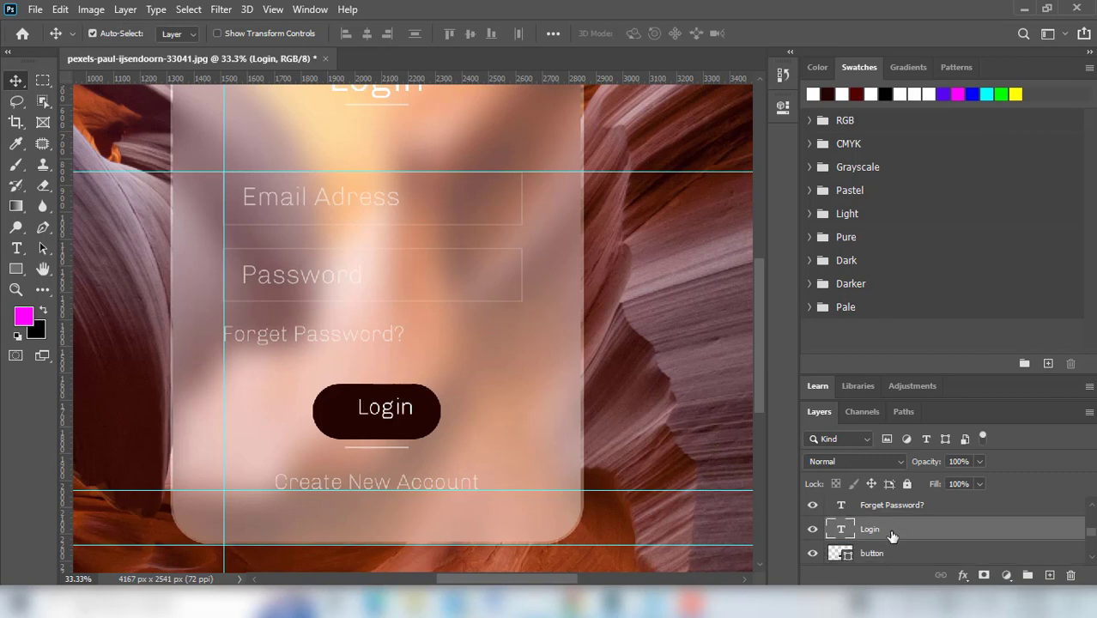
pyautogui.scroll(1, 518, 410)
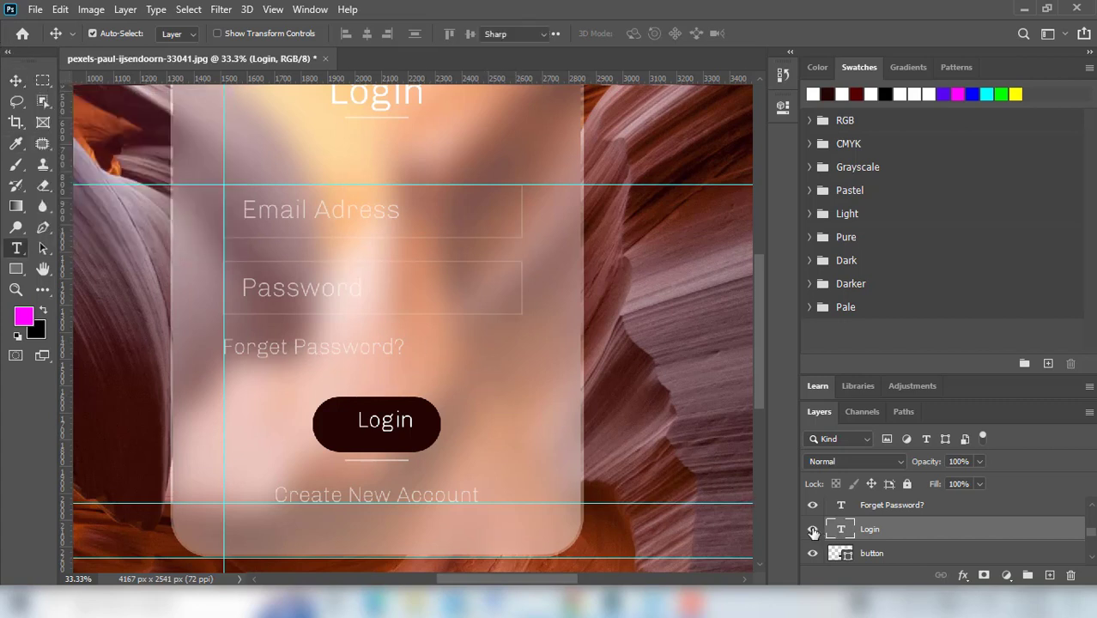
# Open the Create New Account text for editing and commit it unchanged
pyautogui.press('t')
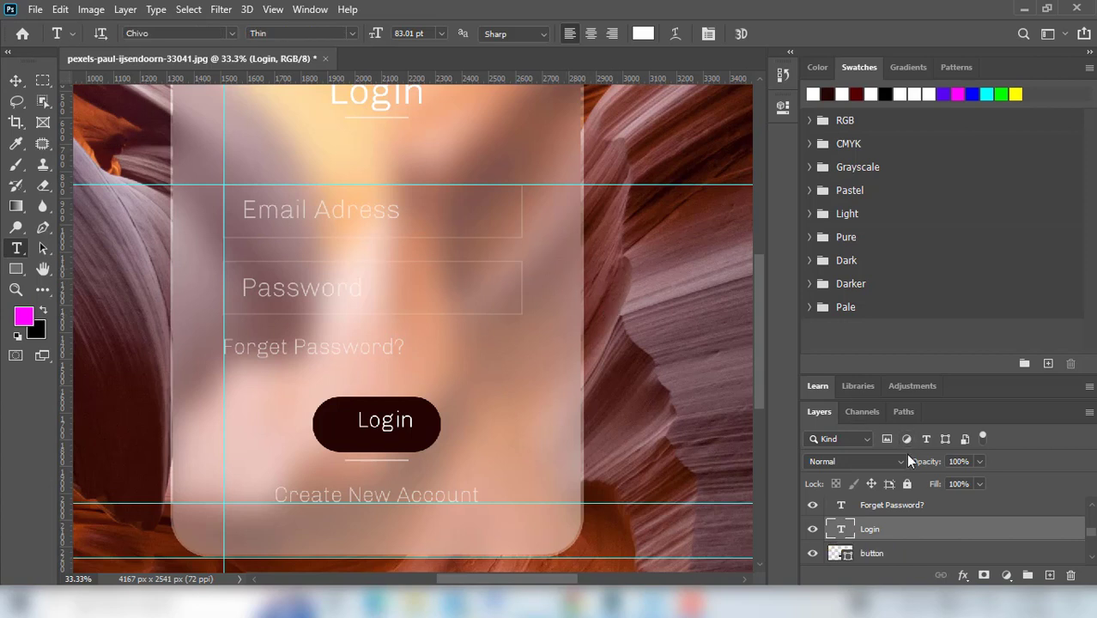
pyautogui.click(16, 81)
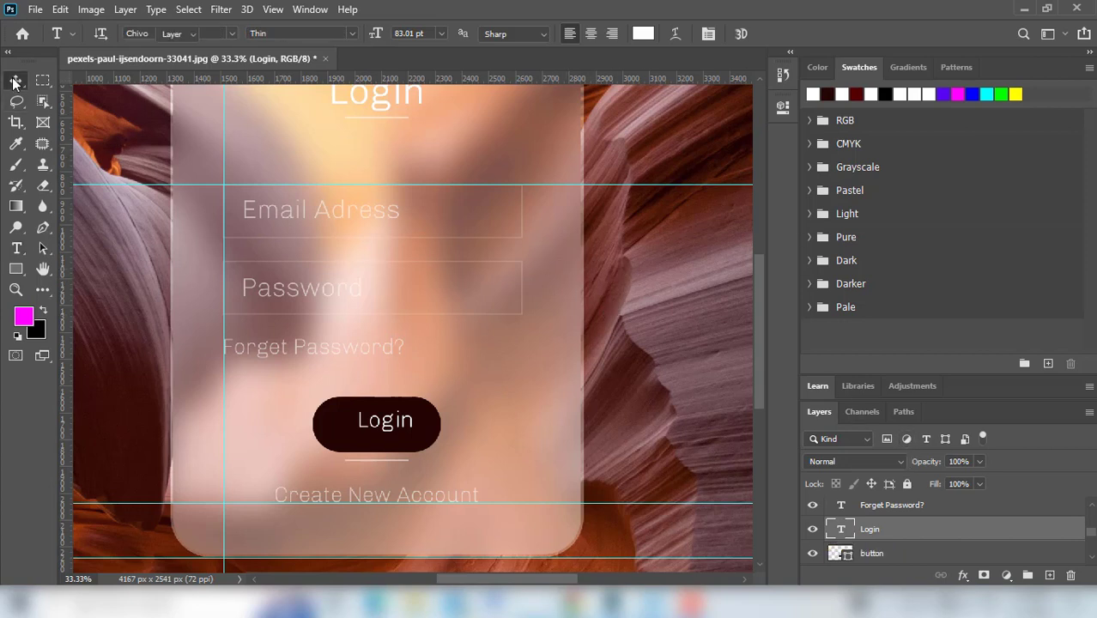
pyautogui.click(368, 505)
pyautogui.press('t')
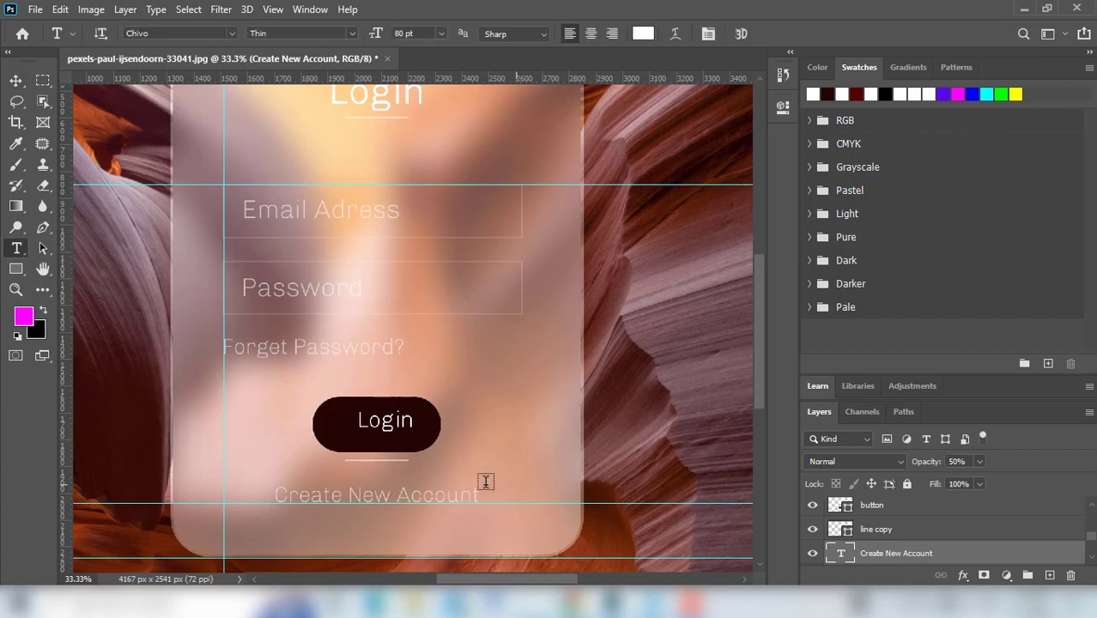
pyautogui.click(423, 498)
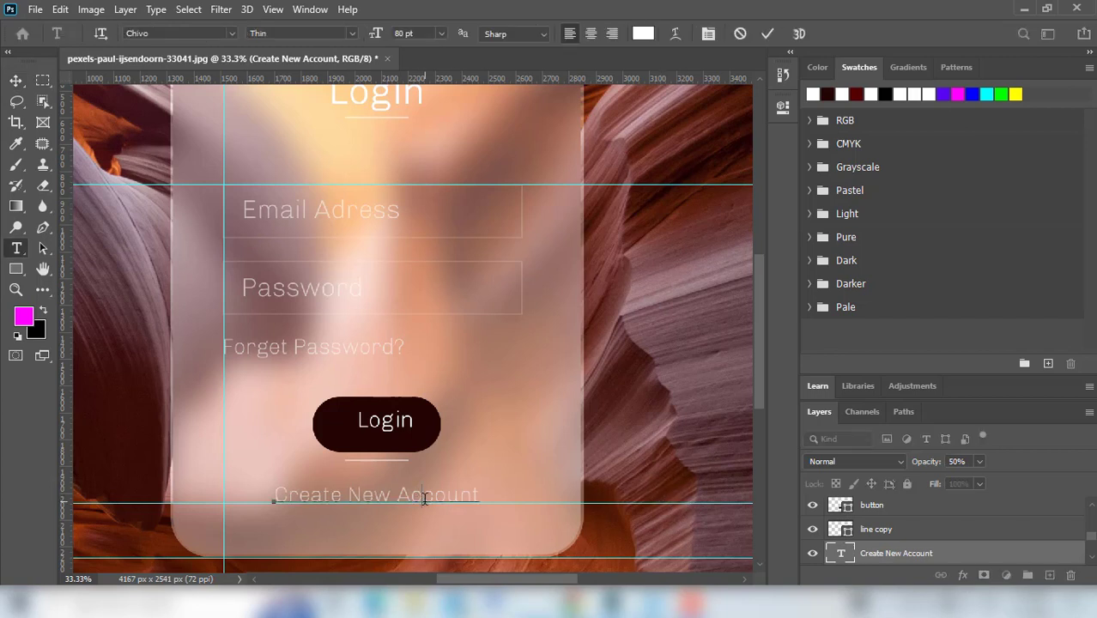
pyautogui.click(768, 34)
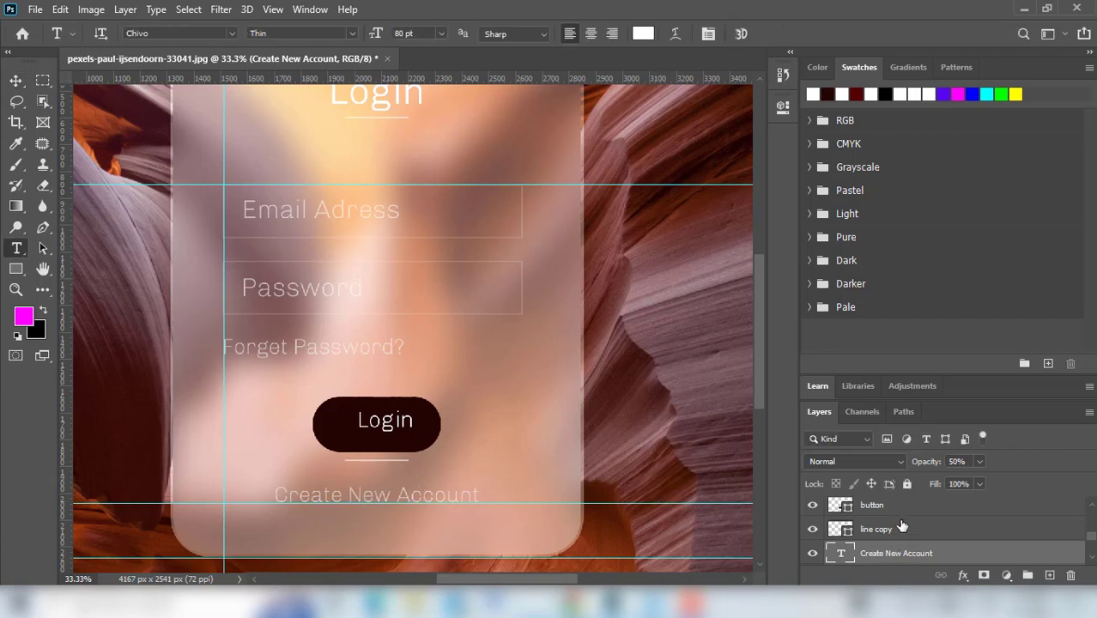
pyautogui.scroll(1, 903, 526)
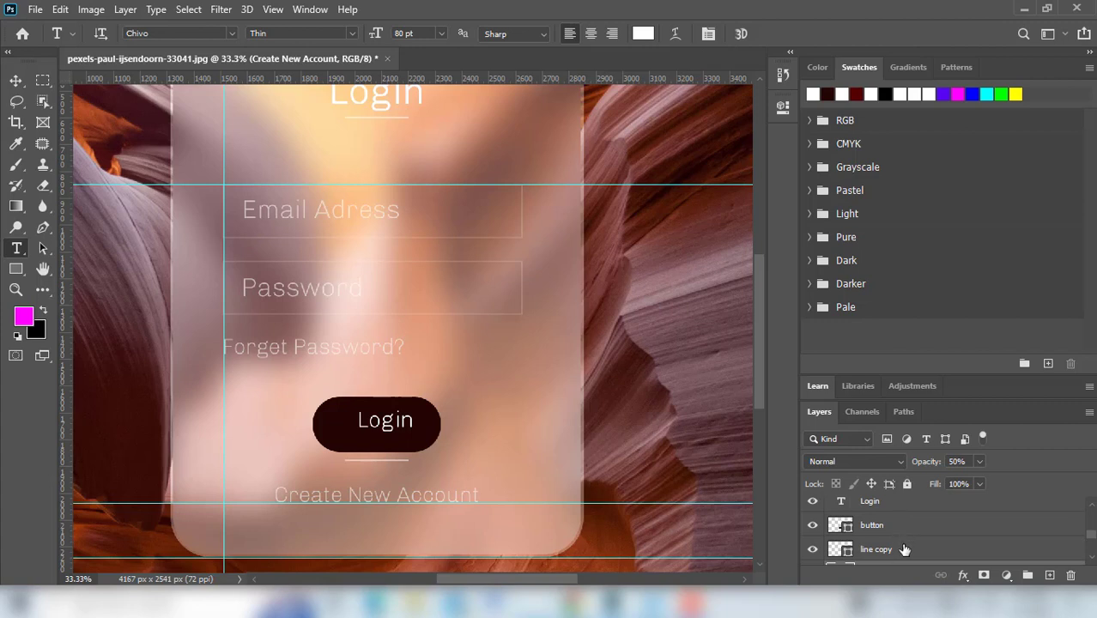
pyautogui.scroll(-1, 904, 550)
# Identify and select the Login text layer, then set its font size to 80 pt
pyautogui.click(905, 533)
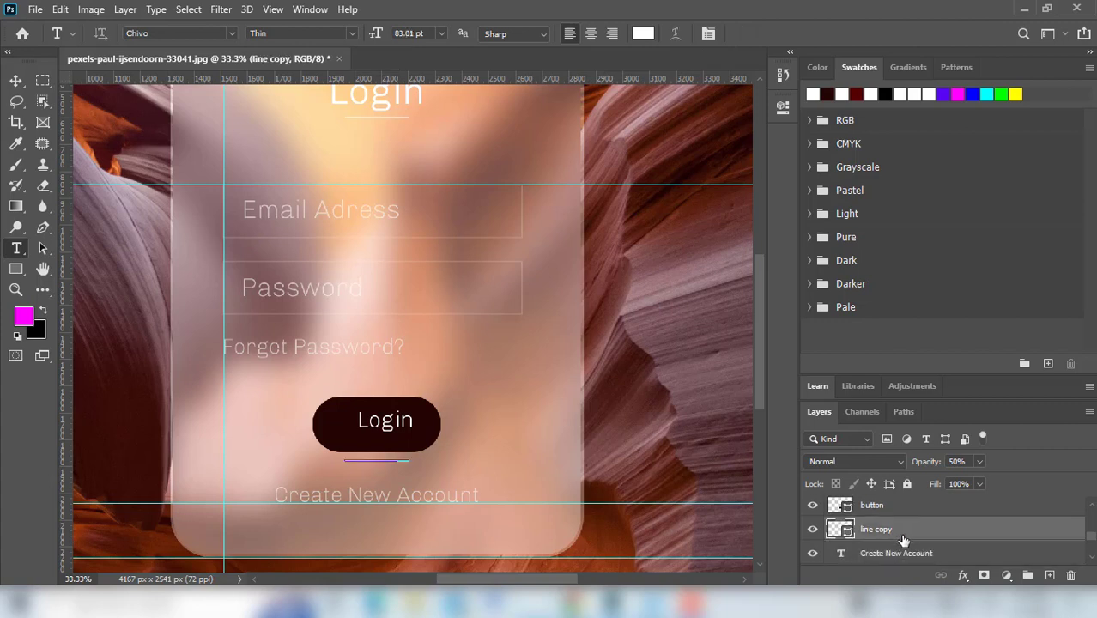
pyautogui.click(813, 505)
pyautogui.scroll(1, 868, 511)
pyautogui.click(894, 526)
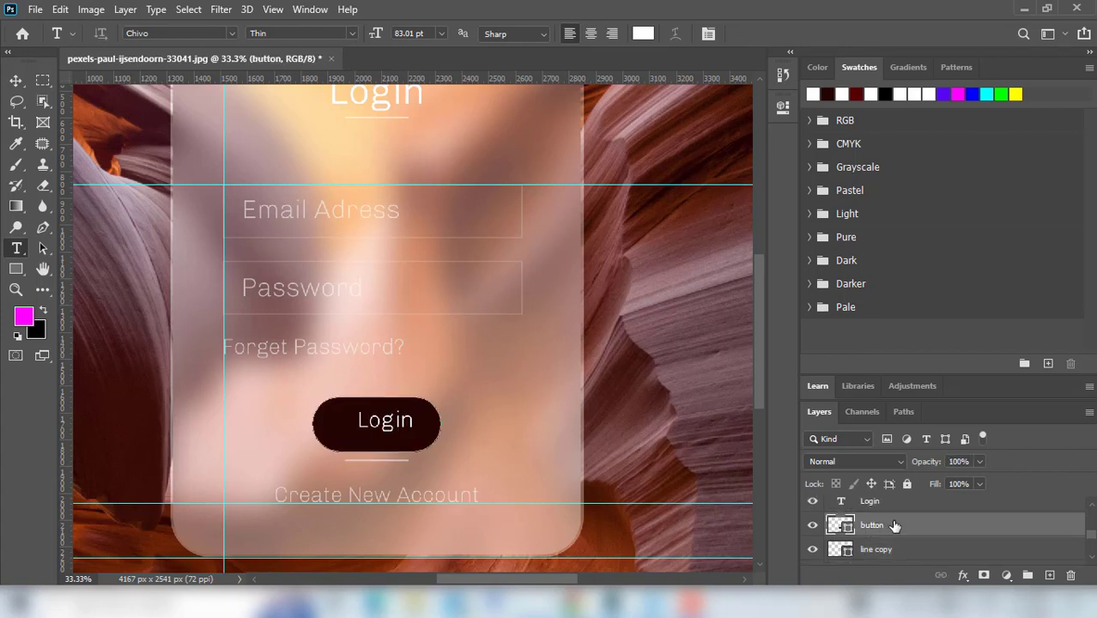
pyautogui.click(838, 505)
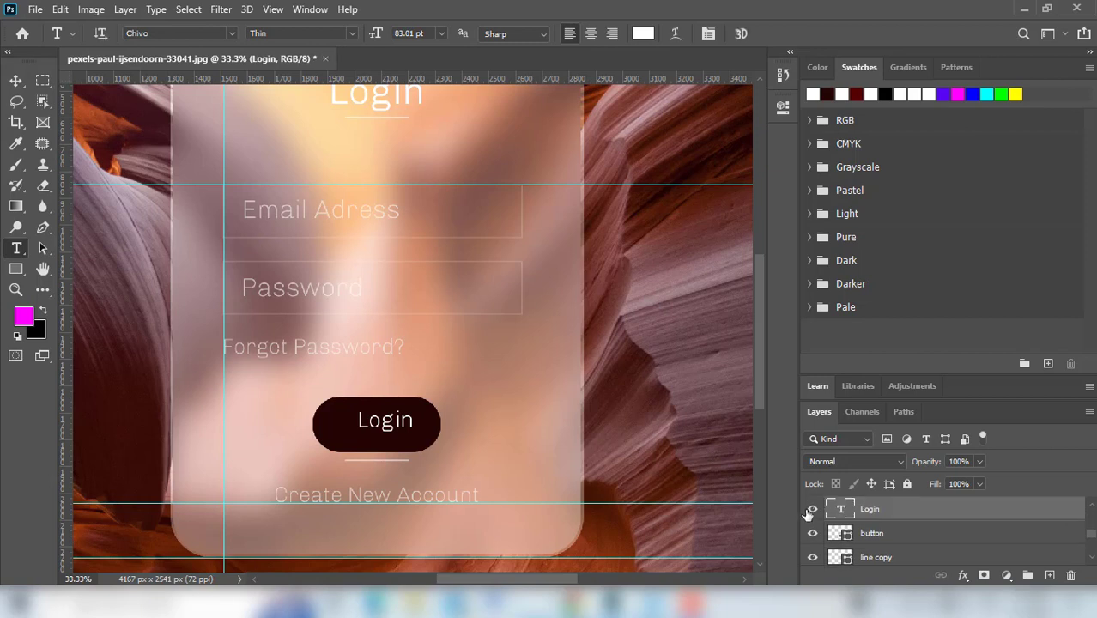
pyautogui.click(812, 509)
pyautogui.click(428, 33)
pyautogui.write('80')
pyautogui.press('Return')
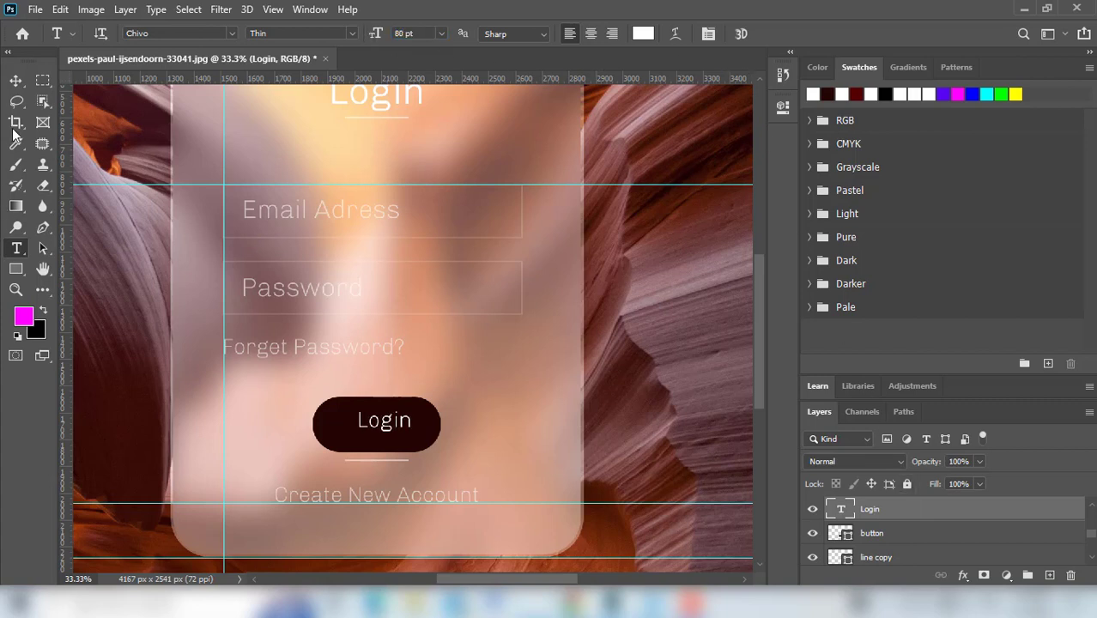
pyautogui.click(14, 79)
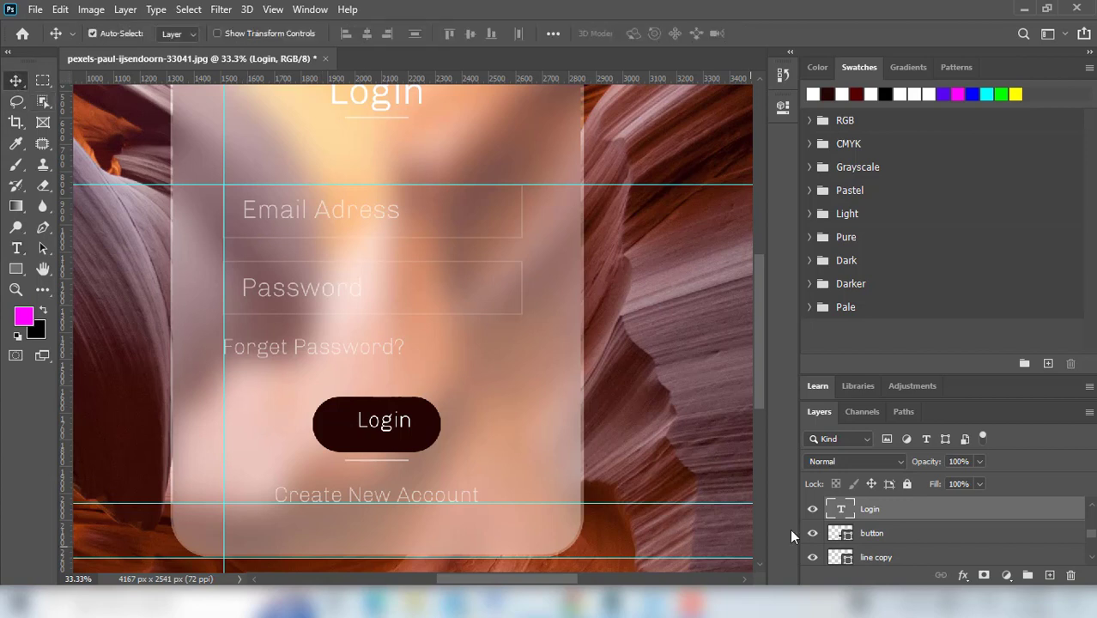
# Align the Login text and button layers by horizontal and vertical centres, then deselect
pyautogui.keyDown('shift'); pyautogui.click(891, 532); pyautogui.keyUp('shift')
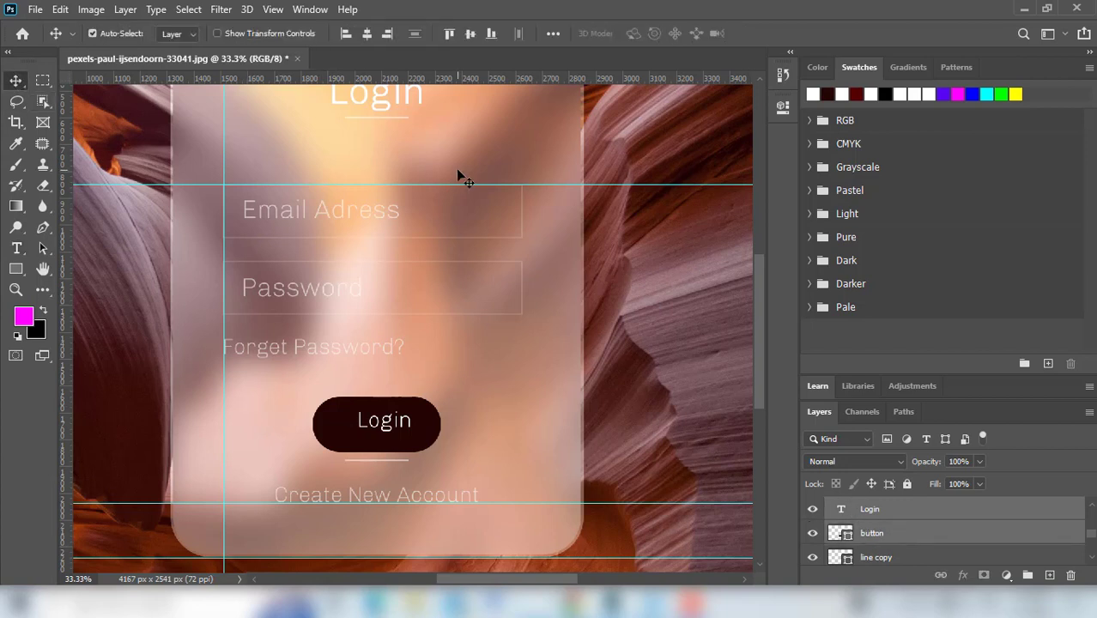
pyautogui.click(367, 33)
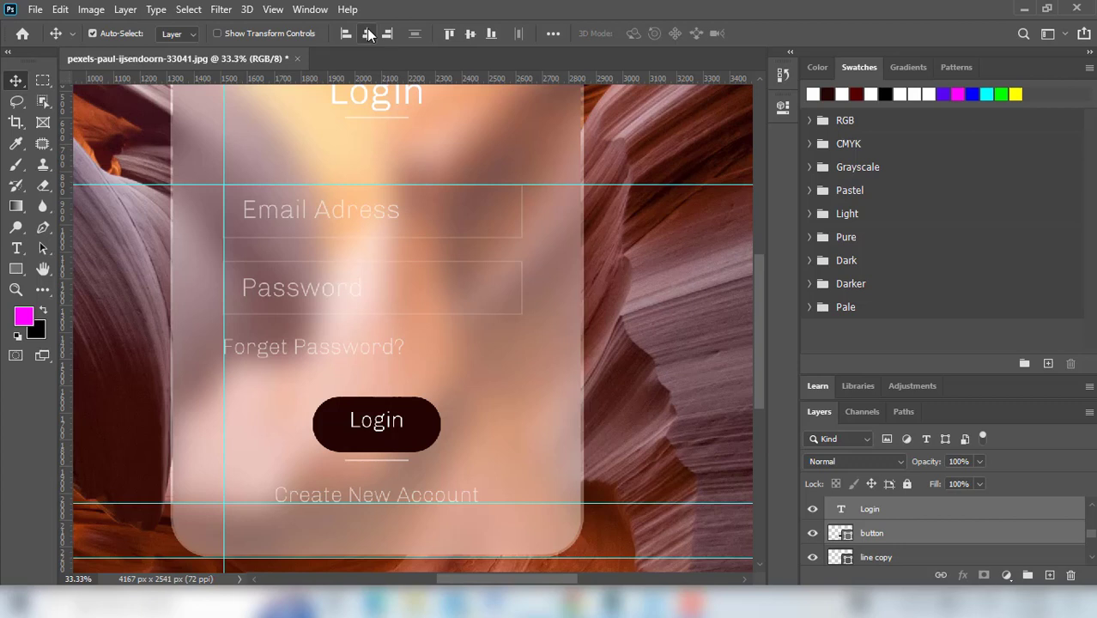
pyautogui.click(469, 33)
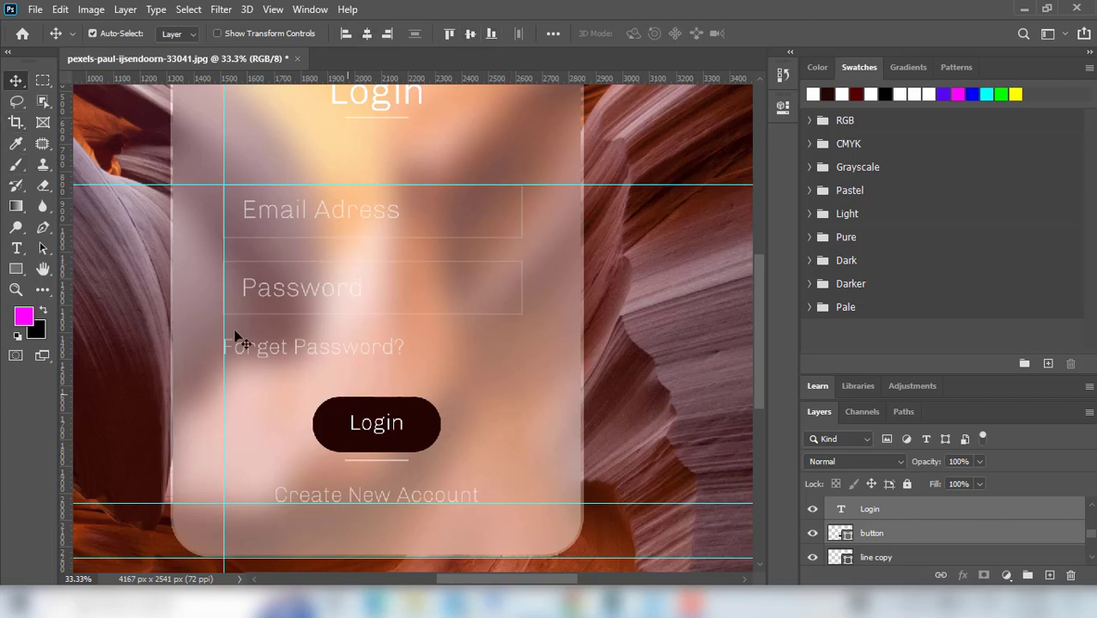
pyautogui.click(626, 394)
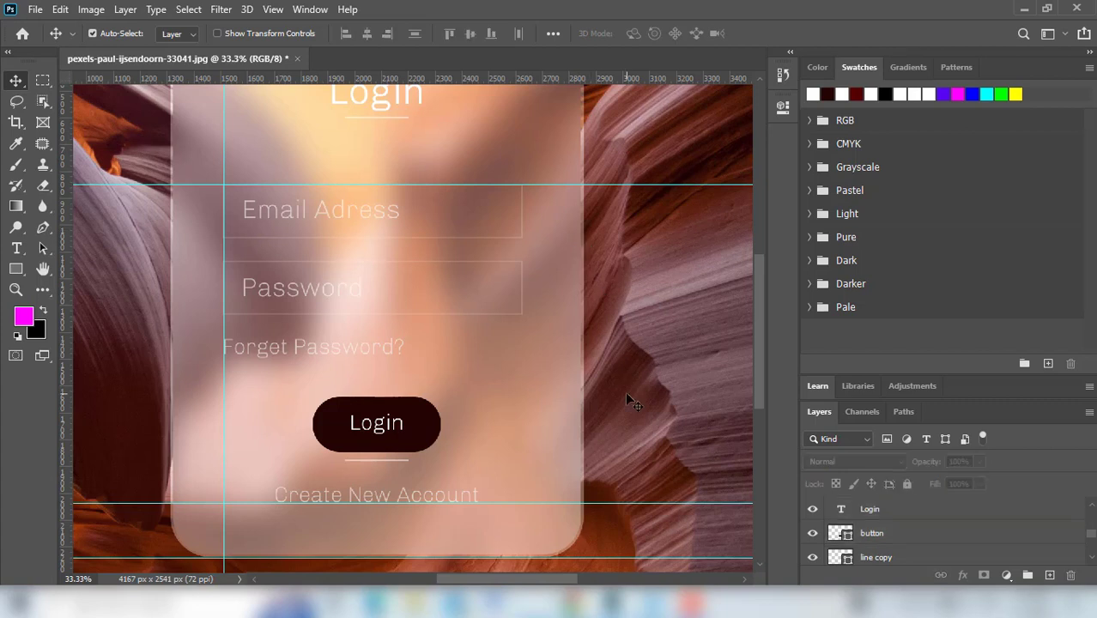
# Drag the four horizontal guides and one vertical guide off onto the rulers
pyautogui.moveTo(558, 185); pyautogui.dragTo(549, 74)
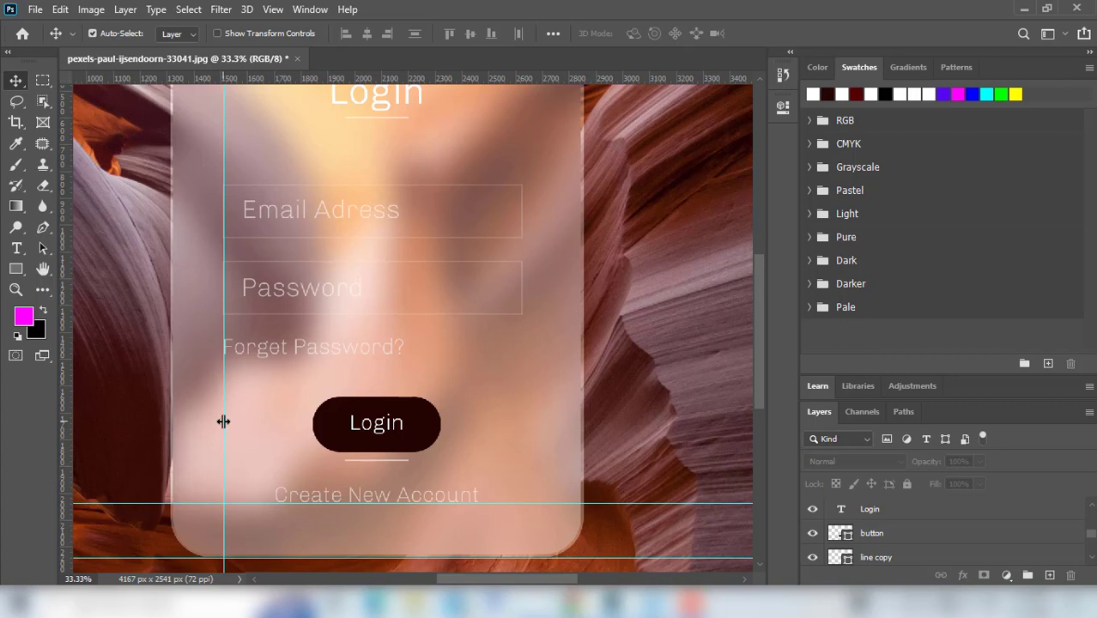
pyautogui.moveTo(225, 425); pyautogui.dragTo(67, 408)
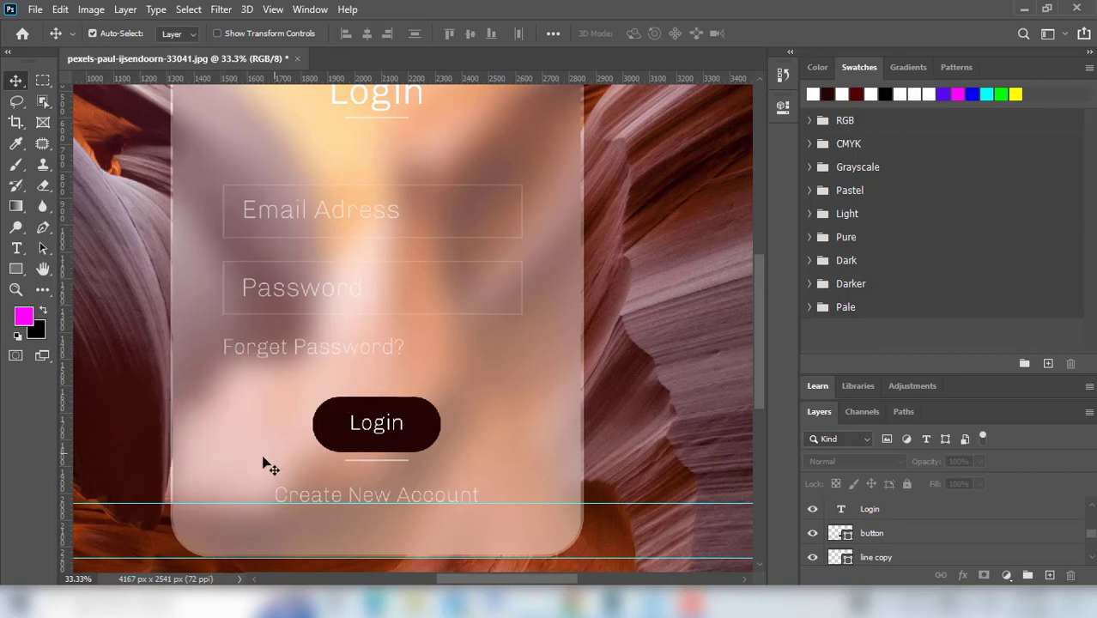
pyautogui.moveTo(245, 503)
pyautogui.mouseDown()
pyautogui.moveTo(253, 137)
pyautogui.moveTo(276, 77)
pyautogui.mouseUp()
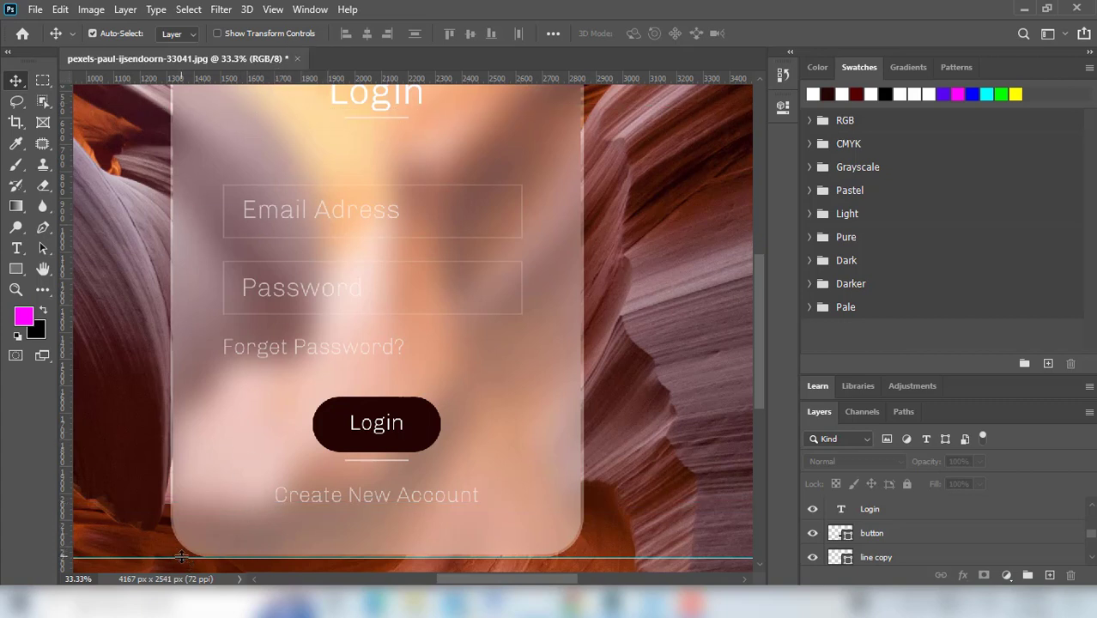
pyautogui.moveTo(181, 557); pyautogui.dragTo(283, 73)
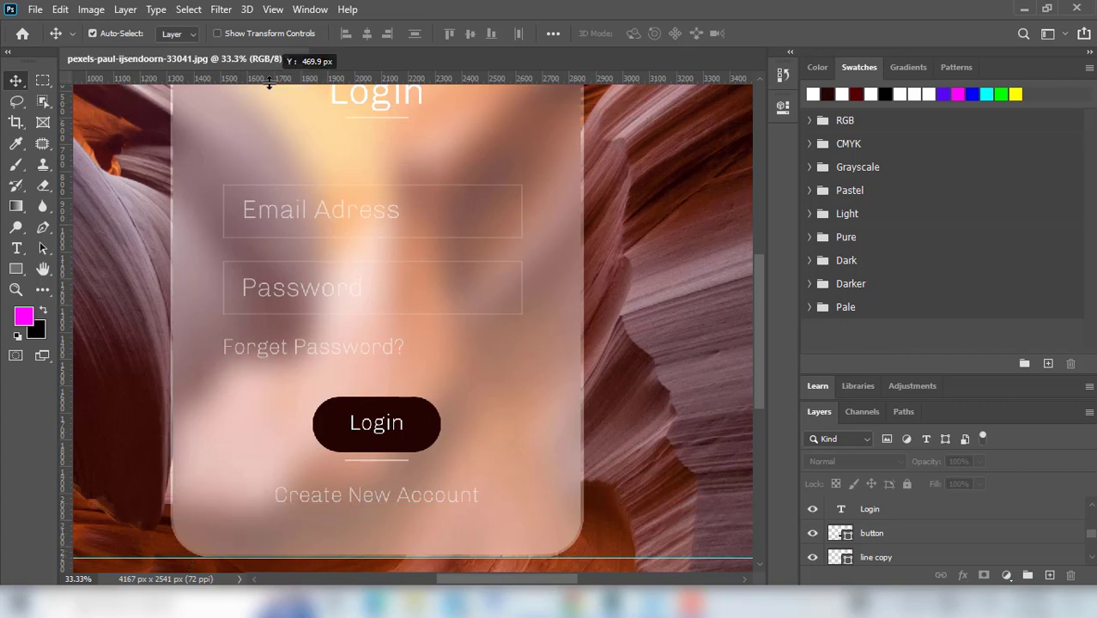
pyautogui.scroll(3, 644, 335)
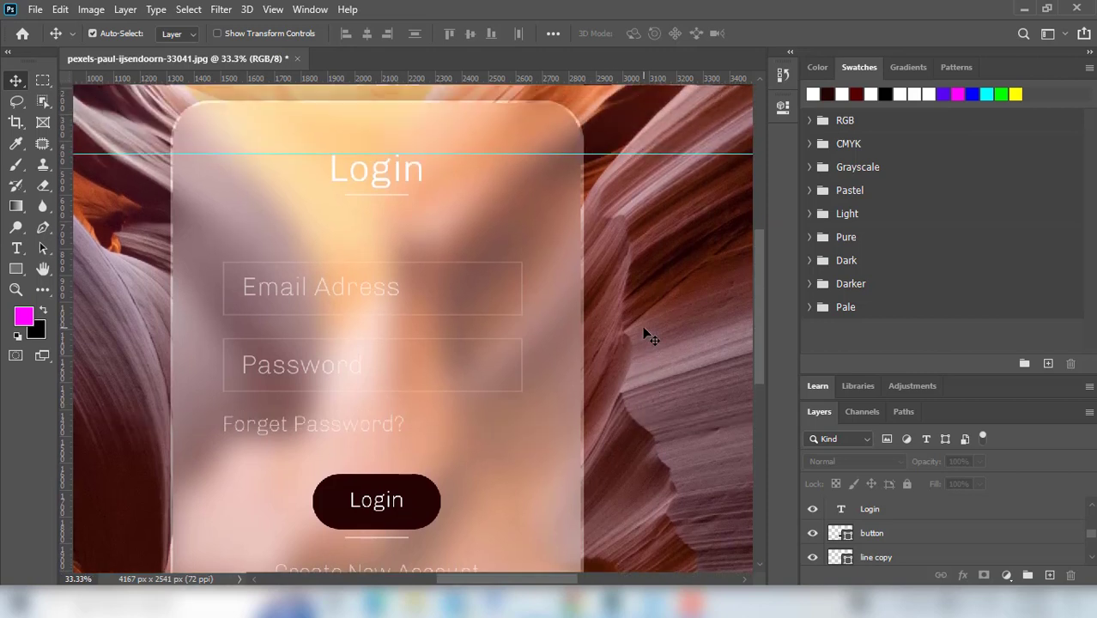
pyautogui.moveTo(503, 155); pyautogui.dragTo(498, 75)
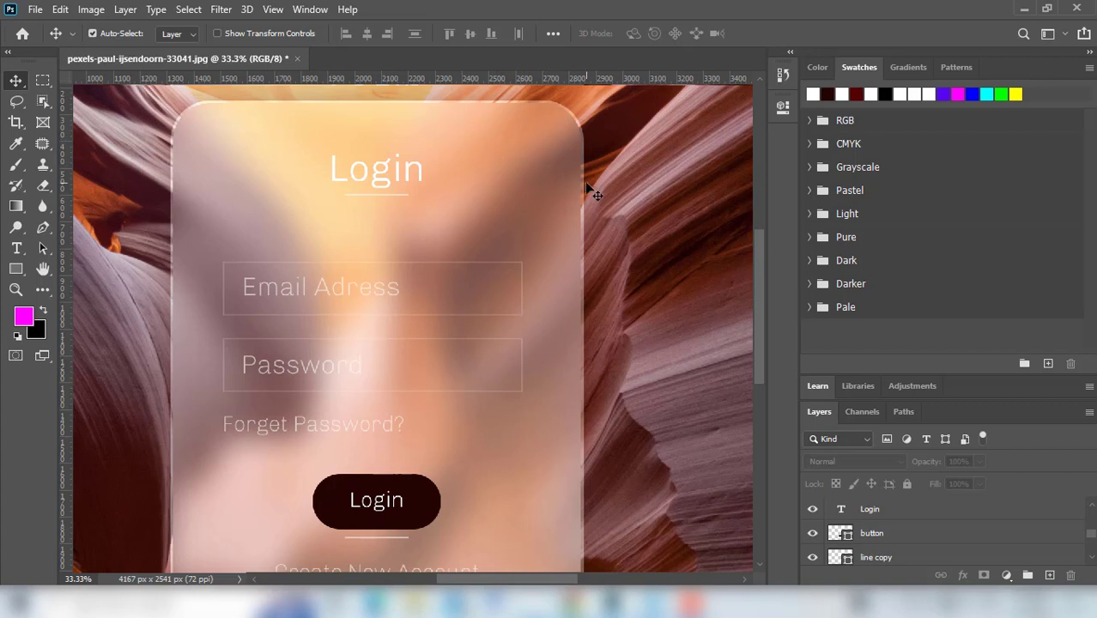
# Switch to Full Screen Mode, pan to centre the login card, and toggle rulers
pyautogui.press('f')
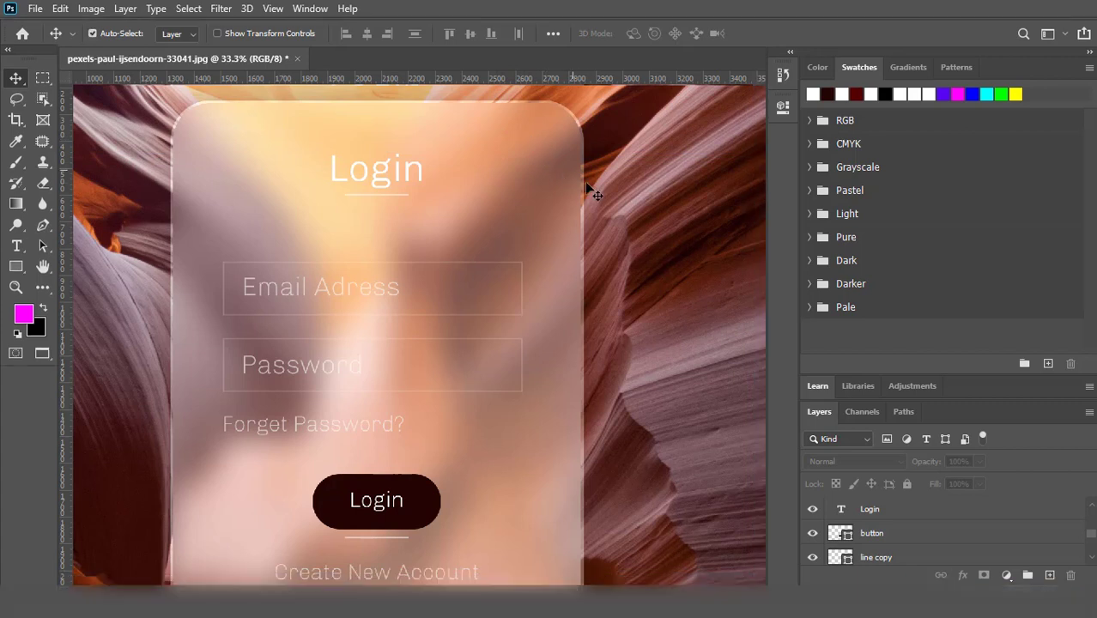
pyautogui.press('f')
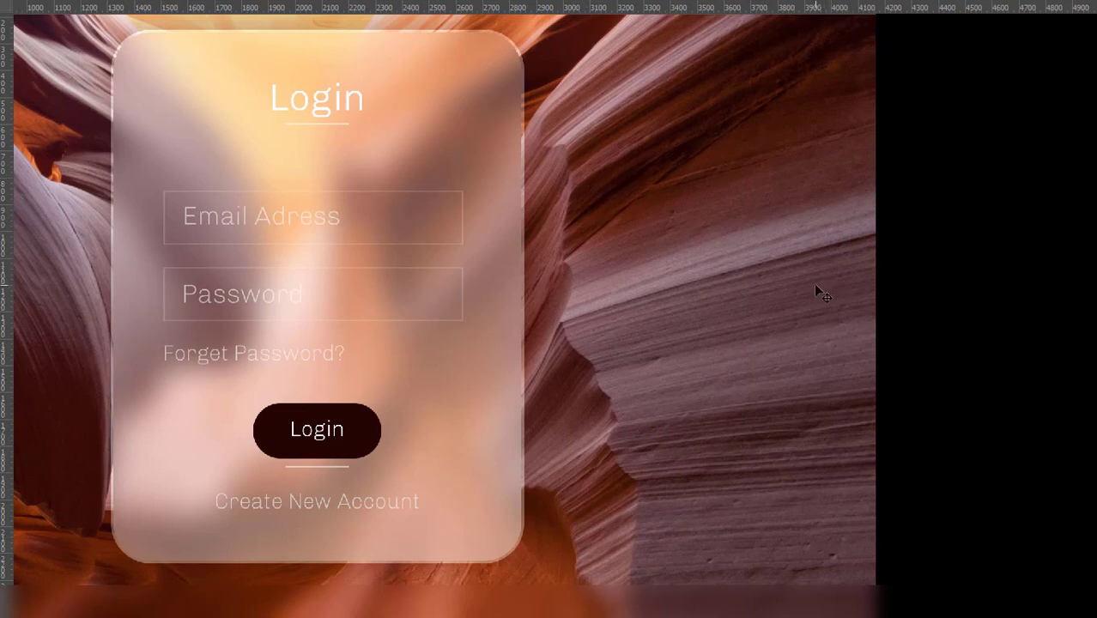
pyautogui.moveTo(763, 299); pyautogui.dragTo(852, 303)
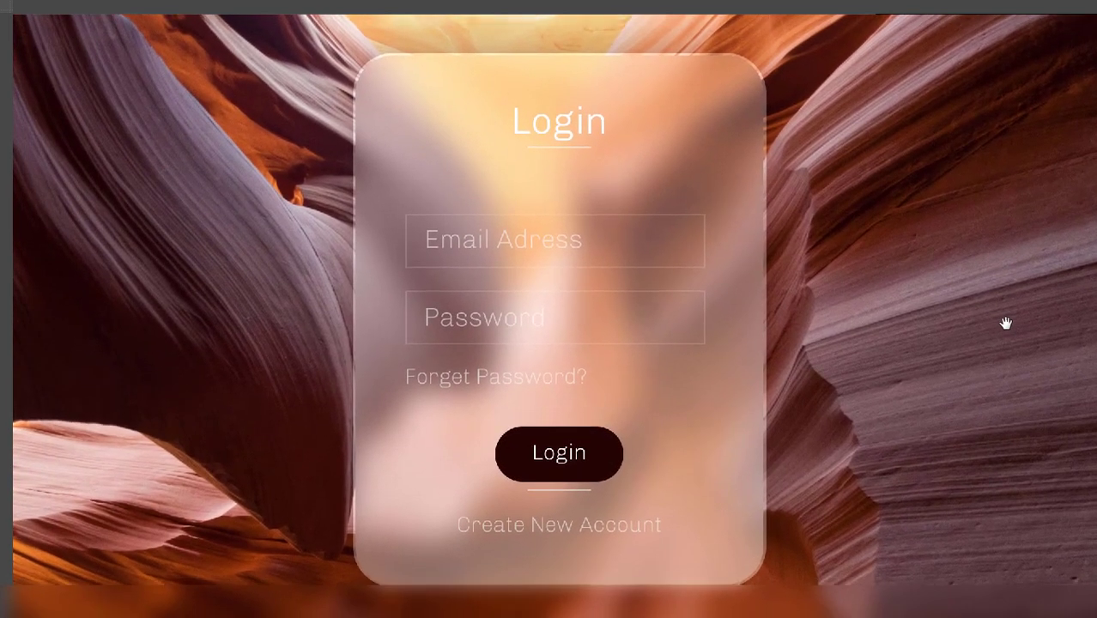
pyautogui.hotkey('ctrl', 'r')
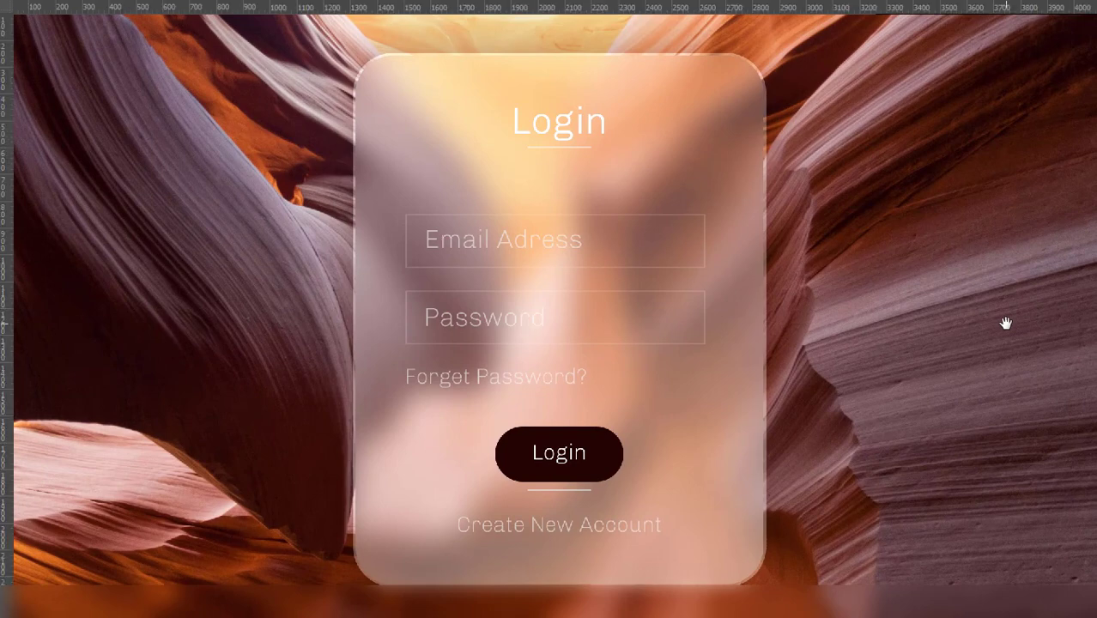